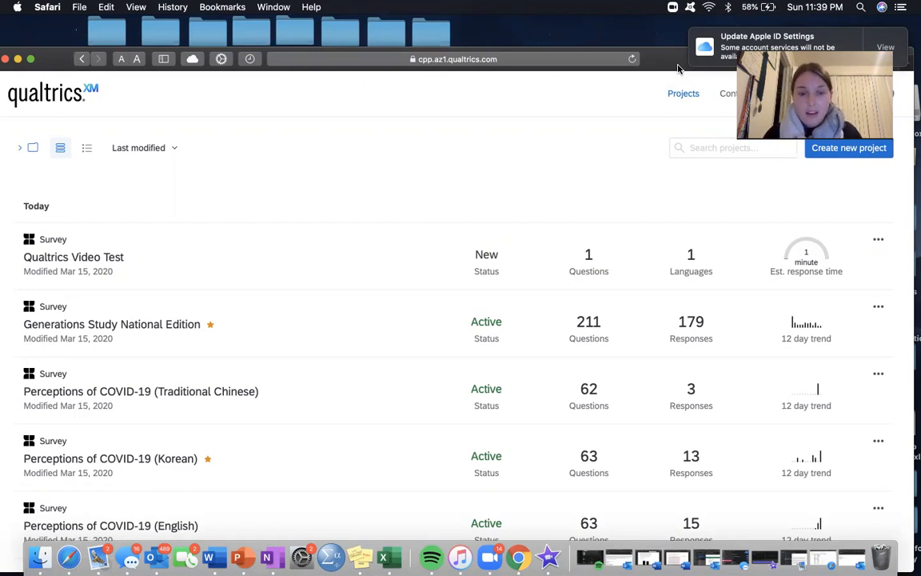
Step: Look through the list of existing survey projects and their statuses
{"action": "mouse_move", "coordinate": [678, 69]}
{"action": "left_mouse_down"}
{"action": "mouse_move", "coordinate": [668, 79]}
{"action": "mouse_move", "coordinate": [670, 68]}
{"action": "left_mouse_up"}
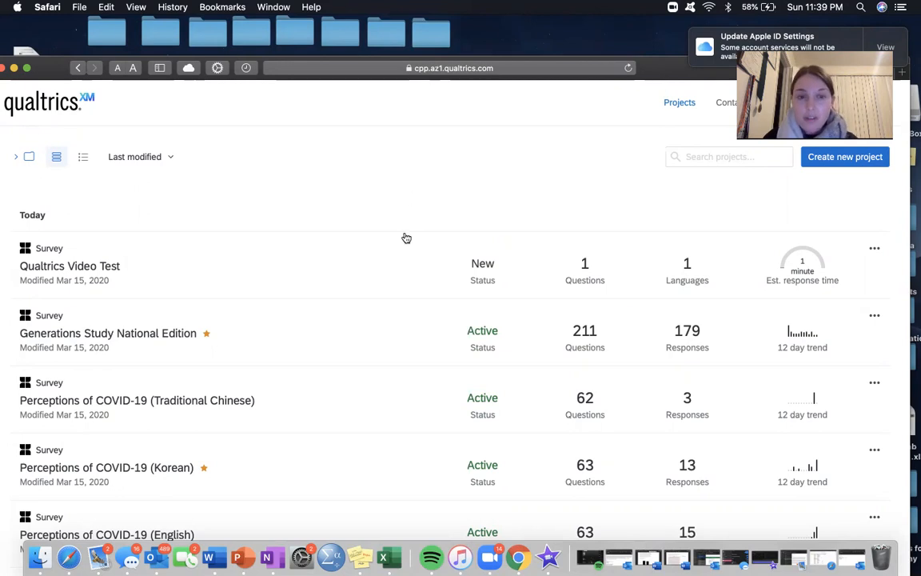
{"action": "scroll", "coordinate": [409, 209], "scroll_direction": "down", "scroll_amount": 3}
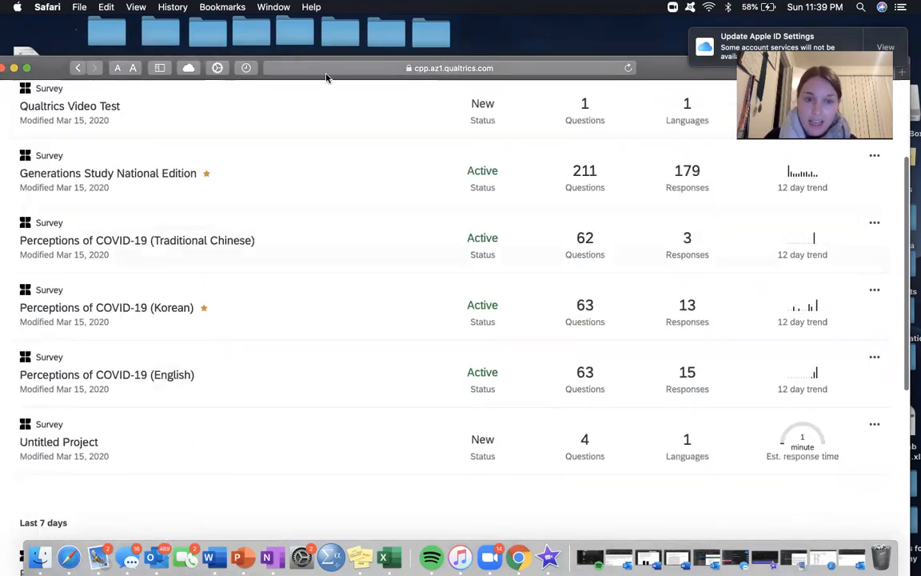
{"action": "scroll", "coordinate": [280, 433], "scroll_direction": "up", "scroll_amount": 3}
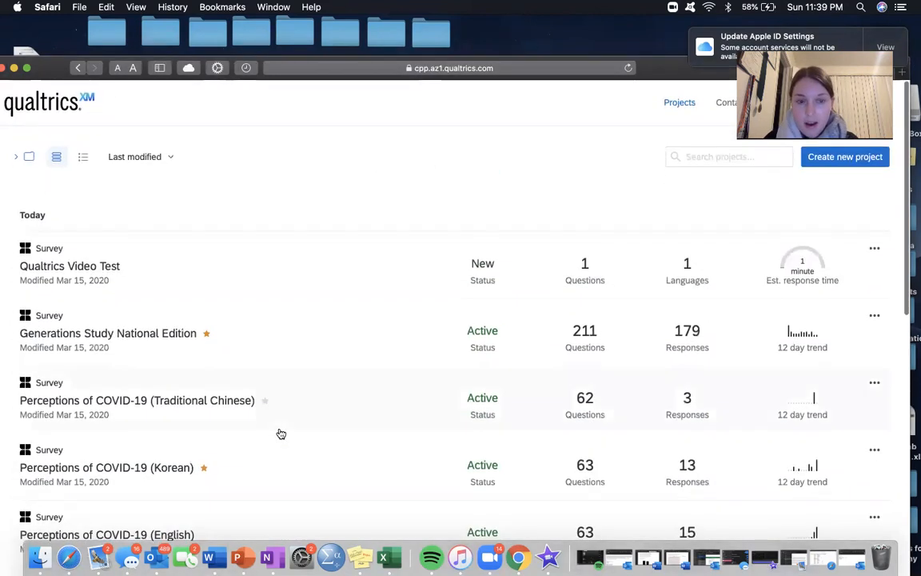
{"action": "scroll", "coordinate": [281, 433], "scroll_direction": "down", "scroll_amount": 4}
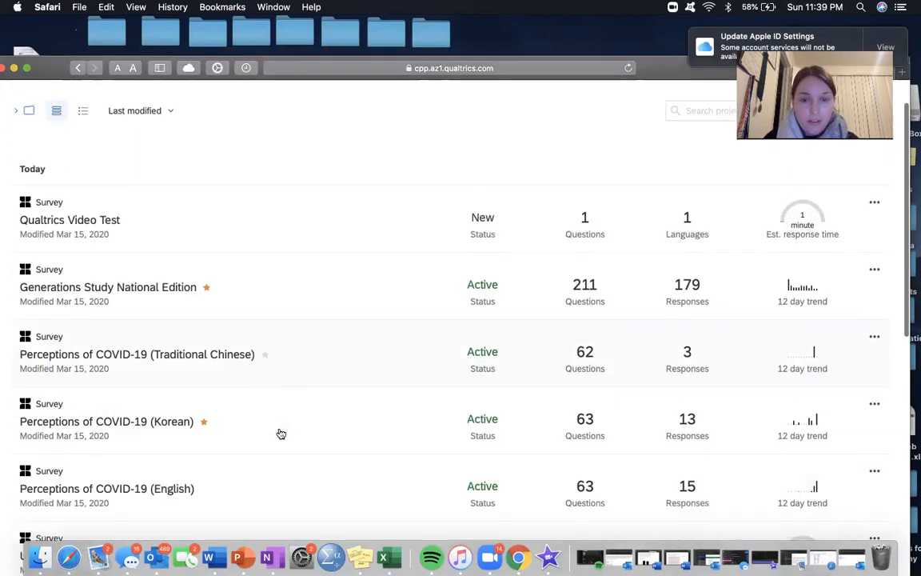
{"action": "scroll", "coordinate": [280, 433], "scroll_direction": "up", "scroll_amount": 1}
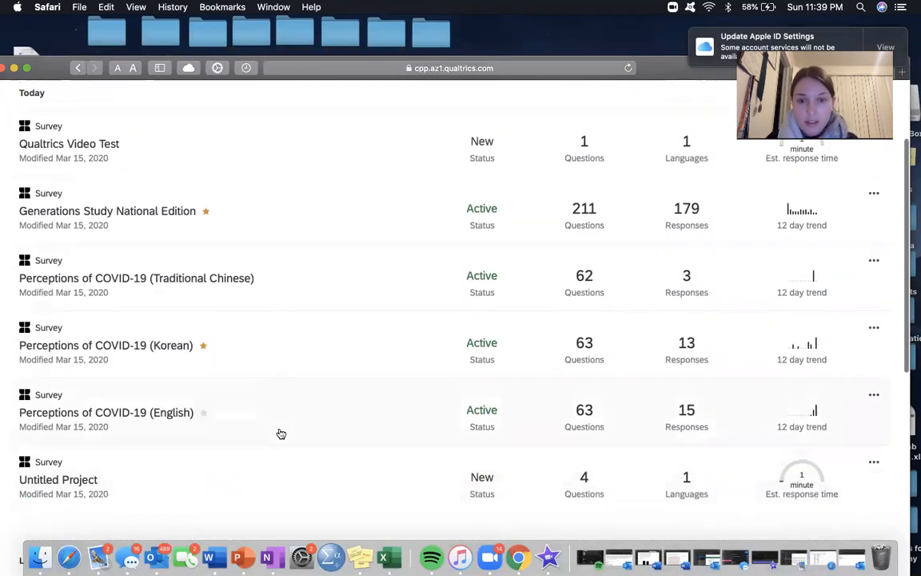
{"action": "scroll", "coordinate": [281, 433], "scroll_direction": "up", "scroll_amount": 1}
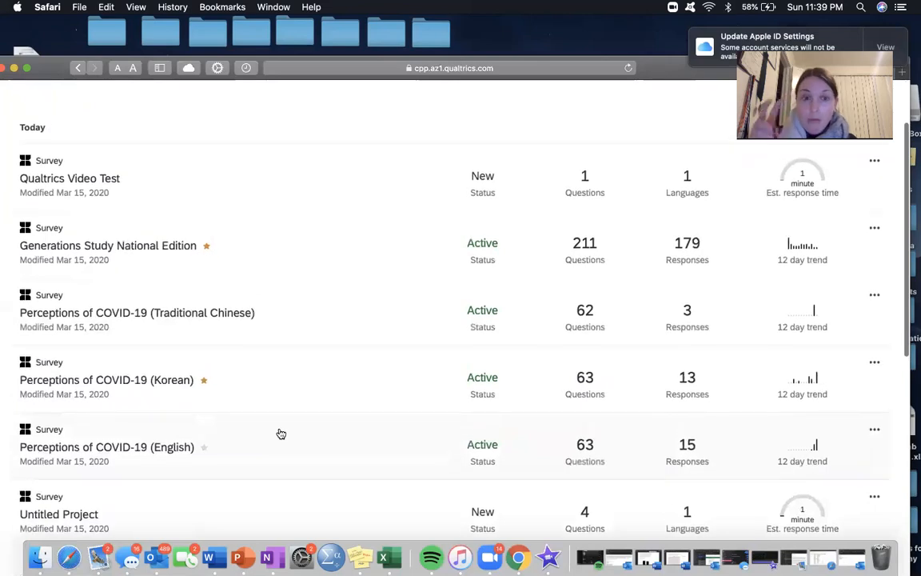
{"action": "scroll", "coordinate": [280, 433], "scroll_direction": "up", "scroll_amount": 2}
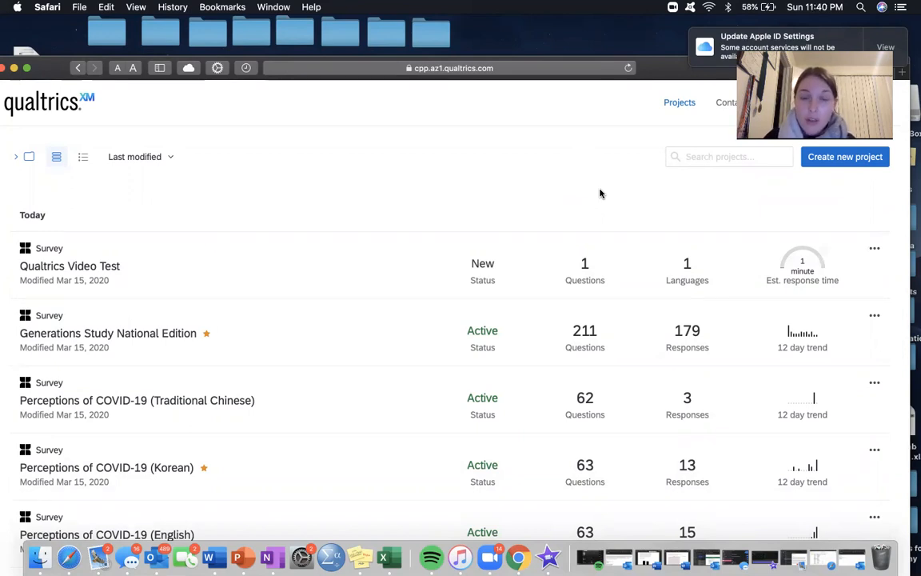
Step: View the collaboration settings of the Qualtrics Video Test project, leaving them without adding a collaborator
{"action": "left_click", "coordinate": [874, 249]}
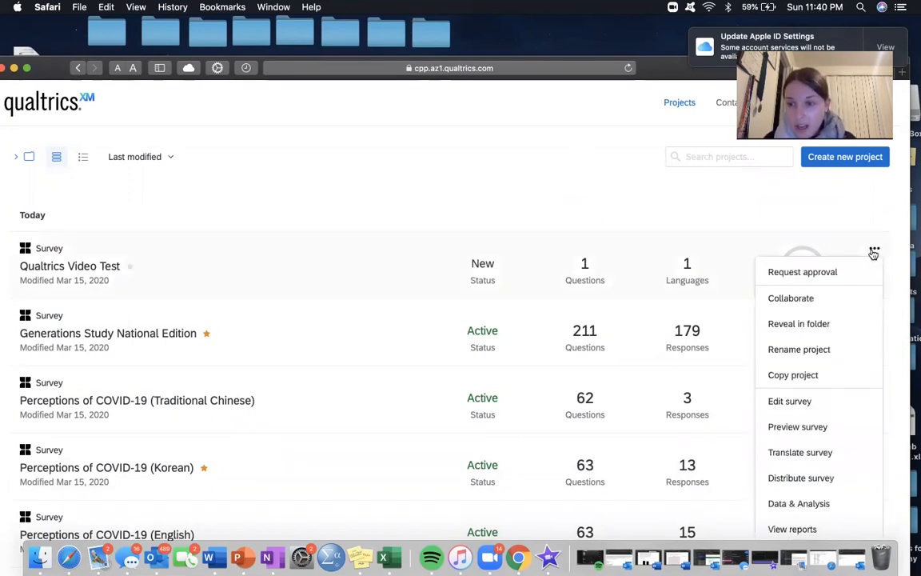
{"action": "left_click", "coordinate": [805, 298]}
{"action": "left_click", "coordinate": [272, 196]}
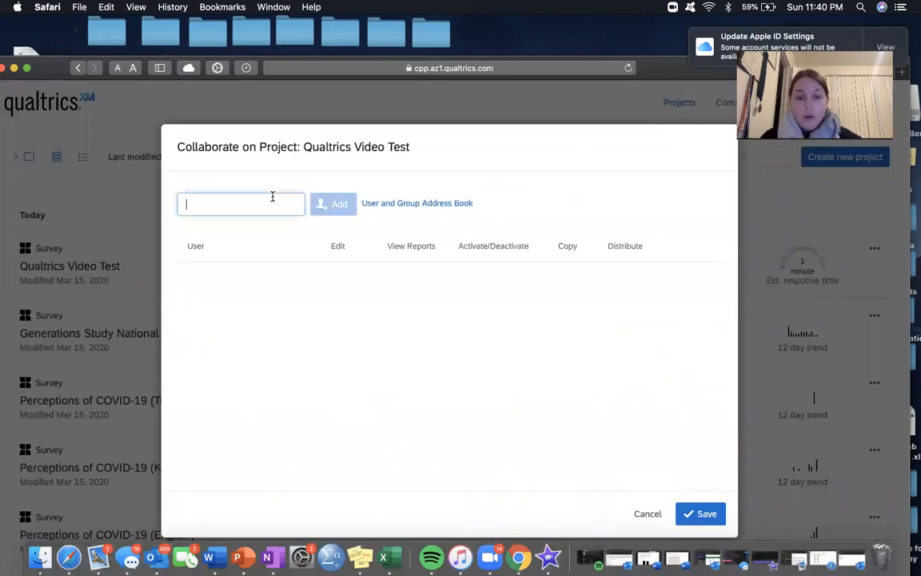
{"action": "type", "text": "a"}
{"action": "key", "text": "BackSpace"}
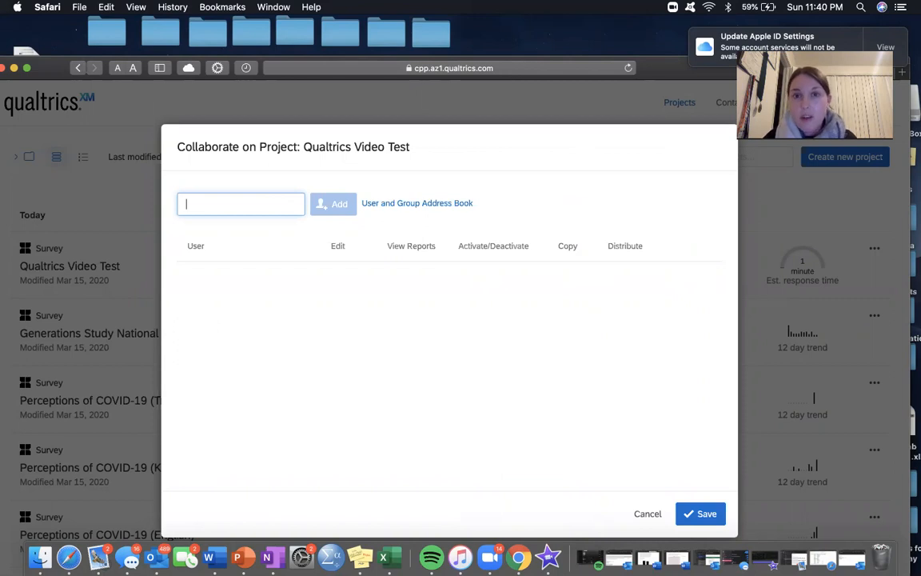
{"action": "left_click", "coordinate": [647, 513]}
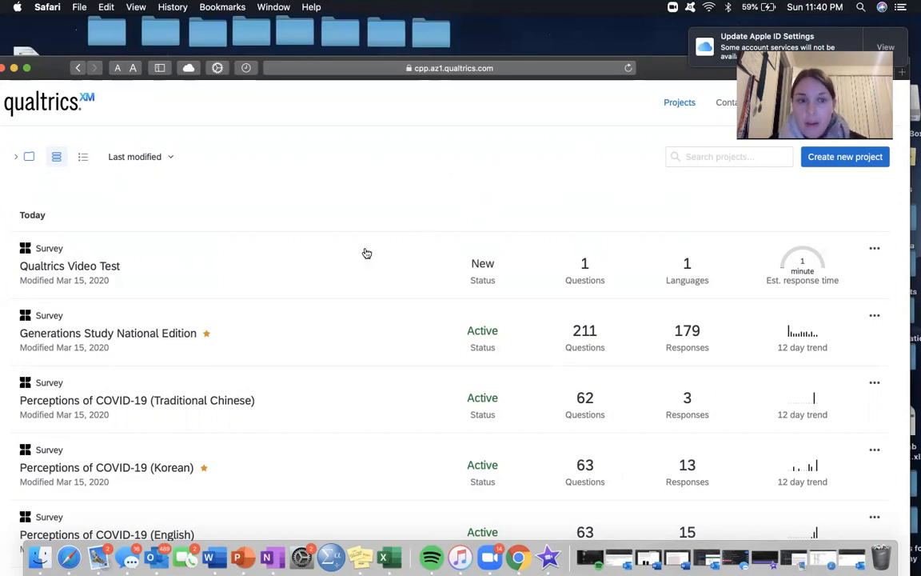
Step: Start a new survey project from scratch and name it Qualtrics Test #2
{"action": "left_click", "coordinate": [847, 158]}
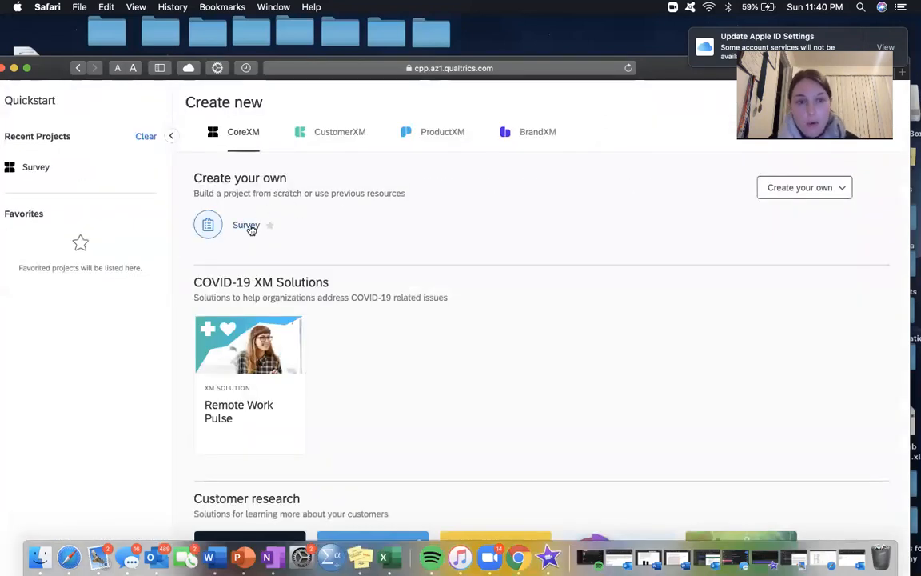
{"action": "left_click", "coordinate": [250, 227]}
{"action": "left_click", "coordinate": [468, 295]}
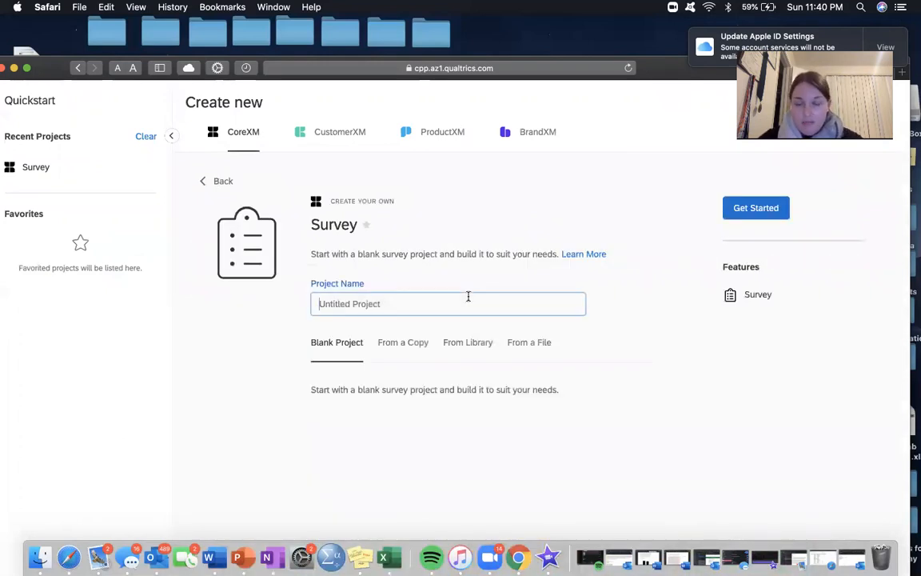
{"action": "type", "text": "Qualt"}
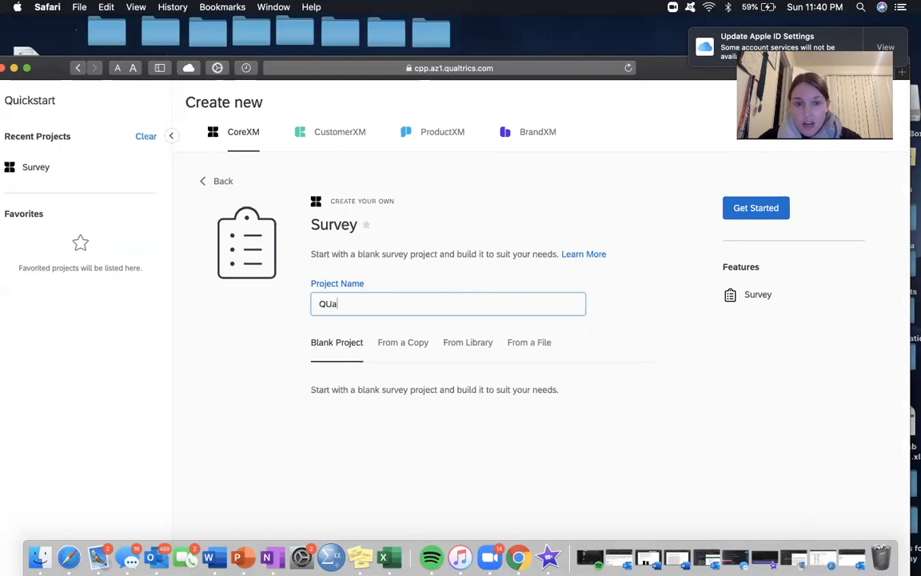
{"action": "key", "text": "BackSpace"}
{"action": "key", "text": "BackSpace"}
{"action": "key", "text": "BackSpace"}
{"action": "key", "text": "BackSpace"}
{"action": "type", "text": "ualtrics Test #2"}
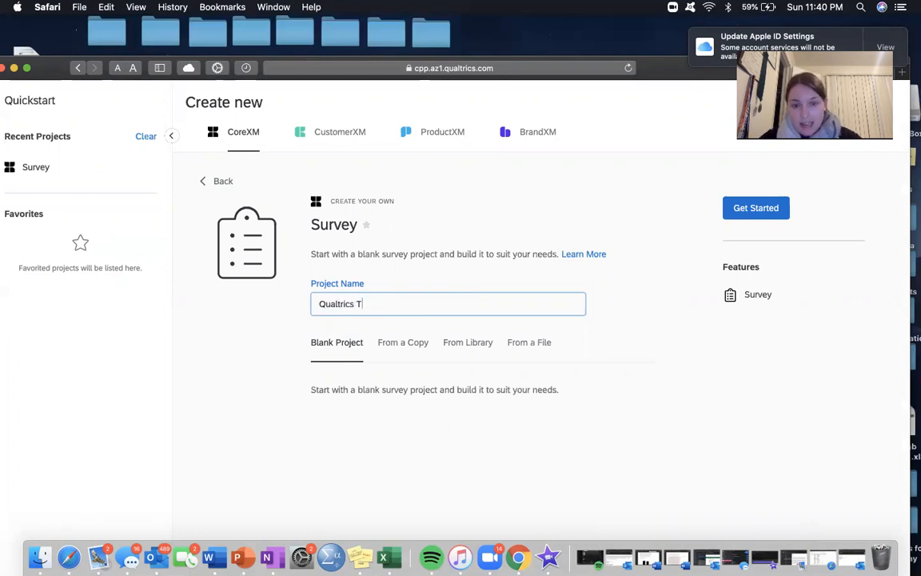
{"action": "left_click", "coordinate": [267, 396]}
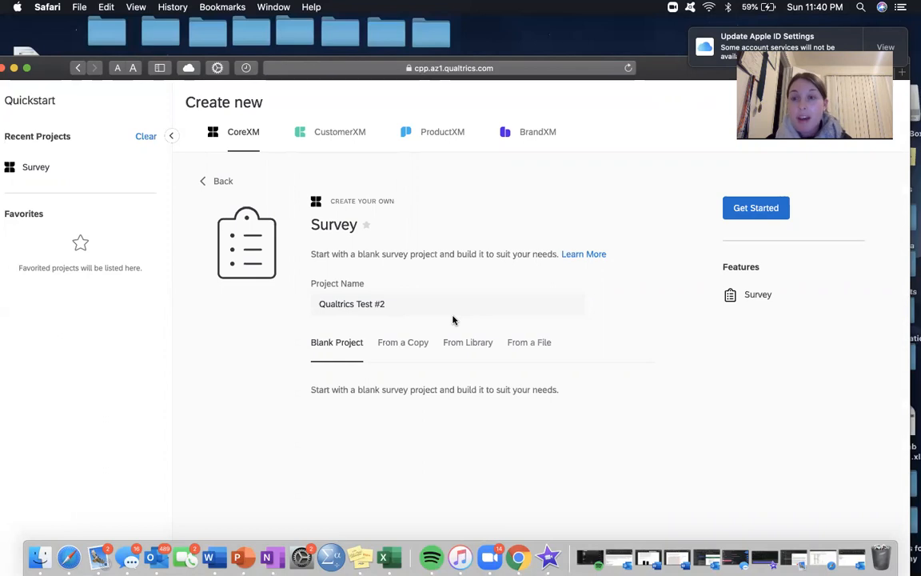
Step: Examine the options for basing the new survey on a copy, a library survey or a file
{"action": "left_click", "coordinate": [378, 351]}
{"action": "left_click", "coordinate": [450, 454]}
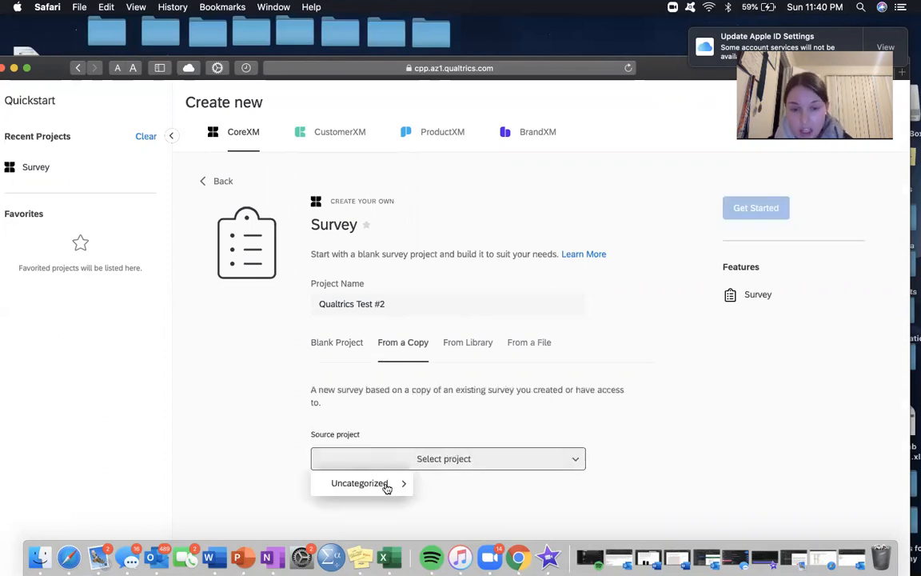
{"action": "left_click", "coordinate": [253, 382]}
{"action": "left_click", "coordinate": [440, 467]}
{"action": "mouse_move", "coordinate": [360, 485]}
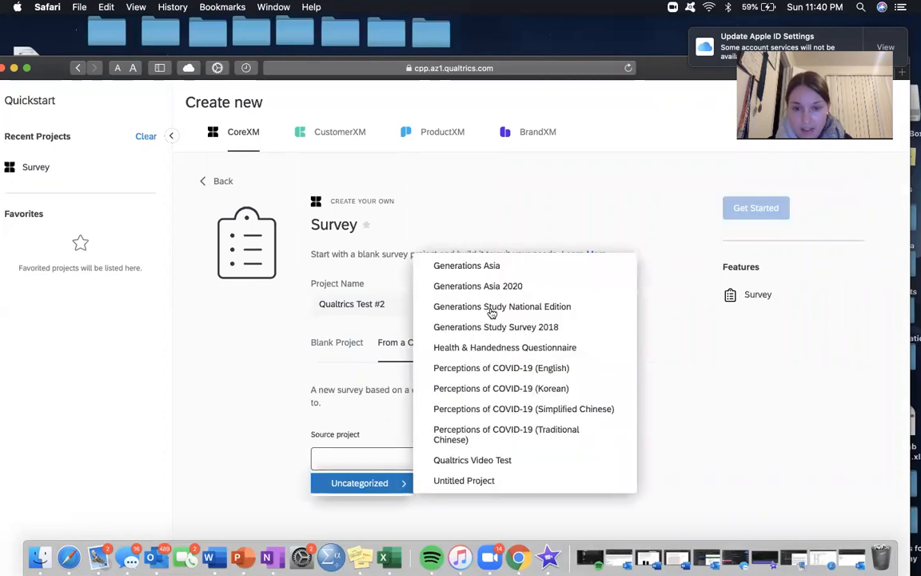
{"action": "left_click", "coordinate": [477, 386]}
{"action": "left_click", "coordinate": [469, 343]}
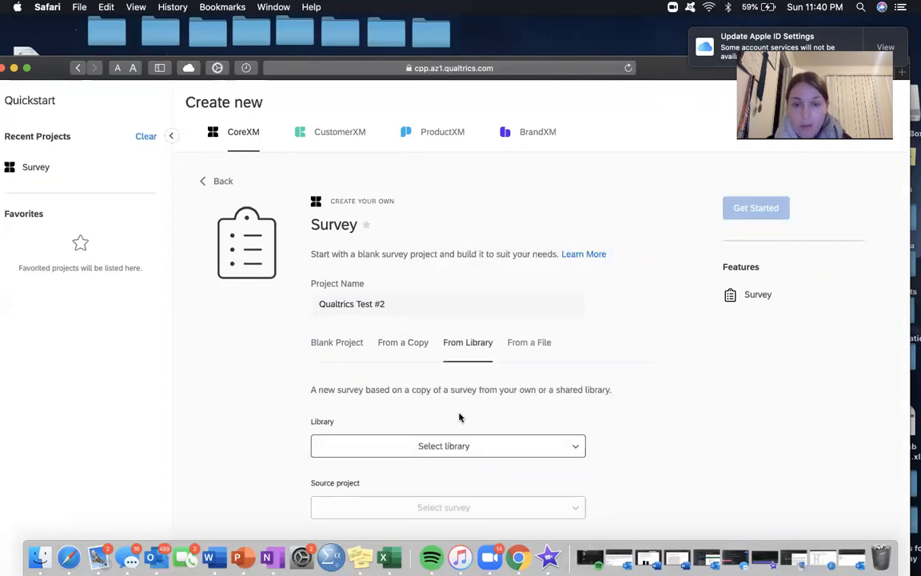
{"action": "left_click", "coordinate": [524, 358]}
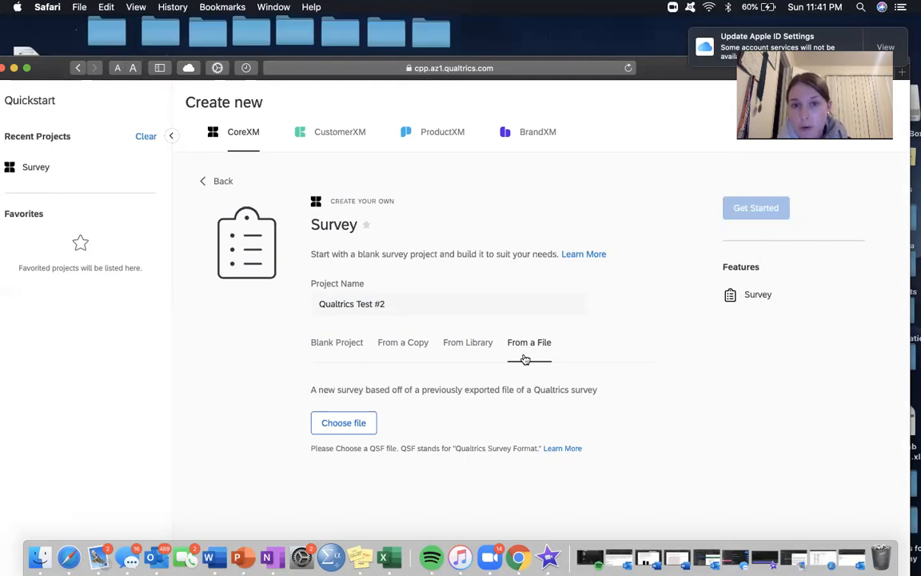
Step: Create the Qualtrics Test #2 survey as a blank project
{"action": "left_click", "coordinate": [346, 347]}
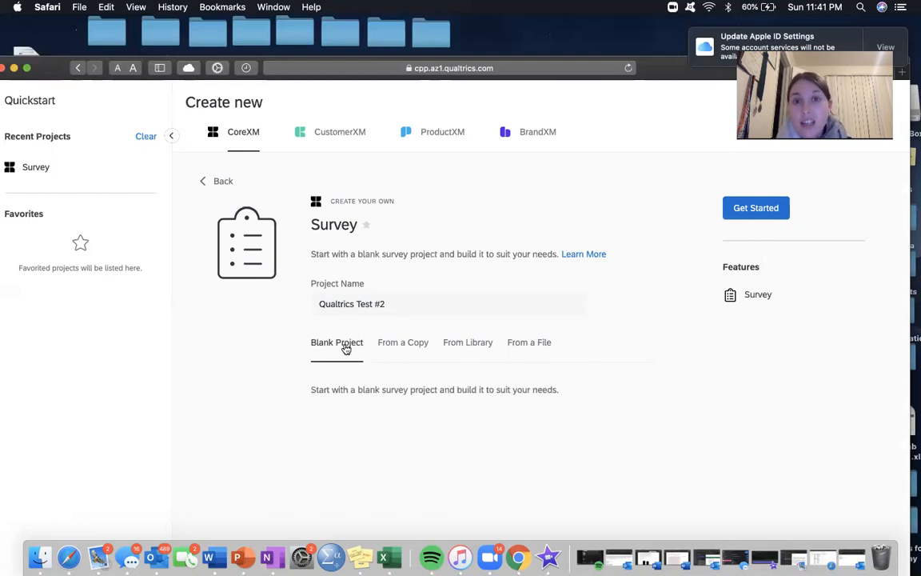
{"action": "left_click", "coordinate": [414, 306]}
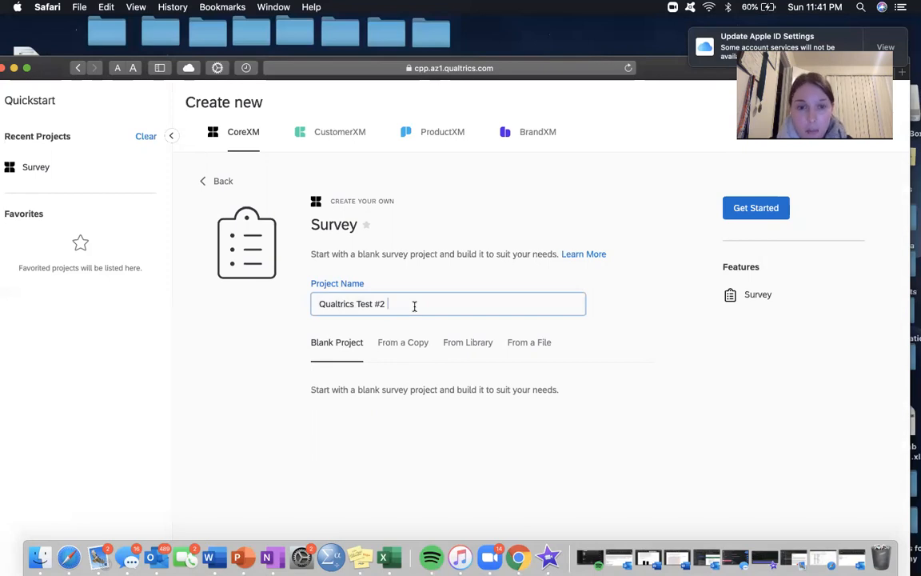
{"action": "left_click", "coordinate": [676, 326]}
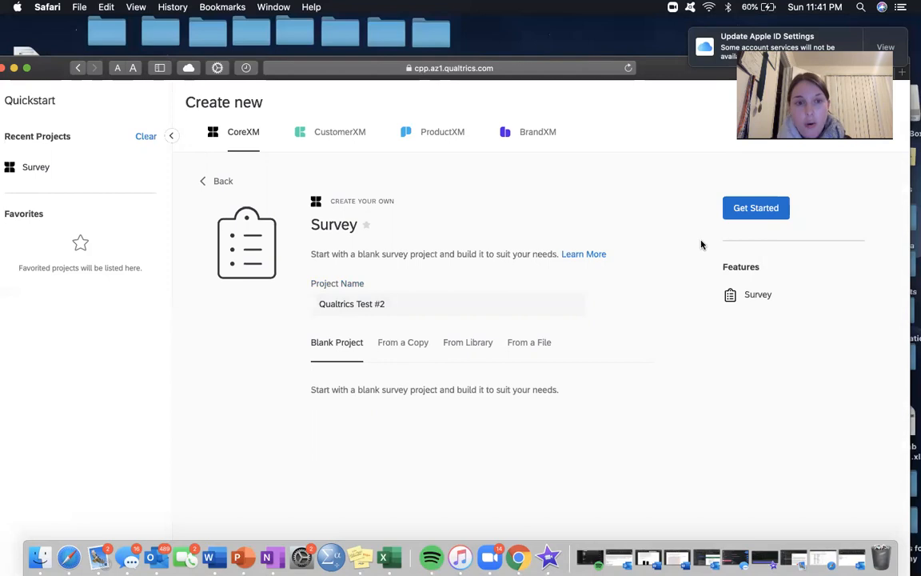
{"action": "left_click", "coordinate": [759, 211]}
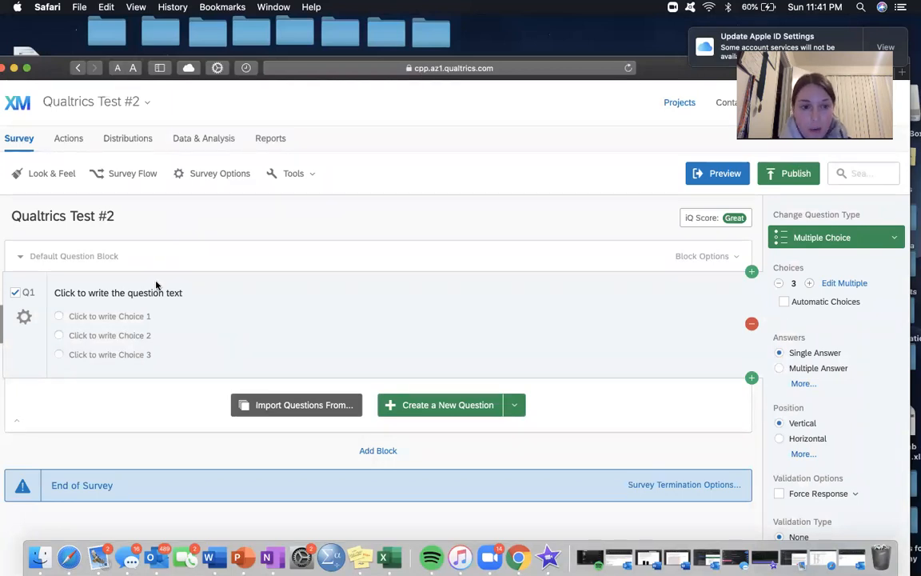
Step: Replace the placeholder text of question Q1 with "What is your gender?"
{"action": "left_click", "coordinate": [183, 292]}
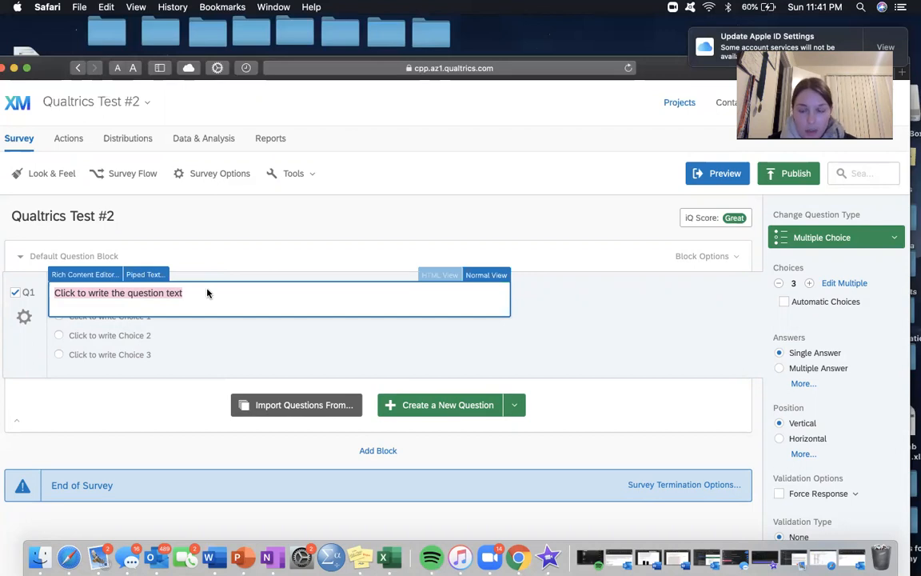
{"action": "key", "text": "BackSpace"}
{"action": "type", "text": "Wh"}
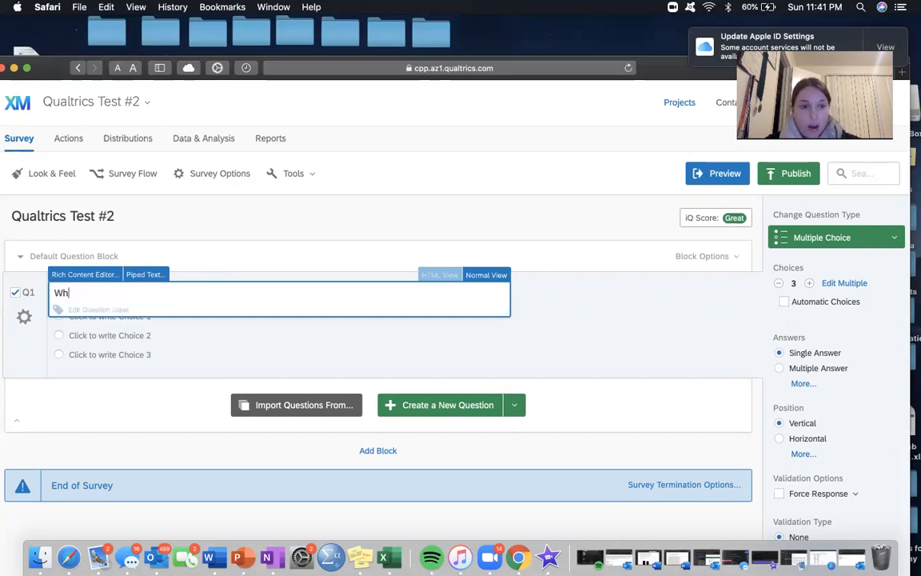
{"action": "type", "text": "at is your gender?"}
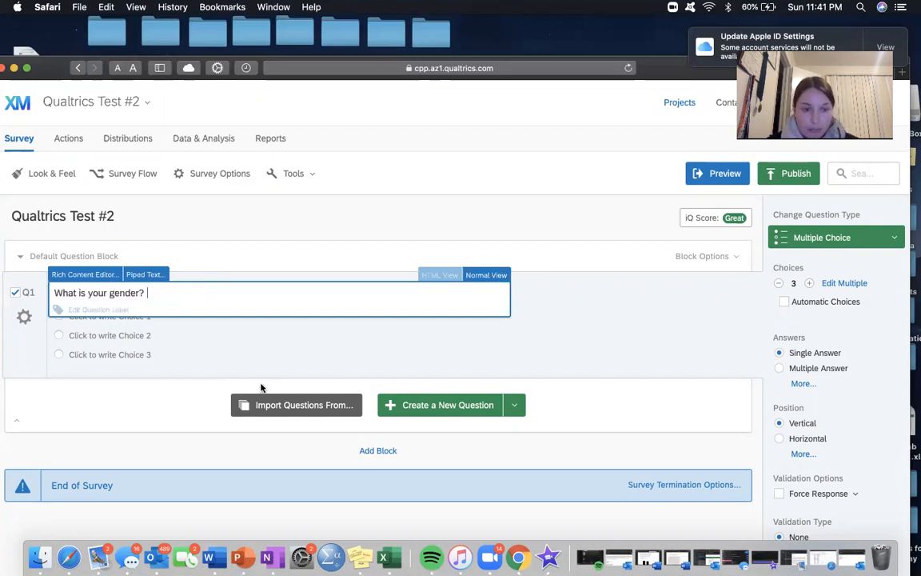
{"action": "left_click", "coordinate": [192, 399]}
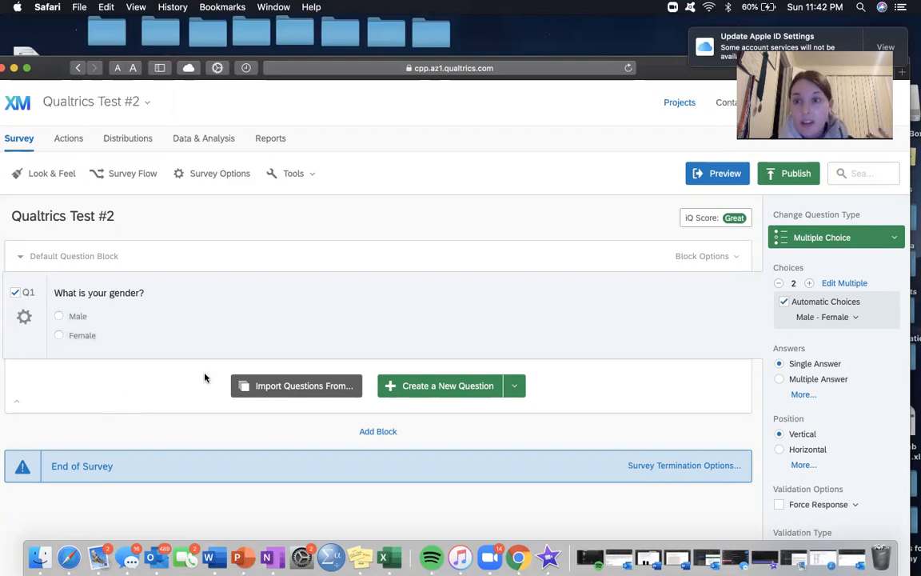
Step: Increase the gender question's answer choices to six and label the third choice Nonbinary
{"action": "left_click", "coordinate": [810, 285]}
{"action": "left_click", "coordinate": [809, 286]}
{"action": "left_click", "coordinate": [809, 284]}
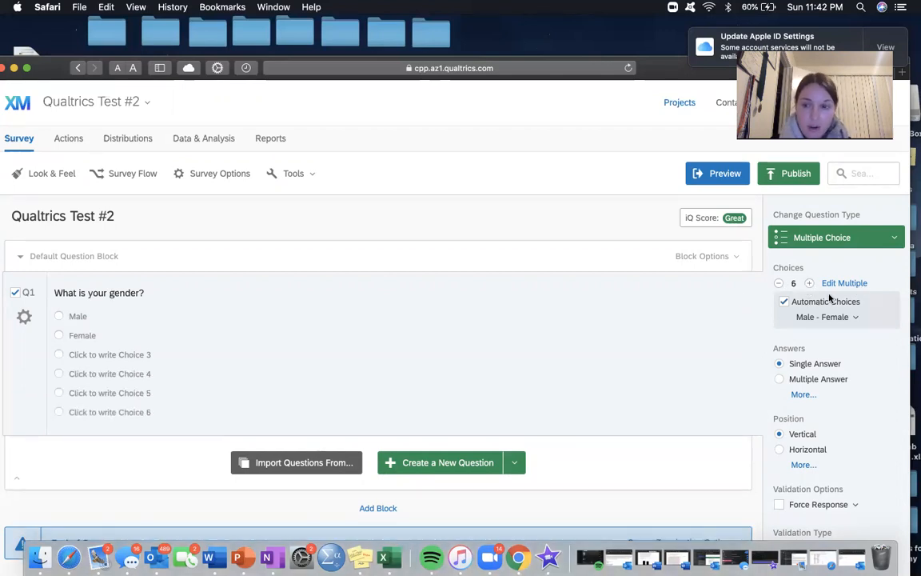
{"action": "left_click", "coordinate": [89, 355]}
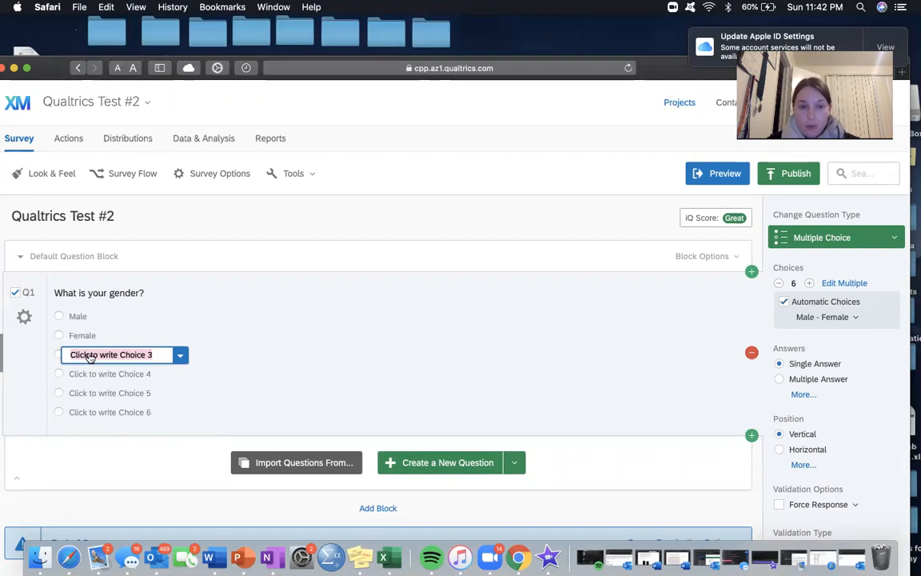
{"action": "type", "text": "Nonbinary"}
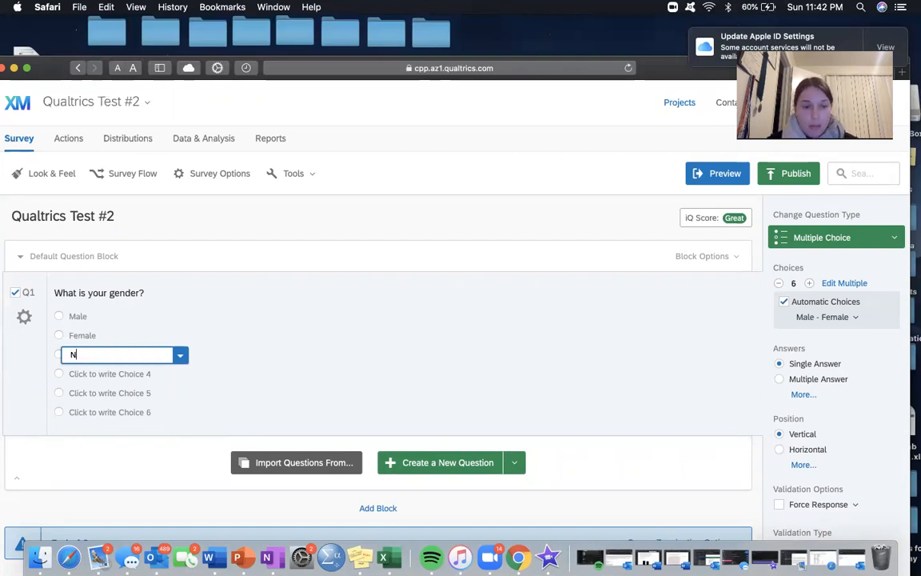
{"action": "left_click", "coordinate": [115, 451]}
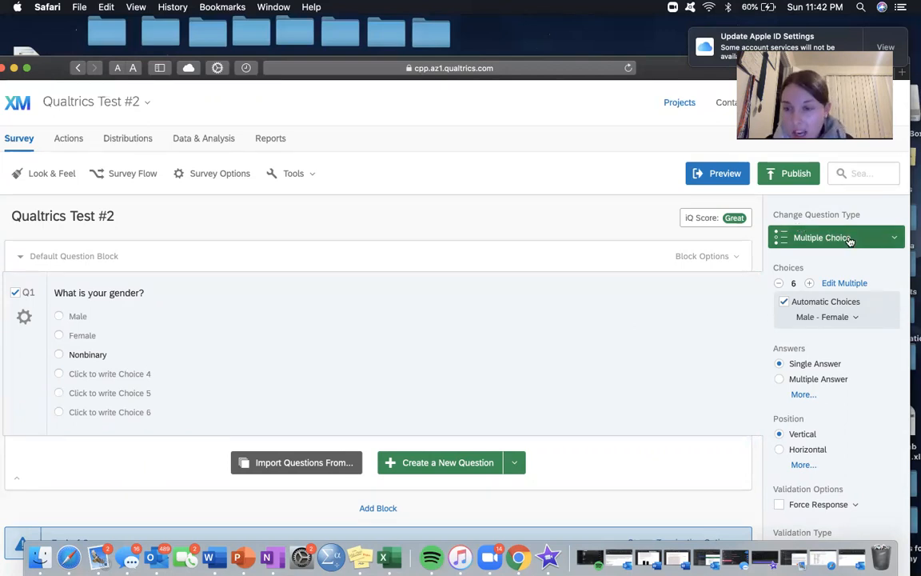
Step: Review the available question types for the gender question, keeping it as Multiple Choice
{"action": "left_click", "coordinate": [889, 237]}
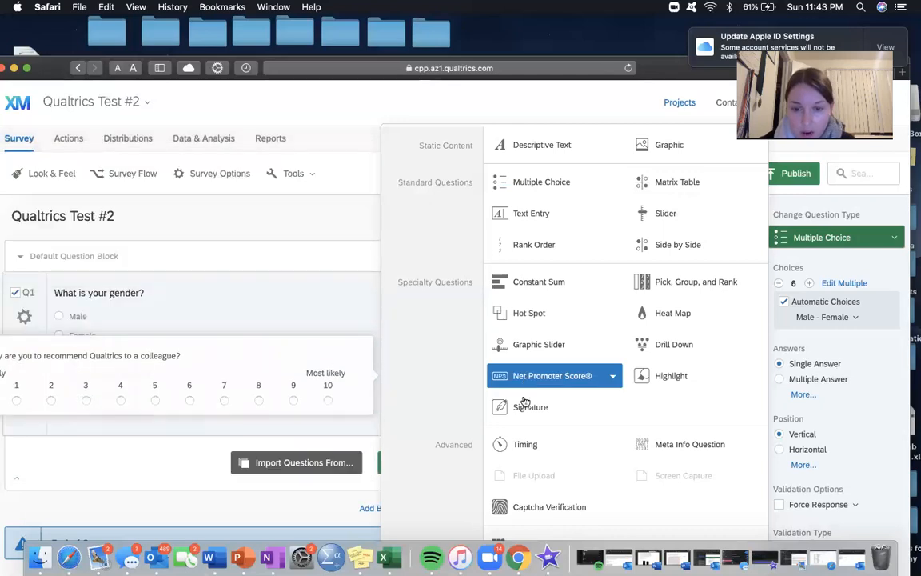
{"action": "left_click", "coordinate": [434, 372]}
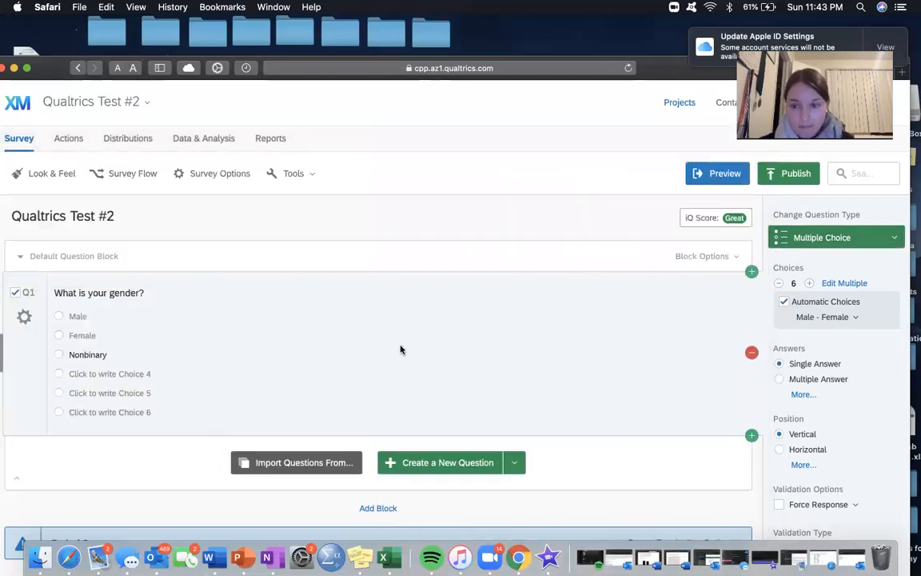
{"action": "scroll", "coordinate": [639, 303], "scroll_direction": "down", "scroll_amount": 1}
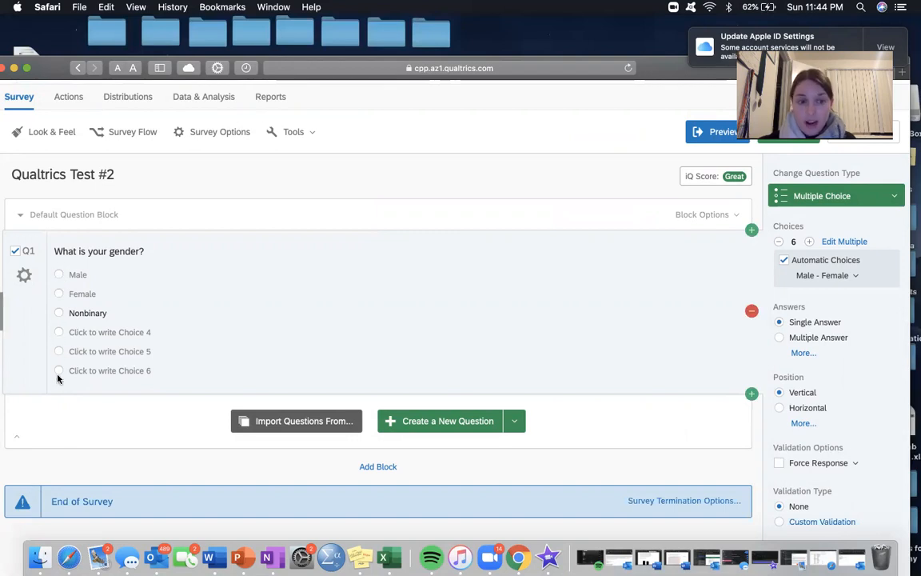
Step: Try the Multiple Answer format on the gender question by ticking its choices, and return it to Single Answer
{"action": "left_click", "coordinate": [778, 337]}
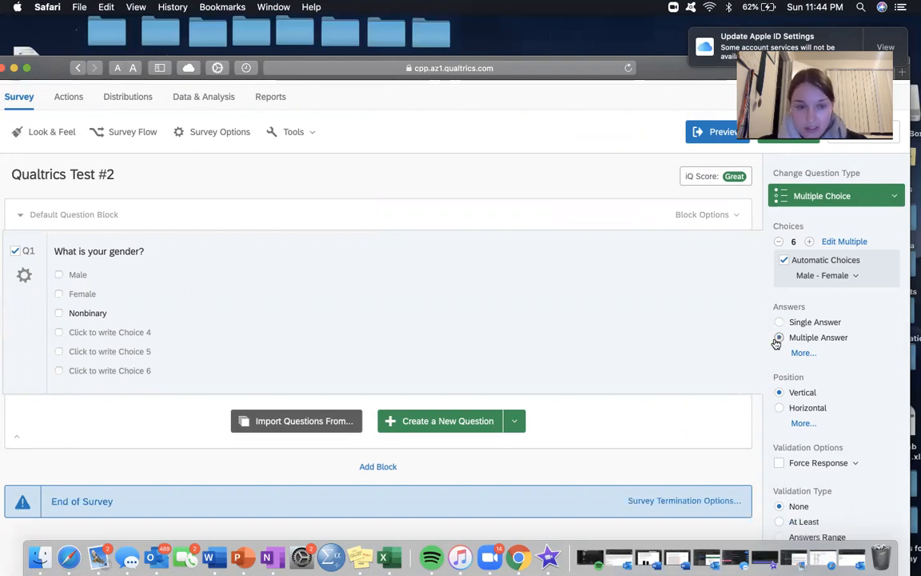
{"action": "left_click", "coordinate": [59, 275]}
{"action": "left_click", "coordinate": [57, 295]}
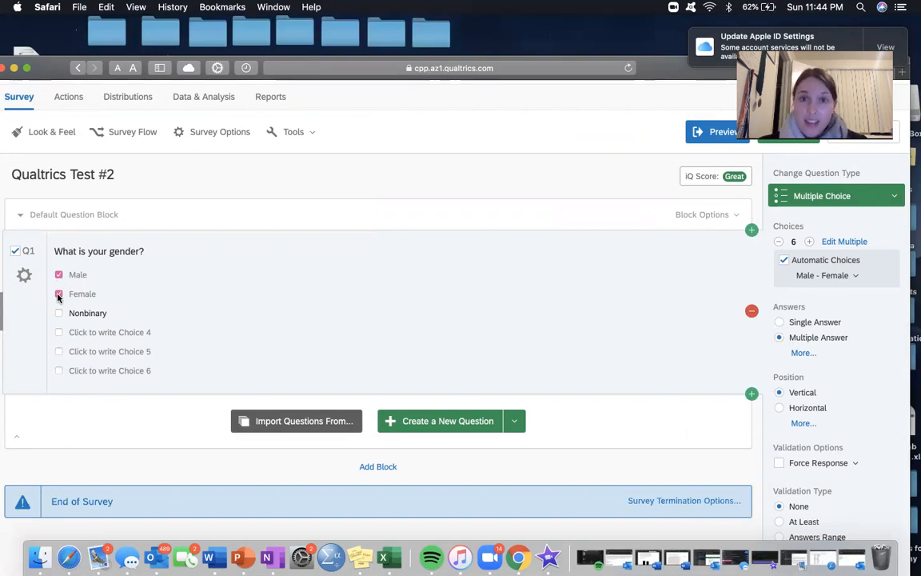
{"action": "left_click", "coordinate": [56, 312]}
{"action": "left_click", "coordinate": [58, 332]}
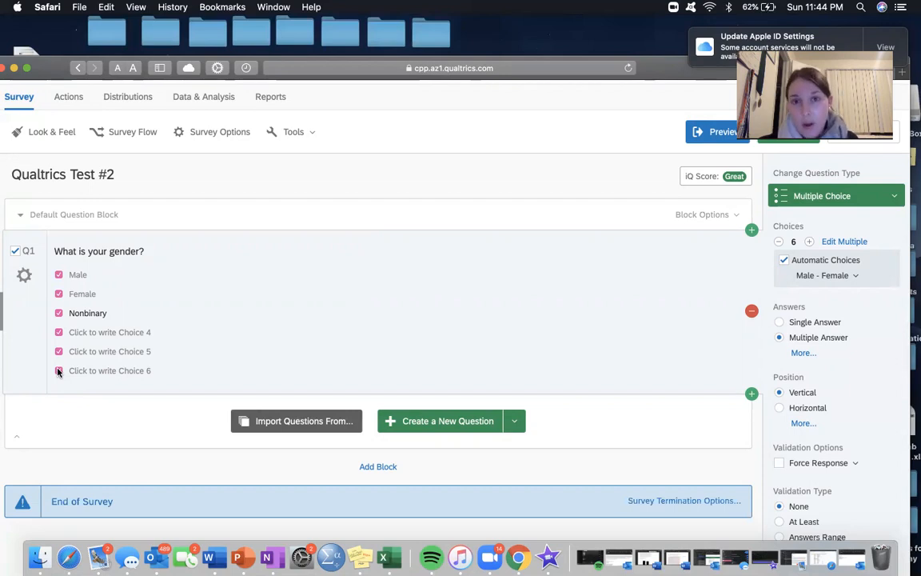
{"action": "left_click", "coordinate": [780, 323]}
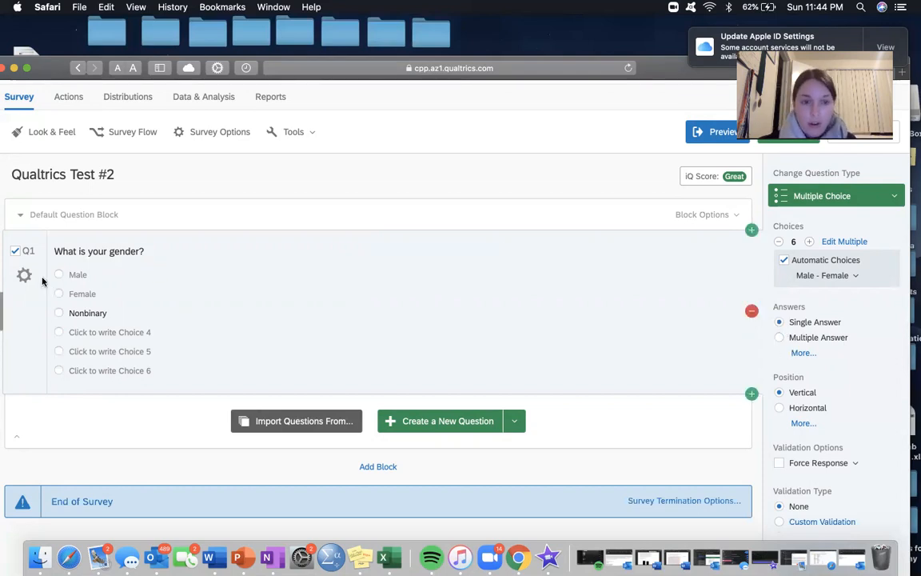
Step: Try the Dropdown List, Select Box and Multi Select Box answer formats on the gender question, and return it to Single Answer
{"action": "left_click", "coordinate": [804, 352]}
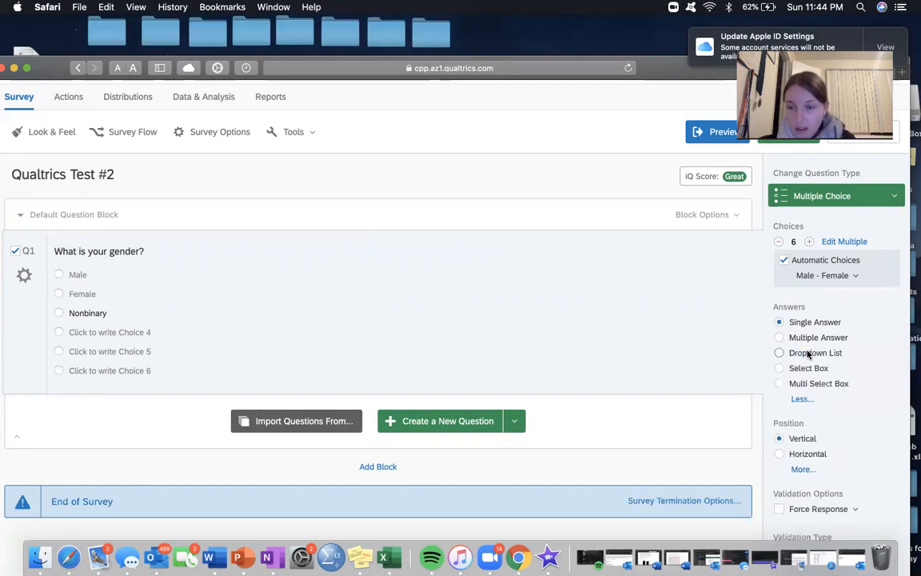
{"action": "left_click", "coordinate": [781, 354]}
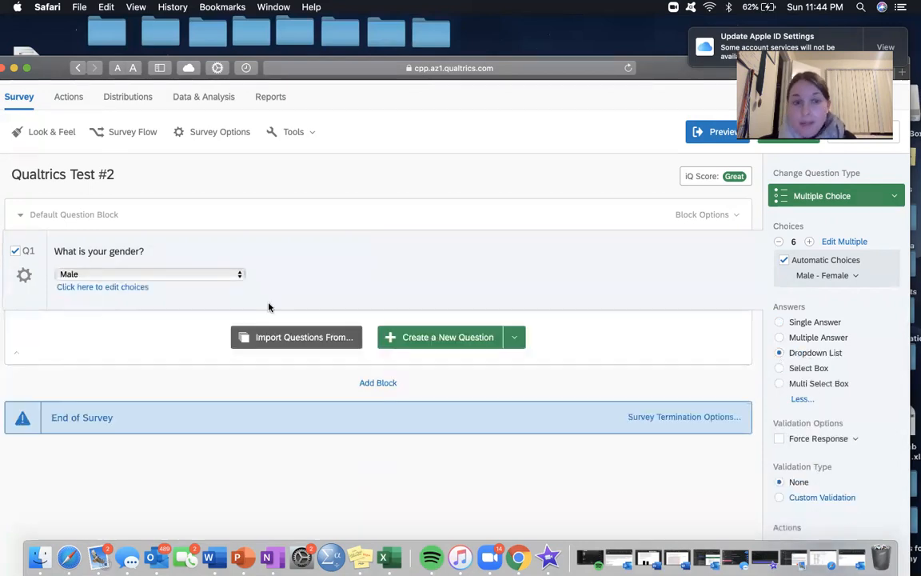
{"action": "left_click", "coordinate": [191, 274]}
{"action": "left_click", "coordinate": [778, 369]}
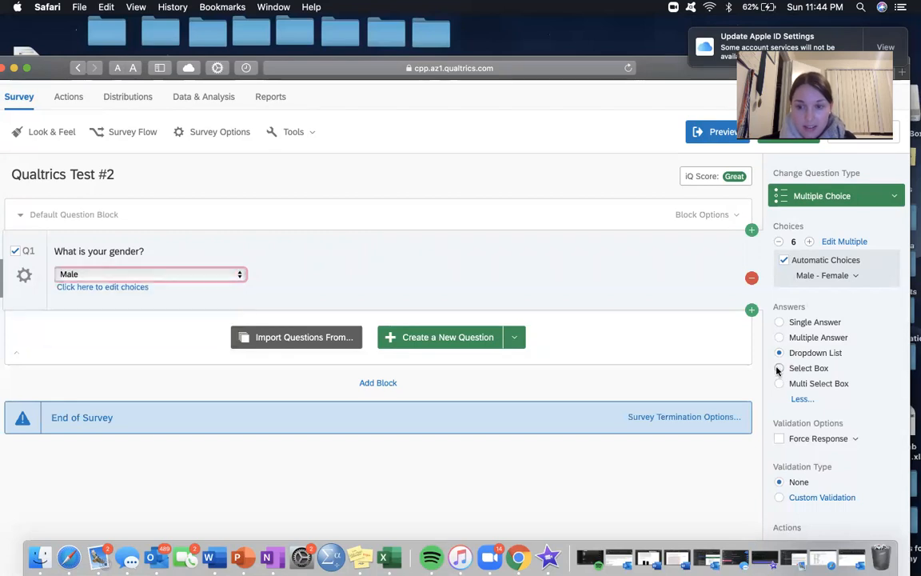
{"action": "left_click", "coordinate": [778, 368]}
{"action": "left_click", "coordinate": [779, 385]}
{"action": "left_click", "coordinate": [134, 304]}
{"action": "left_click", "coordinate": [125, 315]}
{"action": "left_click", "coordinate": [124, 325]}
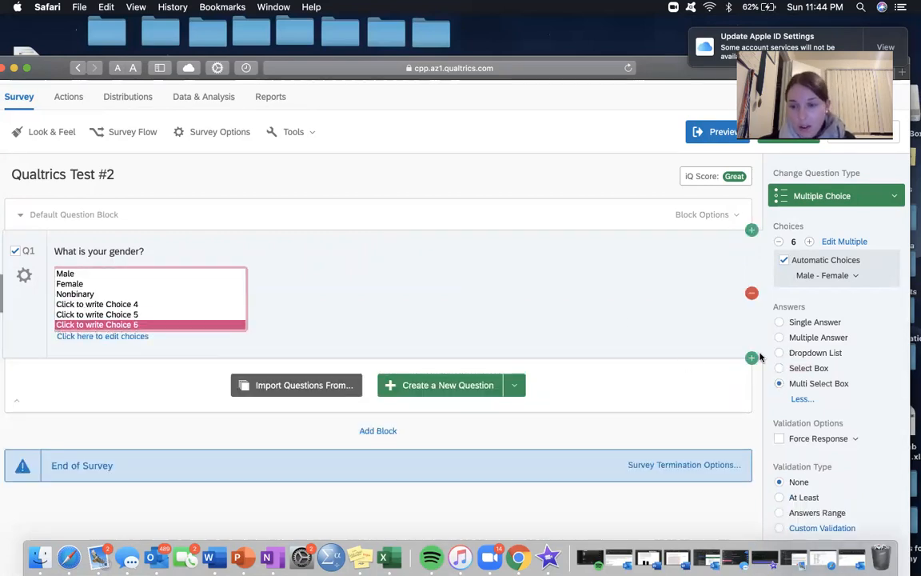
{"action": "left_click", "coordinate": [780, 323]}
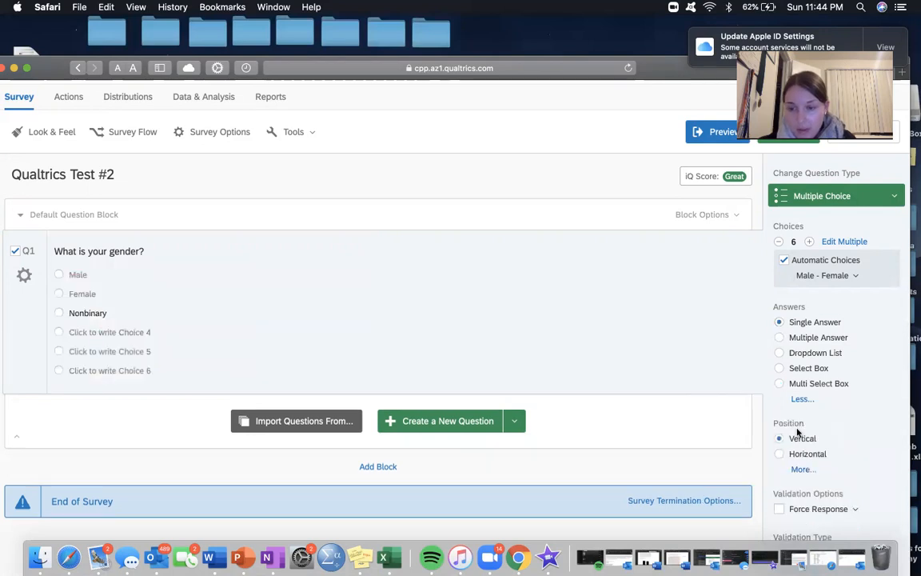
Step: Arrange the gender question's choices horizontally and turn on Force Response
{"action": "scroll", "coordinate": [780, 438], "scroll_direction": "down", "scroll_amount": 3}
{"action": "left_click", "coordinate": [781, 361]}
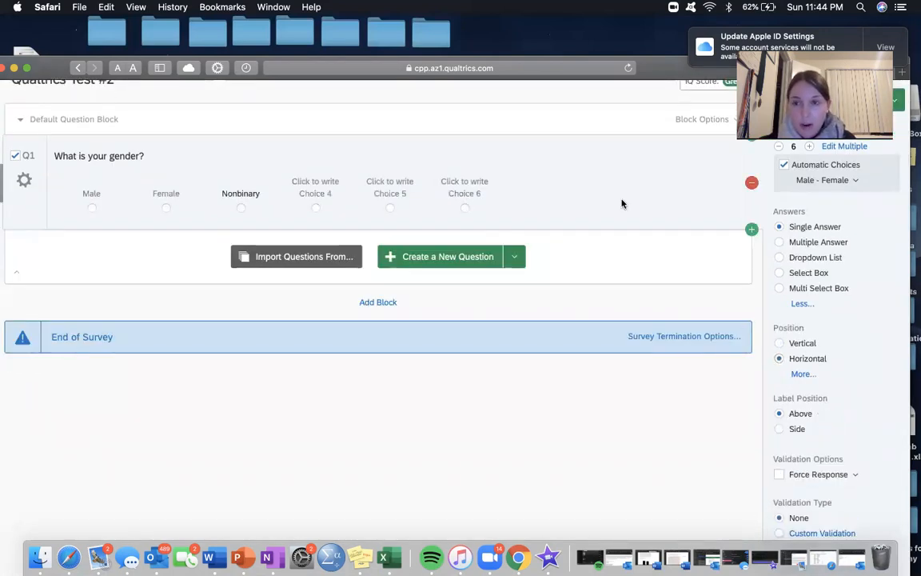
{"action": "scroll", "coordinate": [621, 201], "scroll_direction": "up", "scroll_amount": 2}
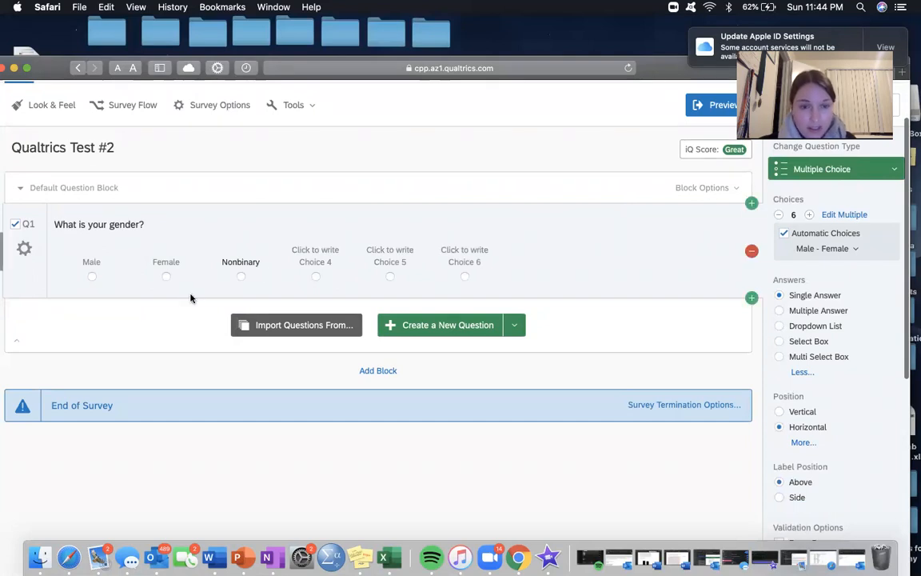
{"action": "scroll", "coordinate": [771, 415], "scroll_direction": "down", "scroll_amount": 4}
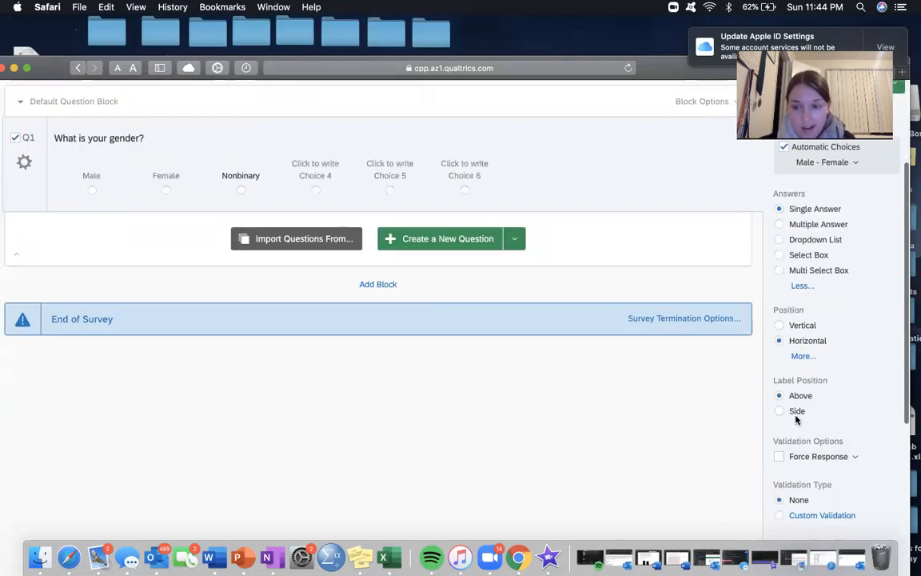
{"action": "left_click", "coordinate": [779, 405]}
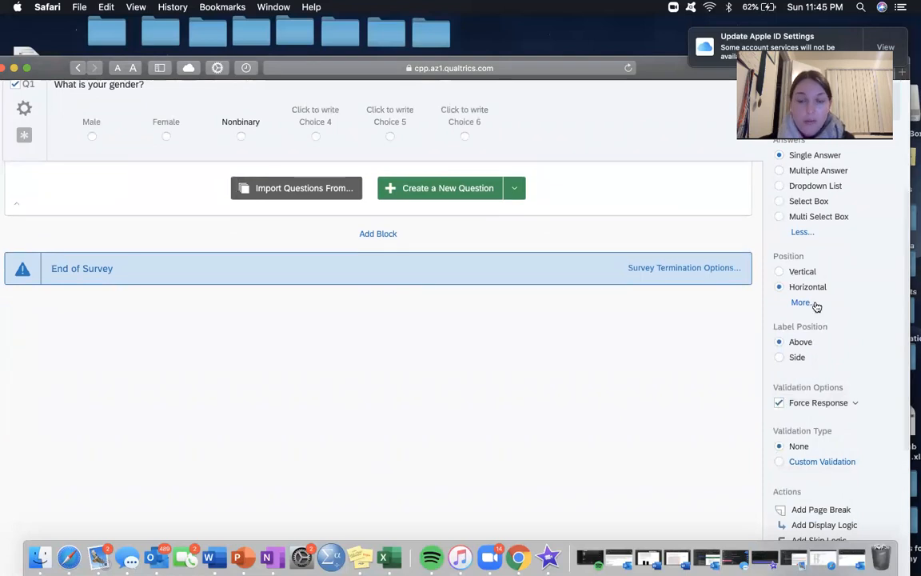
Step: Clear the existing wording of question Q1
{"action": "scroll", "coordinate": [816, 306], "scroll_direction": "up", "scroll_amount": 1}
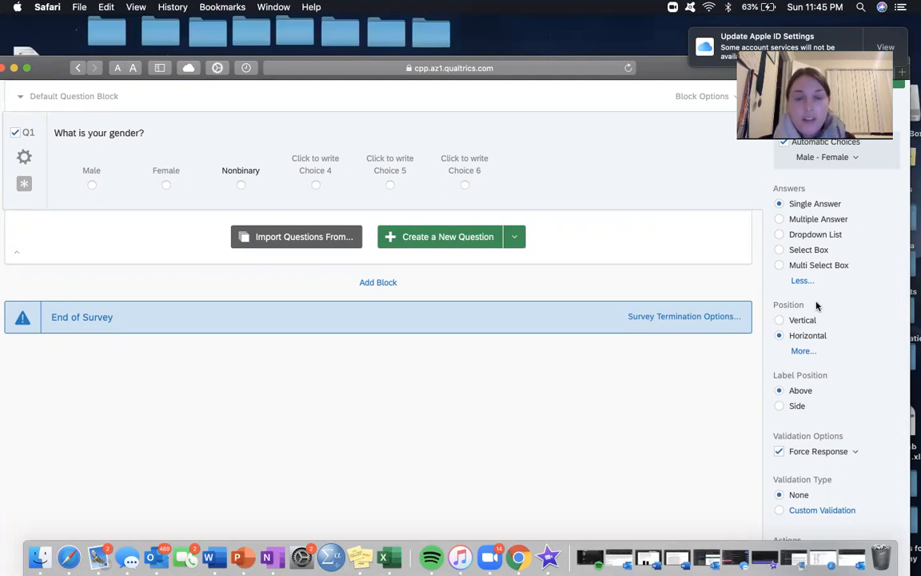
{"action": "scroll", "coordinate": [141, 160], "scroll_direction": "up", "scroll_amount": 1}
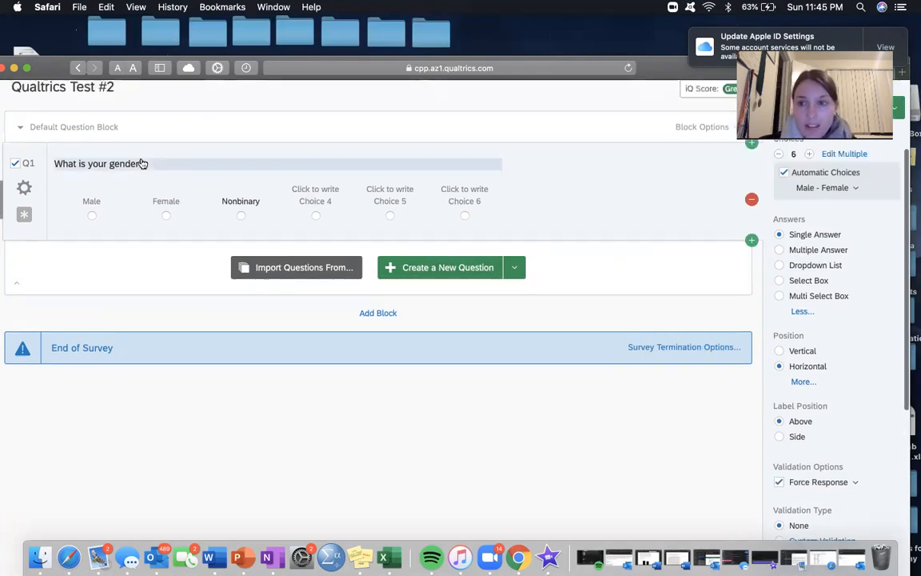
{"action": "scroll", "coordinate": [141, 163], "scroll_direction": "up", "scroll_amount": 2}
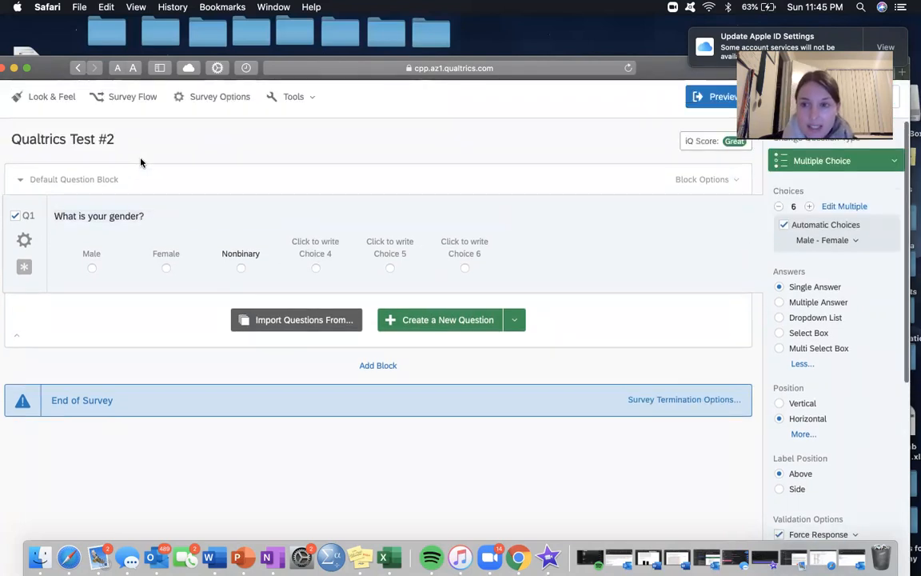
{"action": "left_click", "coordinate": [135, 225]}
{"action": "left_click_drag", "start_coordinate": [66, 214], "coordinate": [64, 214]}
{"action": "type", "text": "Hav"}
{"action": "key", "text": "BackSpace"}
{"action": "key", "text": "BackSpace"}
{"action": "key", "text": "BackSpace"}
{"action": "key", "text": "BackSpace"}
{"action": "type", "text": "Ha"}
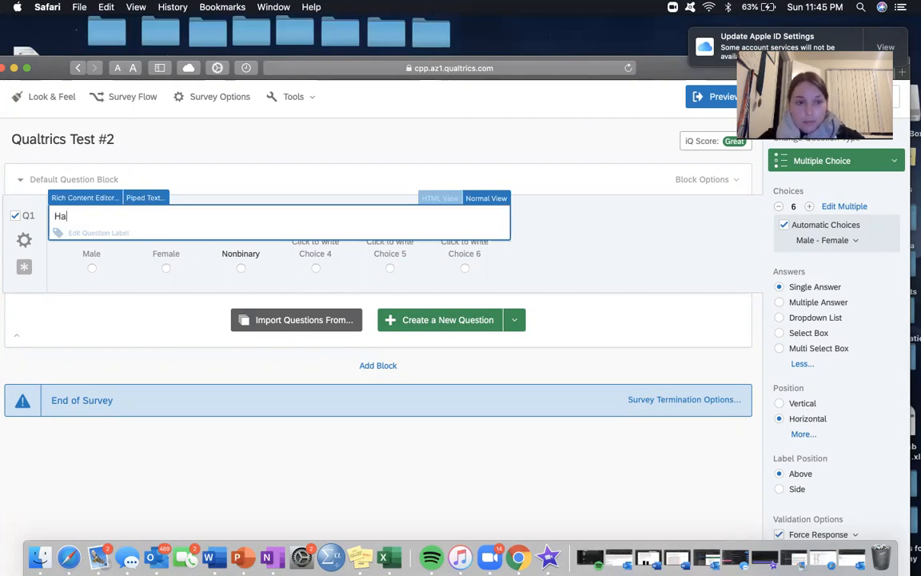
Step: Enter "Will you be in the position to buy a car in the next 5 years?" as the text of question Q1
{"action": "key", "text": "BackSpace"}
{"action": "key", "text": "BackSpace"}
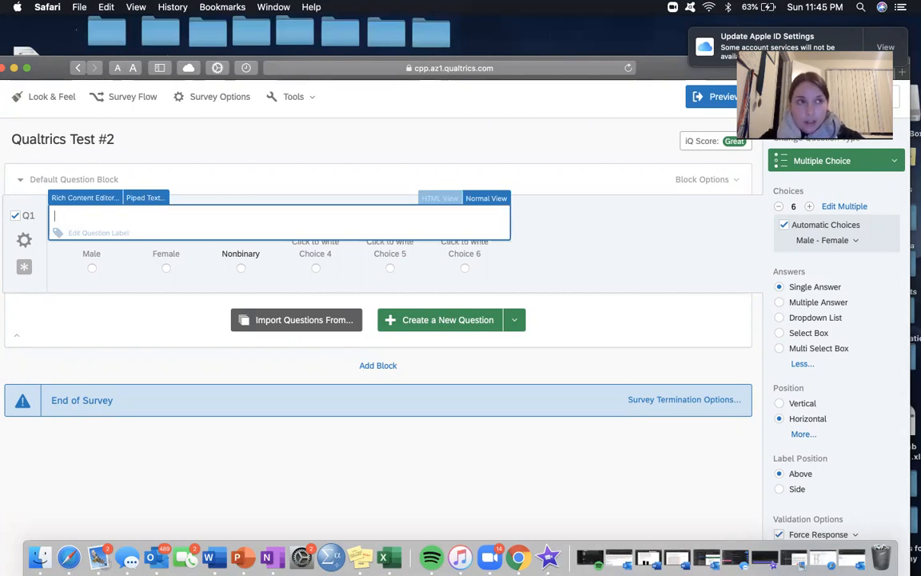
{"action": "type", "text": "Willy ou"}
{"action": "key", "text": "BackSpace"}
{"action": "key", "text": "BackSpace"}
{"action": "key", "text": "BackSpace"}
{"action": "key", "text": "BackSpace"}
{"action": "type", "text": "you be int he position to"}
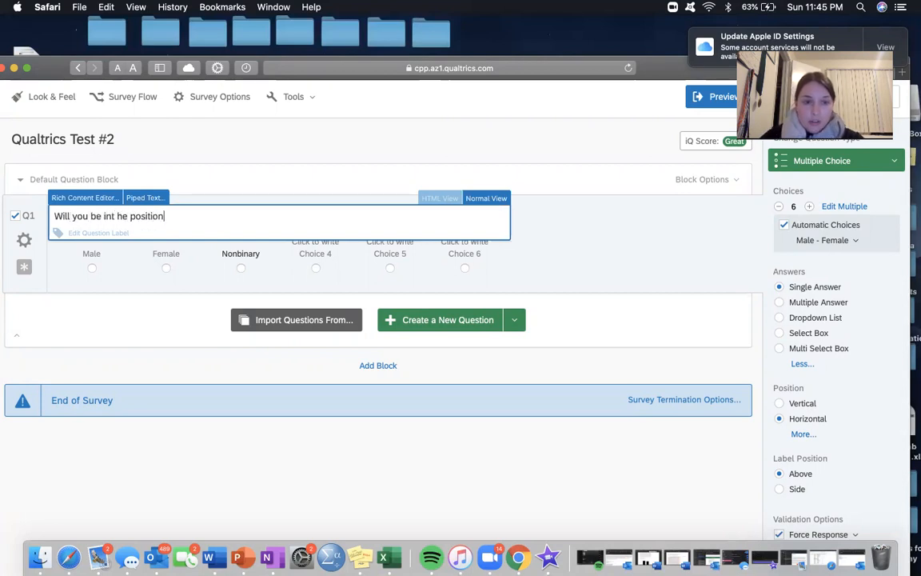
{"action": "left_click", "coordinate": [117, 216]}
{"action": "key", "text": "BackSpace"}
{"action": "key", "text": "BackSpace"}
{"action": "type", "text": "to "}
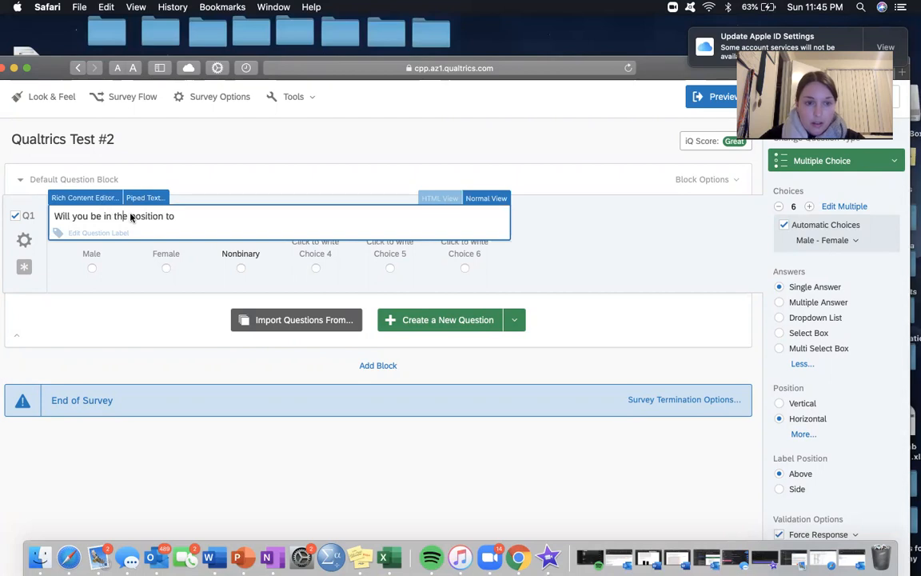
{"action": "type", "text": "buy a car in th"}
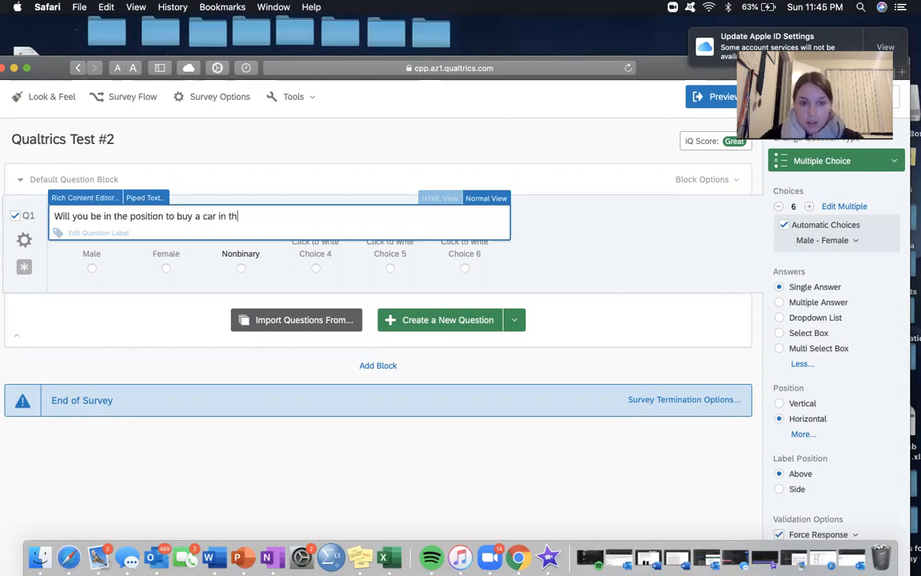
{"action": "type", "text": "e next 5 years?"}
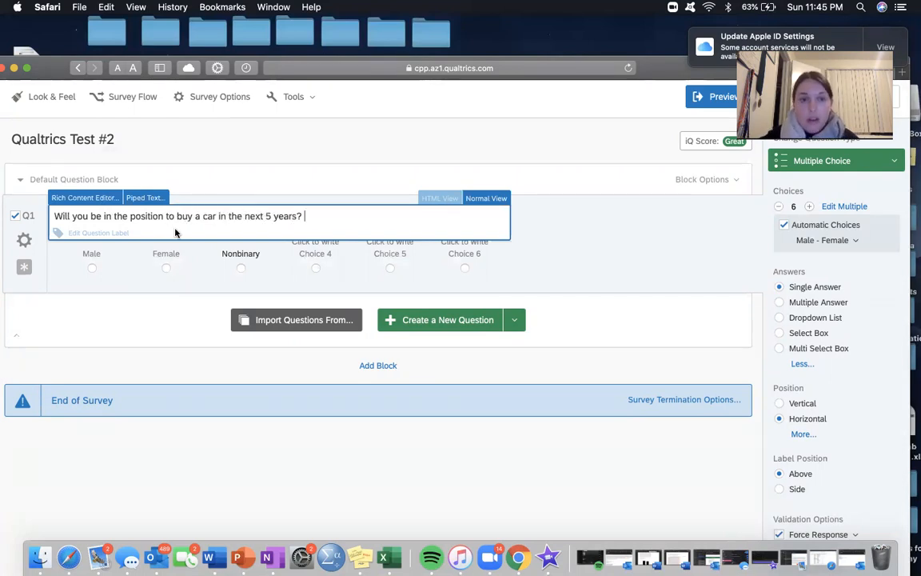
{"action": "left_click", "coordinate": [155, 292]}
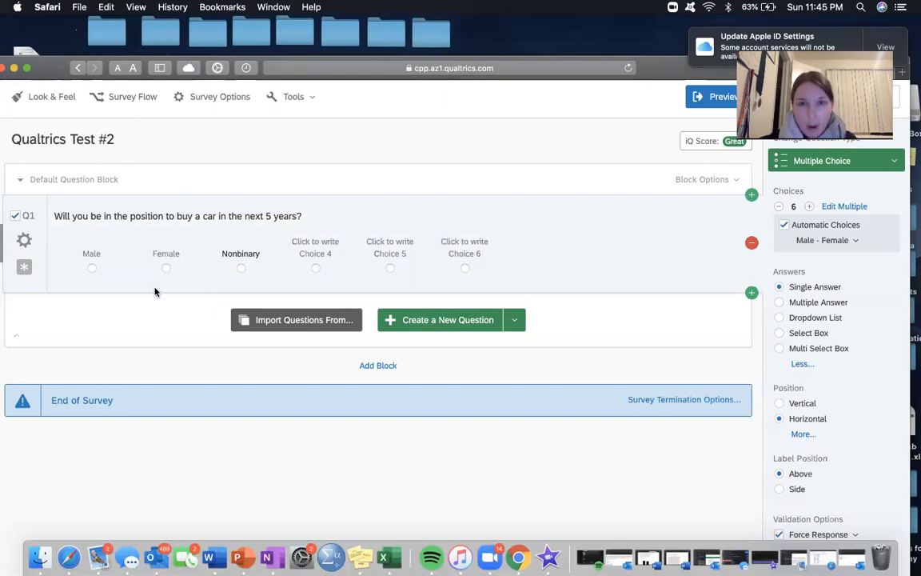
Step: Relabel the first two answer choices of the car question as Yes and No
{"action": "left_click", "coordinate": [94, 253]}
{"action": "type", "text": "Yes"}
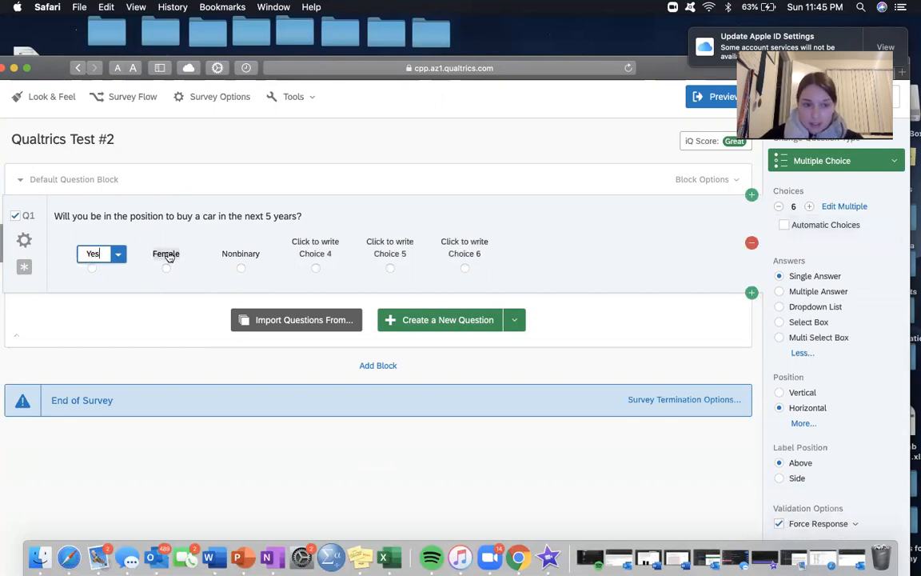
{"action": "left_click", "coordinate": [166, 253]}
{"action": "type", "text": "No"}
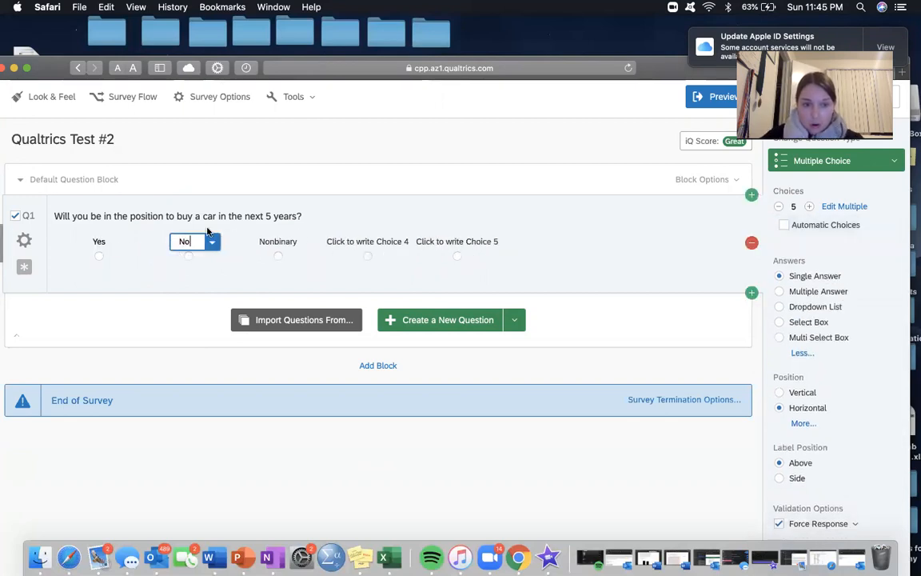
Step: Reduce the car question to two answer choices and arrange them vertically
{"action": "left_click", "coordinate": [284, 242]}
{"action": "left_click", "coordinate": [781, 207]}
{"action": "left_click", "coordinate": [780, 207]}
{"action": "left_click", "coordinate": [780, 207]}
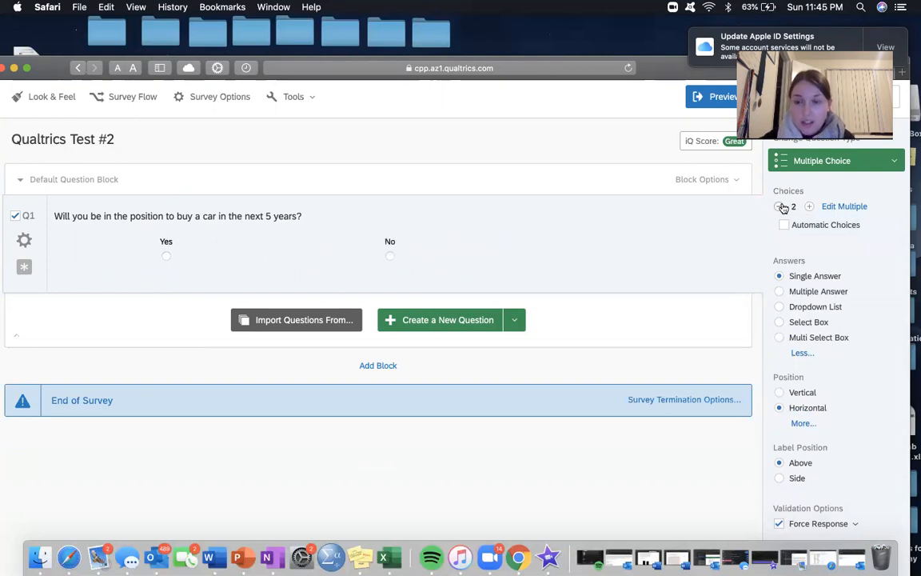
{"action": "left_click", "coordinate": [778, 392]}
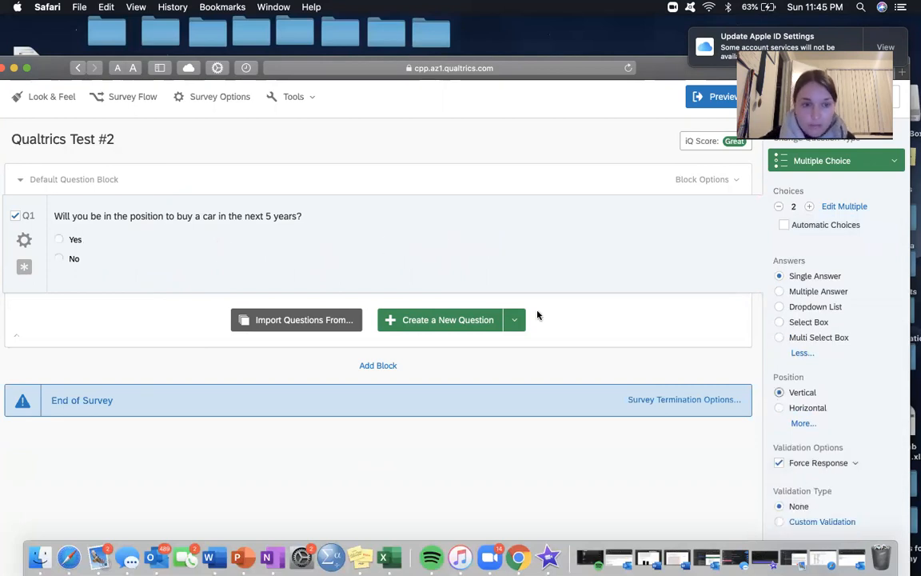
{"action": "scroll", "coordinate": [346, 223], "scroll_direction": "up", "scroll_amount": 2}
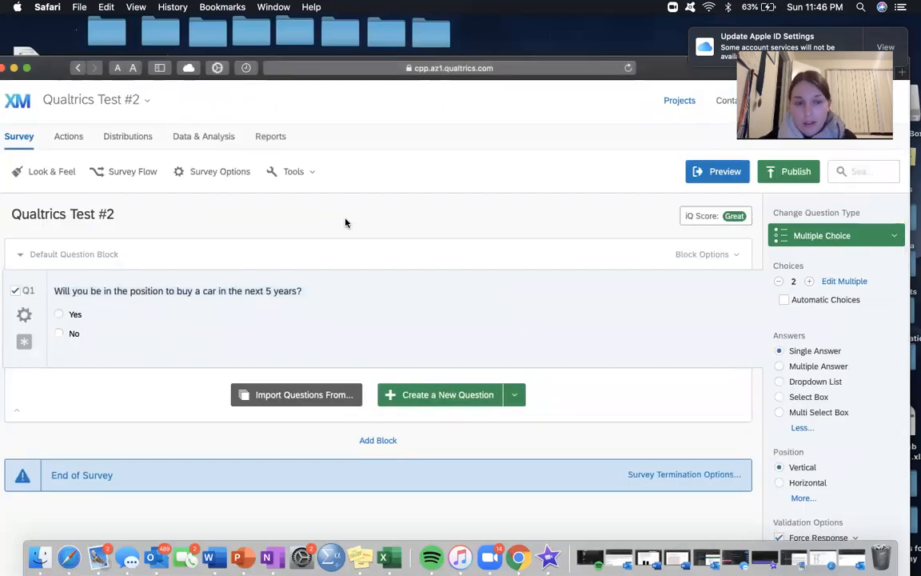
Step: Add a third answer choice labelled N/A to the car question
{"action": "mouse_move", "coordinate": [119, 353]}
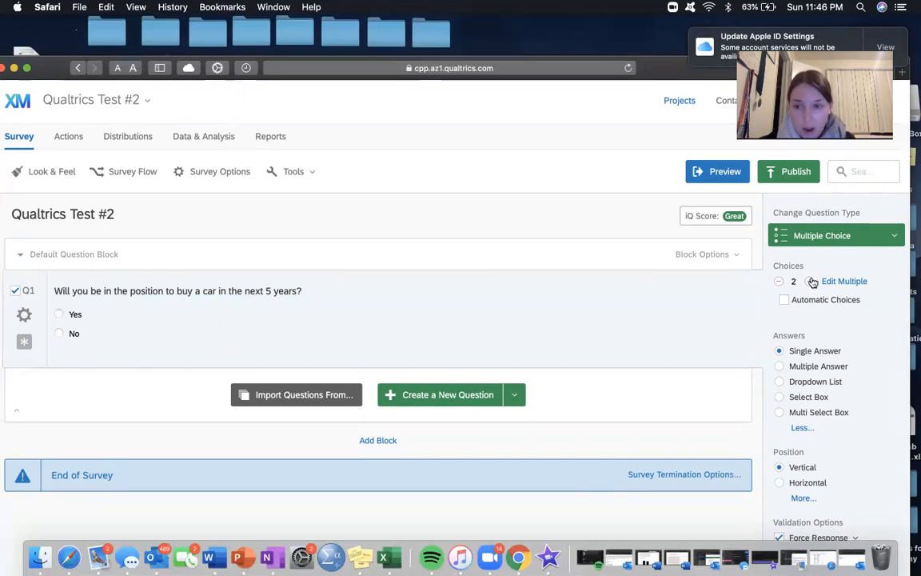
{"action": "left_click", "coordinate": [810, 281]}
{"action": "left_click", "coordinate": [98, 353]}
{"action": "type", "text": "N/A"}
{"action": "left_click", "coordinate": [121, 379]}
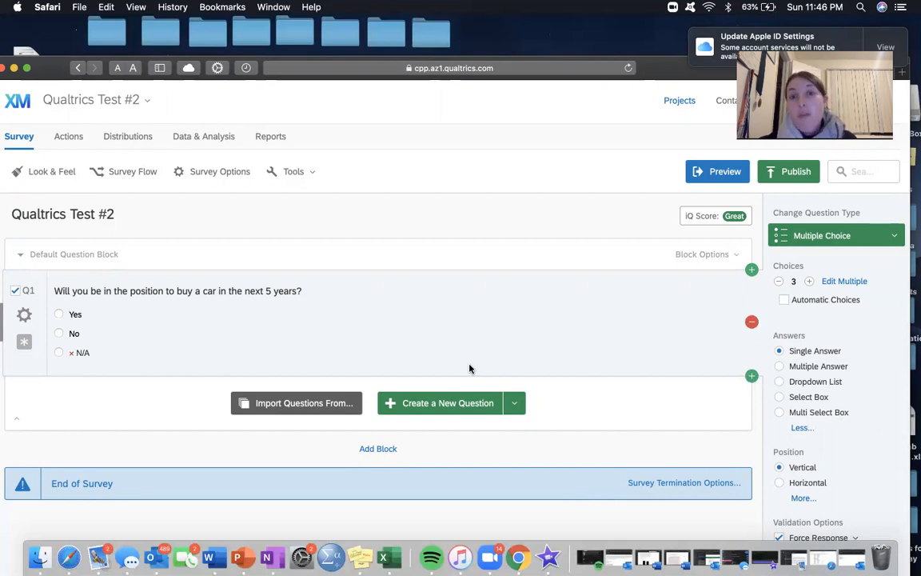
Step: Turn off Force Response for the car question
{"action": "scroll", "coordinate": [808, 414], "scroll_direction": "down", "scroll_amount": 3}
{"action": "left_click", "coordinate": [779, 407]}
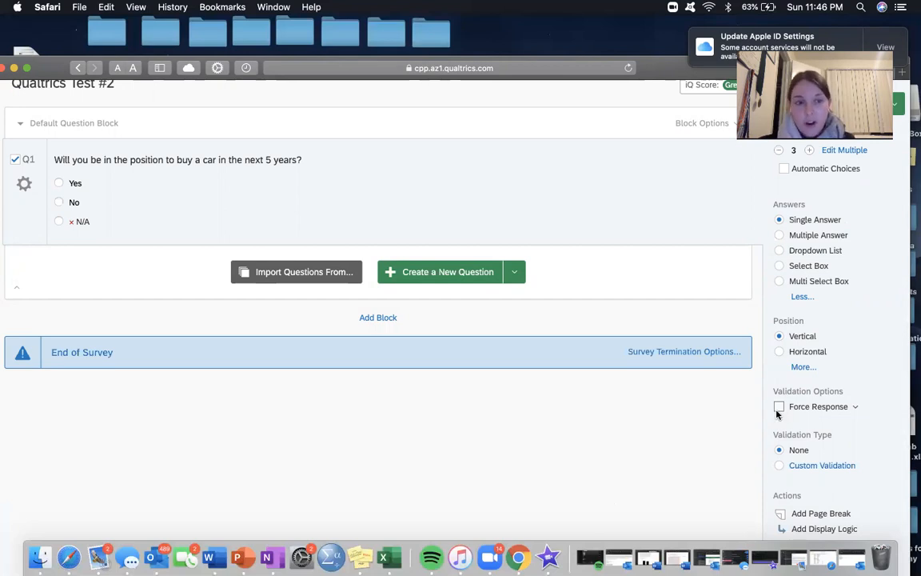
{"action": "scroll", "coordinate": [792, 444], "scroll_direction": "down", "scroll_amount": 3}
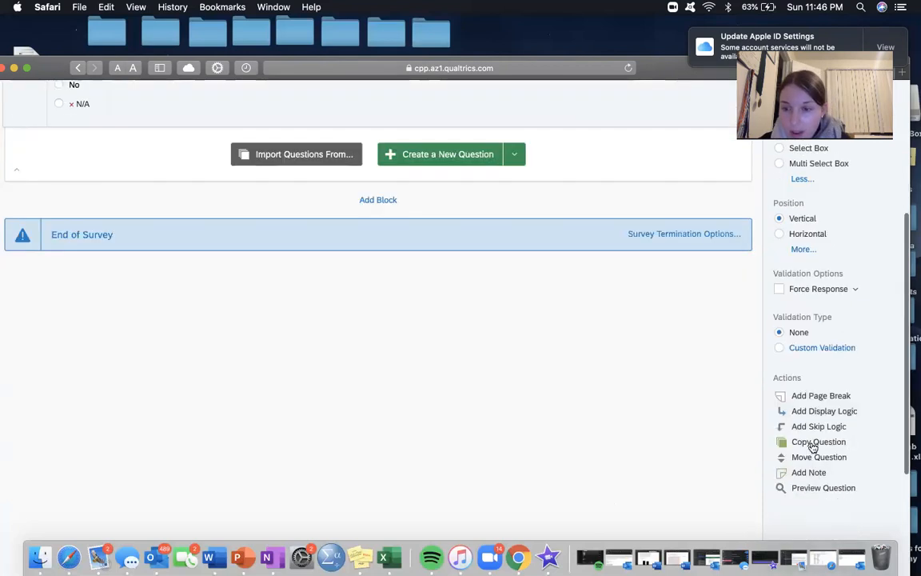
Step: Check the question type setting of the car question, keeping it as Multiple Choice
{"action": "scroll", "coordinate": [815, 424], "scroll_direction": "up", "scroll_amount": 3}
{"action": "scroll", "coordinate": [815, 423], "scroll_direction": "up", "scroll_amount": 2}
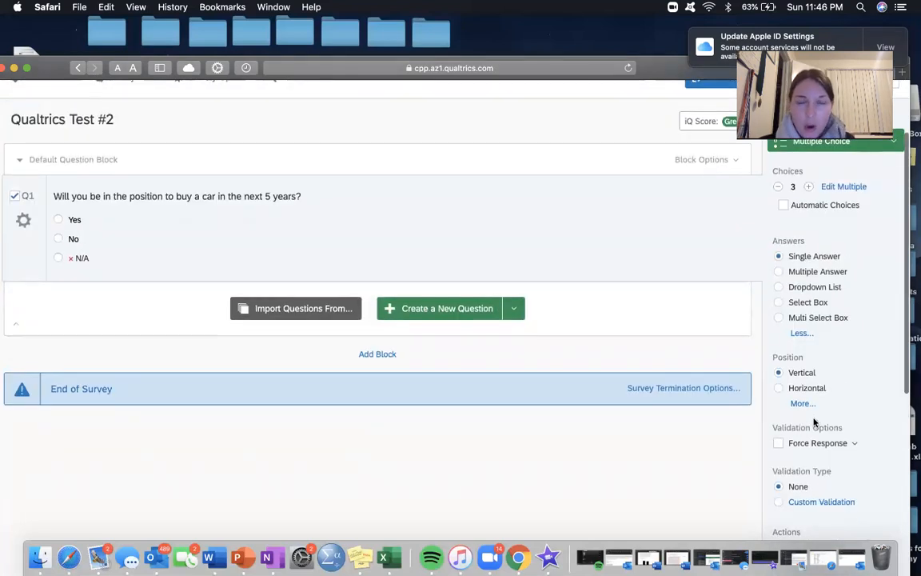
{"action": "scroll", "coordinate": [817, 404], "scroll_direction": "up", "scroll_amount": 4}
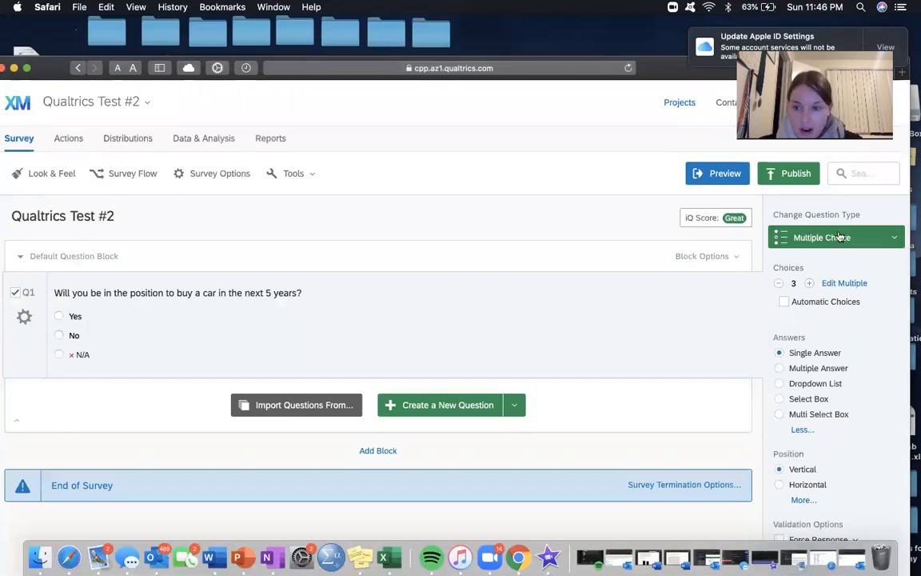
{"action": "left_click", "coordinate": [779, 238]}
{"action": "left_click", "coordinate": [837, 262]}
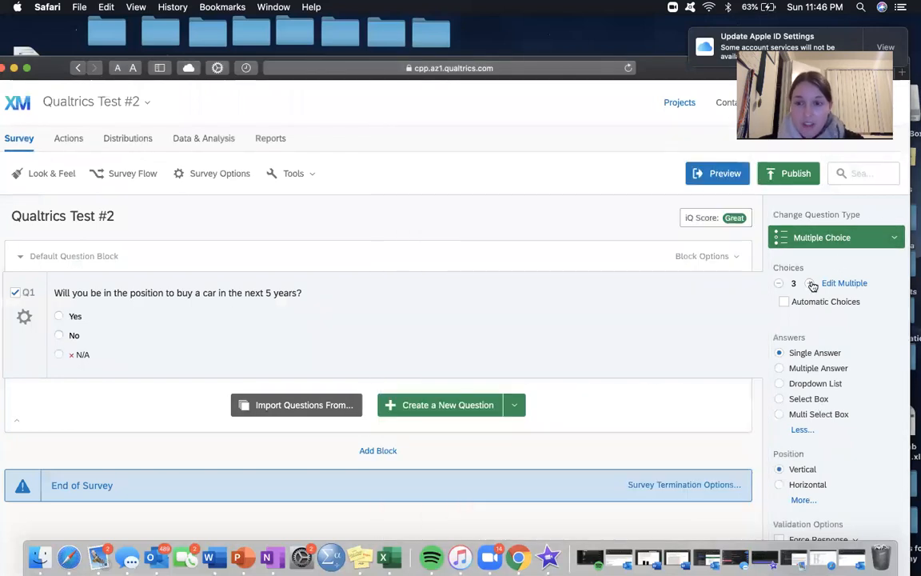
Step: Increase the car question to 11 answer choices
{"action": "left_click", "coordinate": [810, 284]}
{"action": "left_click", "coordinate": [811, 284]}
{"action": "left_click", "coordinate": [811, 284]}
{"action": "left_click", "coordinate": [811, 284]}
{"action": "left_click", "coordinate": [810, 284]}
{"action": "left_click", "coordinate": [810, 284]}
{"action": "left_click", "coordinate": [810, 284]}
{"action": "left_click", "coordinate": [810, 283]}
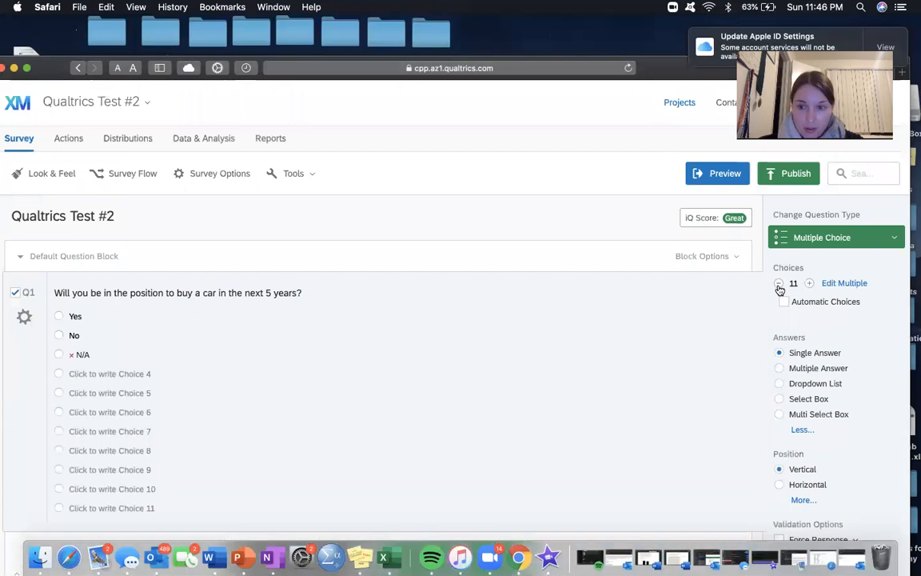
Step: Reduce the car question to two answer choices, keeping only Yes and No
{"action": "left_click", "coordinate": [778, 286]}
{"action": "left_click", "coordinate": [779, 285]}
{"action": "left_click", "coordinate": [779, 285]}
{"action": "left_click", "coordinate": [778, 286]}
{"action": "left_click", "coordinate": [778, 286]}
{"action": "left_click", "coordinate": [779, 286]}
{"action": "left_click", "coordinate": [779, 285]}
{"action": "left_click", "coordinate": [779, 286]}
{"action": "left_click", "coordinate": [778, 285]}
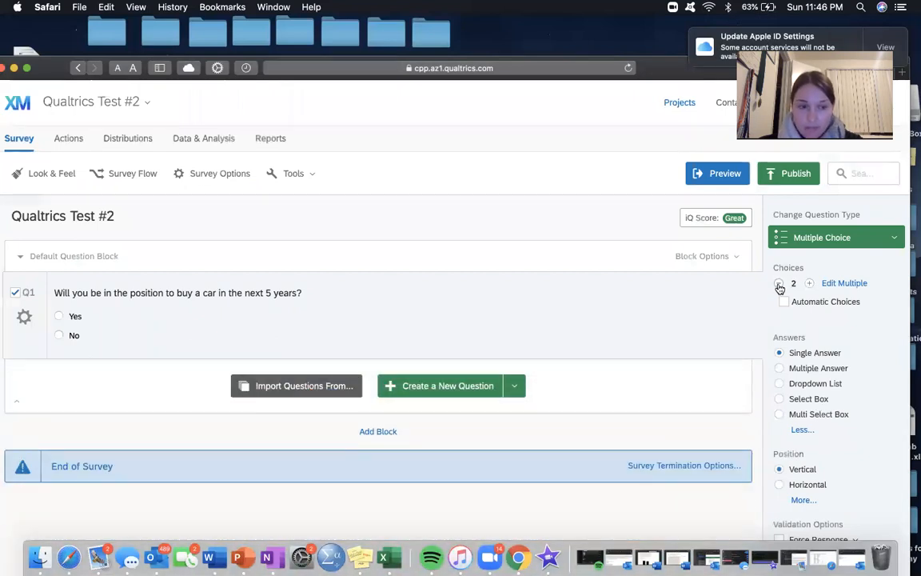
Step: Try Automatic Choices with the Yes - No set on the car question and turn it back off
{"action": "scroll", "coordinate": [803, 300], "scroll_direction": "down", "scroll_amount": 1}
{"action": "left_click", "coordinate": [783, 264]}
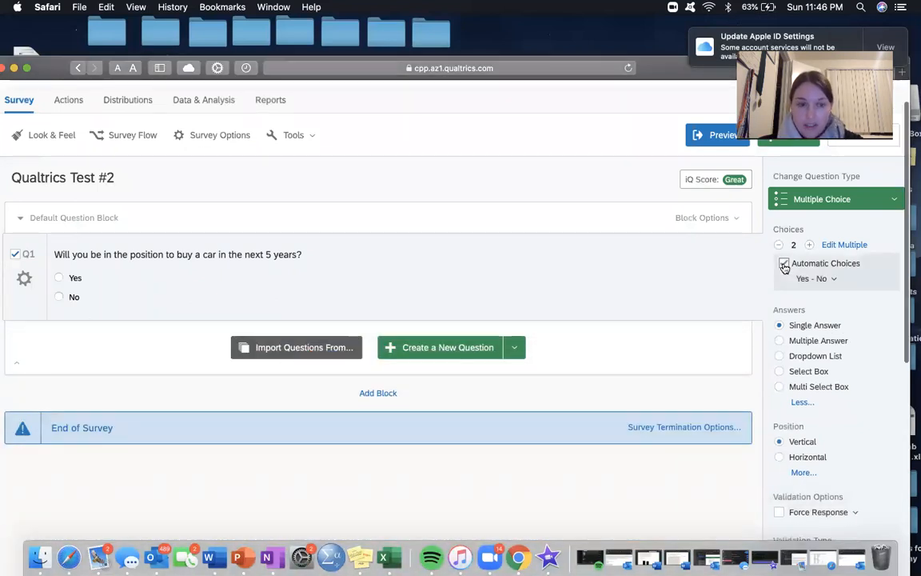
{"action": "left_click", "coordinate": [785, 267]}
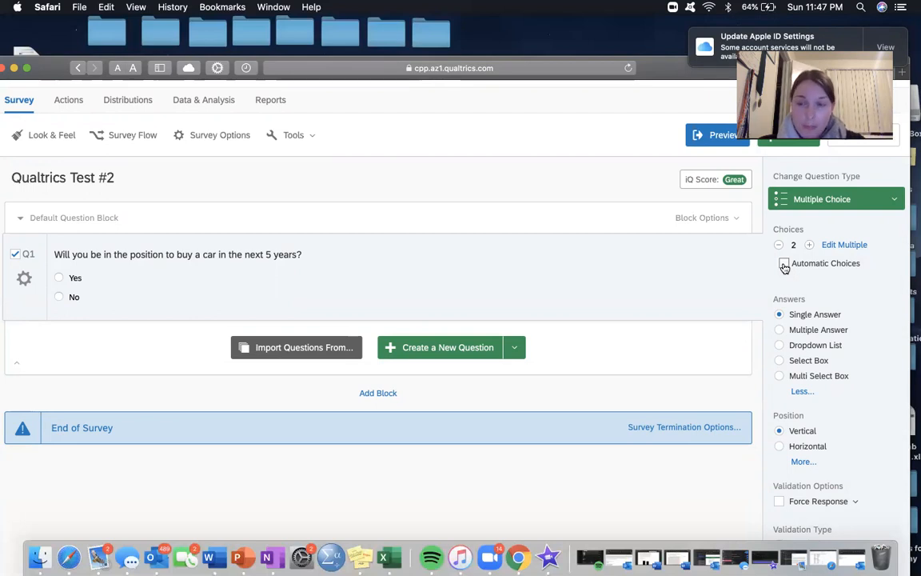
Step: Try the dropdown, select box, multi select box and single answer formats on the car question, and set it to Multiple Answer
{"action": "left_click", "coordinate": [779, 330]}
{"action": "left_click", "coordinate": [780, 345]}
{"action": "left_click", "coordinate": [780, 360]}
{"action": "left_click", "coordinate": [780, 374]}
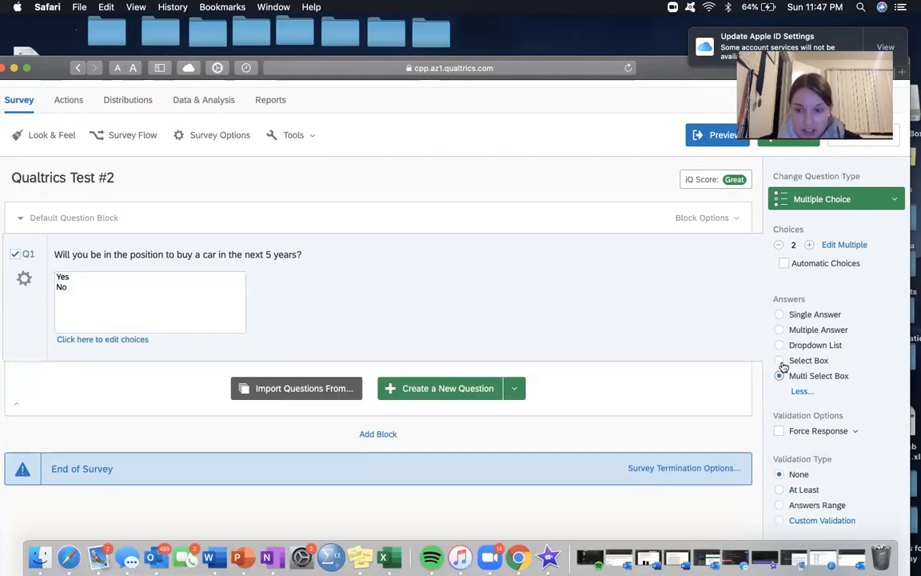
{"action": "left_click", "coordinate": [779, 314]}
{"action": "left_click", "coordinate": [779, 329]}
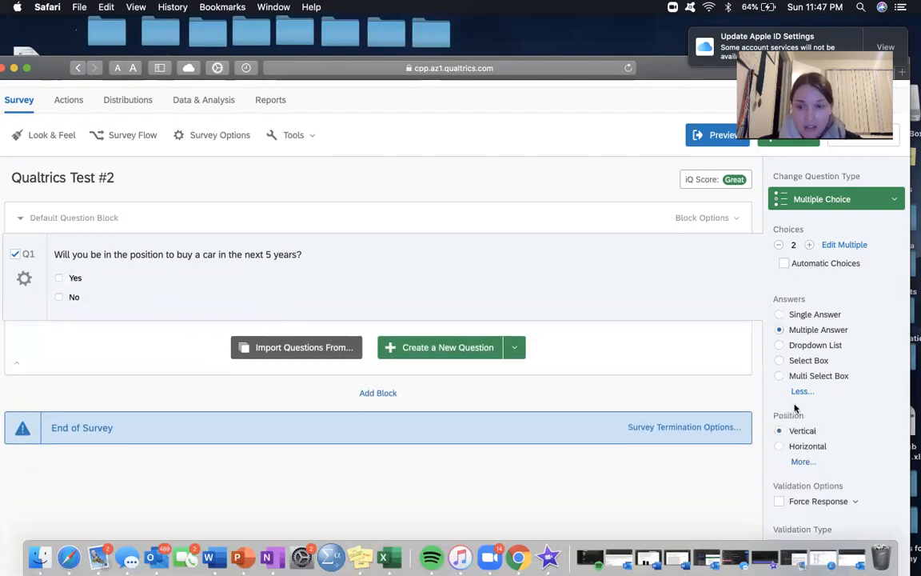
Step: Add four blank multiple-choice questions below the car question, inserting the third one between the first two new ones
{"action": "scroll", "coordinate": [799, 384], "scroll_direction": "down", "scroll_amount": 3}
{"action": "scroll", "coordinate": [803, 383], "scroll_direction": "down", "scroll_amount": 2}
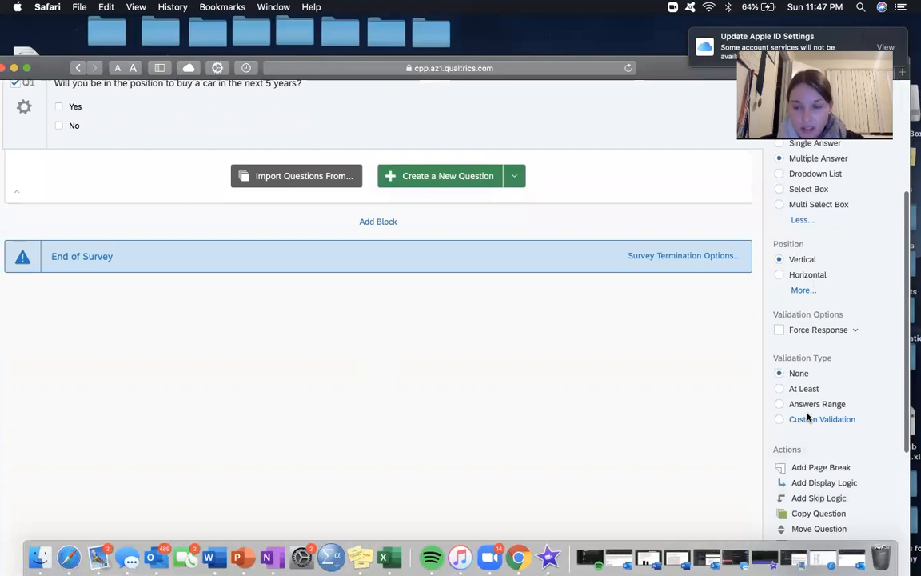
{"action": "scroll", "coordinate": [807, 416], "scroll_direction": "down", "scroll_amount": 1}
{"action": "scroll", "coordinate": [806, 417], "scroll_direction": "up", "scroll_amount": 5}
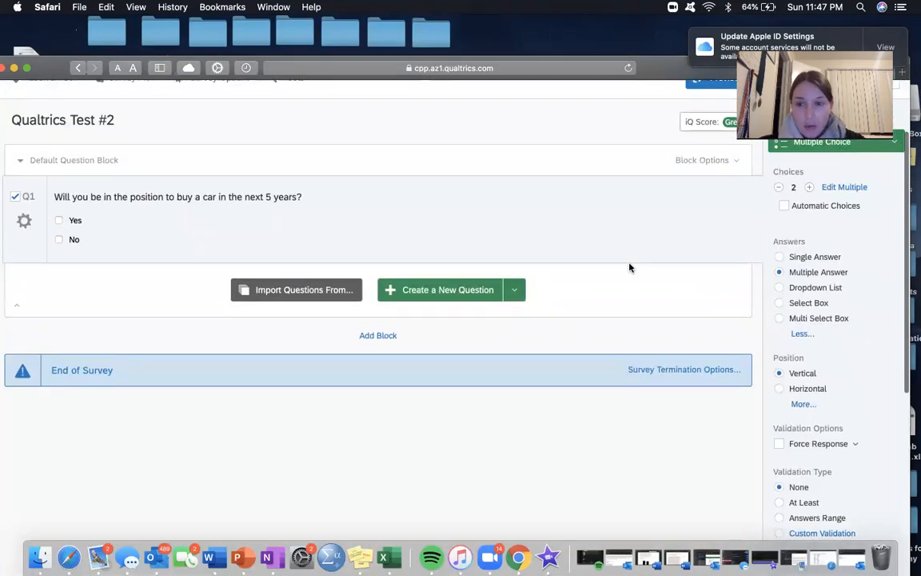
{"action": "scroll", "coordinate": [629, 267], "scroll_direction": "up", "scroll_amount": 2}
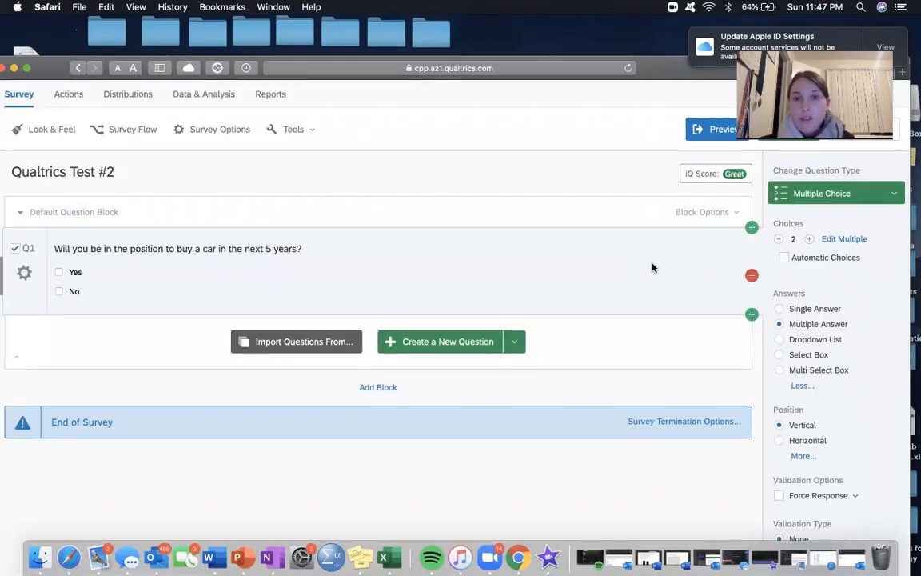
{"action": "left_click", "coordinate": [751, 315]}
{"action": "left_click", "coordinate": [751, 419]}
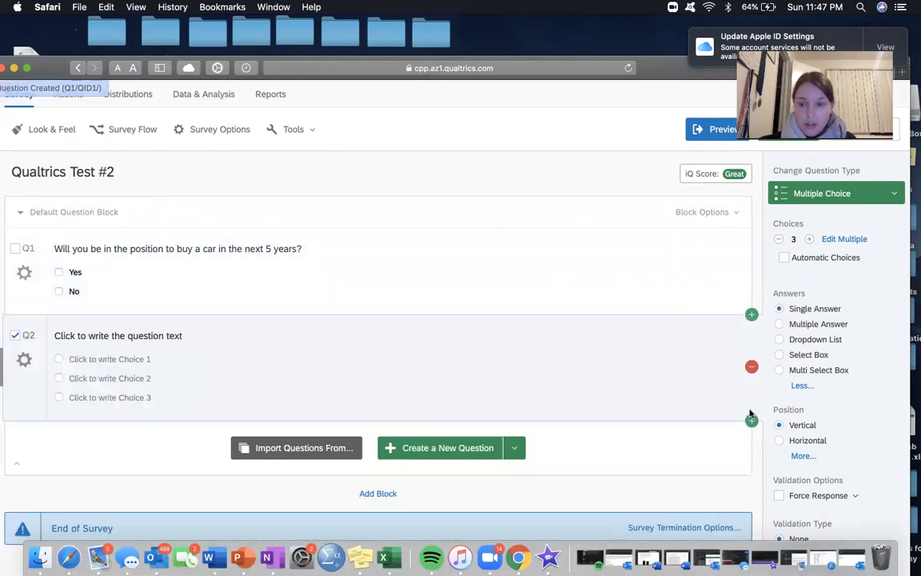
{"action": "scroll", "coordinate": [660, 412], "scroll_direction": "down", "scroll_amount": 3}
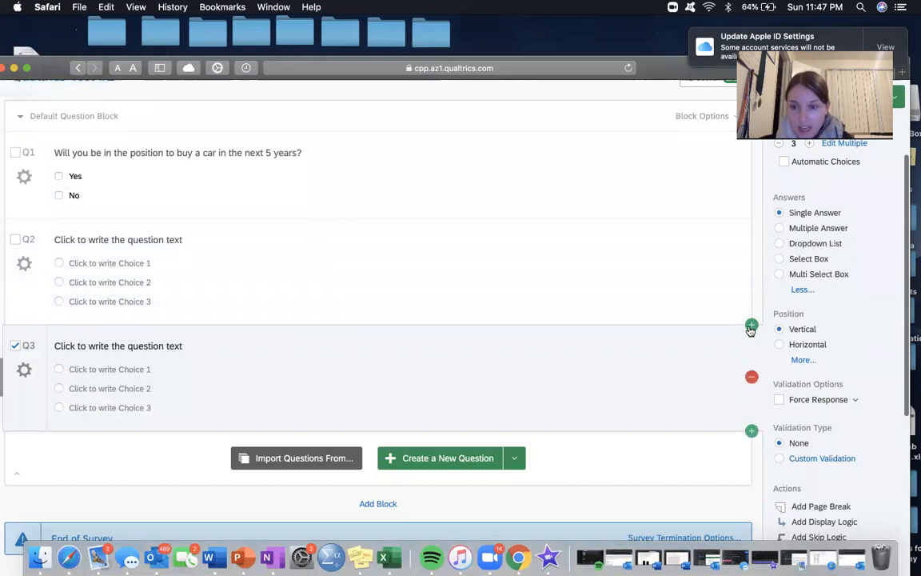
{"action": "left_click", "coordinate": [750, 323]}
{"action": "scroll", "coordinate": [748, 384], "scroll_direction": "down", "scroll_amount": 4}
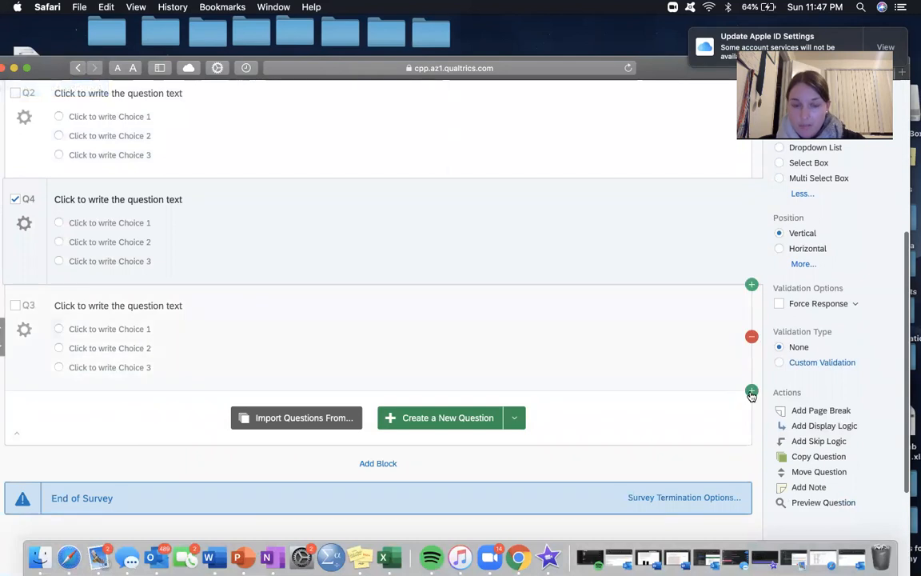
{"action": "left_click", "coordinate": [750, 395]}
Step: Look through the survey's question list from the car question to the last blank question
{"action": "scroll", "coordinate": [599, 303], "scroll_direction": "up", "scroll_amount": 10}
{"action": "scroll", "coordinate": [601, 302], "scroll_direction": "down", "scroll_amount": 5}
{"action": "scroll", "coordinate": [213, 115], "scroll_direction": "up", "scroll_amount": 5}
{"action": "scroll", "coordinate": [189, 277], "scroll_direction": "down", "scroll_amount": 5}
{"action": "scroll", "coordinate": [189, 278], "scroll_direction": "up", "scroll_amount": 5}
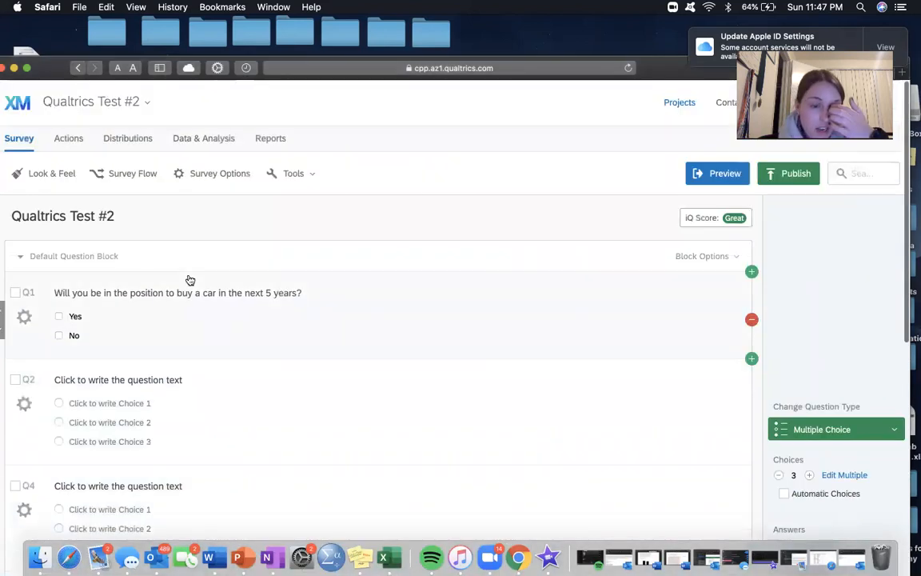
{"action": "scroll", "coordinate": [190, 280], "scroll_direction": "down", "scroll_amount": 3}
{"action": "scroll", "coordinate": [190, 280], "scroll_direction": "up", "scroll_amount": 1}
{"action": "scroll", "coordinate": [189, 280], "scroll_direction": "down", "scroll_amount": 3}
{"action": "scroll", "coordinate": [190, 279], "scroll_direction": "down", "scroll_amount": 1}
{"action": "scroll", "coordinate": [190, 278], "scroll_direction": "up", "scroll_amount": 3}
{"action": "scroll", "coordinate": [190, 279], "scroll_direction": "down", "scroll_amount": 2}
{"action": "scroll", "coordinate": [190, 279], "scroll_direction": "up", "scroll_amount": 2}
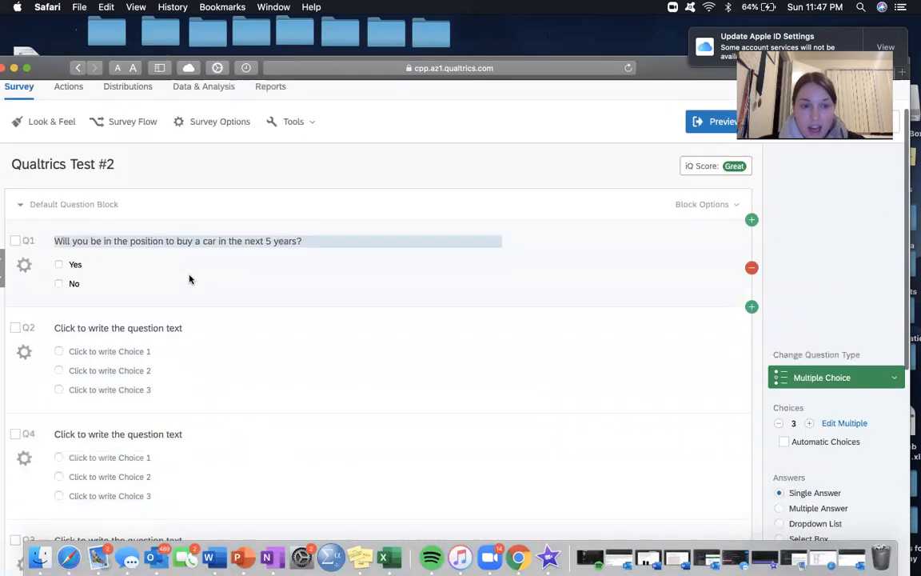
{"action": "scroll", "coordinate": [189, 279], "scroll_direction": "up", "scroll_amount": 1}
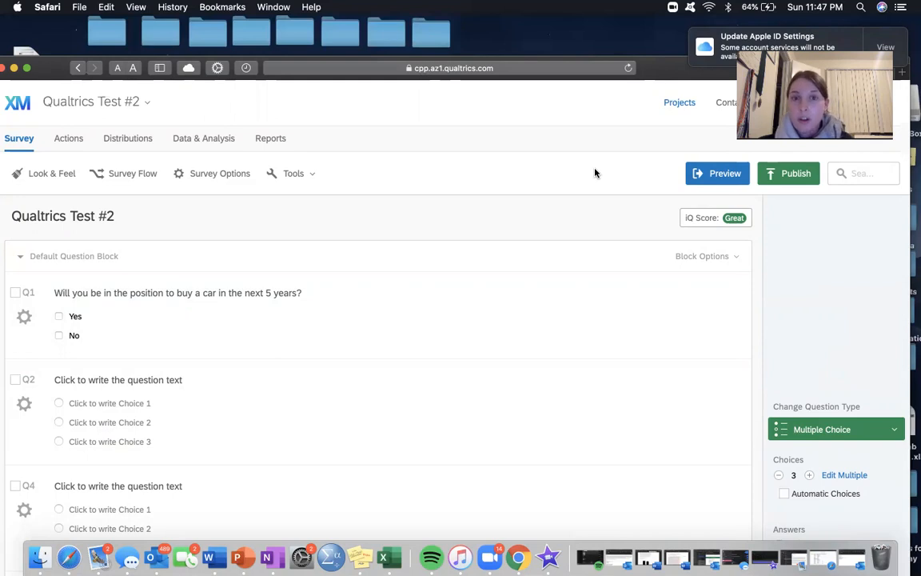
Step: Preview the survey and examine how all its questions appear in the desktop and phone layouts
{"action": "left_click", "coordinate": [698, 178]}
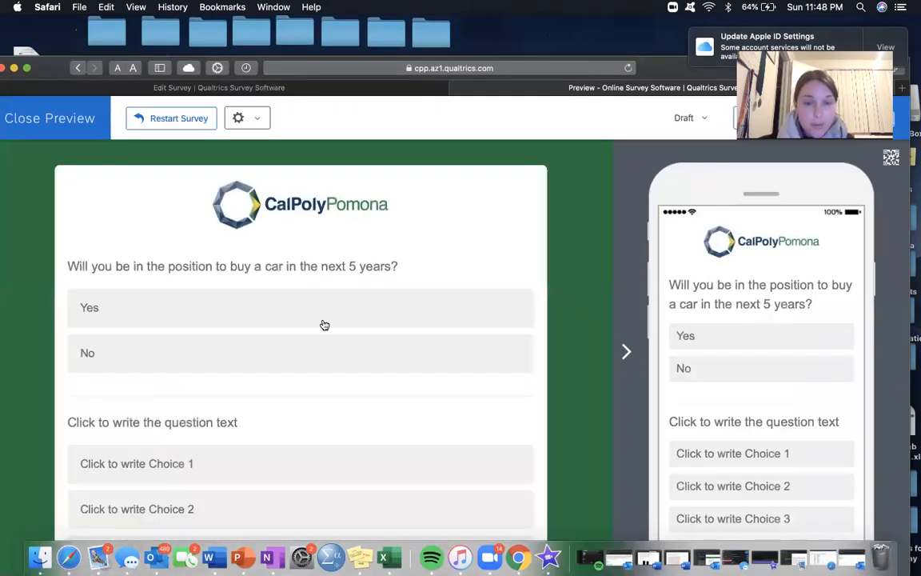
{"action": "scroll", "coordinate": [324, 323], "scroll_direction": "down", "scroll_amount": 5}
{"action": "scroll", "coordinate": [324, 323], "scroll_direction": "down", "scroll_amount": 5}
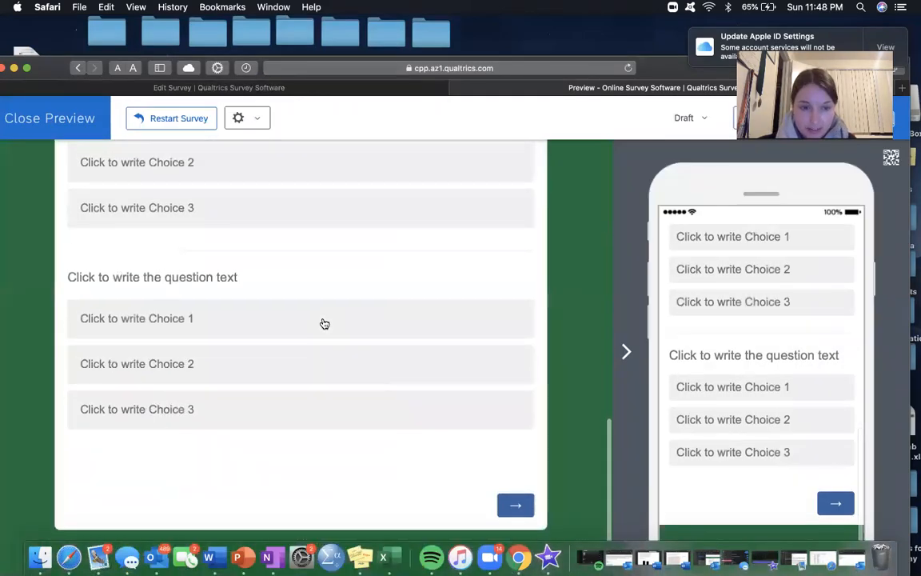
{"action": "scroll", "coordinate": [324, 323], "scroll_direction": "up", "scroll_amount": 3}
{"action": "scroll", "coordinate": [324, 323], "scroll_direction": "up", "scroll_amount": 5}
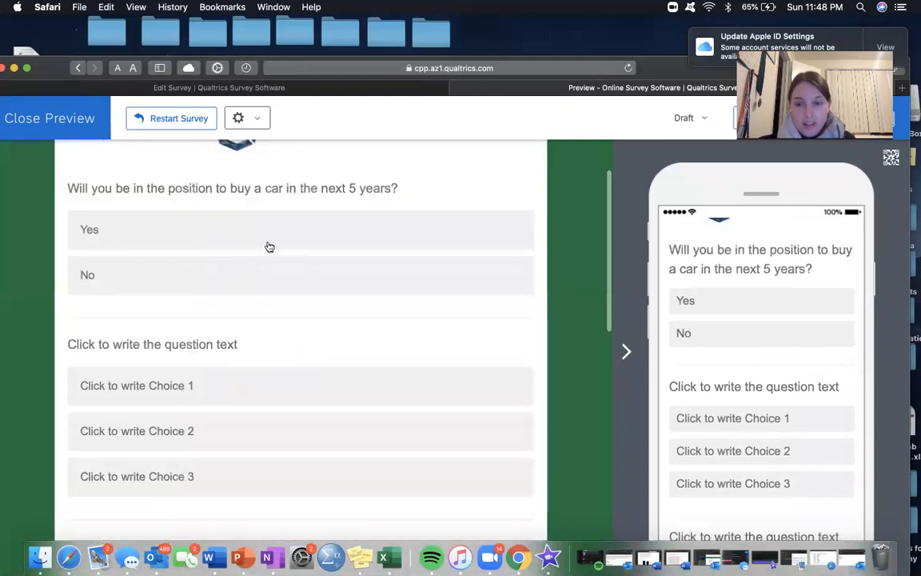
{"action": "scroll", "coordinate": [300, 263], "scroll_direction": "down", "scroll_amount": 5}
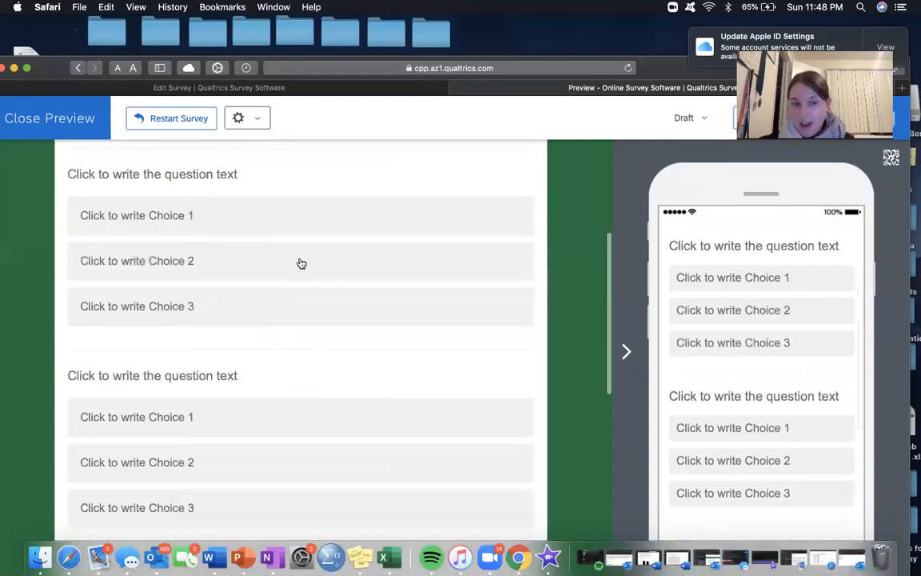
{"action": "scroll", "coordinate": [301, 264], "scroll_direction": "down", "scroll_amount": 2}
{"action": "scroll", "coordinate": [300, 262], "scroll_direction": "down", "scroll_amount": 4}
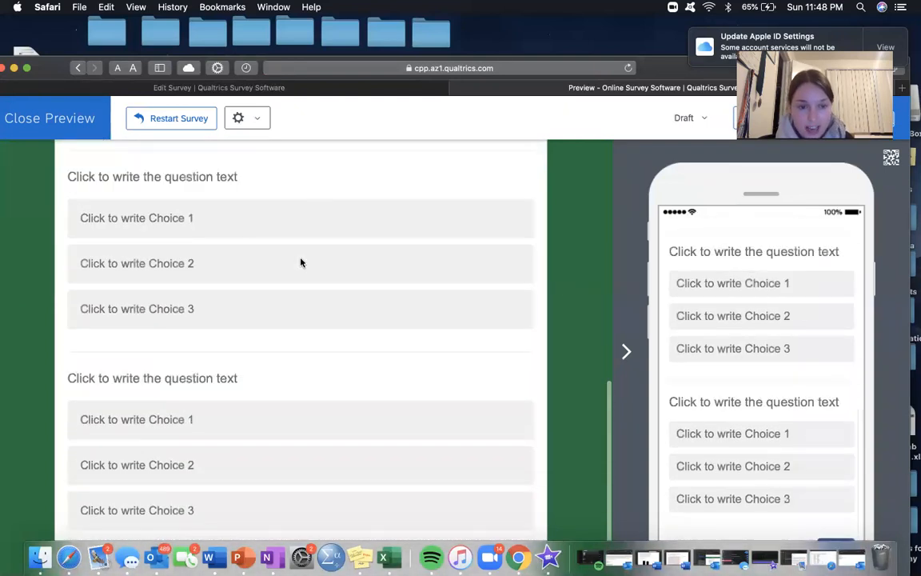
{"action": "scroll", "coordinate": [301, 263], "scroll_direction": "up", "scroll_amount": 6}
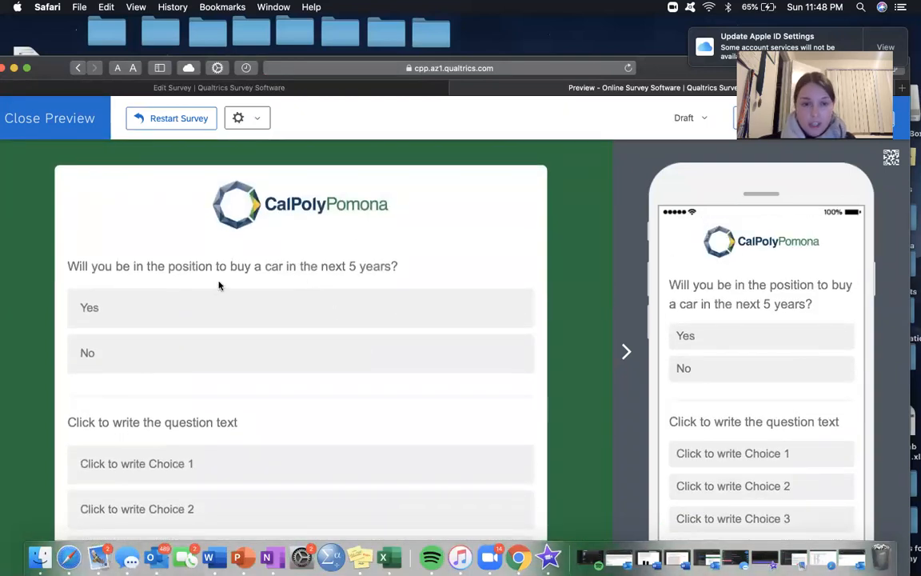
Step: Submit the previewed survey with Yes for the car question and close the preview to return to the editor
{"action": "left_click", "coordinate": [284, 306]}
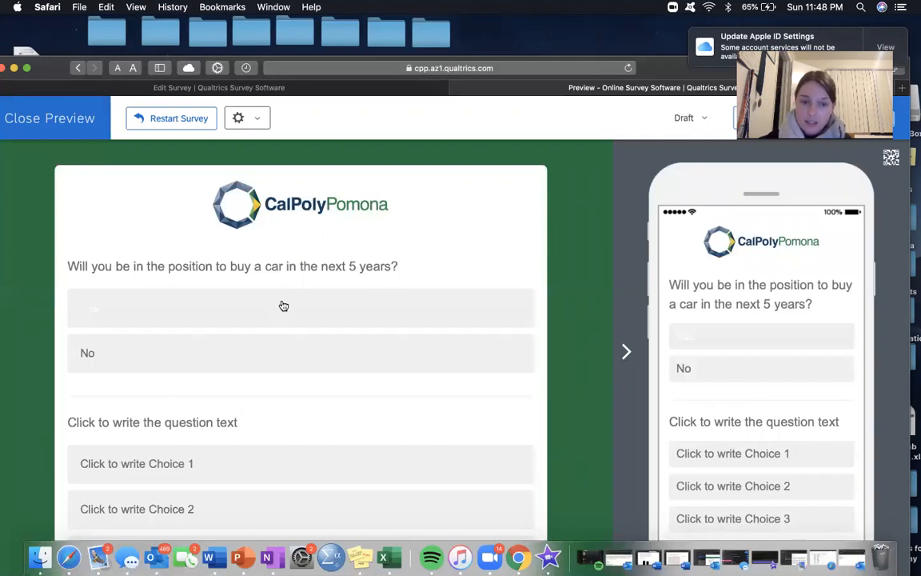
{"action": "scroll", "coordinate": [283, 306], "scroll_direction": "down", "scroll_amount": 3}
{"action": "scroll", "coordinate": [283, 306], "scroll_direction": "down", "scroll_amount": 5}
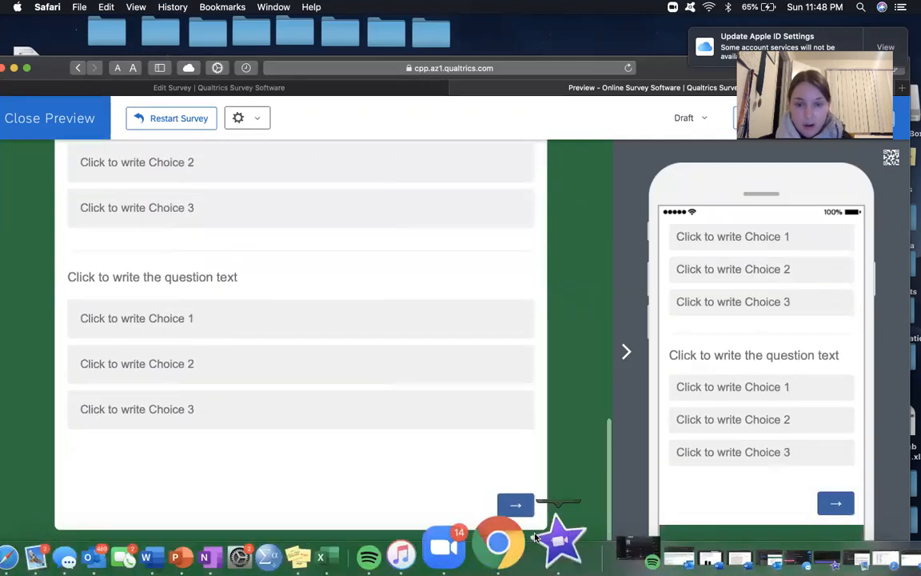
{"action": "left_click", "coordinate": [515, 504]}
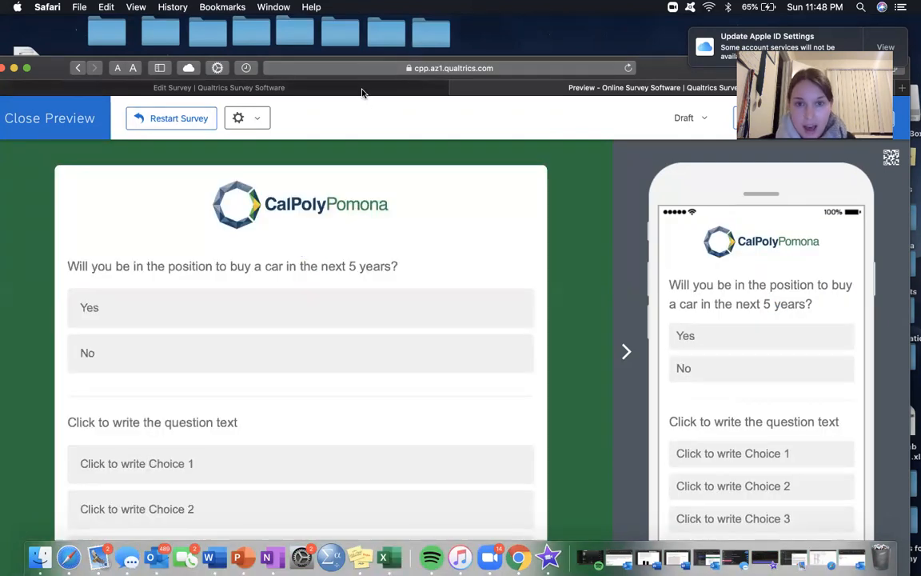
{"action": "left_click", "coordinate": [368, 90]}
{"action": "left_click", "coordinate": [456, 89]}
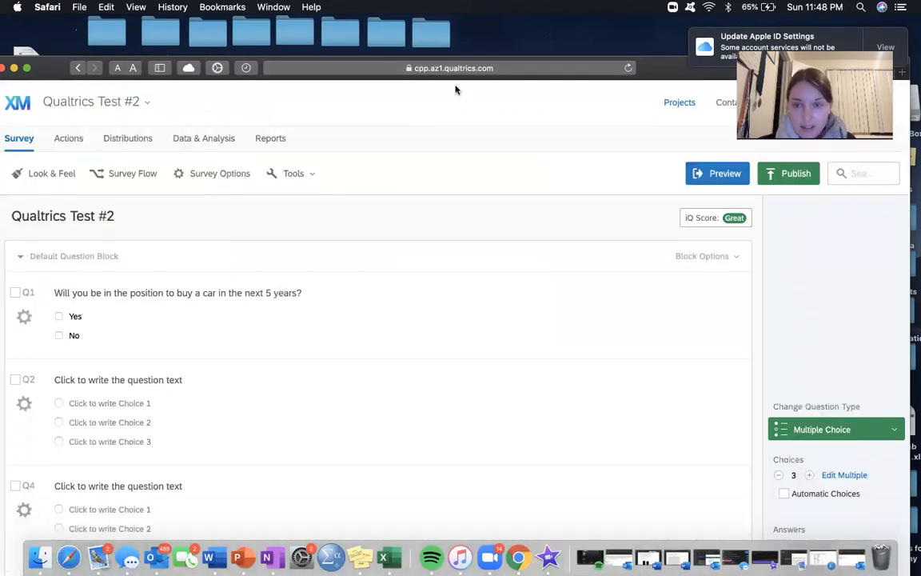
Step: Add a page break after the last question, Q5
{"action": "scroll", "coordinate": [245, 262], "scroll_direction": "down", "scroll_amount": 5}
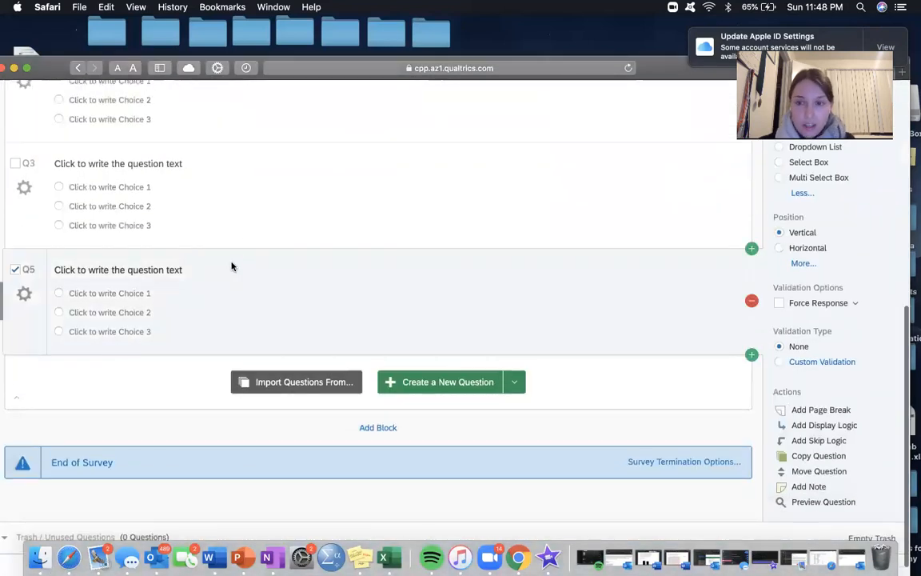
{"action": "scroll", "coordinate": [232, 267], "scroll_direction": "up", "scroll_amount": 10}
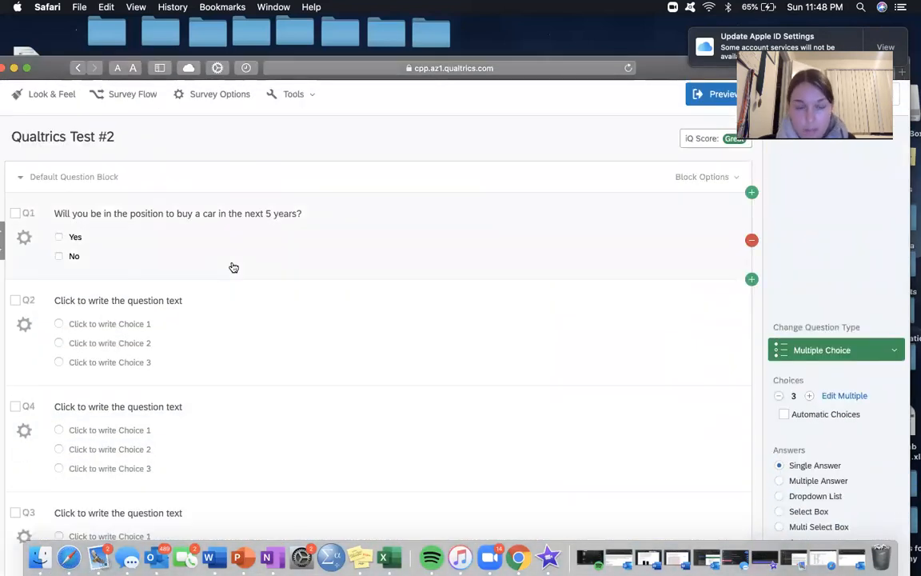
{"action": "scroll", "coordinate": [232, 267], "scroll_direction": "up", "scroll_amount": 2}
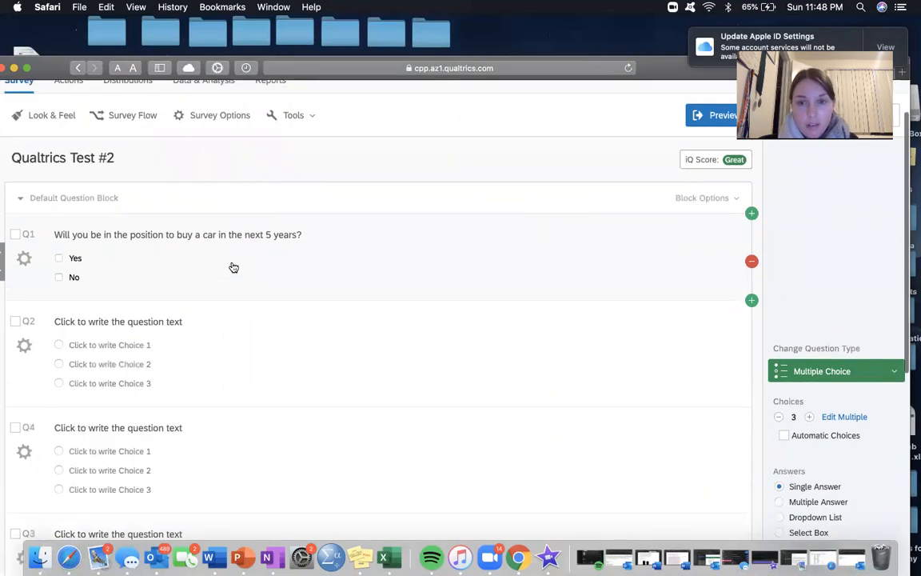
{"action": "left_click", "coordinate": [478, 381]}
{"action": "scroll", "coordinate": [479, 380], "scroll_direction": "down", "scroll_amount": 4}
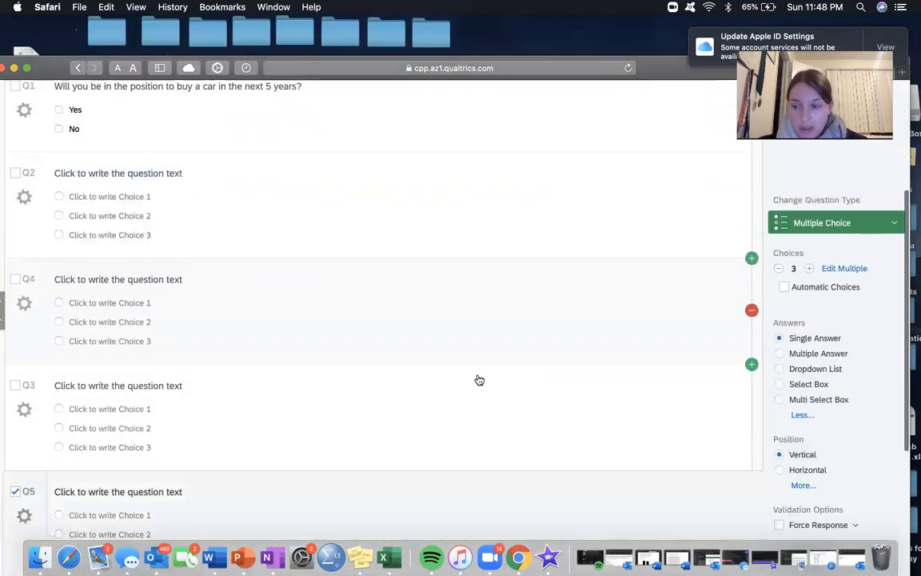
{"action": "scroll", "coordinate": [479, 379], "scroll_direction": "up", "scroll_amount": 7}
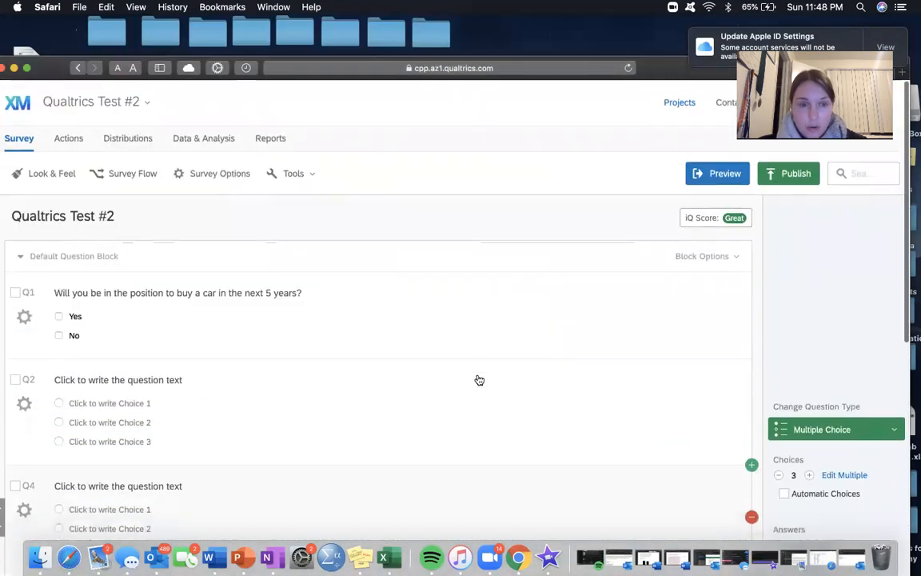
{"action": "scroll", "coordinate": [327, 419], "scroll_direction": "down", "scroll_amount": 10}
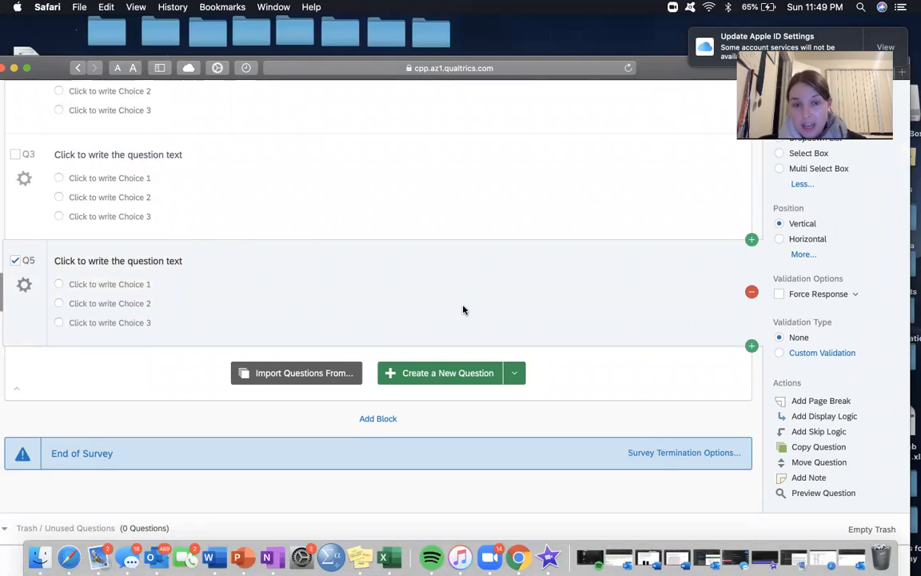
{"action": "left_click", "coordinate": [818, 404]}
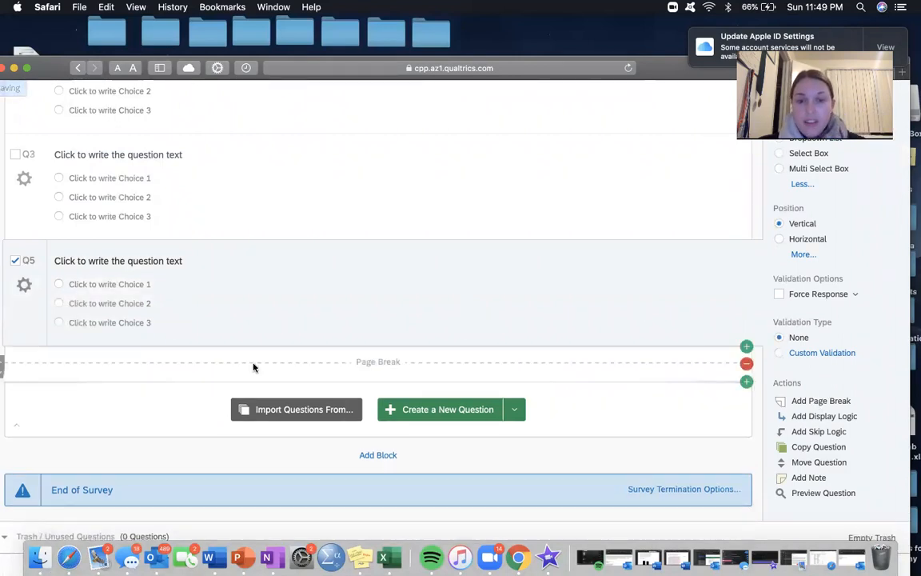
Step: Add a blank multiple-choice question below the page break
{"action": "scroll", "coordinate": [313, 298], "scroll_direction": "up", "scroll_amount": 2}
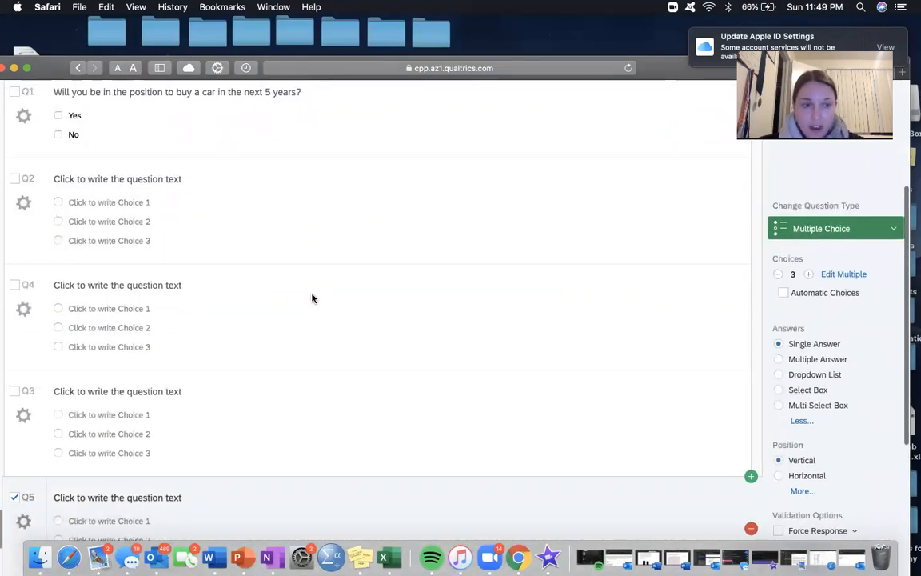
{"action": "scroll", "coordinate": [312, 298], "scroll_direction": "down", "scroll_amount": 4}
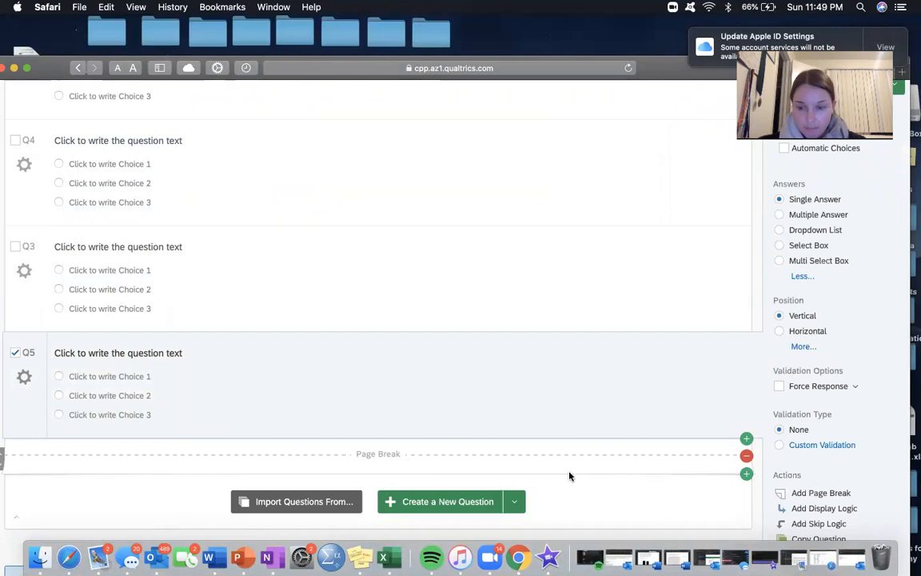
{"action": "scroll", "coordinate": [709, 403], "scroll_direction": "down", "scroll_amount": 3}
{"action": "left_click", "coordinate": [747, 365]}
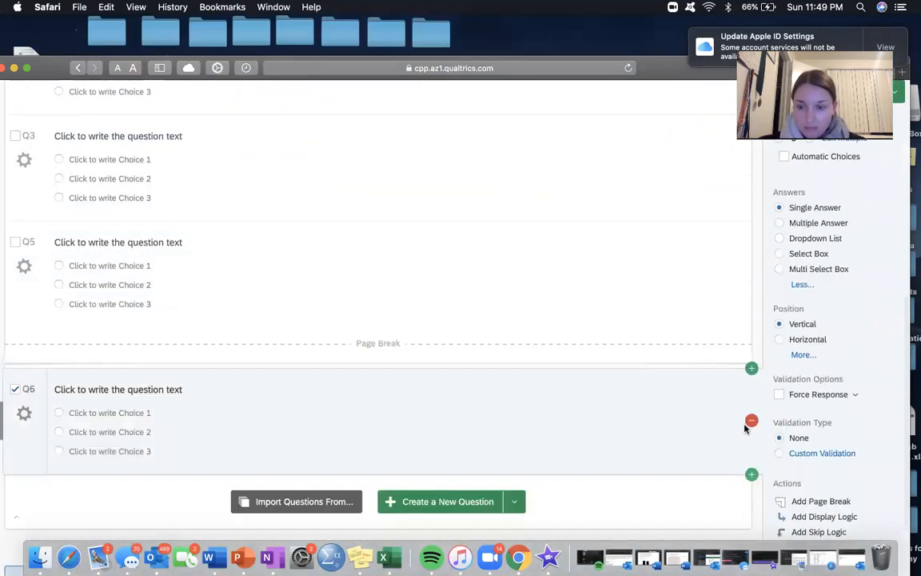
Step: Add four more blank multiple-choice questions, Q7 to Q10, after Q6
{"action": "left_click", "coordinate": [751, 473]}
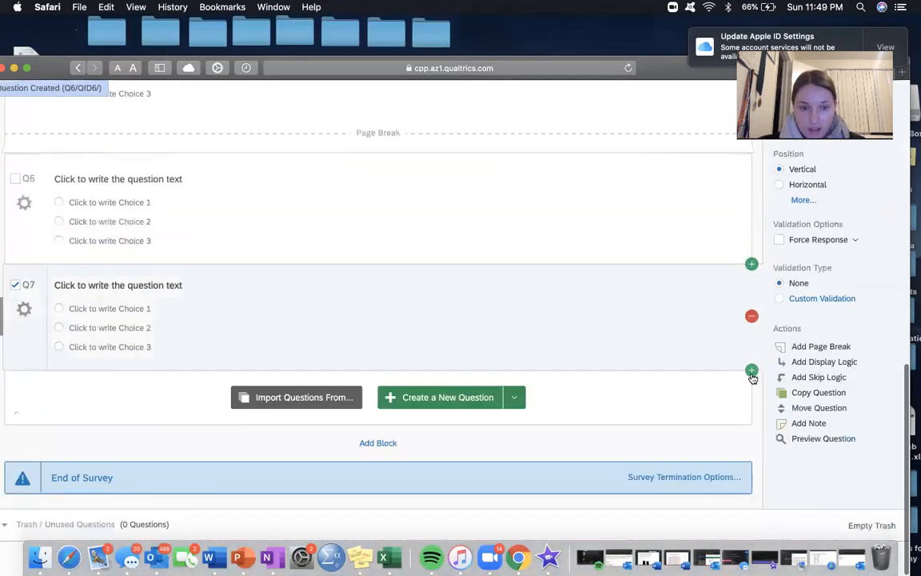
{"action": "left_click", "coordinate": [752, 371]}
{"action": "left_click", "coordinate": [752, 473]}
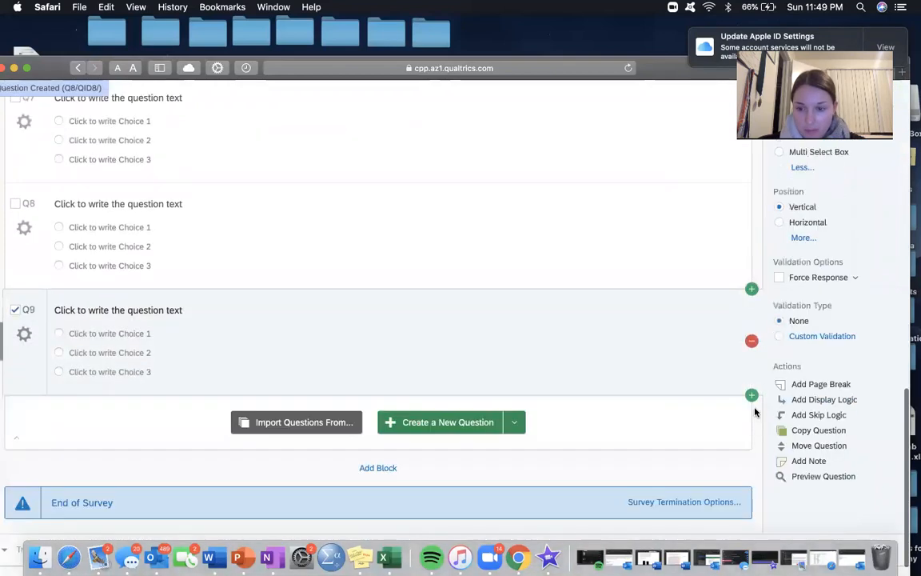
{"action": "left_click", "coordinate": [752, 391]}
Step: Write Q6's question text as "Rank on a scale of 1-10 how confident you feel in your ability to buy a home in the next year."
{"action": "scroll", "coordinate": [581, 301], "scroll_direction": "up", "scroll_amount": 3}
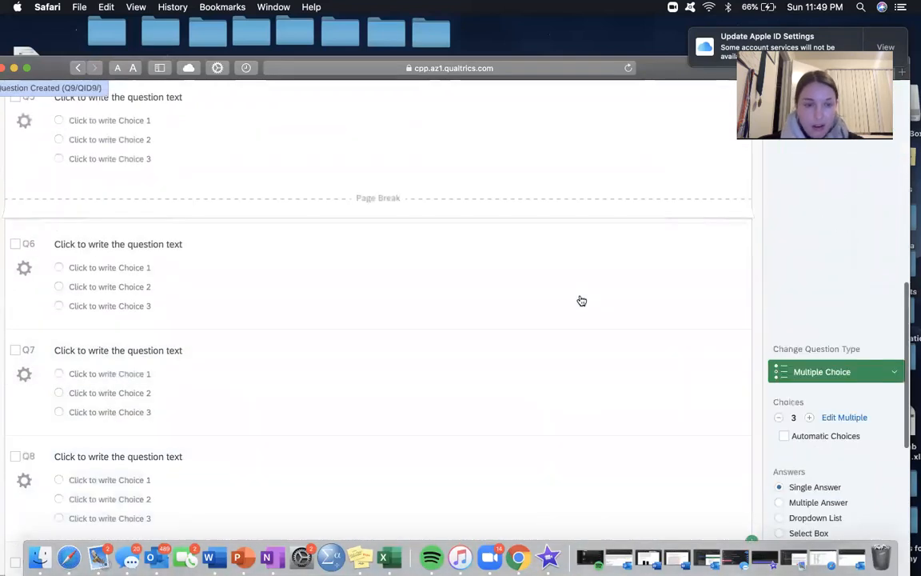
{"action": "left_click", "coordinate": [181, 244]}
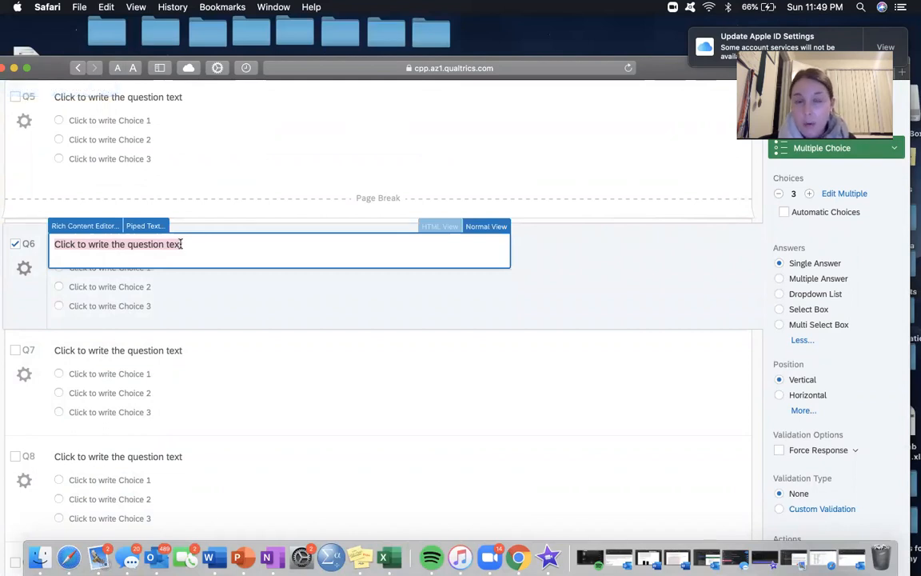
{"action": "key", "text": "BackSpace"}
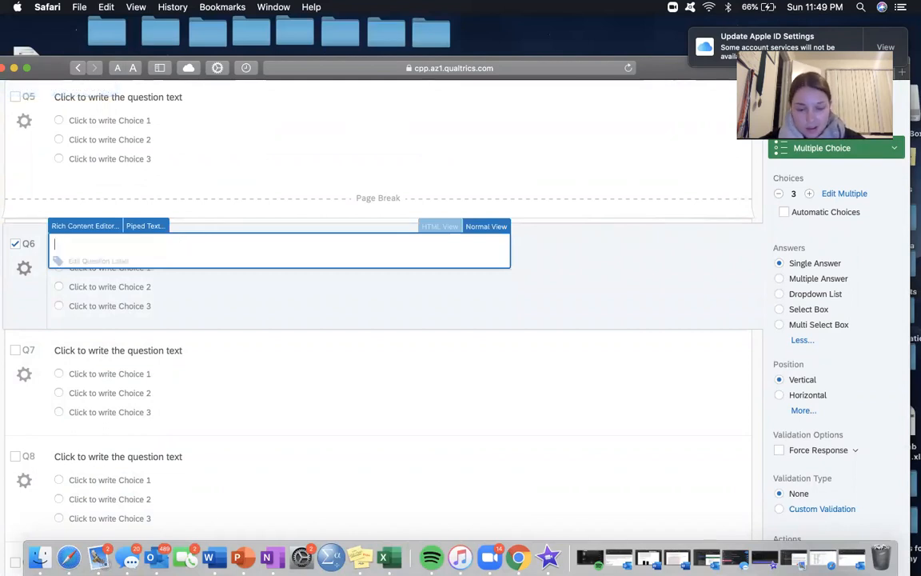
{"action": "type", "text": "Rank on a scale of 1-10"}
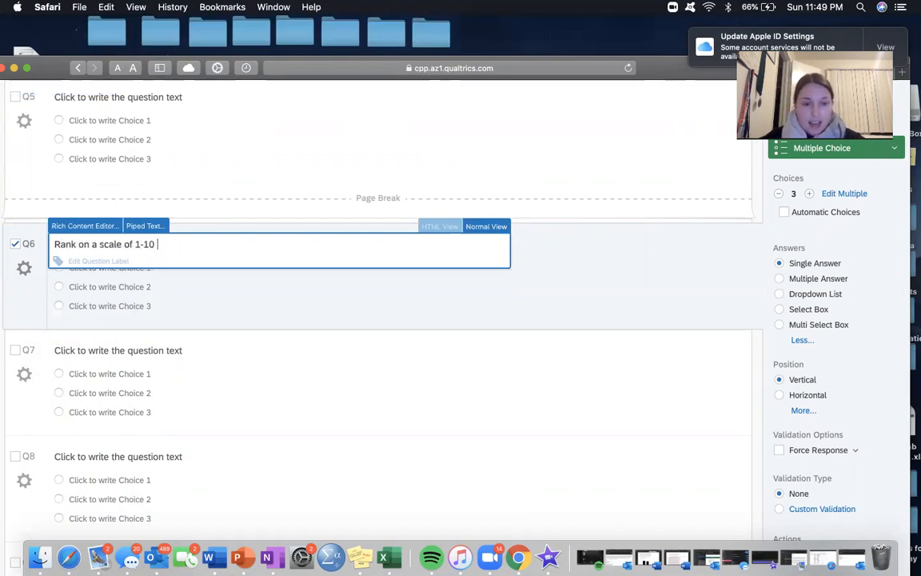
{"action": "type", "text": " how confident you fele"}
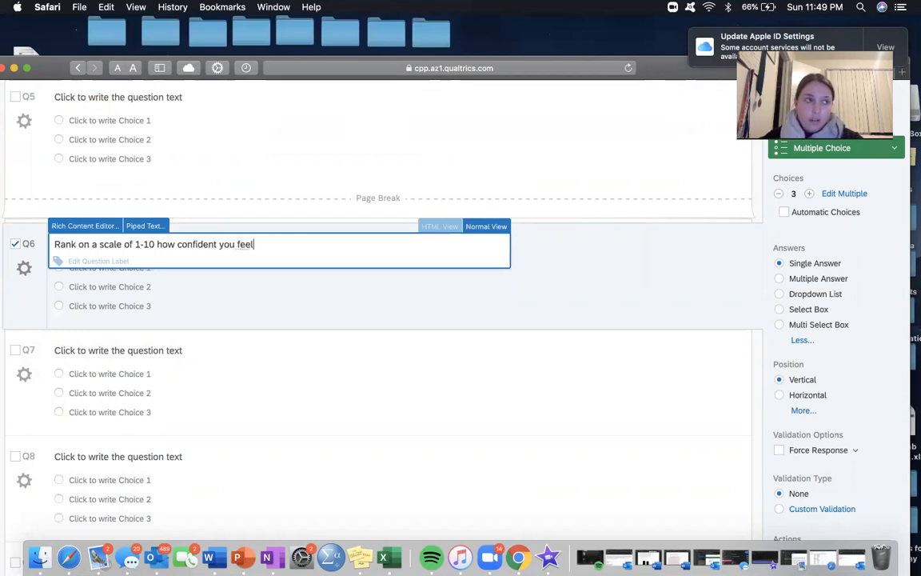
{"action": "type", "text": " in your ability to"}
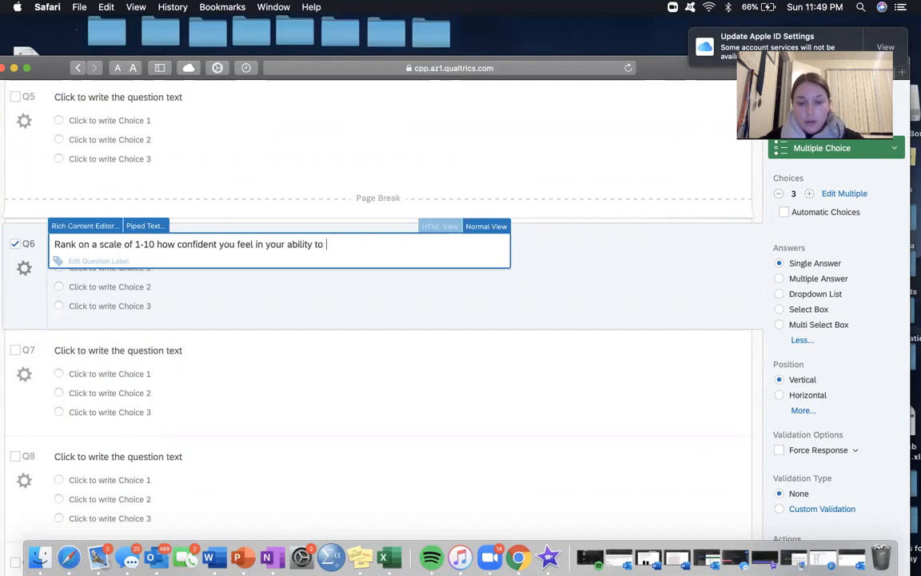
{"action": "type", "text": " buy a home int "}
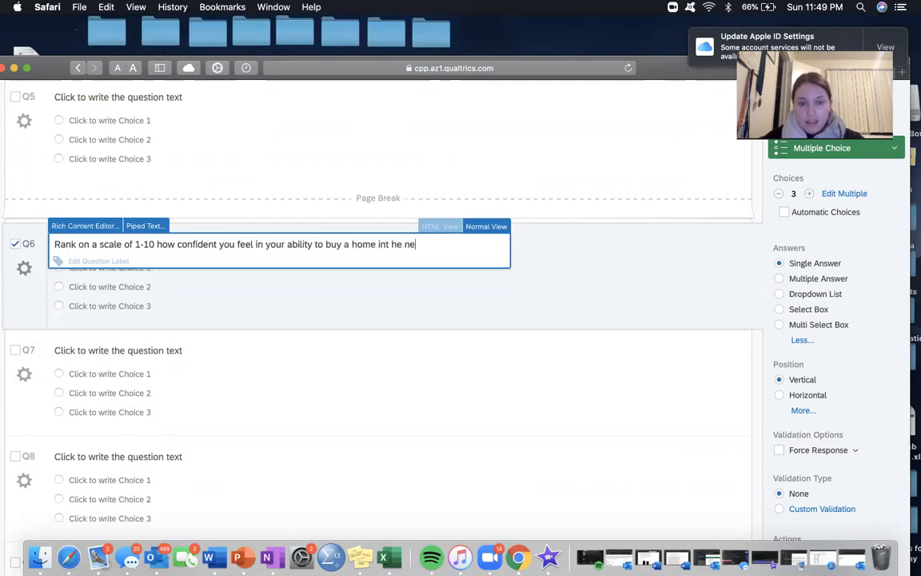
{"action": "type", "text": "he"}
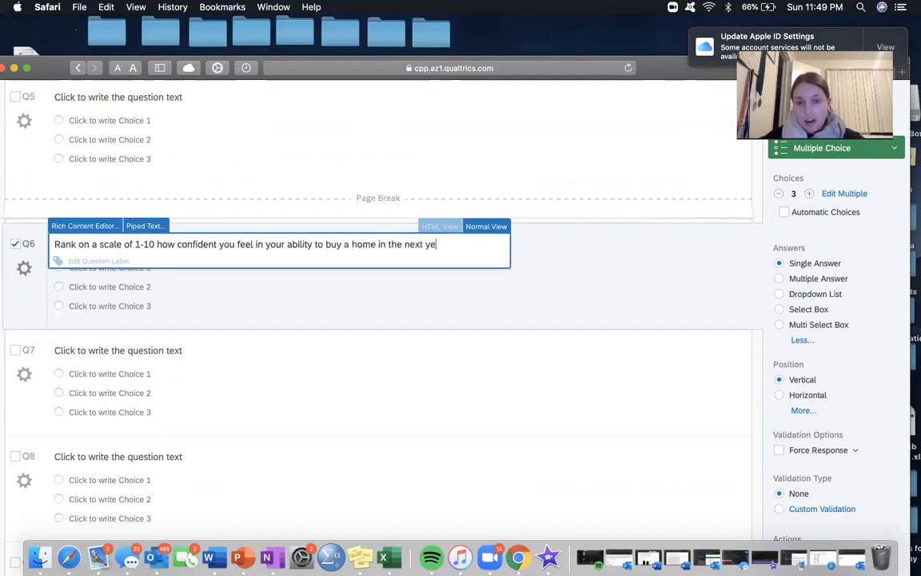
{"action": "left_click", "coordinate": [290, 310]}
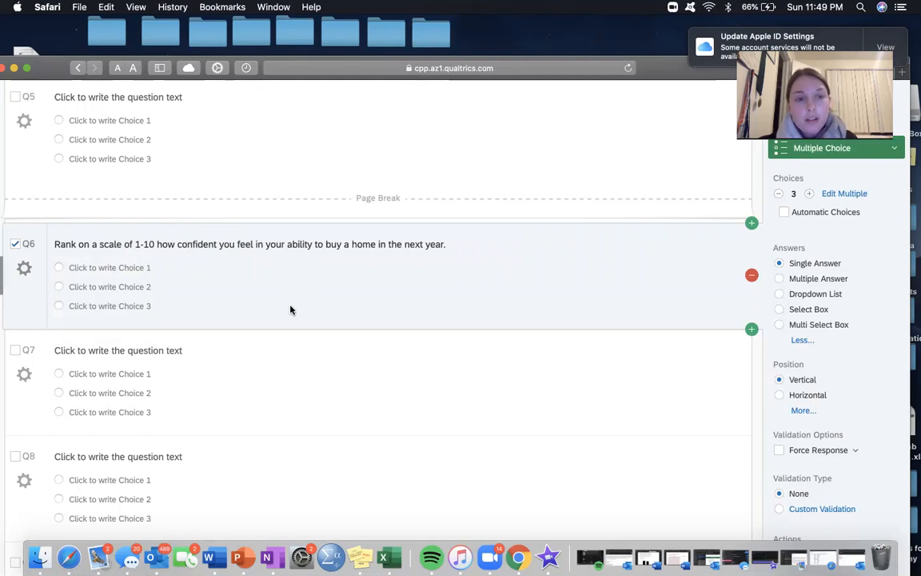
Step: Look through the available question types and change Q6 from multiple choice to a Slider question
{"action": "scroll", "coordinate": [312, 296], "scroll_direction": "up", "scroll_amount": 2}
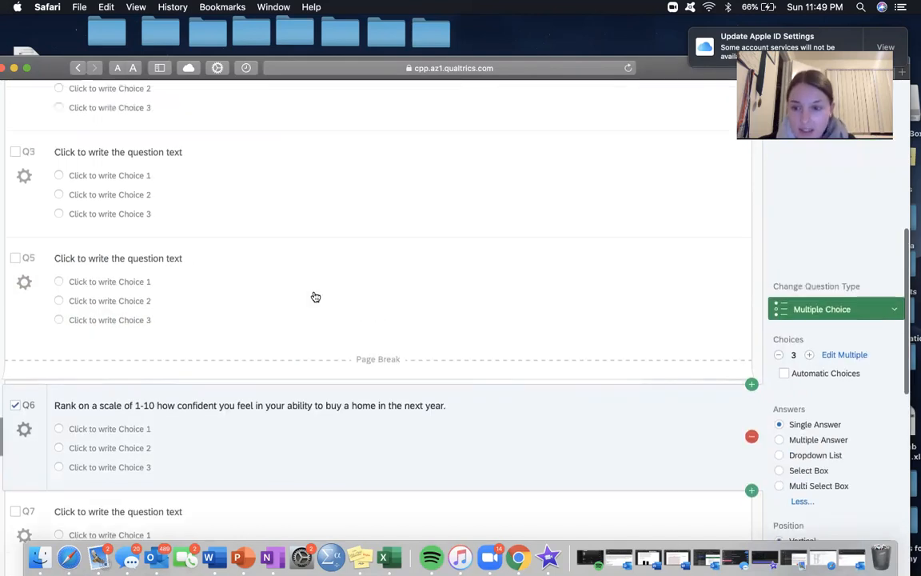
{"action": "scroll", "coordinate": [676, 349], "scroll_direction": "down", "scroll_amount": 1}
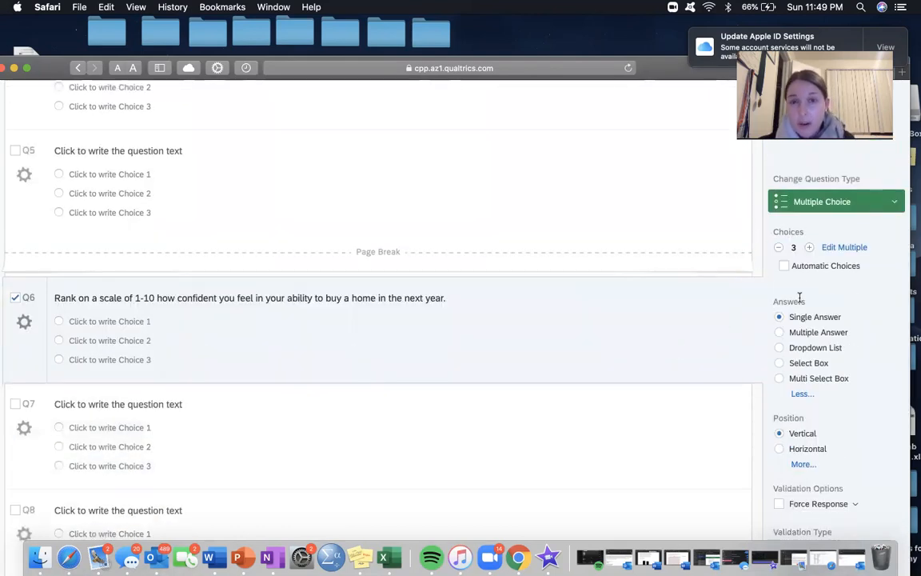
{"action": "left_click", "coordinate": [822, 205]}
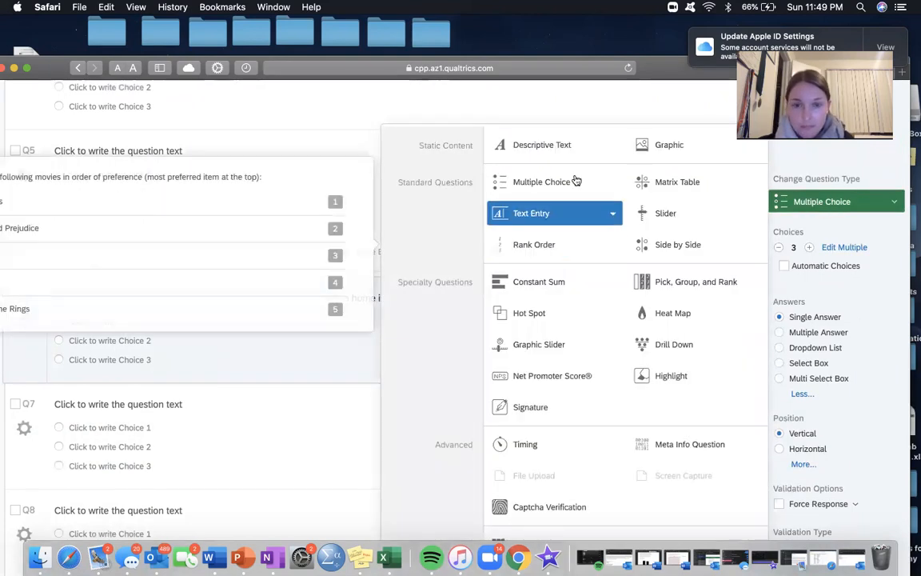
{"action": "left_click", "coordinate": [612, 186]}
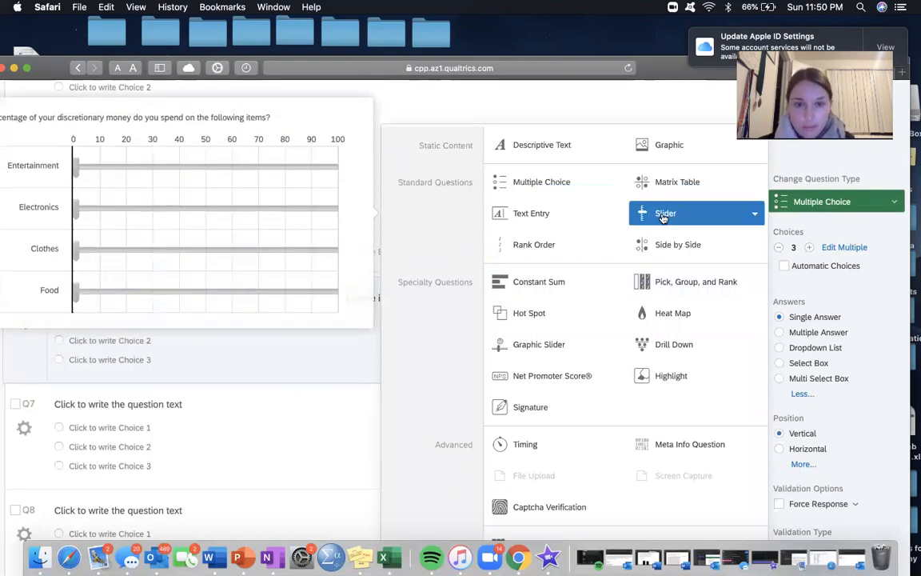
{"action": "mouse_move", "coordinate": [609, 183]}
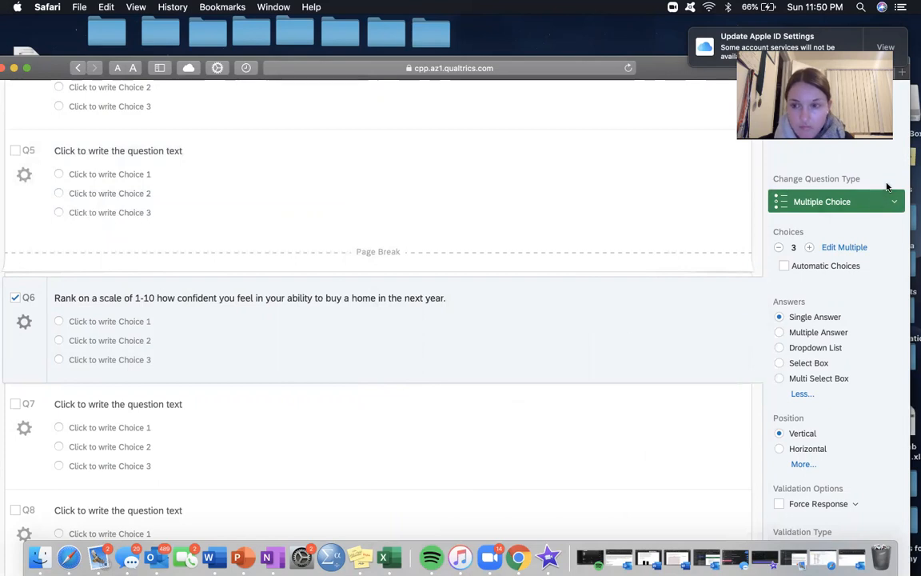
{"action": "left_click", "coordinate": [791, 200]}
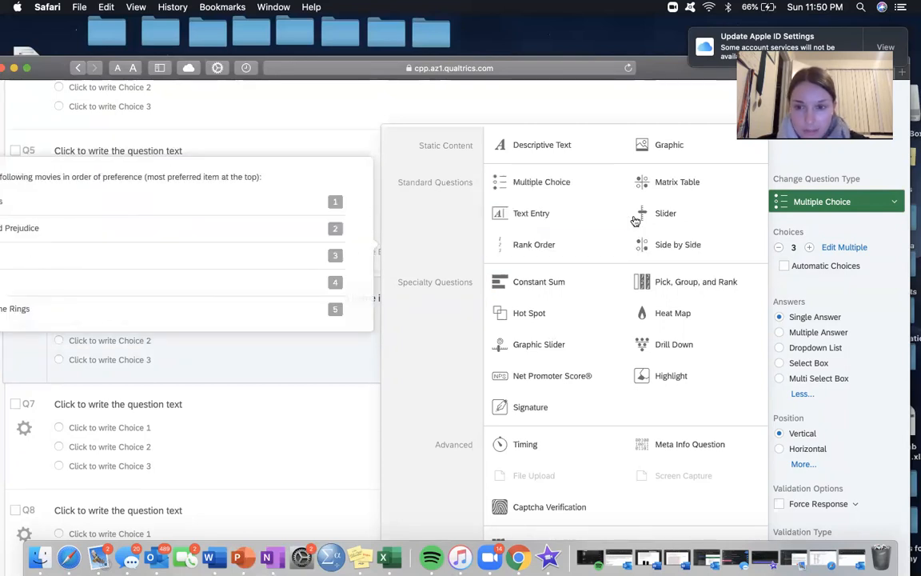
{"action": "left_click", "coordinate": [694, 212]}
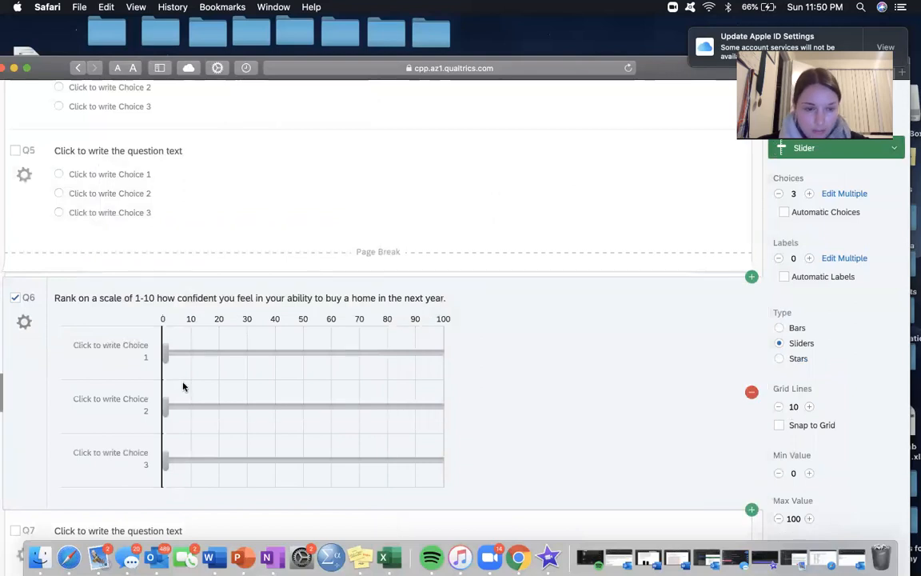
Step: Change the scale stated in Q6's question text to 0-100
{"action": "scroll", "coordinate": [182, 387], "scroll_direction": "down", "scroll_amount": 3}
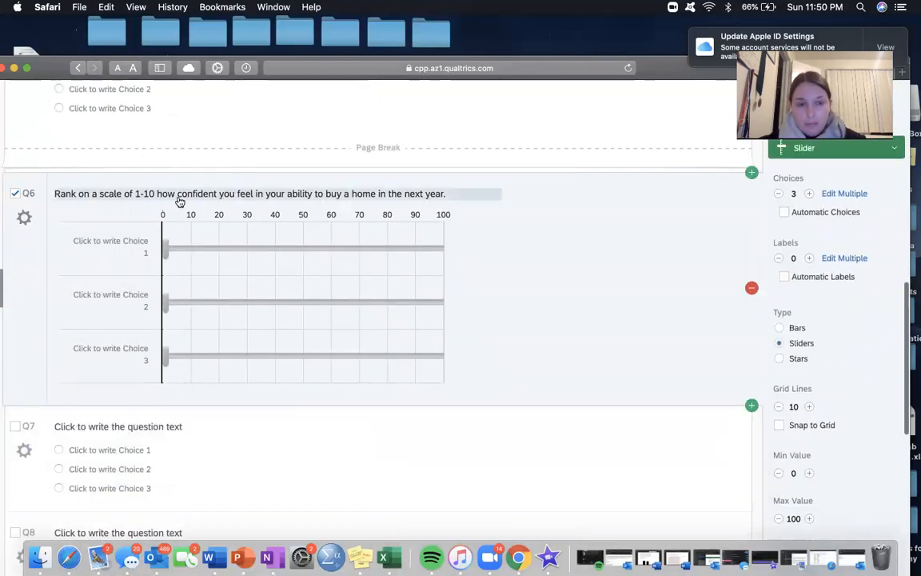
{"action": "left_click", "coordinate": [151, 194]}
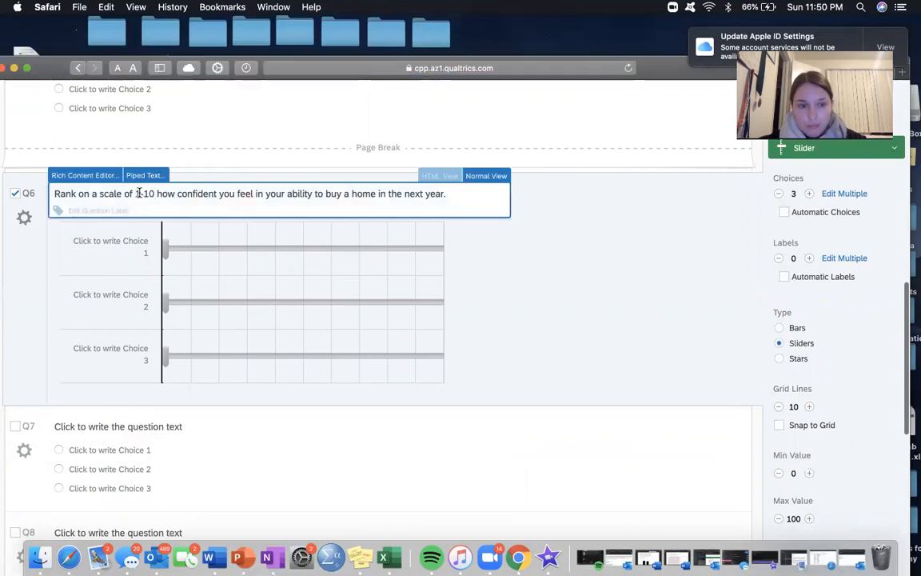
{"action": "left_click", "coordinate": [138, 194]}
{"action": "type", "text": "0"}
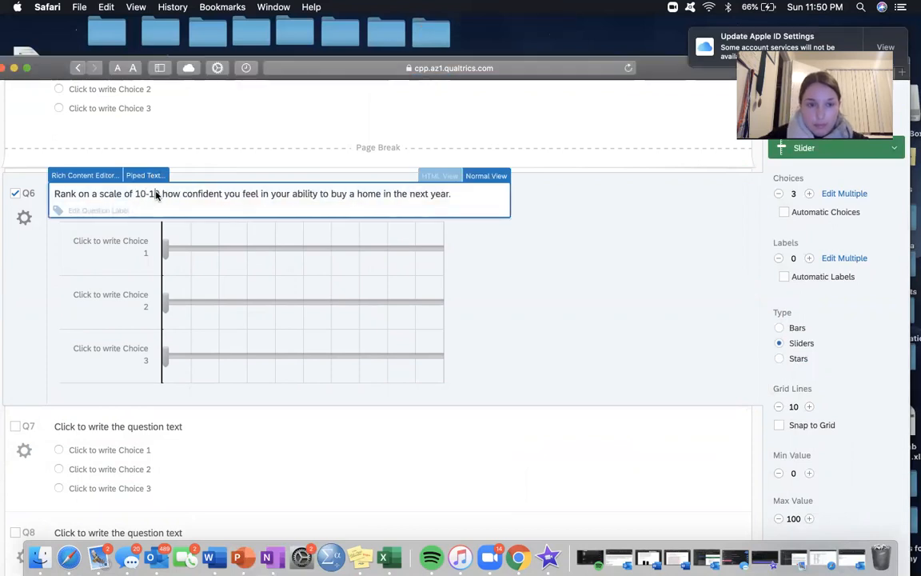
{"action": "left_click", "coordinate": [157, 195]}
{"action": "type", "text": "0"}
{"action": "left_click", "coordinate": [478, 248]}
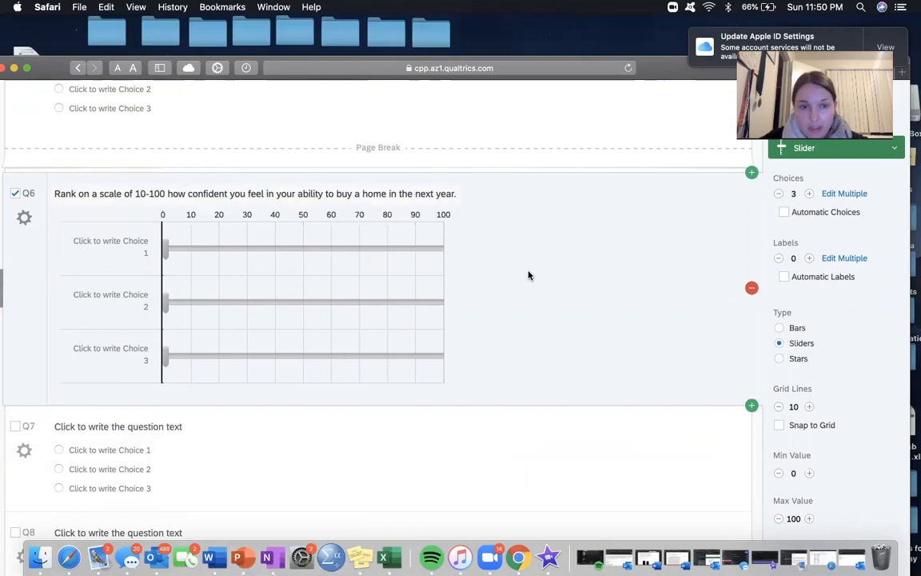
{"action": "left_click", "coordinate": [146, 204]}
{"action": "key", "text": "BackSpace"}
{"action": "key", "text": "BackSpace"}
{"action": "key", "text": "BackSpace"}
{"action": "type", "text": "0-"}
{"action": "left_click", "coordinate": [563, 259]}
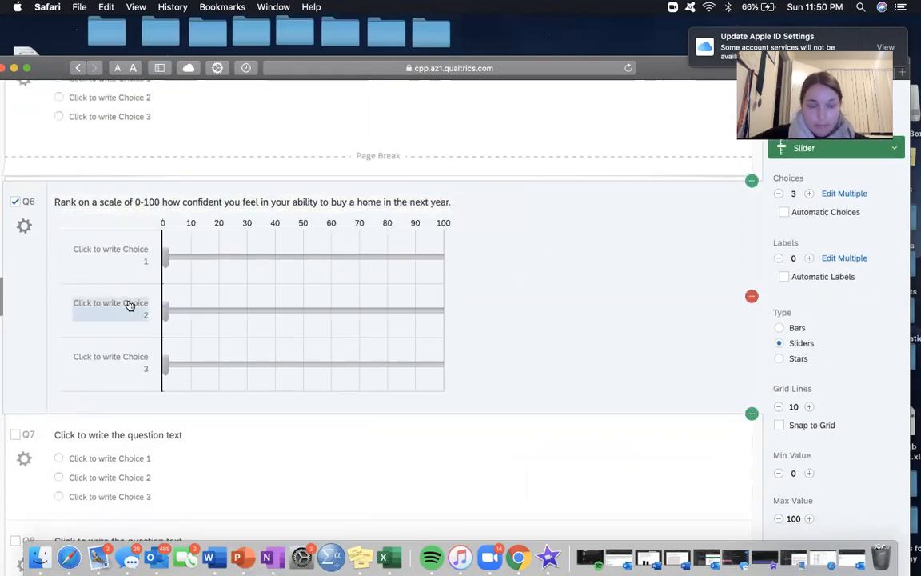
Step: Label the first slider choice of Q6 "I am confident in my ability to buy a home in the next year."
{"action": "left_click", "coordinate": [147, 252]}
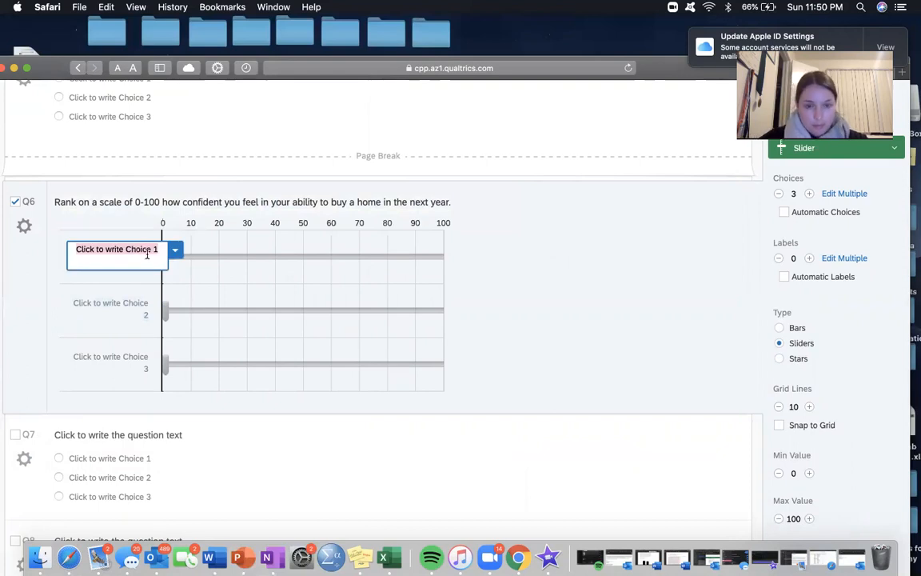
{"action": "type", "text": "I am confident in "}
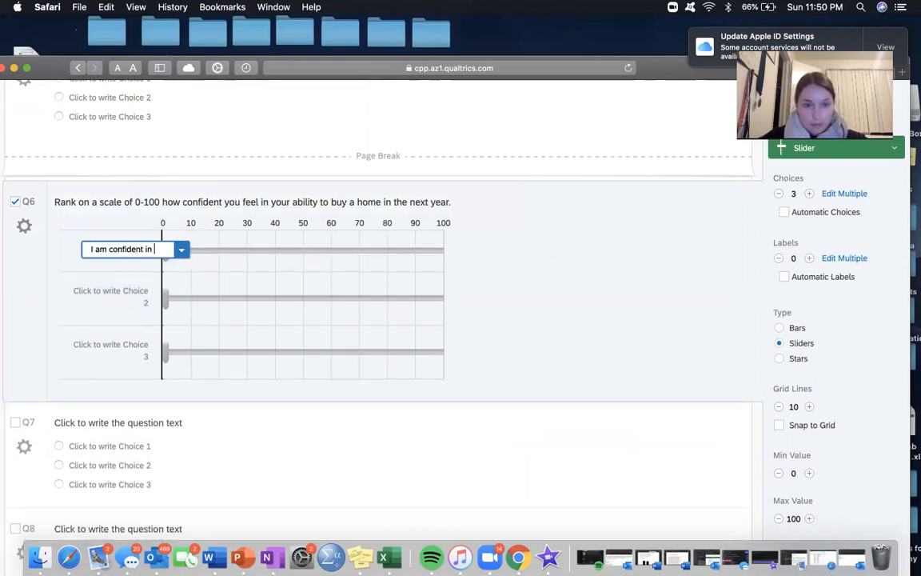
{"action": "type", "text": "my ability to buy a home"}
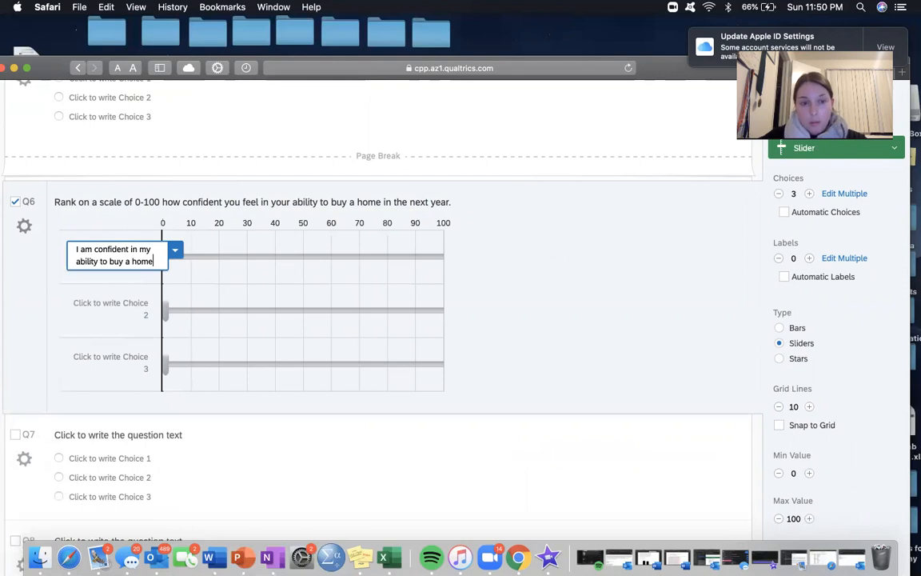
{"action": "type", "text": " in the next year."}
{"action": "left_click", "coordinate": [612, 290]}
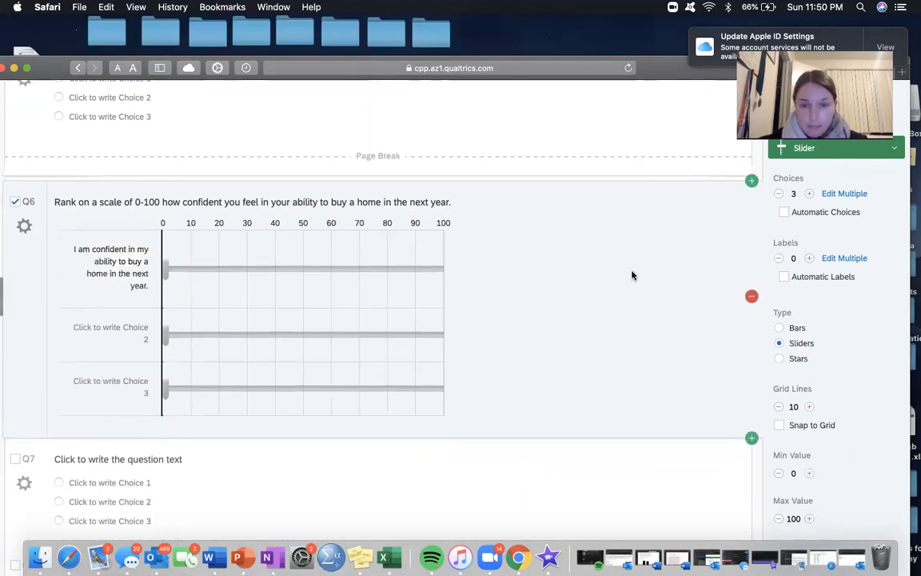
Step: Reduce Q6 to one choice and move its slider handle to a starting position of 47
{"action": "scroll", "coordinate": [480, 264], "scroll_direction": "up", "scroll_amount": 1}
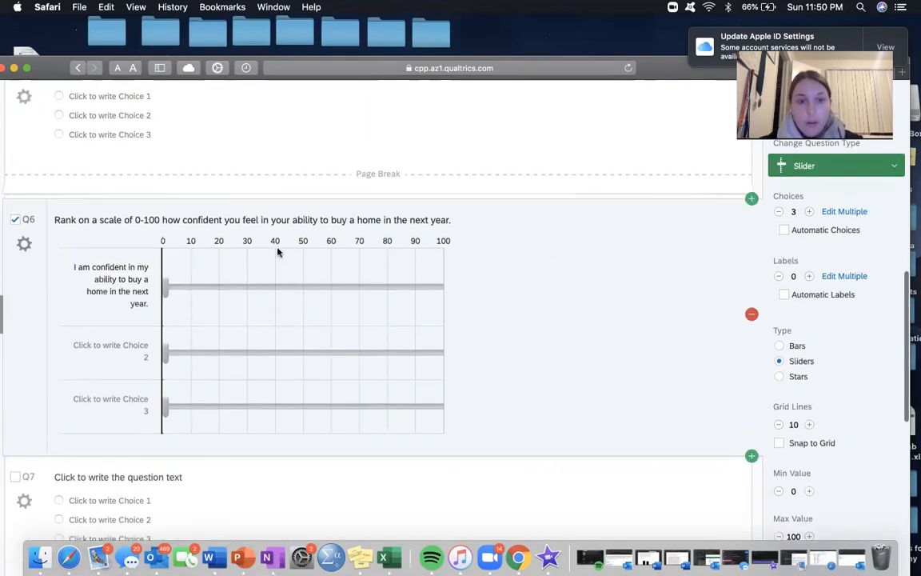
{"action": "left_click", "coordinate": [777, 211]}
{"action": "left_click", "coordinate": [778, 212]}
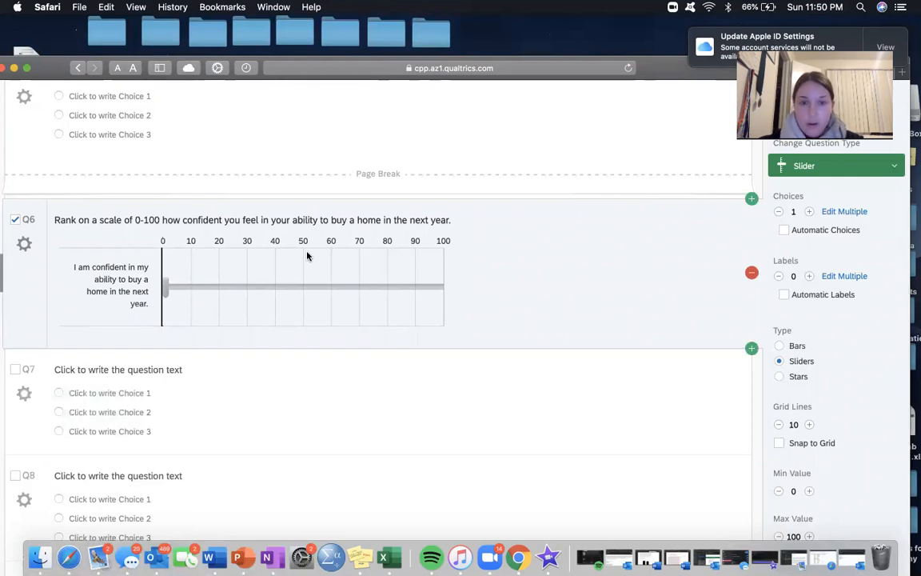
{"action": "left_click_drag", "start_coordinate": [175, 290], "coordinate": [238, 278]}
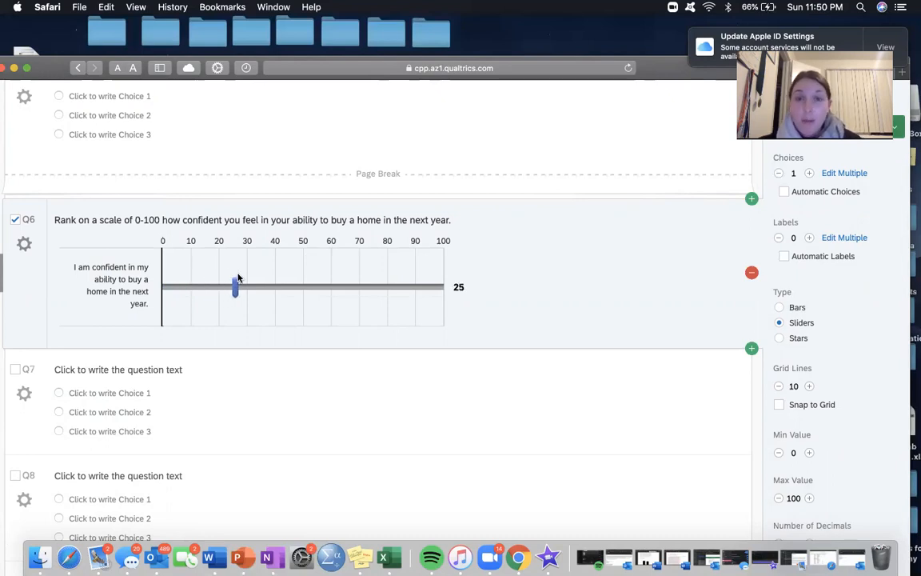
{"action": "left_click_drag", "start_coordinate": [251, 280], "coordinate": [297, 277]}
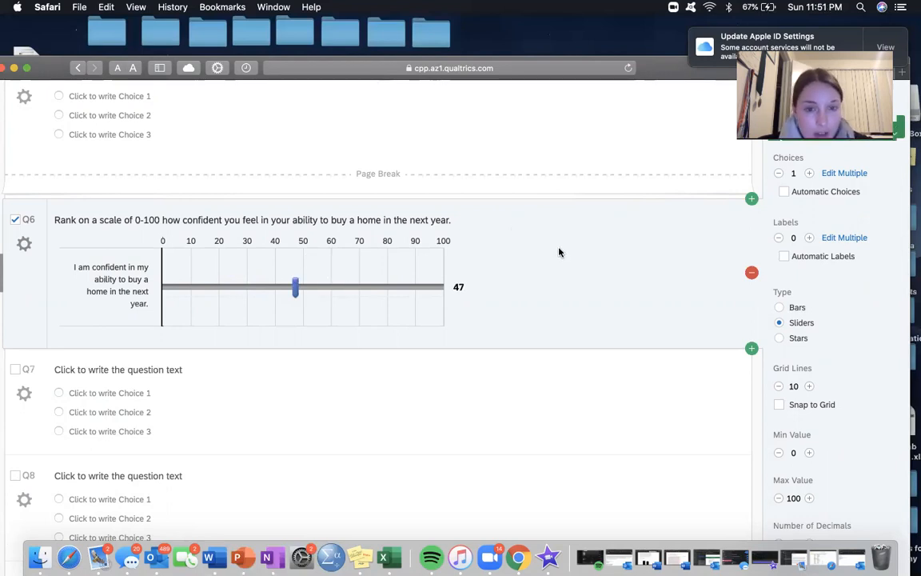
Step: Preview Q6 on its own and try its slider by moving the handle to between 20 and 30
{"action": "scroll", "coordinate": [558, 252], "scroll_direction": "up", "scroll_amount": 1}
{"action": "scroll", "coordinate": [558, 252], "scroll_direction": "down", "scroll_amount": 1}
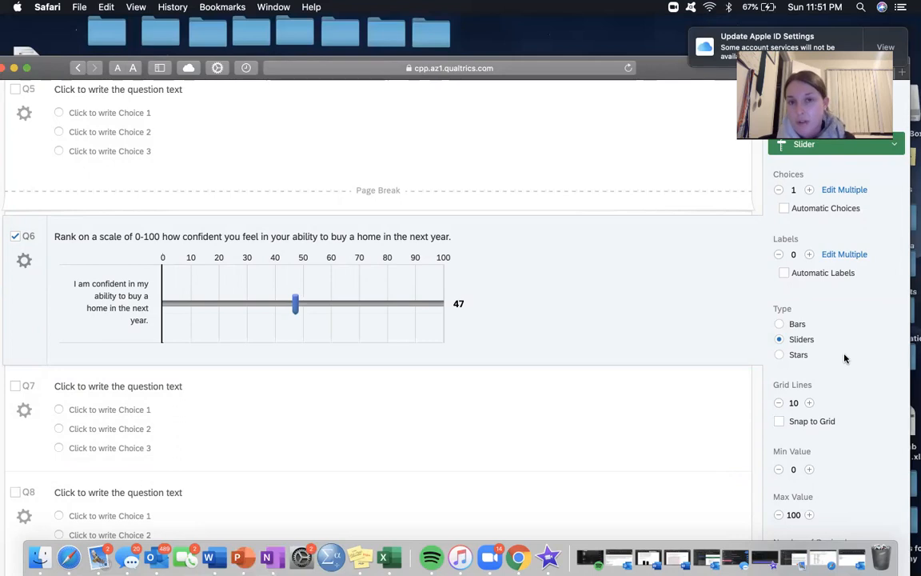
{"action": "scroll", "coordinate": [844, 358], "scroll_direction": "down", "scroll_amount": 10}
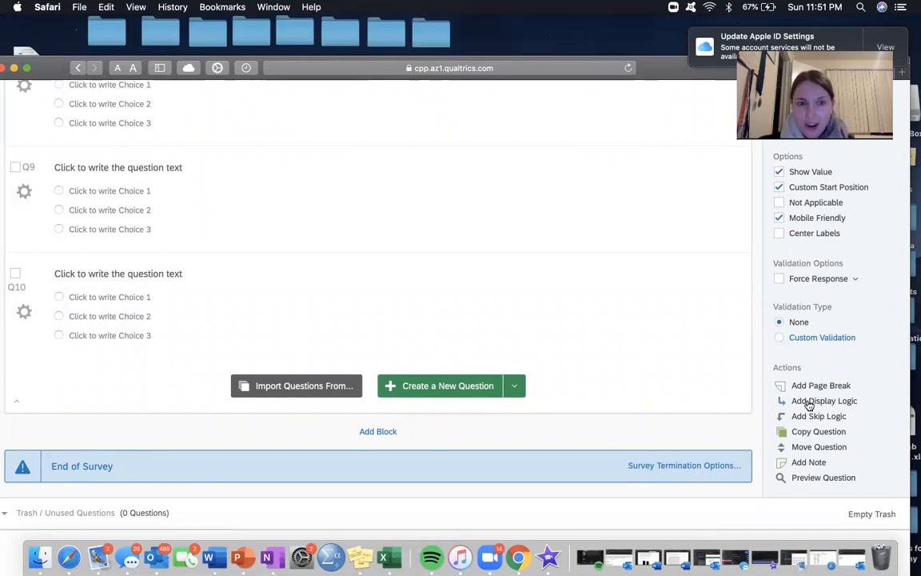
{"action": "left_click", "coordinate": [823, 478]}
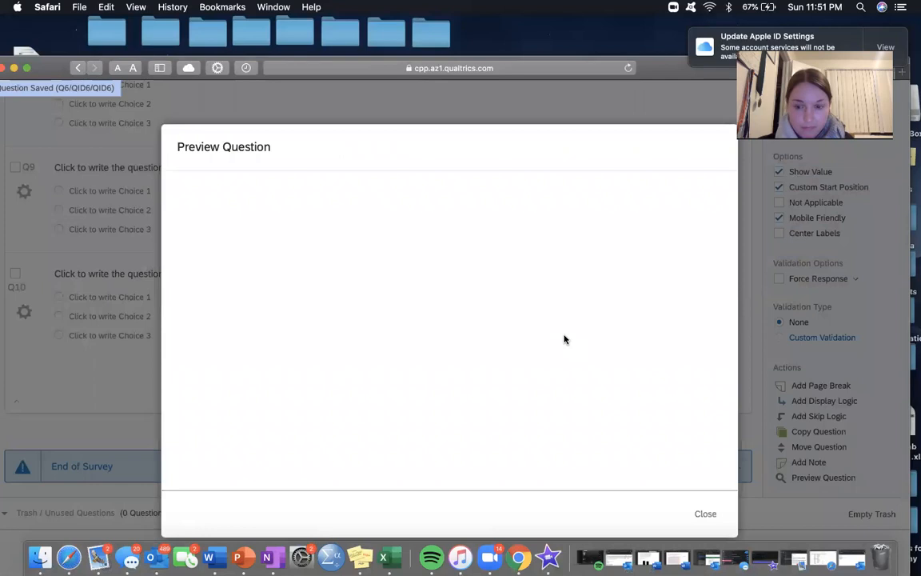
{"action": "left_click_drag", "start_coordinate": [437, 394], "coordinate": [323, 391]}
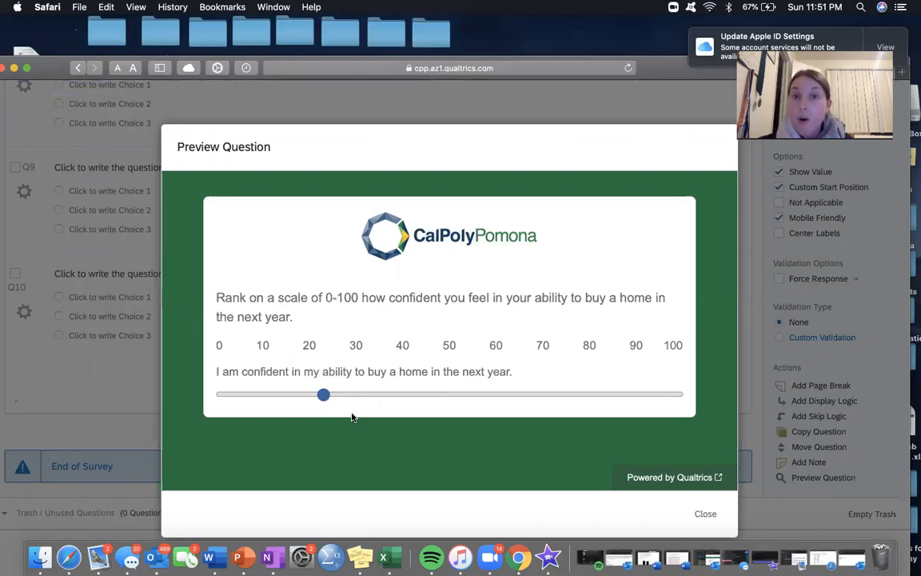
Step: Try the slider in Q6's preview at a value below 10 and close the question preview
{"action": "left_click_drag", "start_coordinate": [322, 393], "coordinate": [239, 364]}
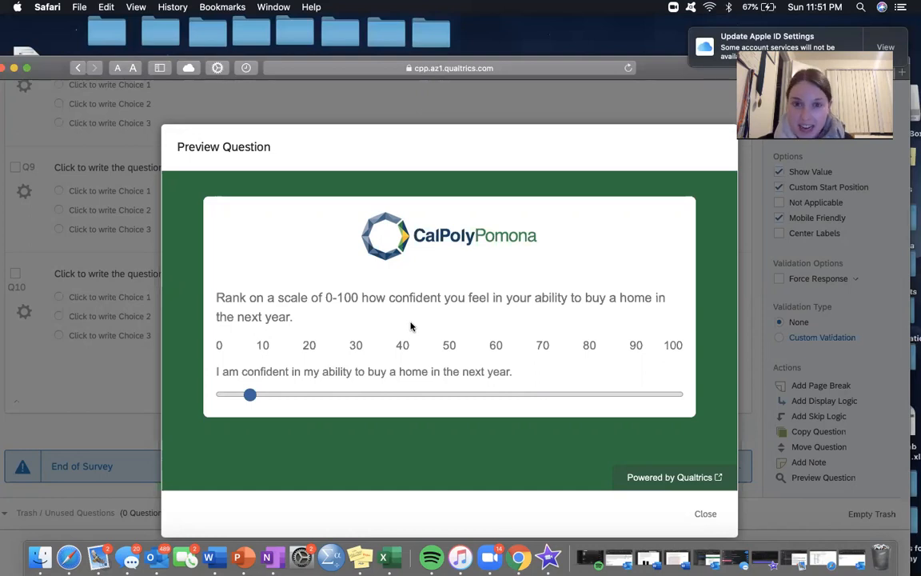
{"action": "left_click", "coordinate": [705, 514]}
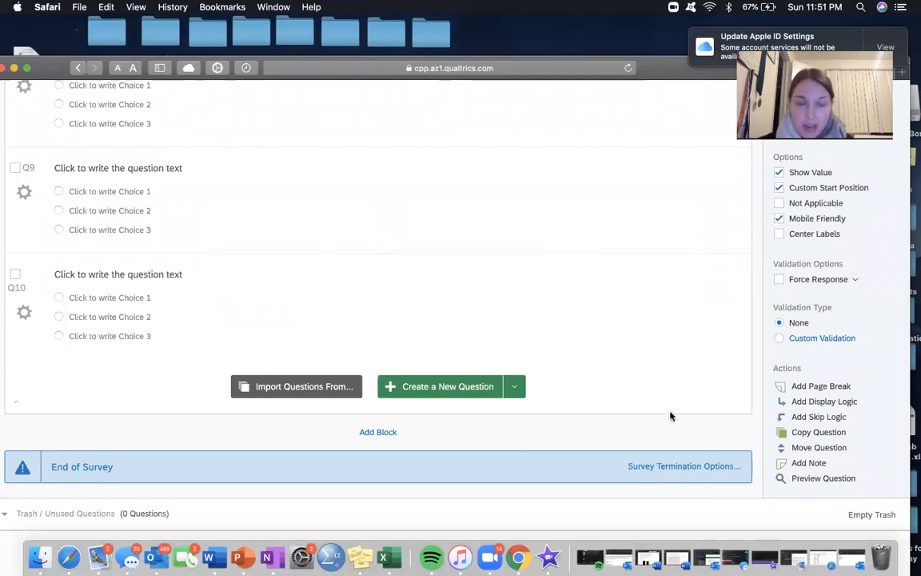
Step: Preview the whole survey, advance to its second page and try the home-buying slider by moving its handle higher
{"action": "scroll", "coordinate": [640, 343], "scroll_direction": "up", "scroll_amount": 10}
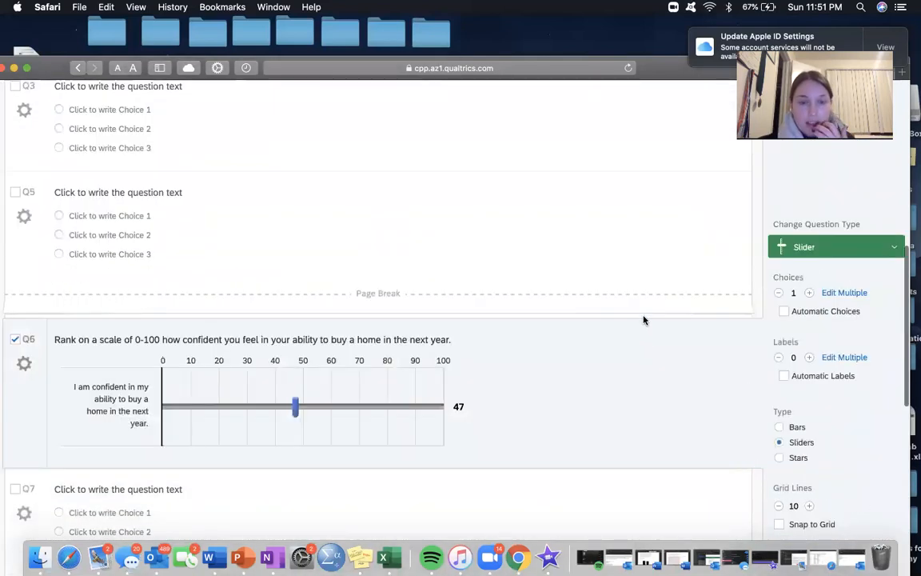
{"action": "scroll", "coordinate": [644, 320], "scroll_direction": "down", "scroll_amount": 3}
{"action": "scroll", "coordinate": [643, 320], "scroll_direction": "up", "scroll_amount": 5}
{"action": "scroll", "coordinate": [643, 320], "scroll_direction": "down", "scroll_amount": 3}
{"action": "scroll", "coordinate": [643, 320], "scroll_direction": "up", "scroll_amount": 8}
{"action": "left_click", "coordinate": [726, 175]}
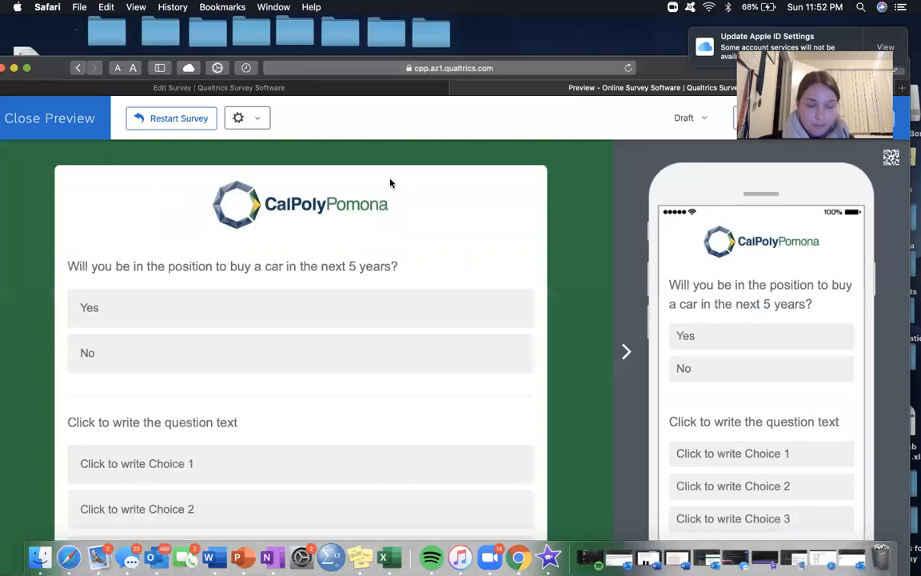
{"action": "scroll", "coordinate": [357, 312], "scroll_direction": "down", "scroll_amount": 5}
{"action": "left_click", "coordinate": [518, 507]}
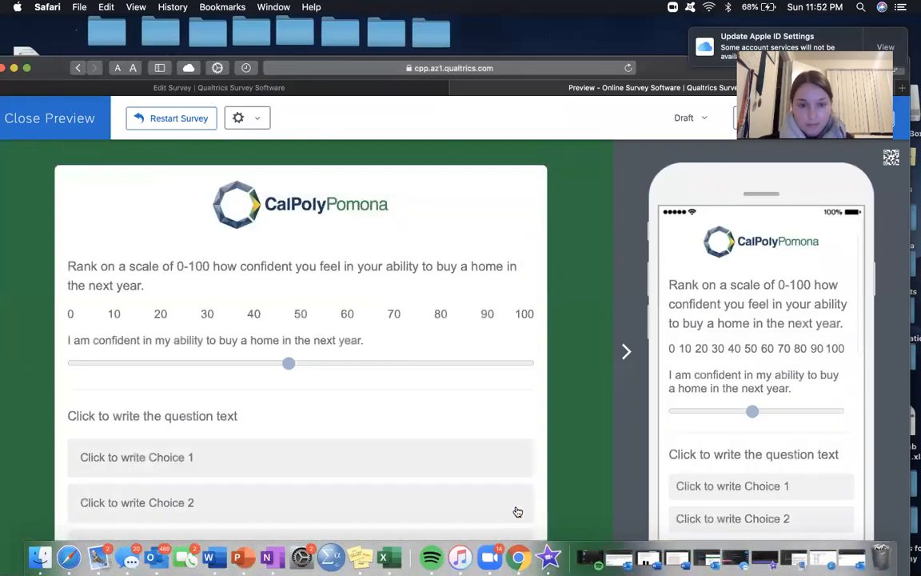
{"action": "left_click_drag", "start_coordinate": [288, 363], "coordinate": [334, 360]}
Step: Look through the remaining questions on the second preview page and close the survey preview
{"action": "scroll", "coordinate": [337, 362], "scroll_direction": "down", "scroll_amount": 5}
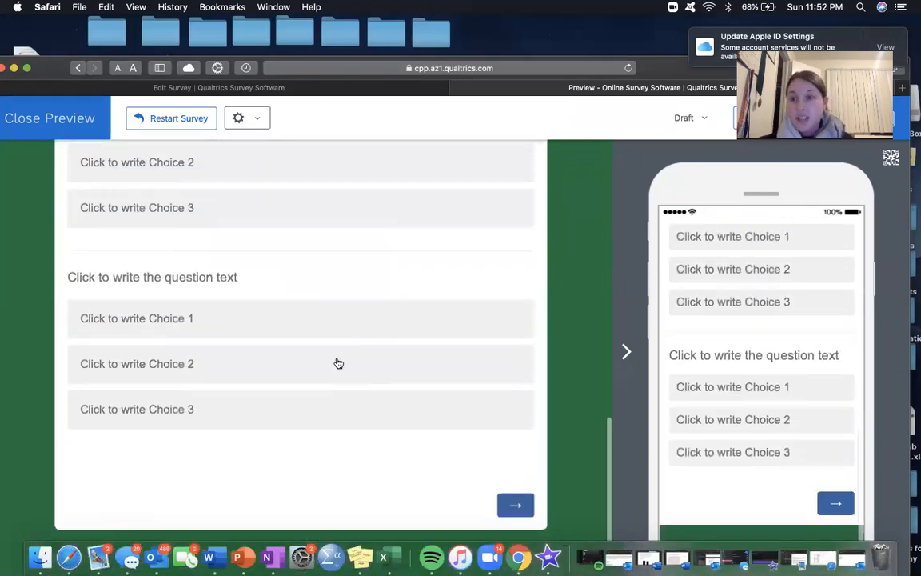
{"action": "scroll", "coordinate": [311, 324], "scroll_direction": "up", "scroll_amount": 2}
{"action": "scroll", "coordinate": [311, 323], "scroll_direction": "down", "scroll_amount": 2}
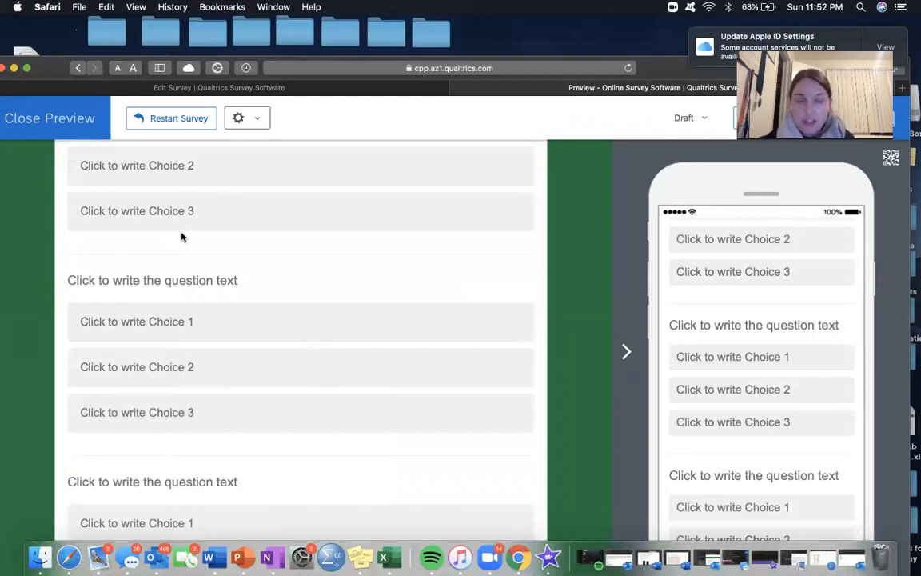
{"action": "scroll", "coordinate": [181, 237], "scroll_direction": "down", "scroll_amount": 4}
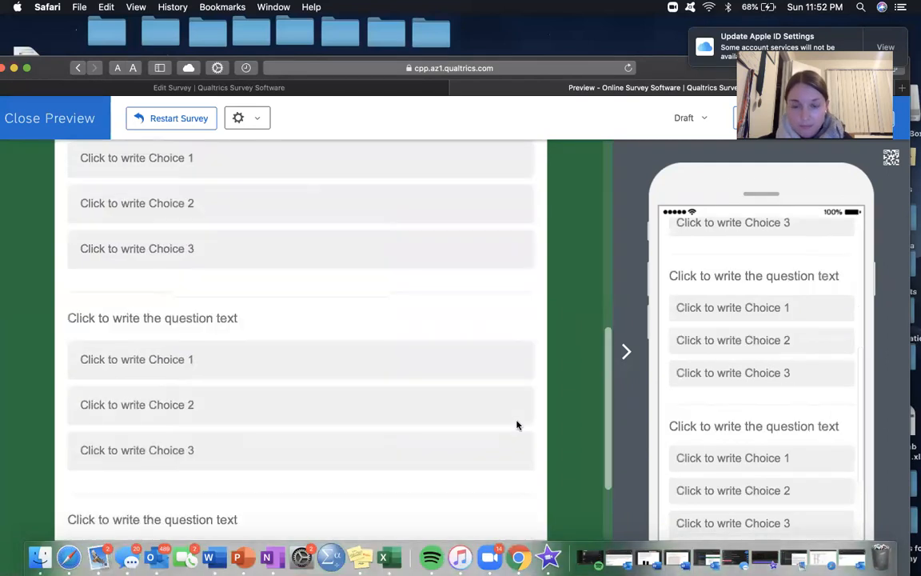
{"action": "scroll", "coordinate": [517, 424], "scroll_direction": "down", "scroll_amount": 5}
{"action": "left_click", "coordinate": [89, 118]}
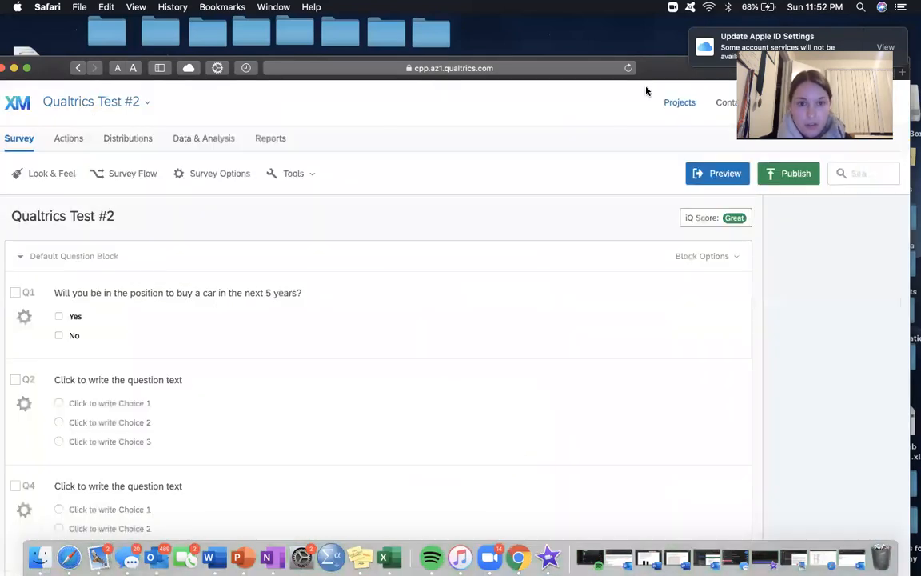
Step: Review the questions in the survey editor from Q1 through Q10, including the slider question Q6
{"action": "scroll", "coordinate": [339, 425], "scroll_direction": "down", "scroll_amount": 15}
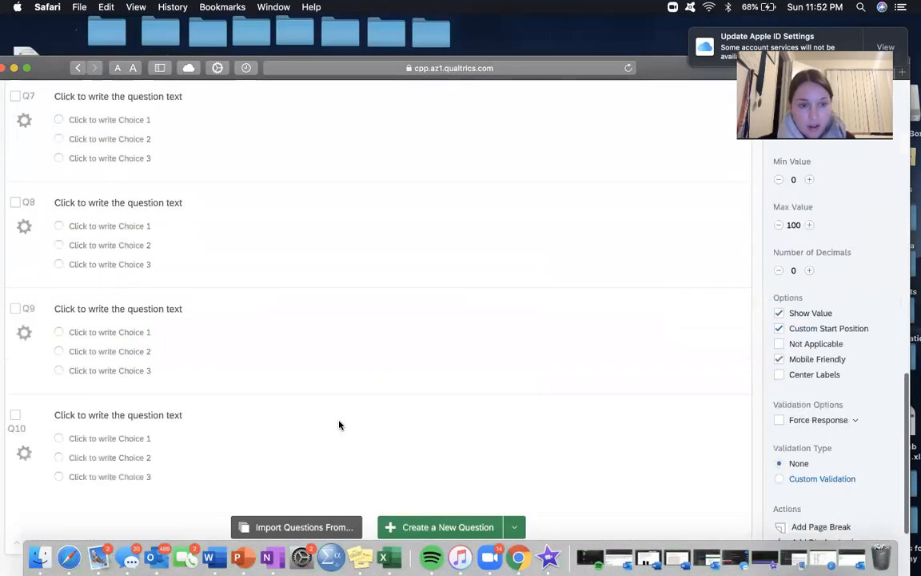
{"action": "scroll", "coordinate": [339, 424], "scroll_direction": "up", "scroll_amount": 4}
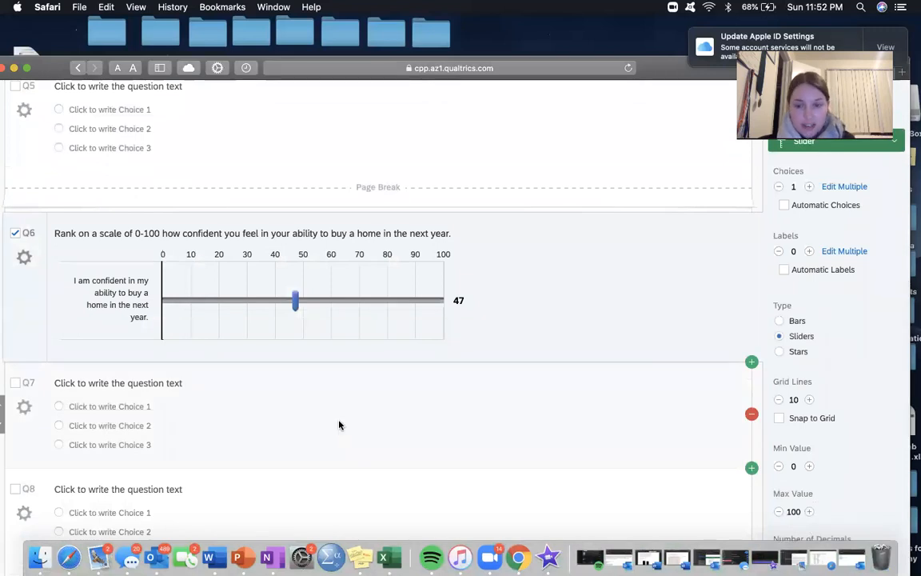
{"action": "scroll", "coordinate": [339, 425], "scroll_direction": "down", "scroll_amount": 10}
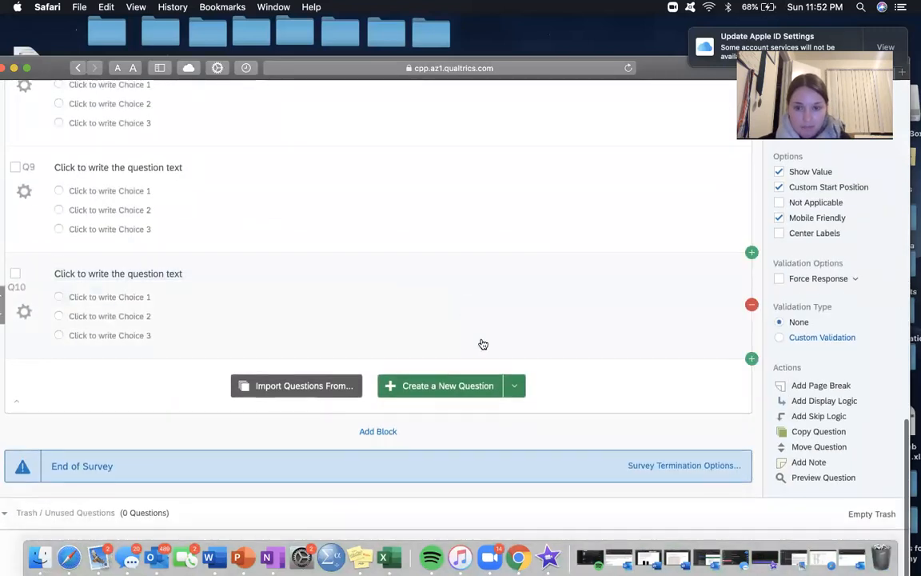
{"action": "scroll", "coordinate": [483, 342], "scroll_direction": "up", "scroll_amount": 5}
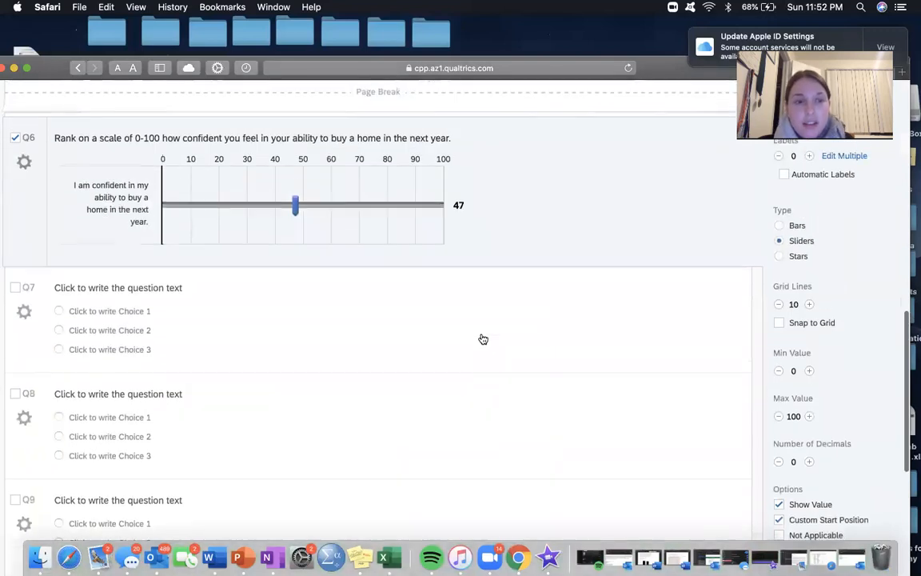
{"action": "mouse_move", "coordinate": [483, 339]}
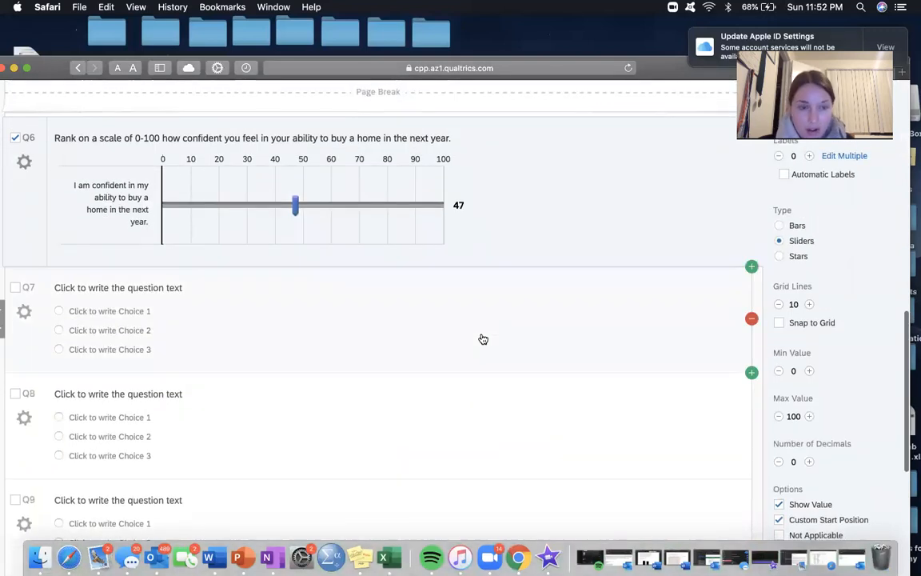
{"action": "scroll", "coordinate": [483, 339], "scroll_direction": "down", "scroll_amount": 1}
{"action": "scroll", "coordinate": [483, 339], "scroll_direction": "up", "scroll_amount": 1}
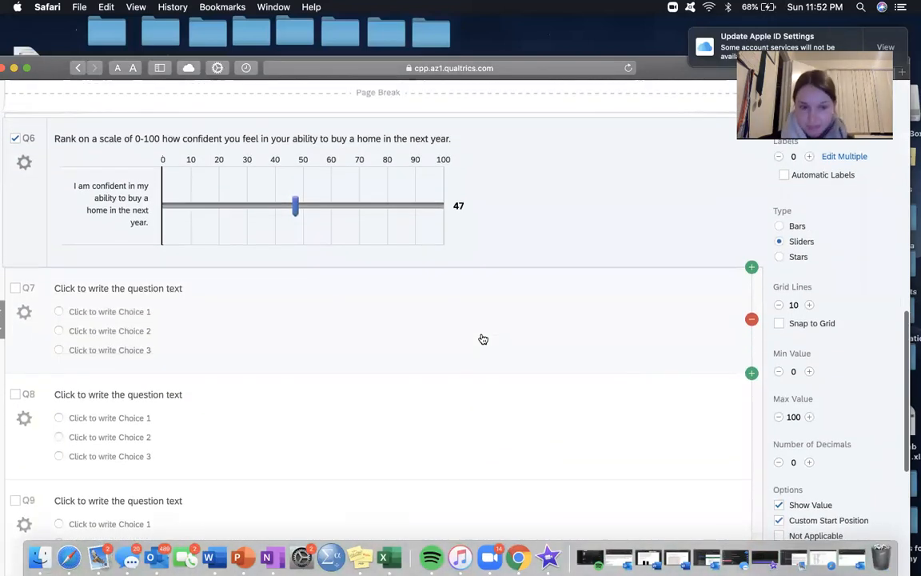
{"action": "scroll", "coordinate": [482, 339], "scroll_direction": "up", "scroll_amount": 10}
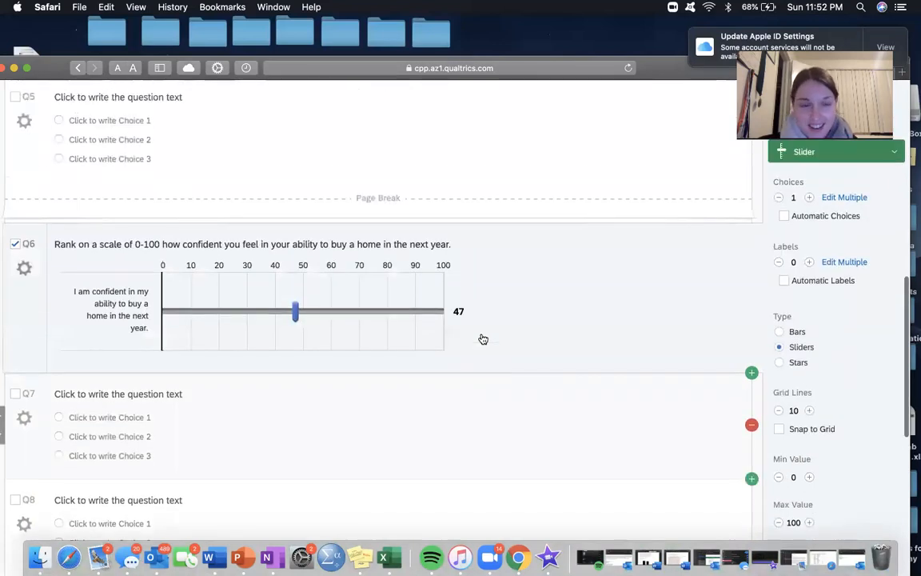
{"action": "scroll", "coordinate": [481, 338], "scroll_direction": "up", "scroll_amount": 10}
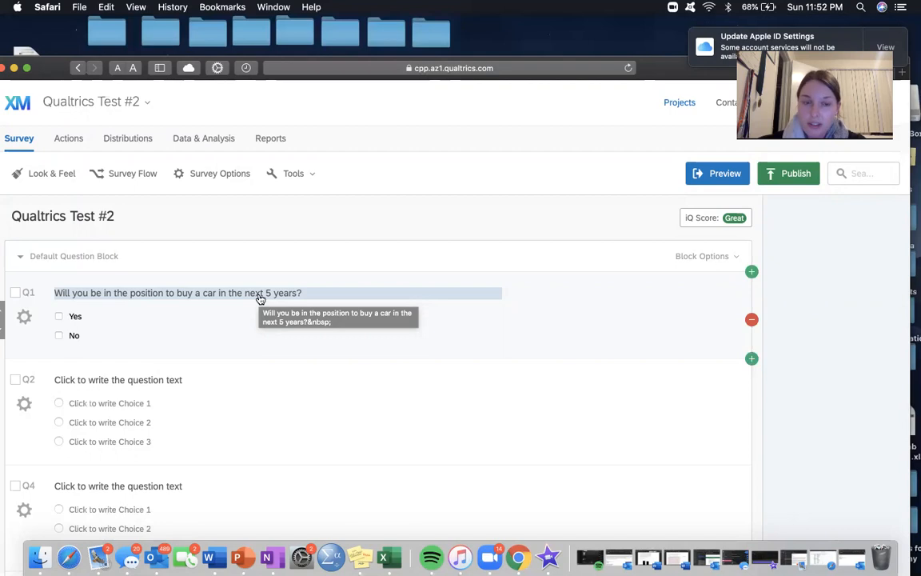
Step: Add a page break after the slider question Q6
{"action": "scroll", "coordinate": [260, 297], "scroll_direction": "down", "scroll_amount": 10}
{"action": "scroll", "coordinate": [609, 356], "scroll_direction": "down", "scroll_amount": 8}
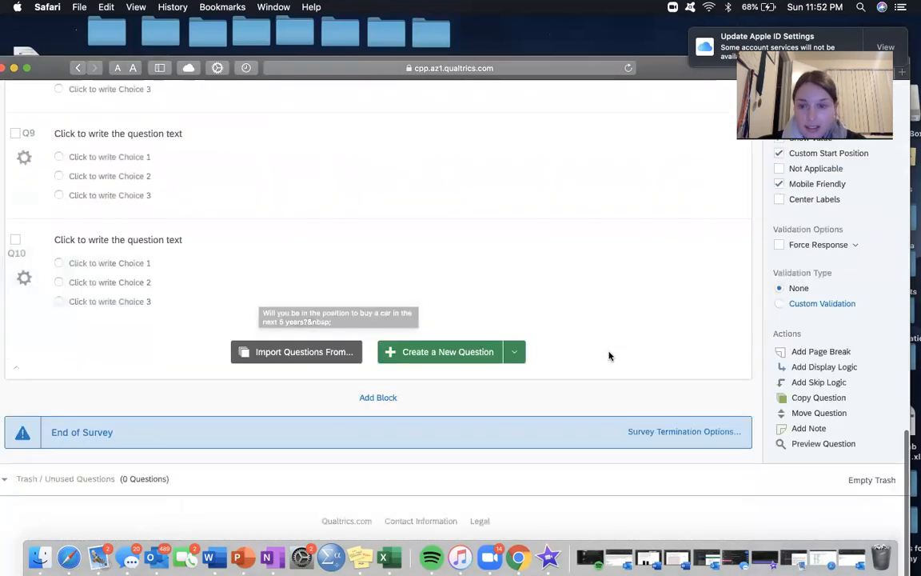
{"action": "left_click", "coordinate": [817, 391]}
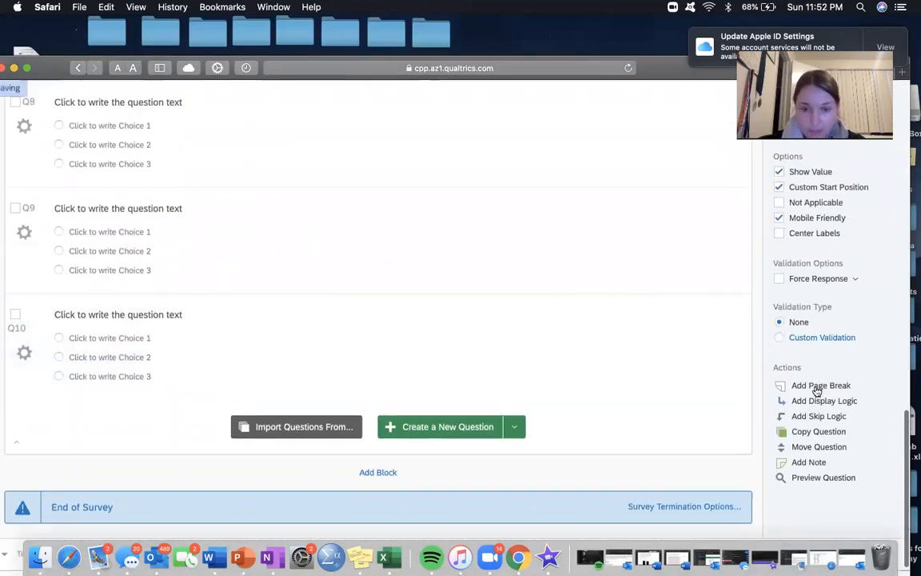
{"action": "scroll", "coordinate": [411, 438], "scroll_direction": "up", "scroll_amount": 5}
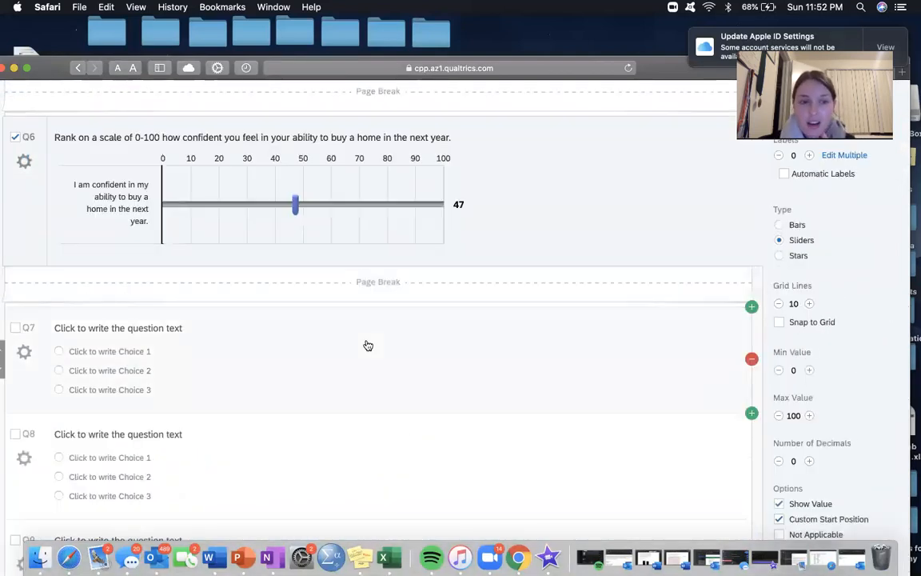
Step: Replace Q7's placeholder question text with the heading "Demographics"
{"action": "scroll", "coordinate": [366, 343], "scroll_direction": "down", "scroll_amount": 4}
{"action": "scroll", "coordinate": [366, 343], "scroll_direction": "up", "scroll_amount": 8}
{"action": "scroll", "coordinate": [368, 343], "scroll_direction": "down", "scroll_amount": 10}
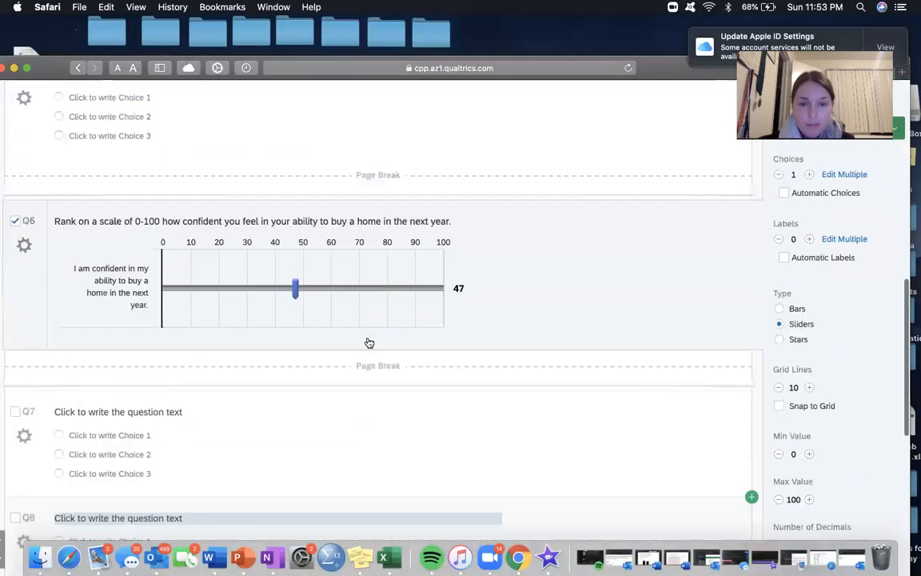
{"action": "scroll", "coordinate": [383, 378], "scroll_direction": "up", "scroll_amount": 5}
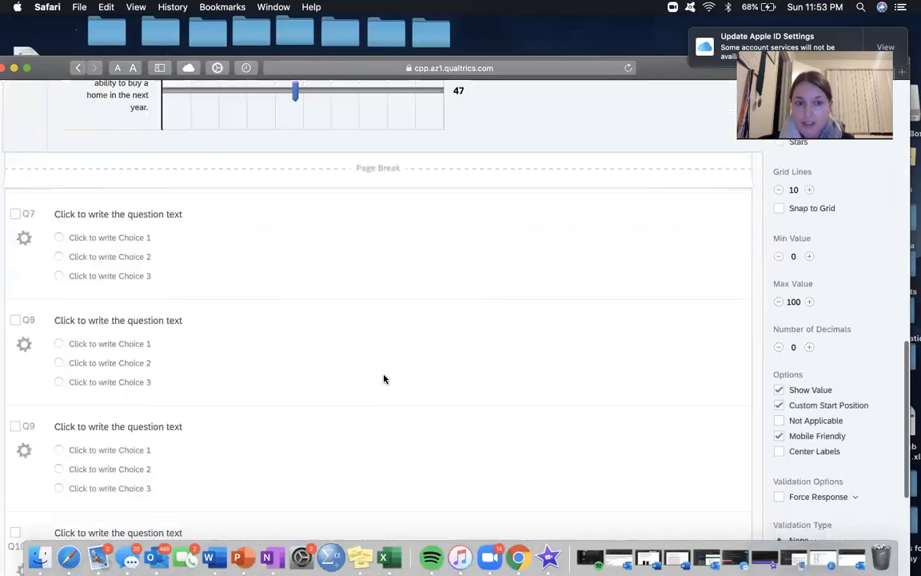
{"action": "scroll", "coordinate": [384, 379], "scroll_direction": "down", "scroll_amount": 1}
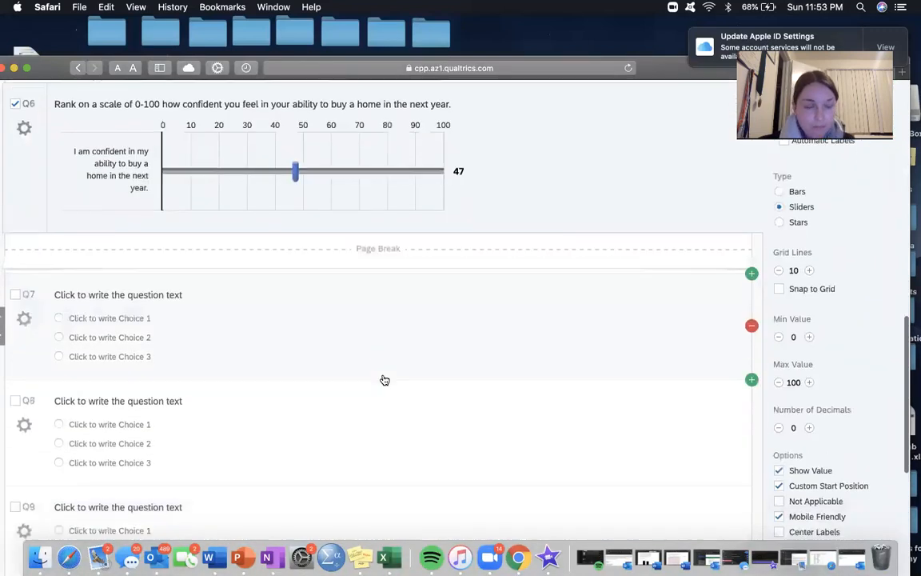
{"action": "left_click", "coordinate": [166, 294]}
{"action": "key", "text": "BackSpace"}
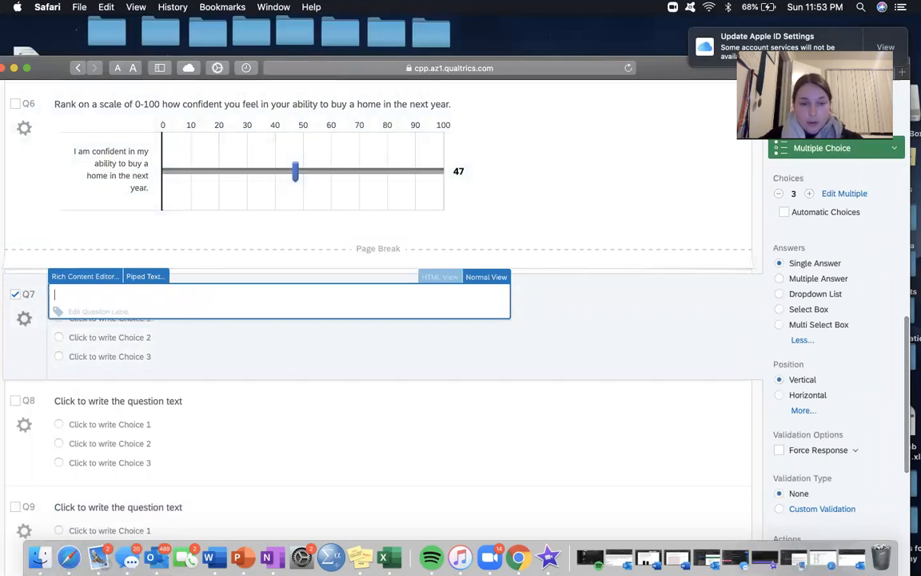
{"action": "type", "text": "Demographics"}
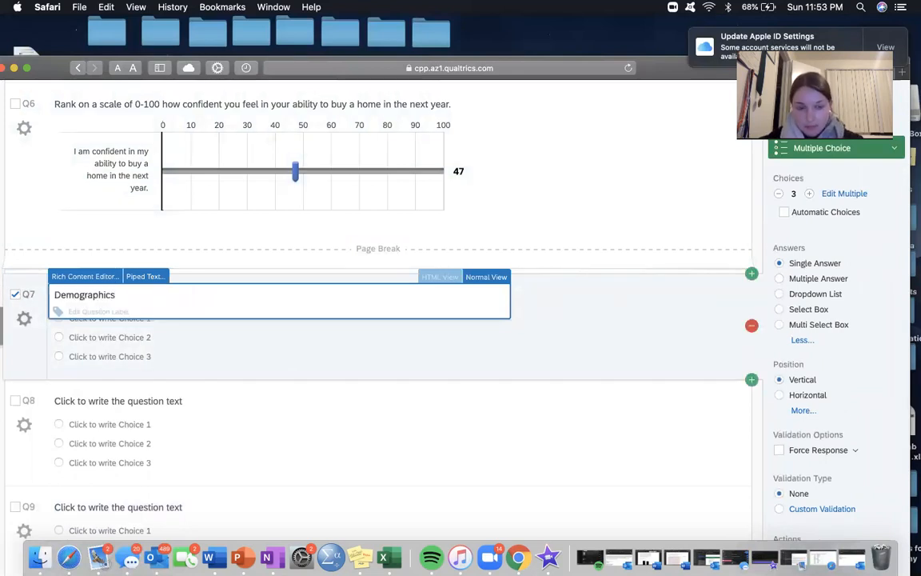
Step: Below Q7's heading, add the line "This next portion of the survey will ask you about particular demographics that make up your life."
{"action": "key", "text": "Return"}
{"action": "type", "text": "This n"}
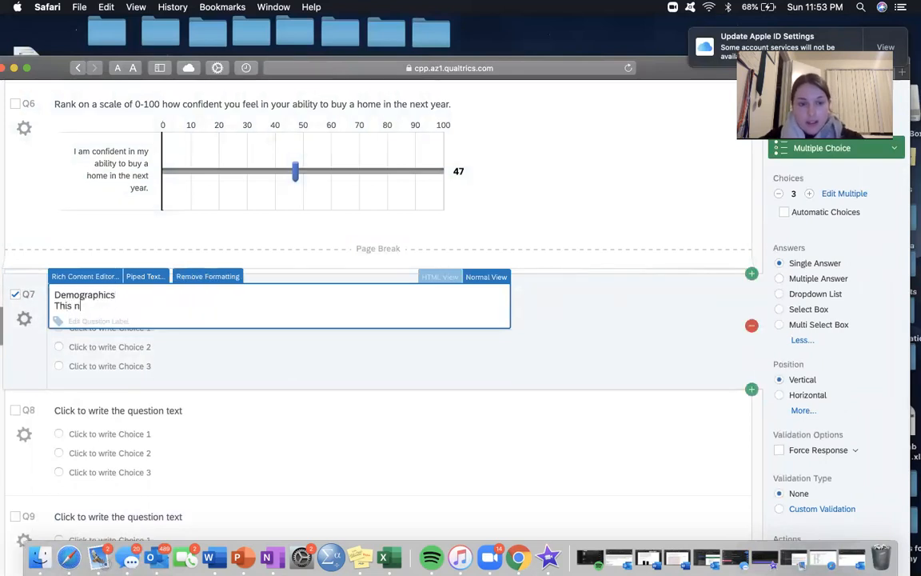
{"action": "type", "text": "ext portion of the survey "}
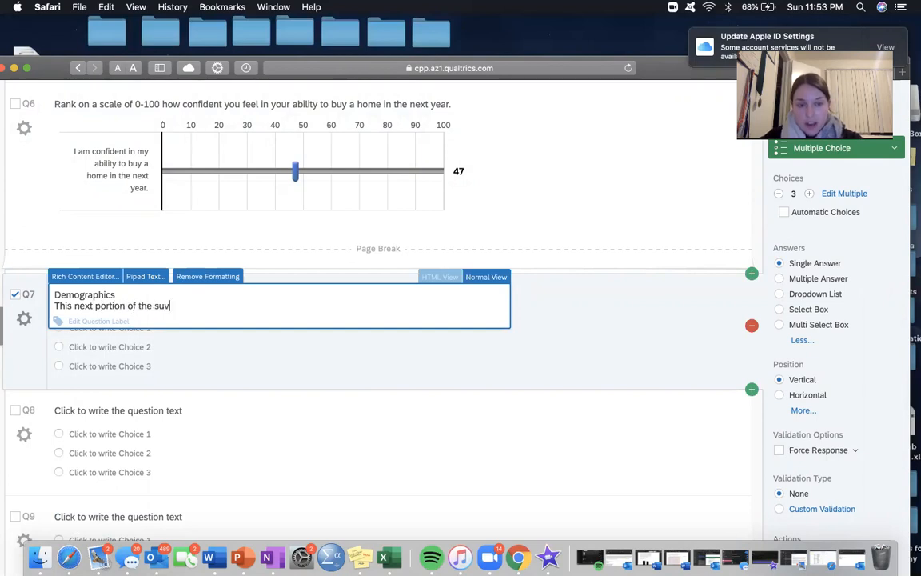
{"action": "type", "text": "will "}
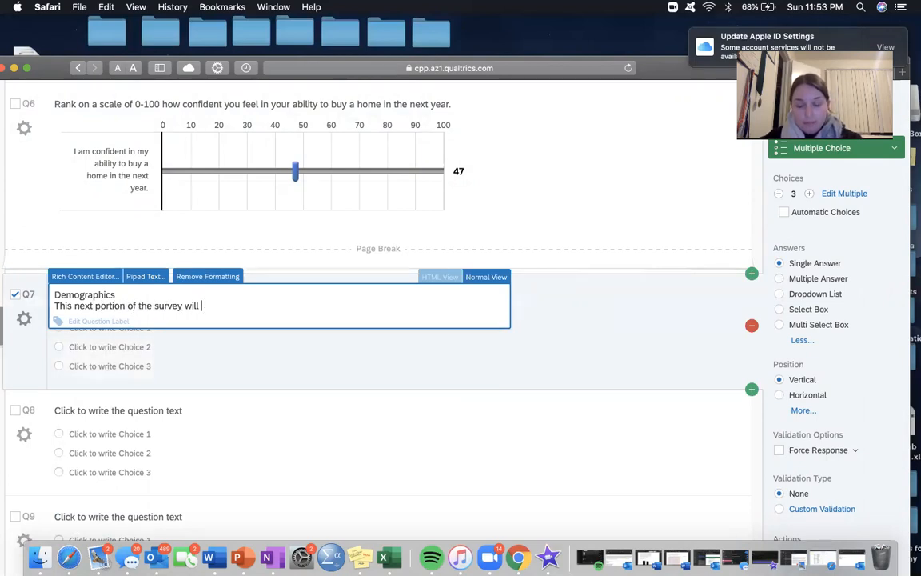
{"action": "type", "text": "ask you about "}
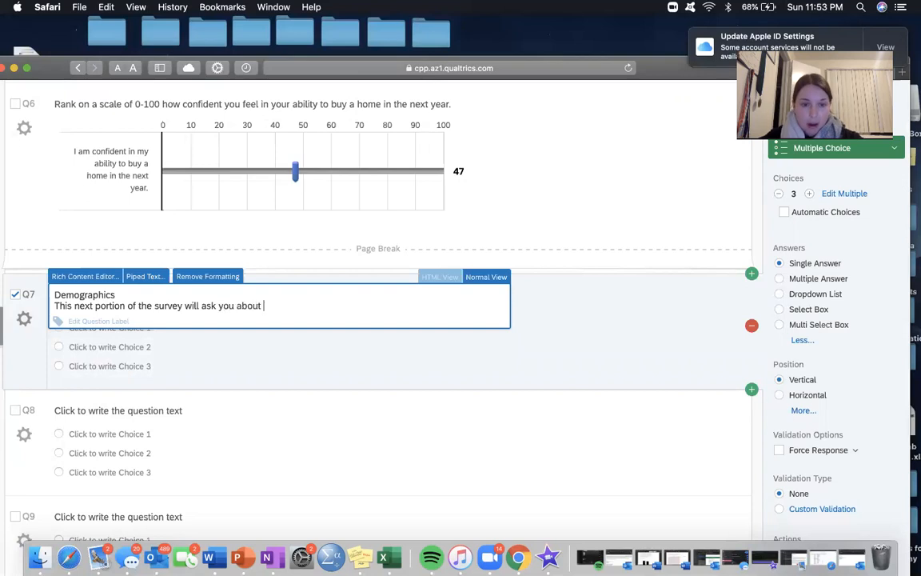
{"action": "type", "text": "particular de"}
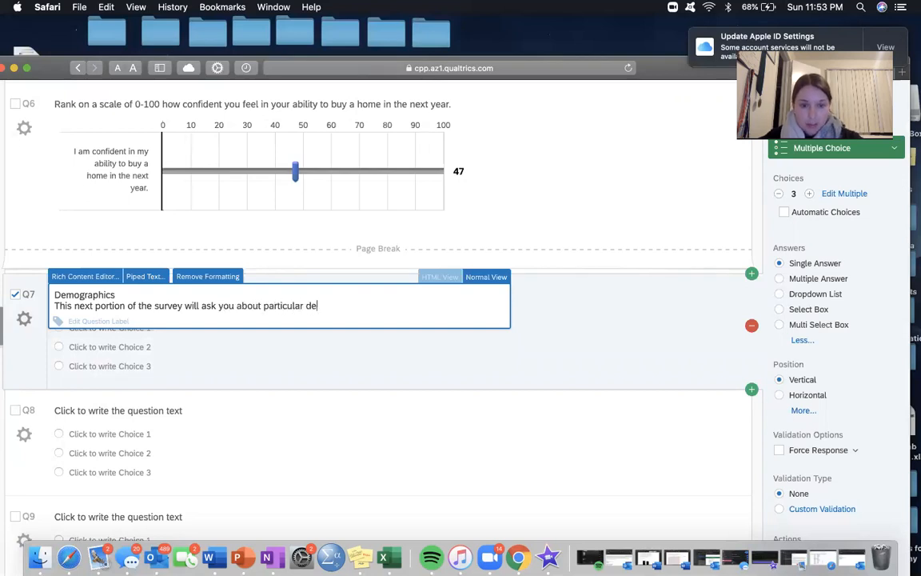
{"action": "type", "text": "mographics that make up your life."}
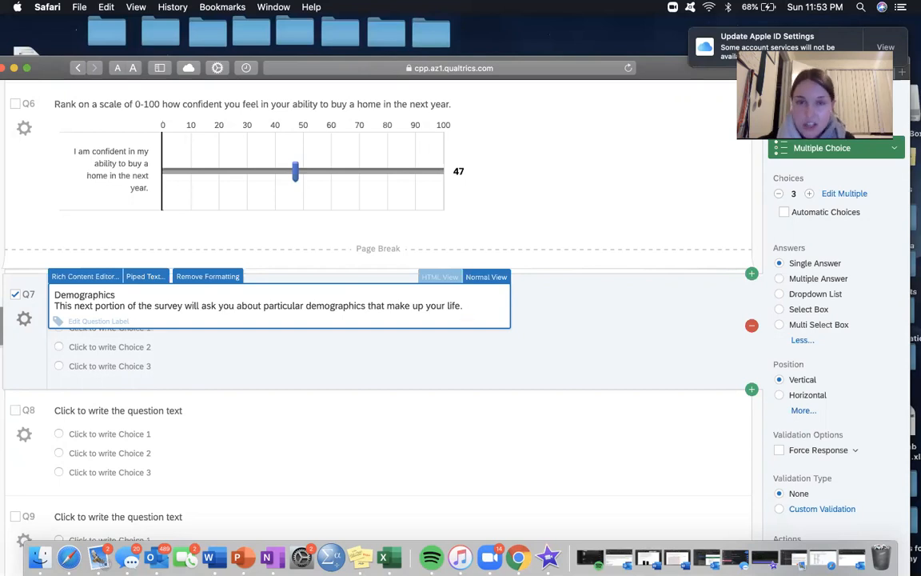
{"action": "left_click", "coordinate": [330, 342]}
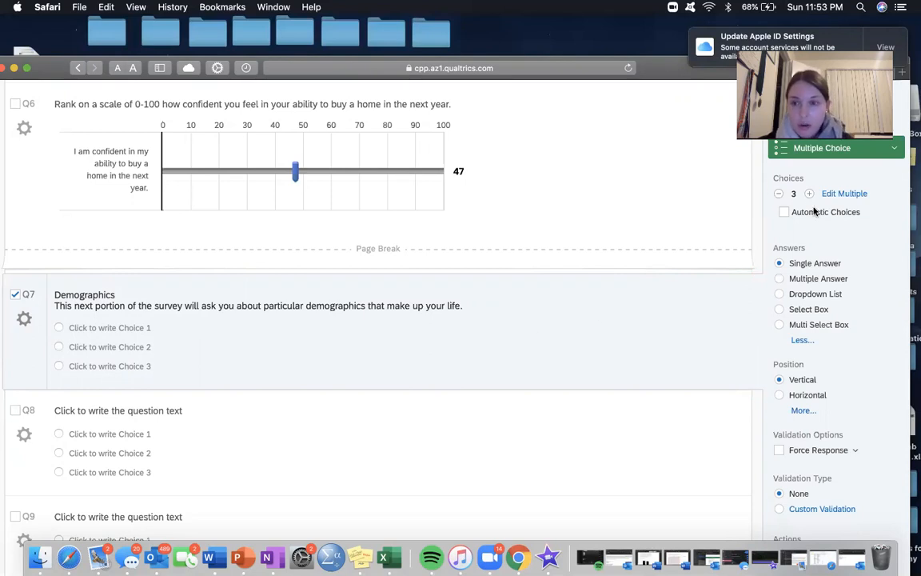
Step: Reduce Q7 to 0 answer choices, leaving only its introductory text
{"action": "left_click", "coordinate": [780, 195]}
{"action": "left_click", "coordinate": [780, 195]}
{"action": "left_click", "coordinate": [780, 195]}
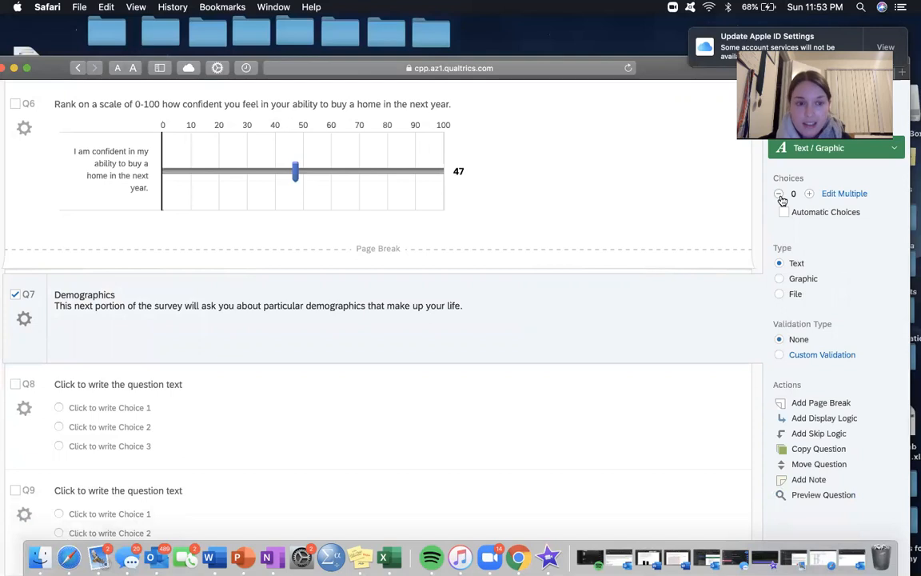
{"action": "left_click", "coordinate": [100, 294]}
{"action": "double_click", "coordinate": [126, 294]}
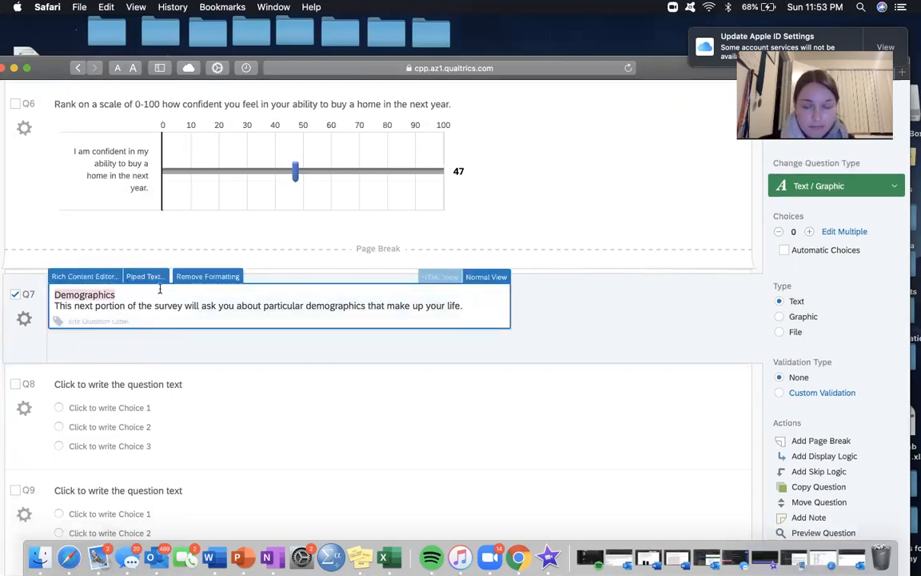
{"action": "left_click", "coordinate": [158, 309]}
{"action": "left_click", "coordinate": [234, 360]}
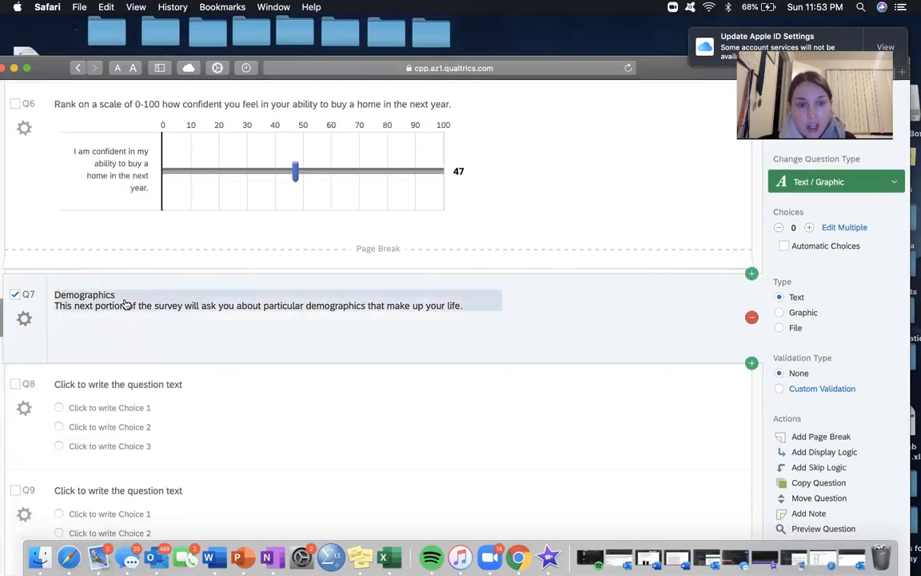
Step: In Q7's rich content editor, make the "Demographics" heading bold and set its size to 10pt
{"action": "left_click", "coordinate": [148, 303]}
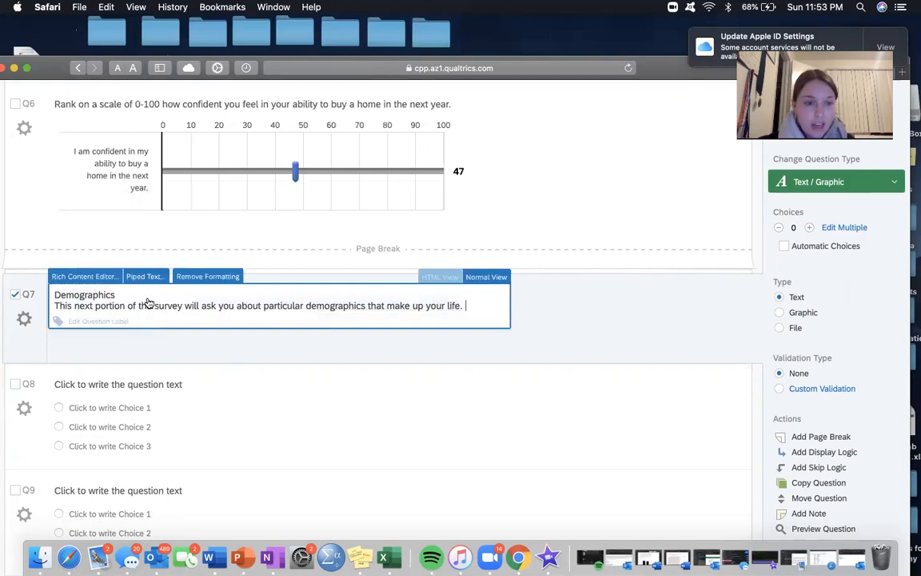
{"action": "left_click", "coordinate": [84, 278]}
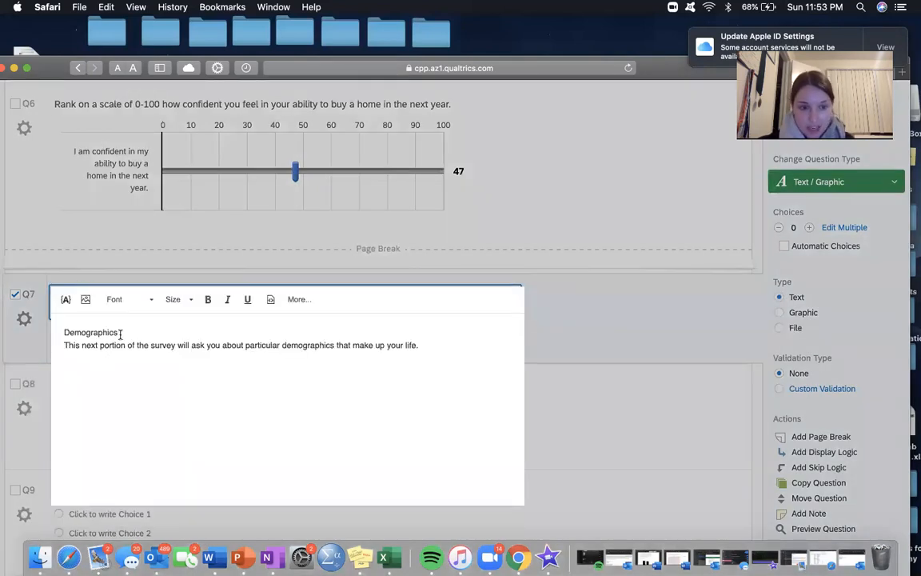
{"action": "left_click_drag", "start_coordinate": [120, 333], "coordinate": [60, 333]}
{"action": "left_click", "coordinate": [209, 299]}
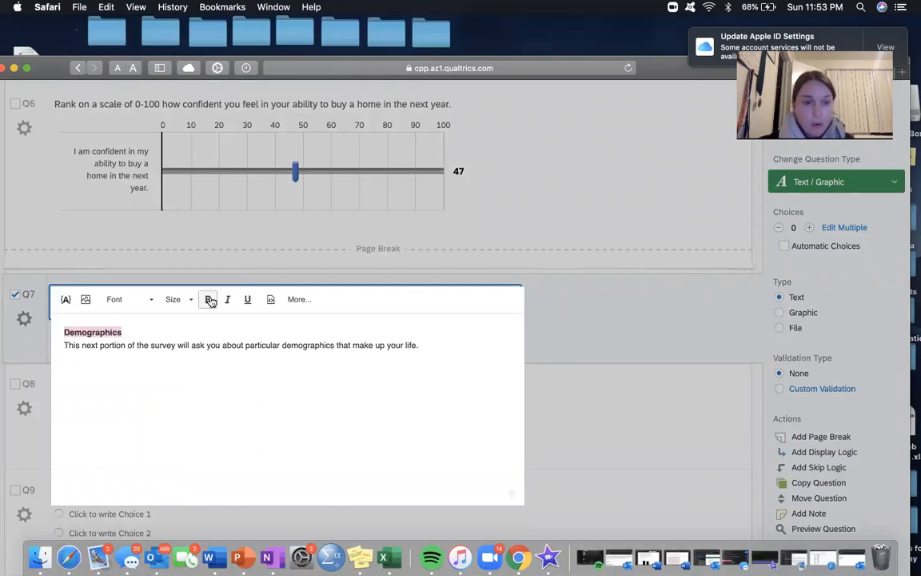
{"action": "left_click", "coordinate": [176, 299]}
{"action": "left_click", "coordinate": [173, 361]}
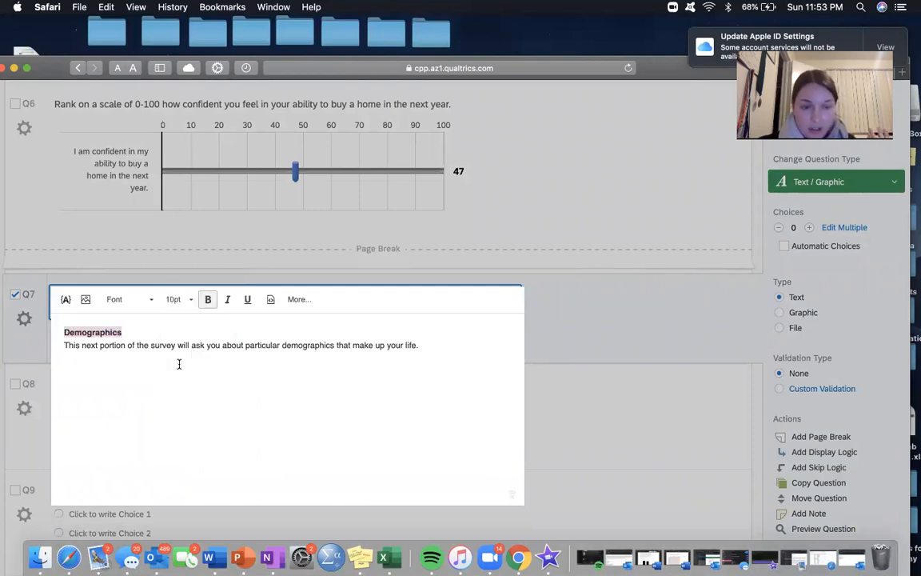
Step: Look through the font, piped text and graphic insertion options for Q7's text and leave the rich content editor
{"action": "left_click", "coordinate": [129, 306]}
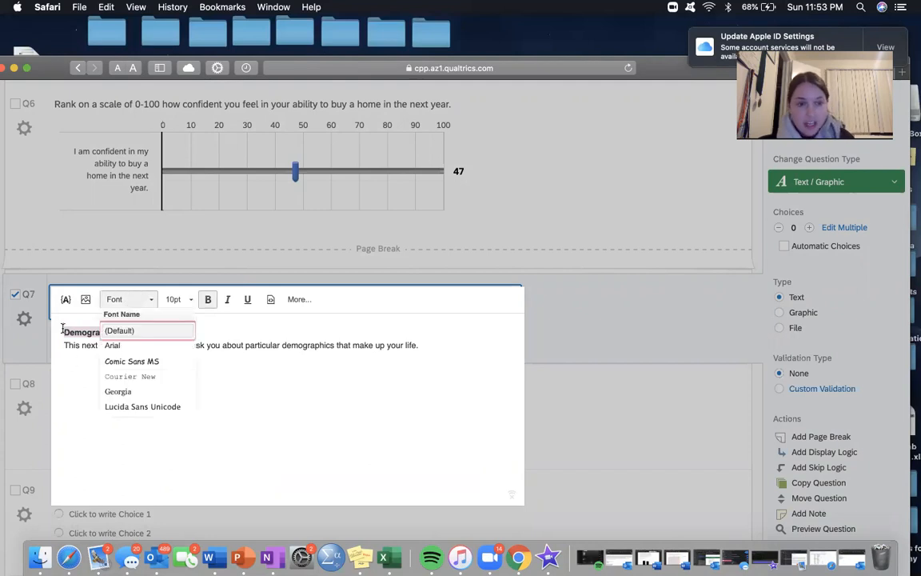
{"action": "left_click", "coordinate": [65, 300]}
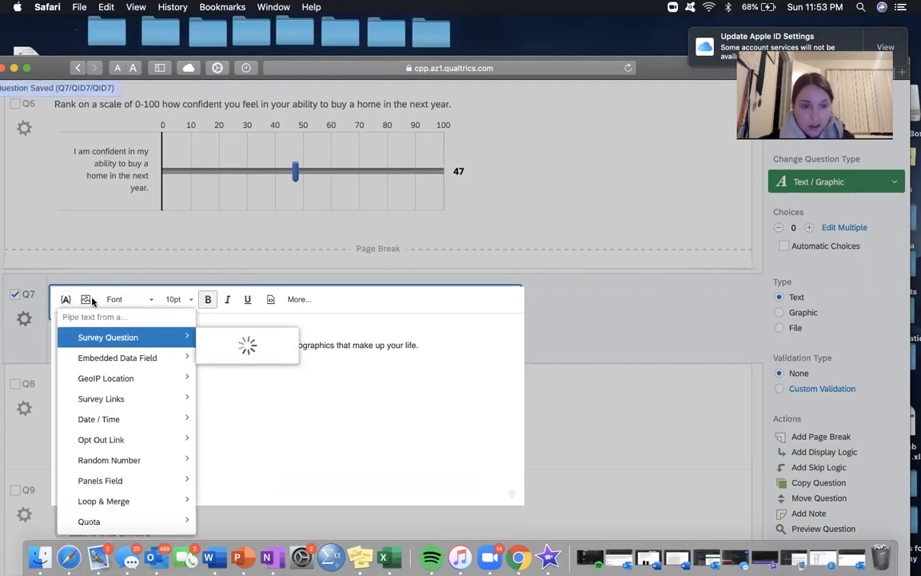
{"action": "left_click", "coordinate": [436, 333]}
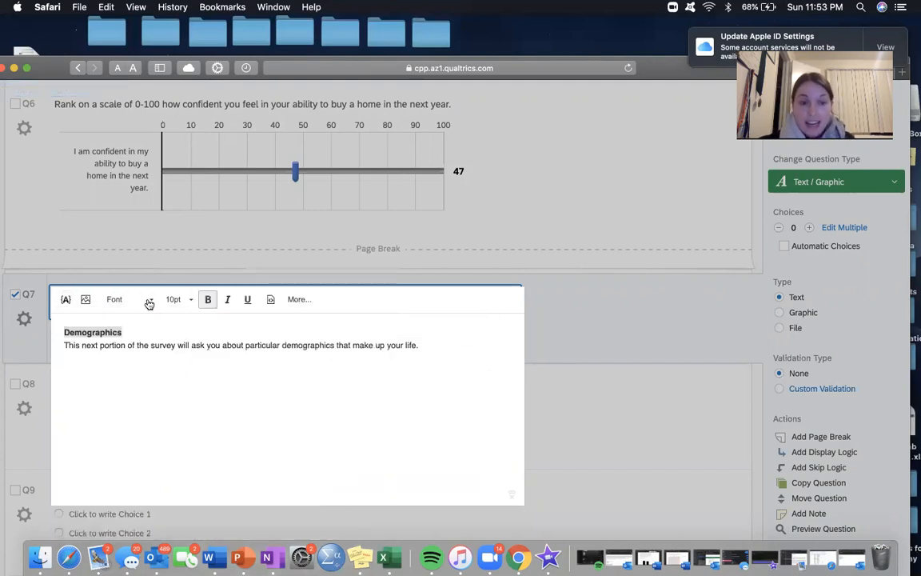
{"action": "left_click", "coordinate": [86, 298]}
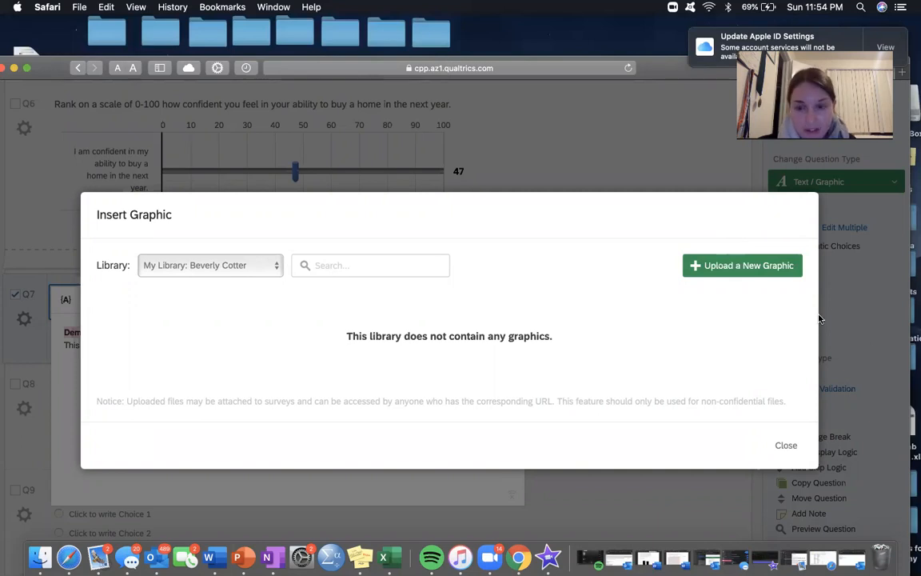
{"action": "left_click", "coordinate": [784, 445]}
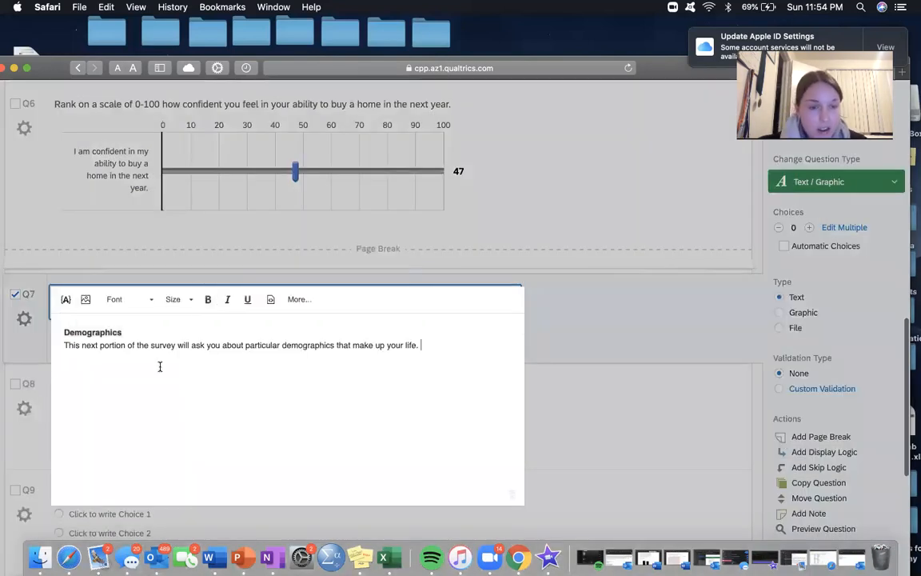
{"action": "left_click", "coordinate": [572, 442]}
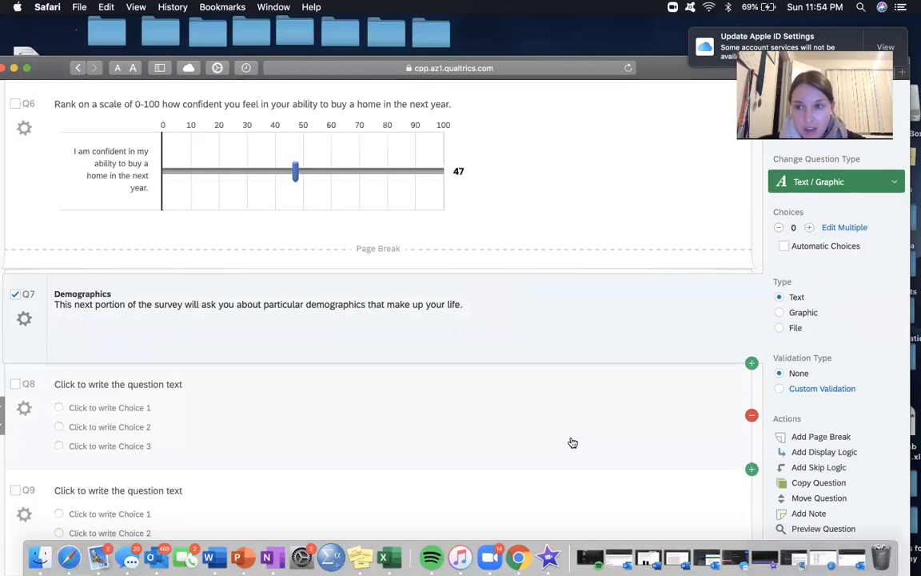
Step: Preview the Q7 Demographics text as respondents see it and close the preview
{"action": "scroll", "coordinate": [823, 359], "scroll_direction": "down", "scroll_amount": 5}
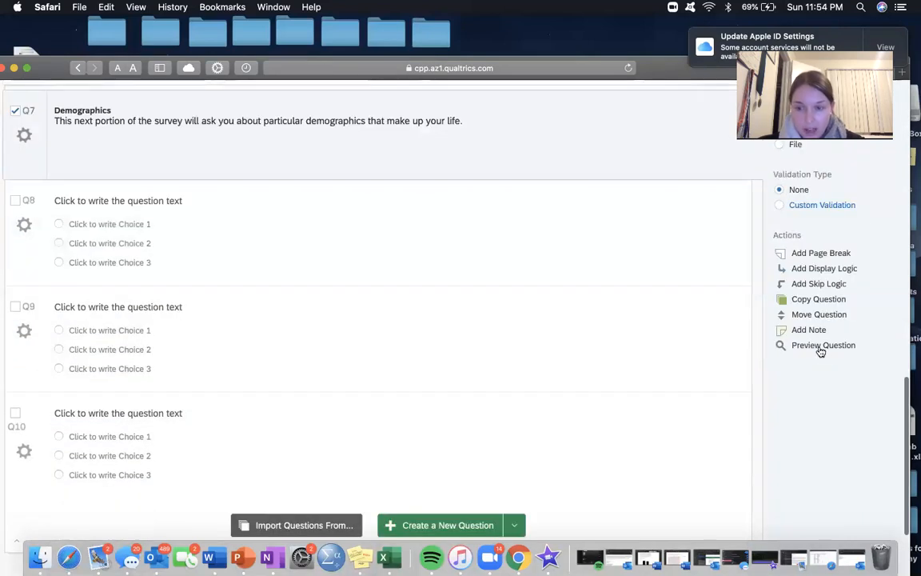
{"action": "left_click", "coordinate": [820, 349]}
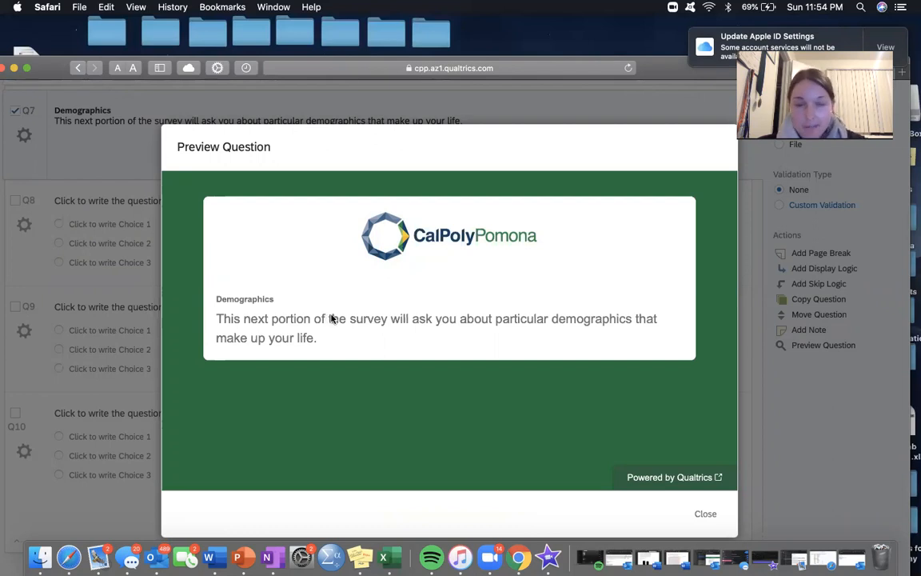
{"action": "left_click", "coordinate": [703, 514]}
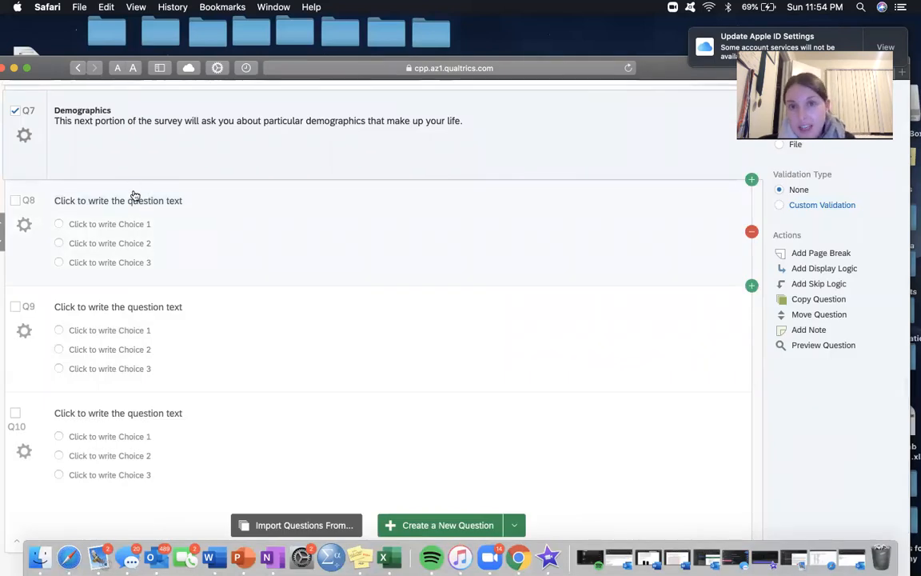
Step: Review the whole survey from Q1 to Q10, checking the question order and the page breaks around Q6
{"action": "scroll", "coordinate": [214, 118], "scroll_direction": "up", "scroll_amount": 15}
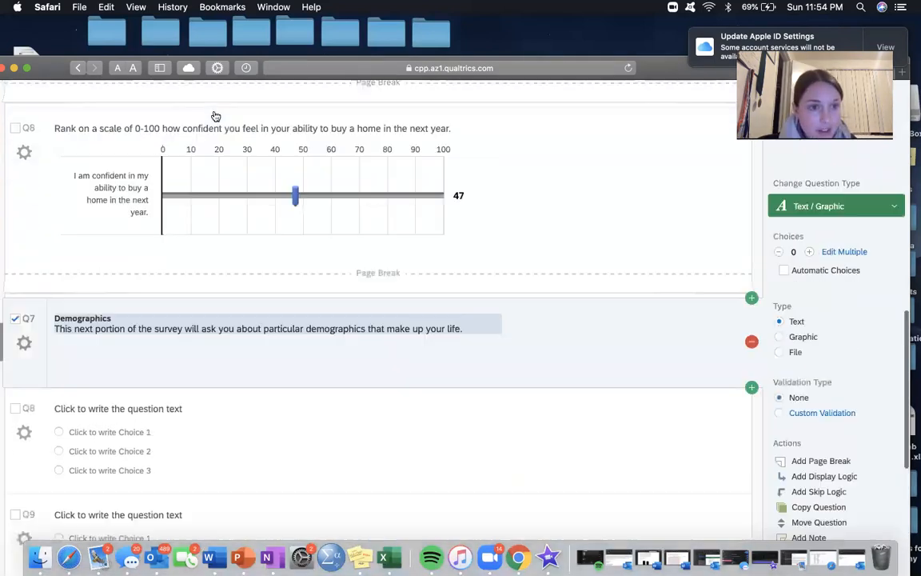
{"action": "scroll", "coordinate": [396, 398], "scroll_direction": "down", "scroll_amount": 20}
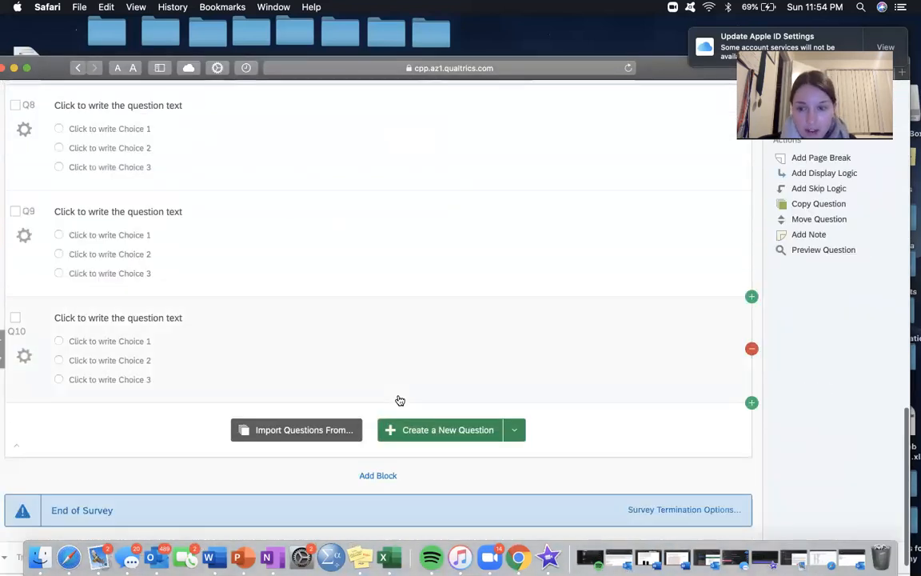
{"action": "scroll", "coordinate": [400, 400], "scroll_direction": "up", "scroll_amount": 6}
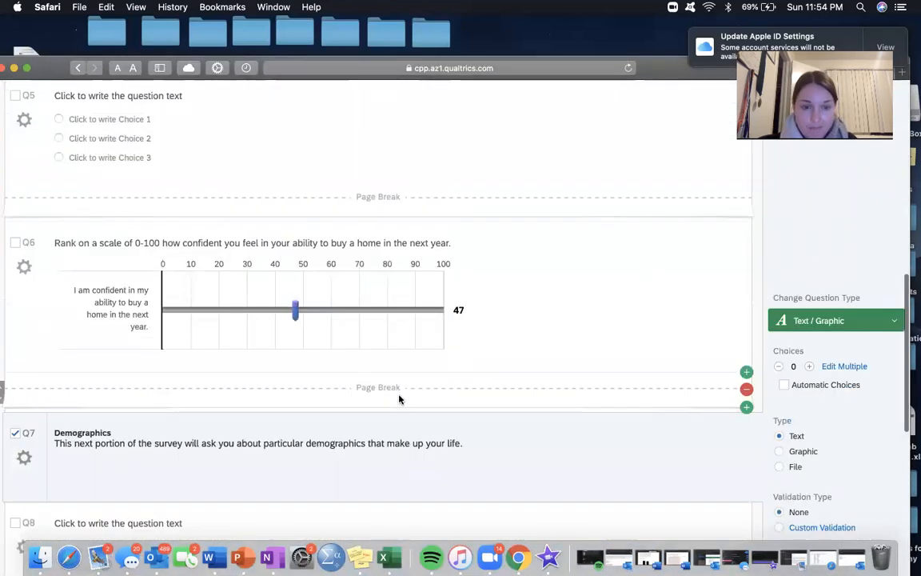
{"action": "scroll", "coordinate": [400, 412], "scroll_direction": "up", "scroll_amount": 10}
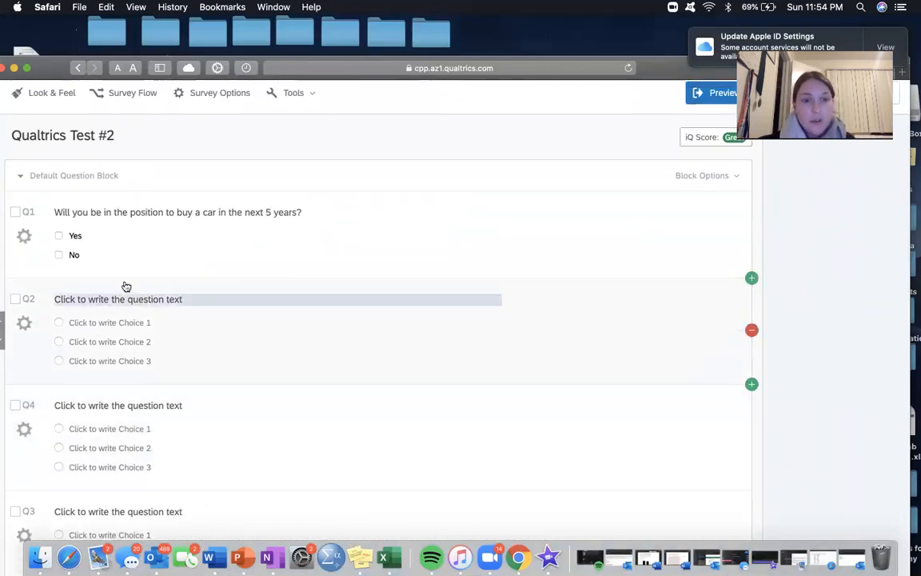
{"action": "scroll", "coordinate": [114, 408], "scroll_direction": "down", "scroll_amount": 3}
{"action": "scroll", "coordinate": [114, 408], "scroll_direction": "down", "scroll_amount": 3}
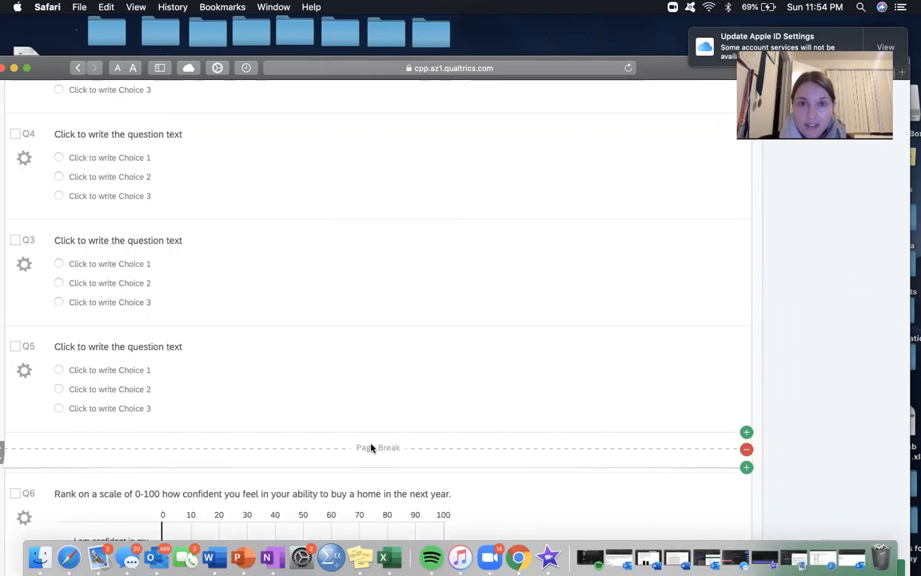
{"action": "scroll", "coordinate": [372, 447], "scroll_direction": "down", "scroll_amount": 15}
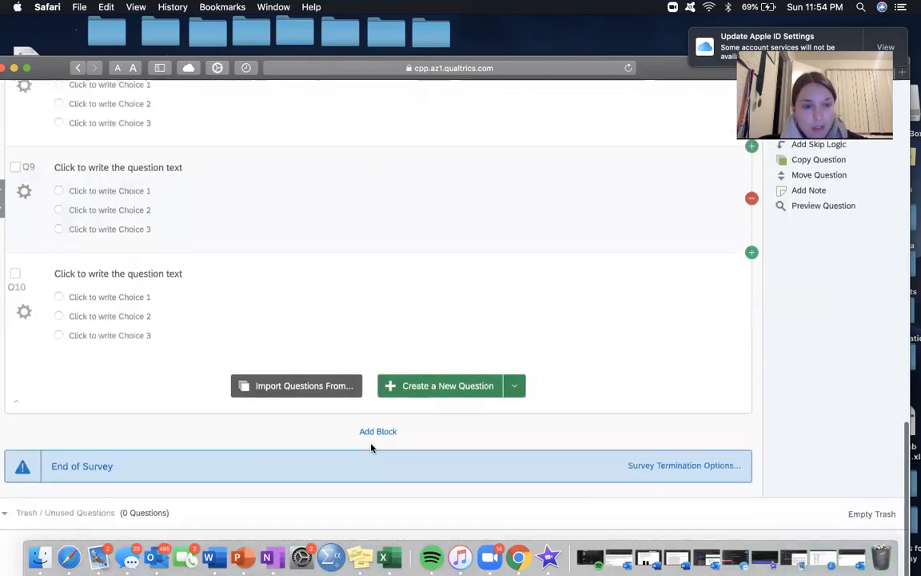
{"action": "scroll", "coordinate": [372, 447], "scroll_direction": "up", "scroll_amount": 8}
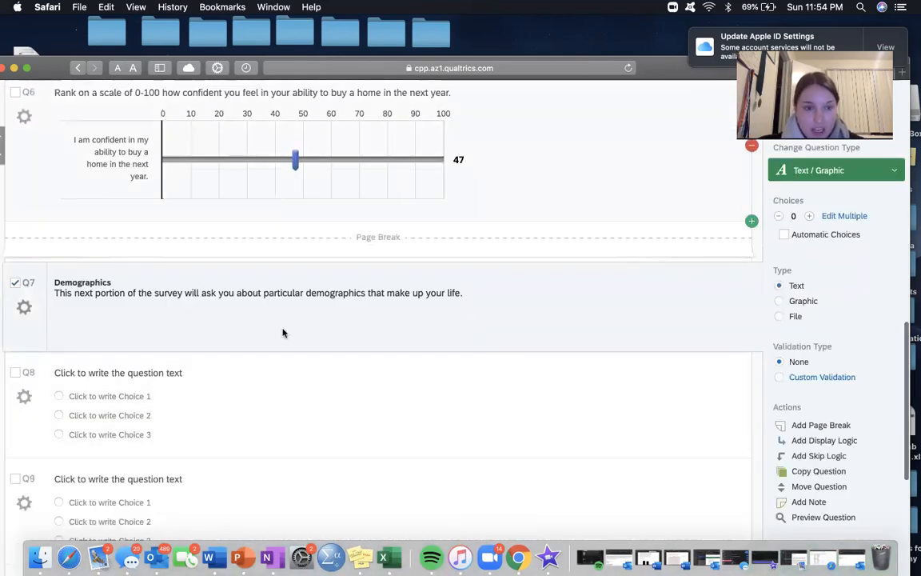
{"action": "scroll", "coordinate": [345, 270], "scroll_direction": "down", "scroll_amount": 3}
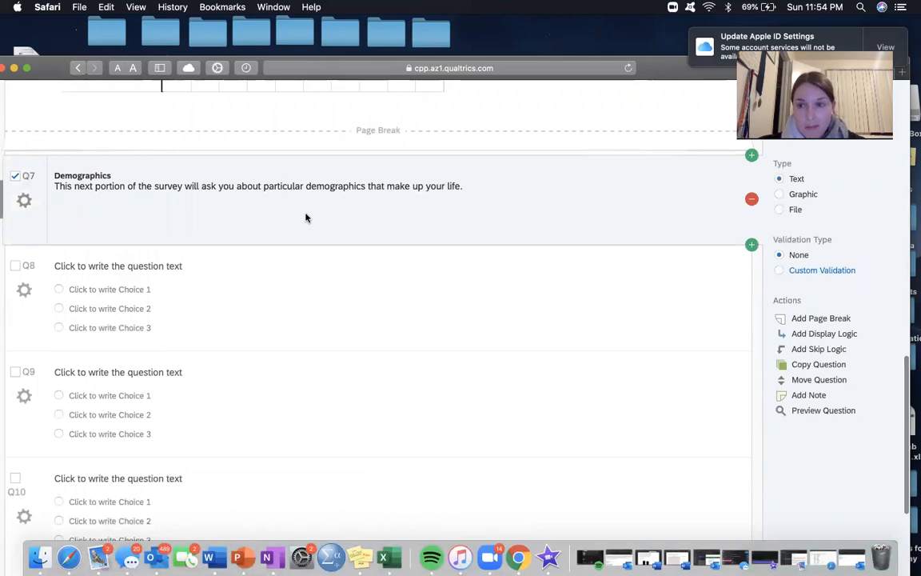
{"action": "scroll", "coordinate": [300, 318], "scroll_direction": "down", "scroll_amount": 6}
{"action": "scroll", "coordinate": [302, 319], "scroll_direction": "up", "scroll_amount": 4}
Step: Replace Q9's placeholder question text with "Question ."
{"action": "left_click", "coordinate": [144, 298]}
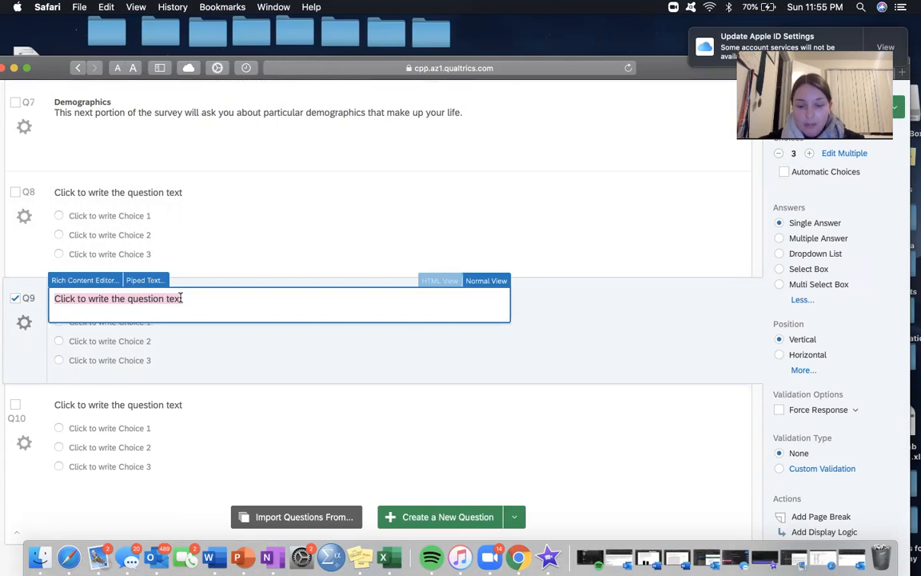
{"action": "left_click", "coordinate": [171, 277]}
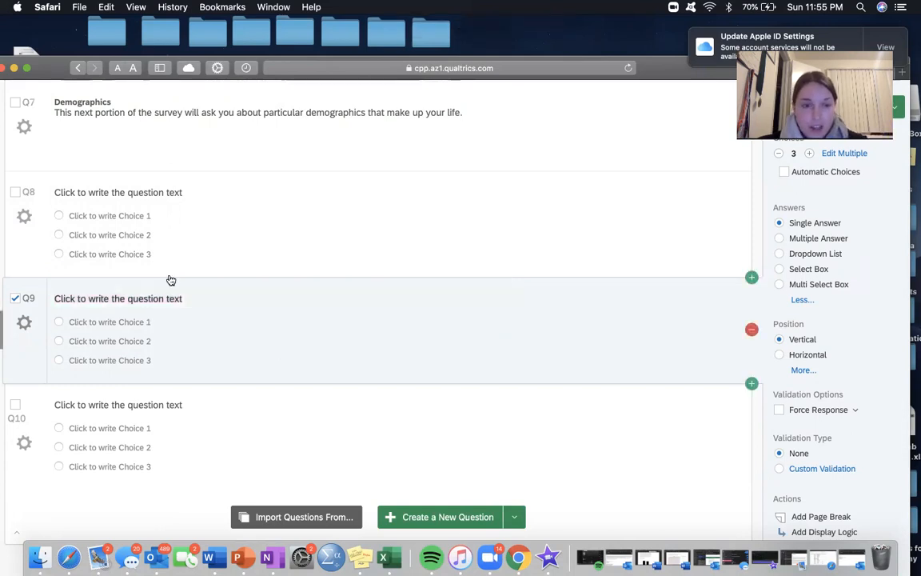
{"action": "left_click", "coordinate": [164, 299]}
{"action": "left_click", "coordinate": [184, 298]}
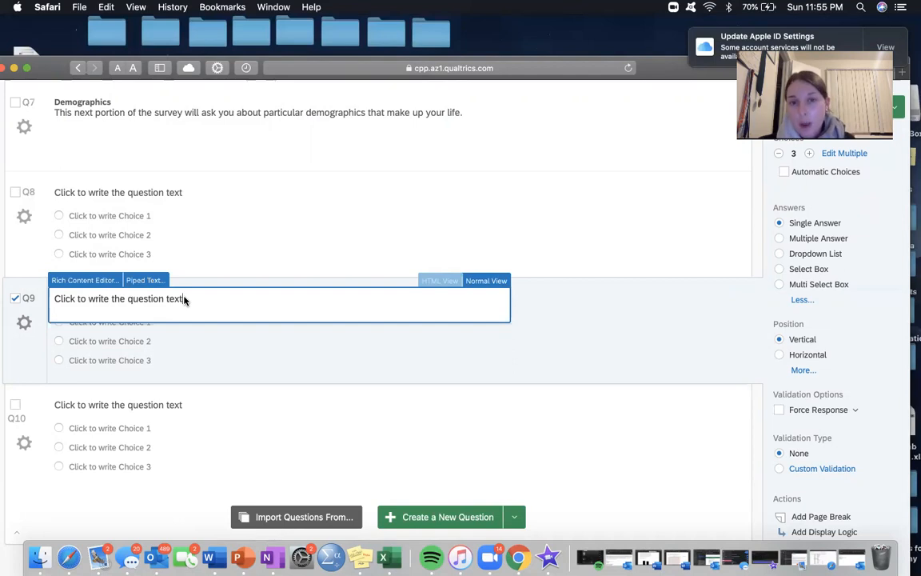
{"action": "left_click_drag", "start_coordinate": [184, 299], "coordinate": [80, 298]}
{"action": "key", "text": "BackSpace"}
{"action": "key", "text": "BackSpace"}
{"action": "key", "text": "BackSpace"}
{"action": "key", "text": "BackSpace"}
{"action": "key", "text": "BackSpace"}
{"action": "key", "text": "BackSpace"}
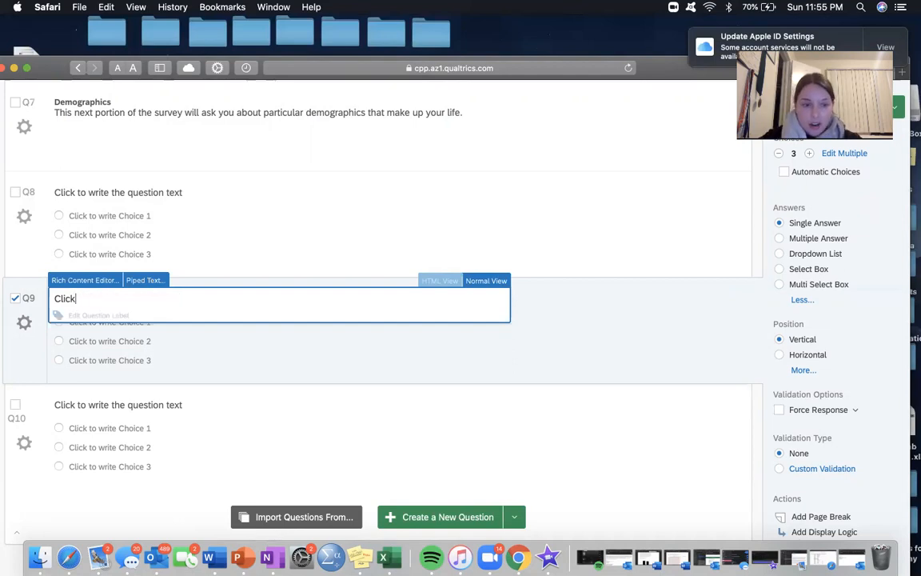
{"action": "key", "text": "BackSpace"}
{"action": "type", "text": "Question ."}
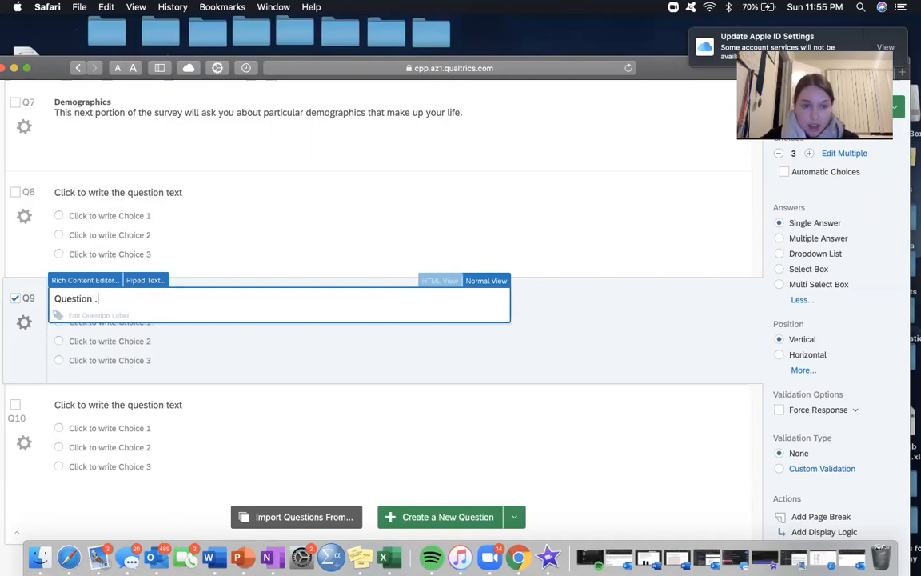
{"action": "type", "text": "alskjf"}
Step: Try a second line of filler text in Q9 and clear the whole question text
{"action": "key", "text": "BackSpace"}
{"action": "key", "text": "BackSpace"}
{"action": "key", "text": "BackSpace"}
{"action": "key", "text": "BackSpace"}
{"action": "key", "text": "BackSpace"}
{"action": "key", "text": "BackSpace"}
{"action": "key", "text": "BackSpace"}
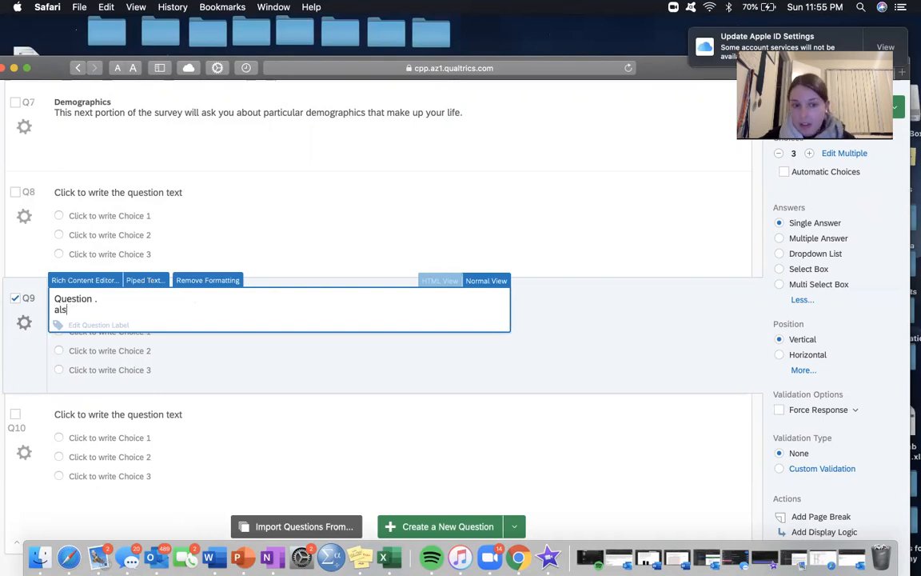
{"action": "left_click_drag", "start_coordinate": [98, 298], "coordinate": [55, 298]}
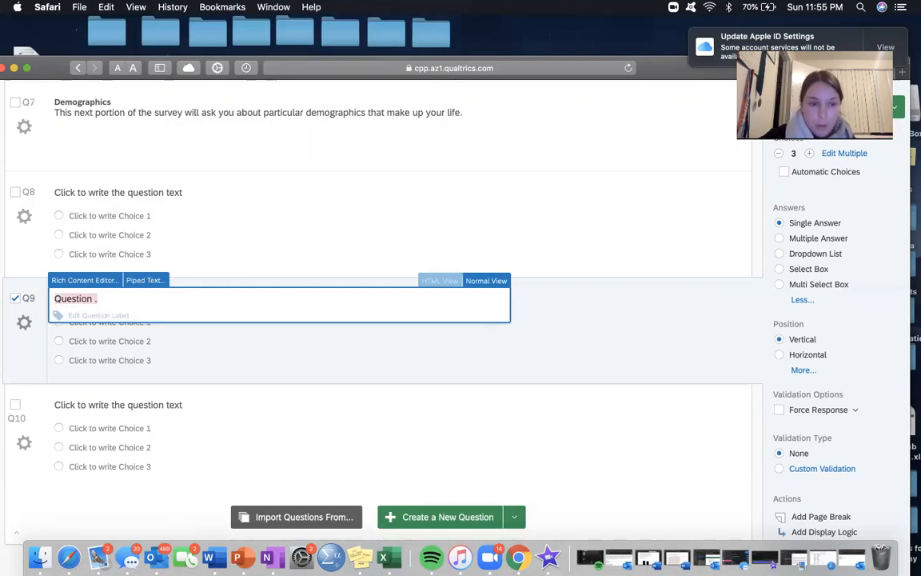
{"action": "key", "text": "BackSpace"}
{"action": "left_click", "coordinate": [237, 376]}
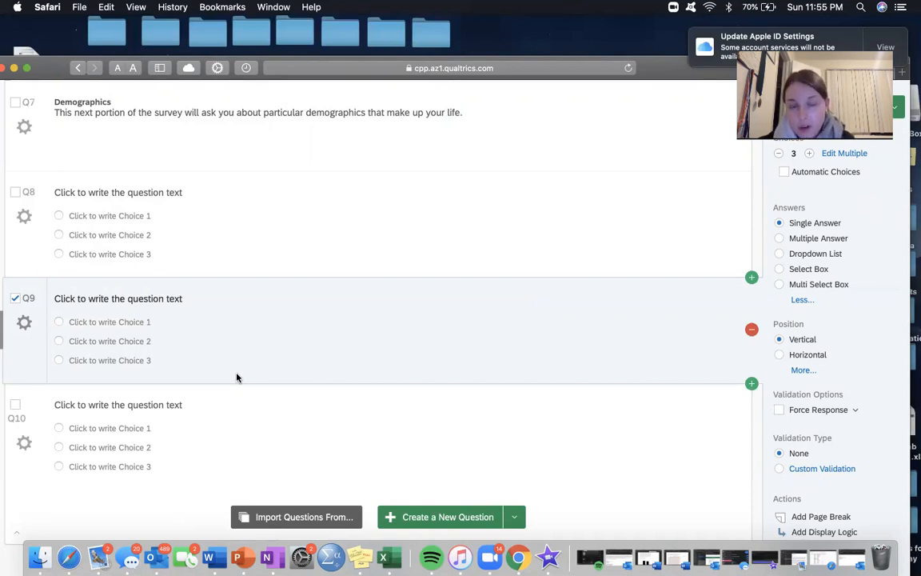
Step: Open the survey's Look and Feel settings and examine the desktop survey preview from start to end
{"action": "scroll", "coordinate": [236, 376], "scroll_direction": "down", "scroll_amount": 3}
{"action": "scroll", "coordinate": [236, 376], "scroll_direction": "up", "scroll_amount": 10}
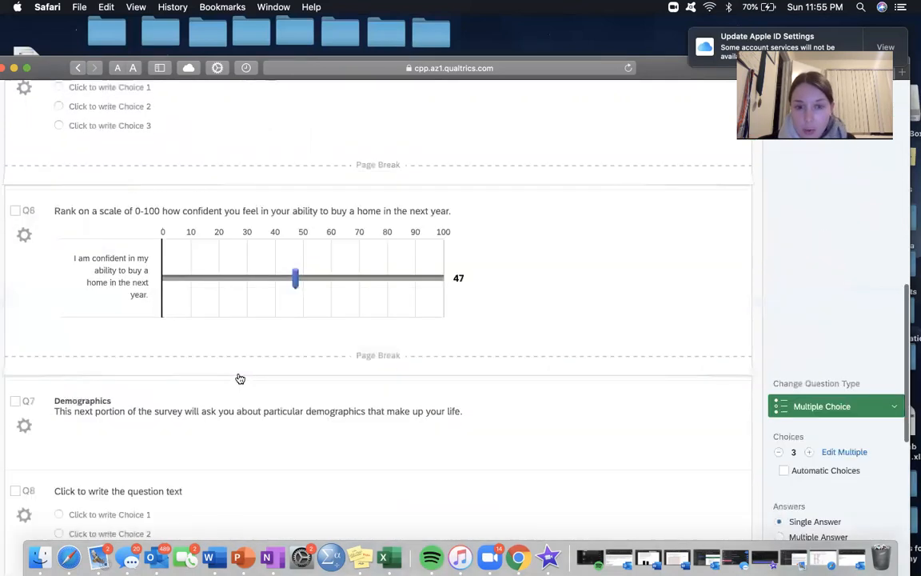
{"action": "scroll", "coordinate": [240, 379], "scroll_direction": "up", "scroll_amount": 2}
{"action": "scroll", "coordinate": [239, 378], "scroll_direction": "down", "scroll_amount": 10}
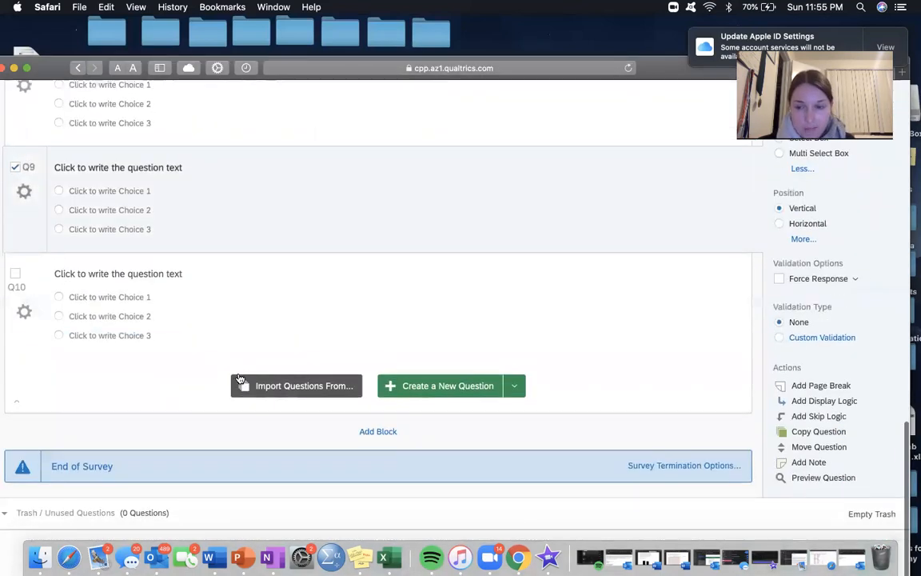
{"action": "scroll", "coordinate": [240, 378], "scroll_direction": "up", "scroll_amount": 10}
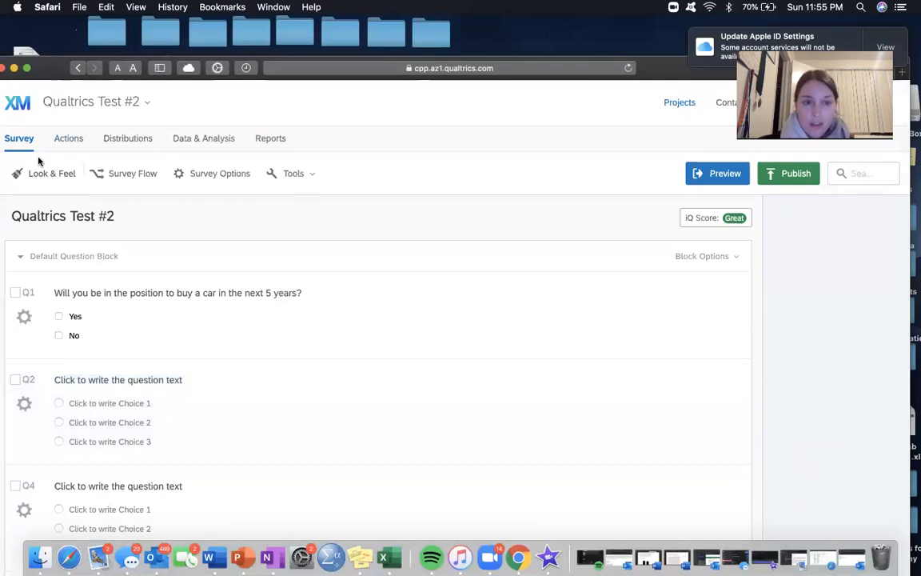
{"action": "left_click", "coordinate": [68, 176]}
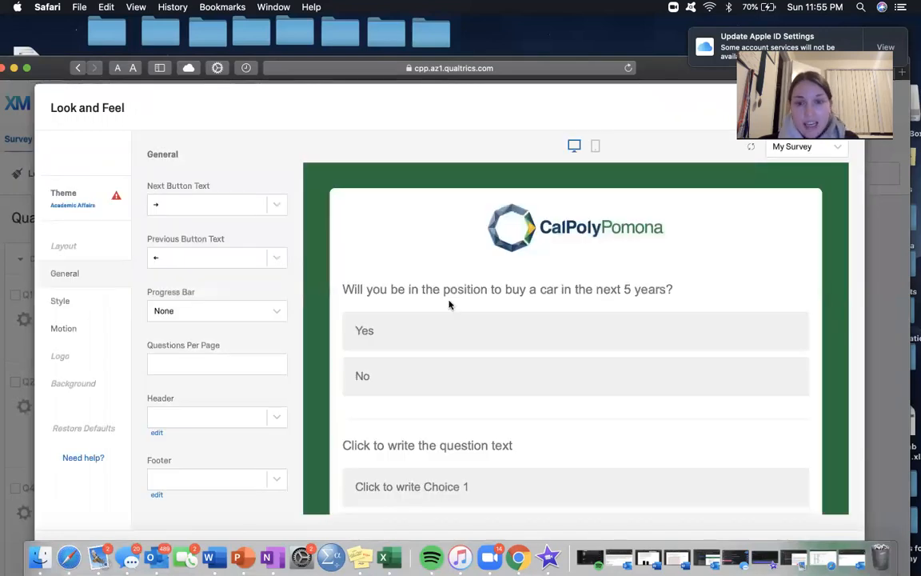
{"action": "scroll", "coordinate": [449, 303], "scroll_direction": "down", "scroll_amount": 10}
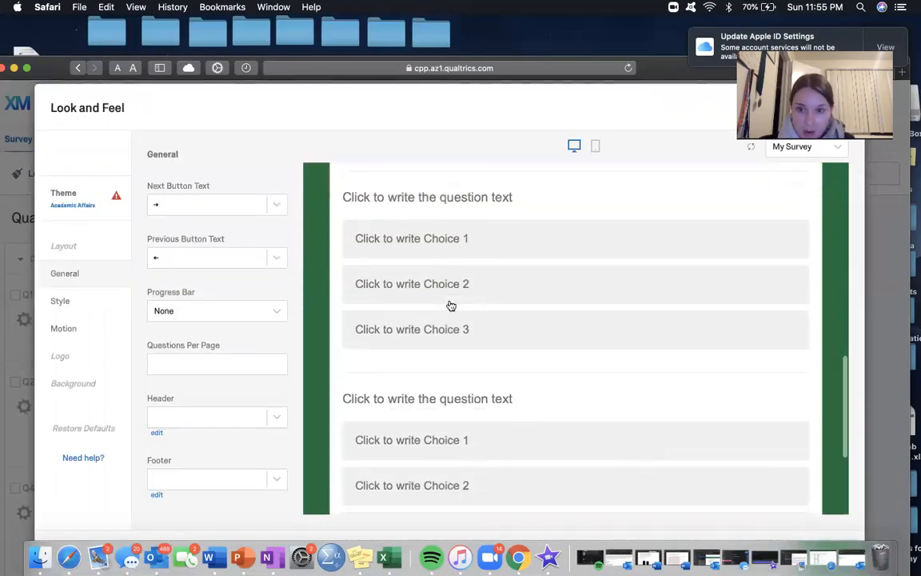
{"action": "scroll", "coordinate": [450, 304], "scroll_direction": "down", "scroll_amount": 3}
{"action": "scroll", "coordinate": [447, 303], "scroll_direction": "up", "scroll_amount": 15}
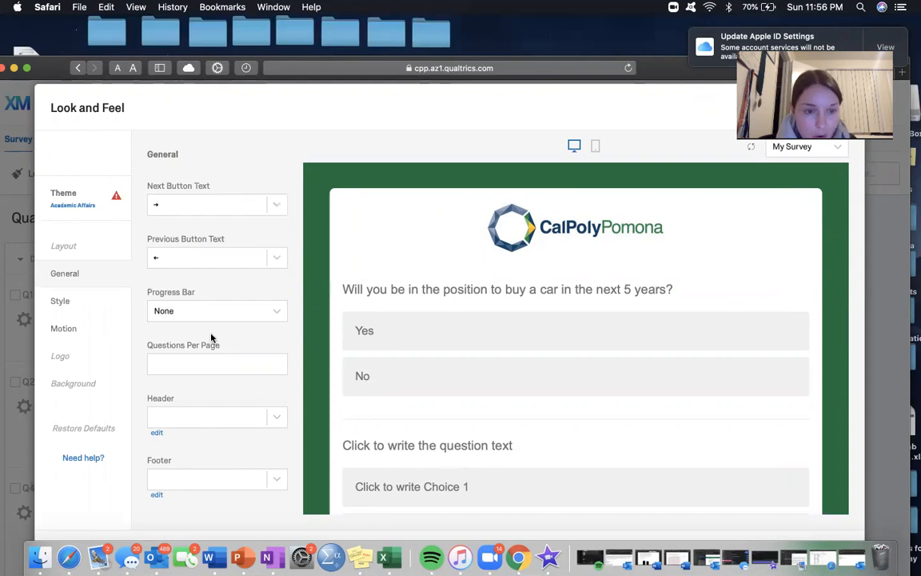
Step: Examine the Academic Affairs theme's General, Style and Motion settings, including the Next Button Text options
{"action": "scroll", "coordinate": [214, 340], "scroll_direction": "down", "scroll_amount": 1}
{"action": "scroll", "coordinate": [397, 402], "scroll_direction": "down", "scroll_amount": 5}
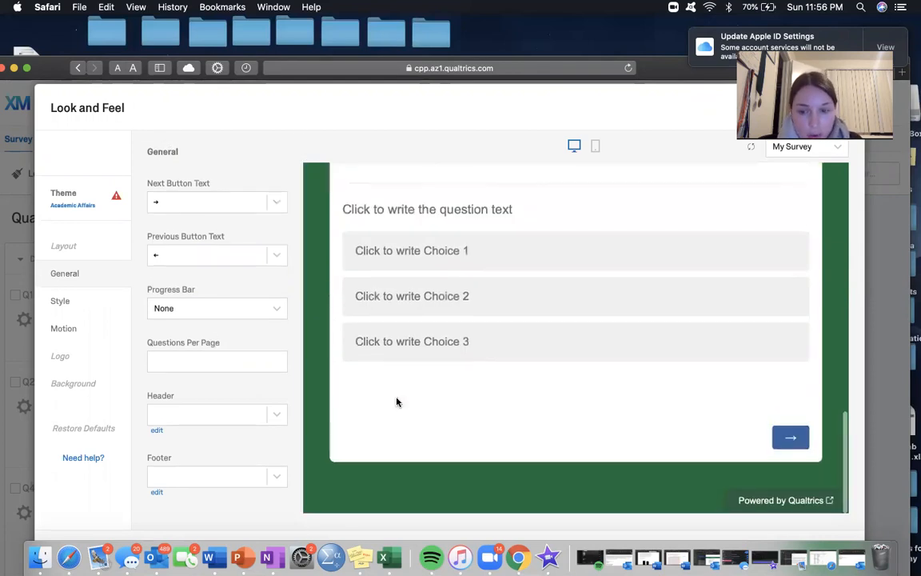
{"action": "scroll", "coordinate": [397, 401], "scroll_direction": "up", "scroll_amount": 5}
{"action": "left_click", "coordinate": [276, 202]}
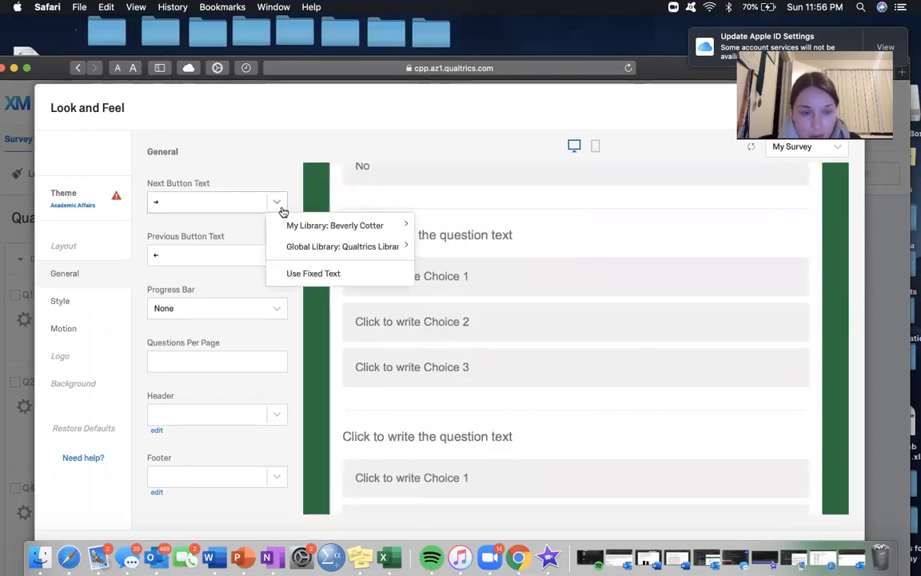
{"action": "left_click", "coordinate": [78, 245]}
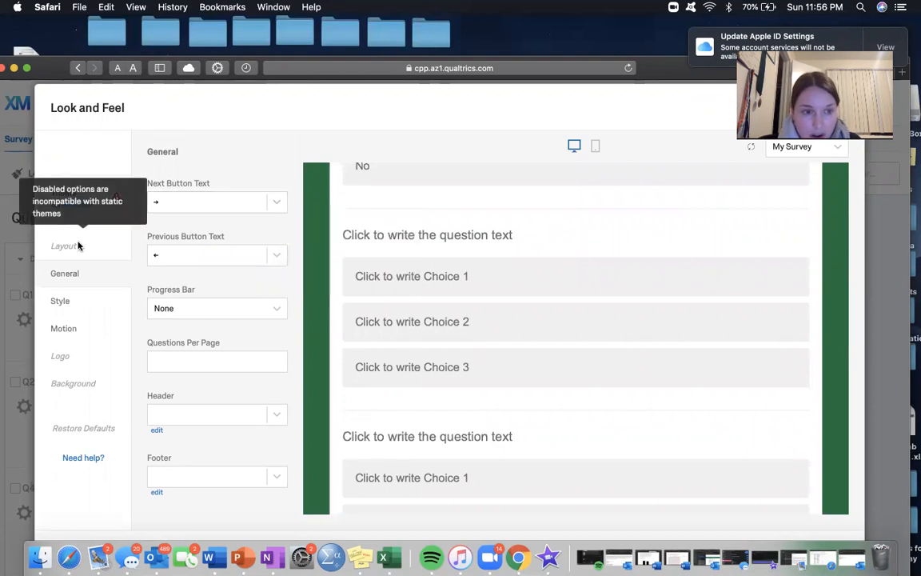
{"action": "left_click", "coordinate": [68, 301]}
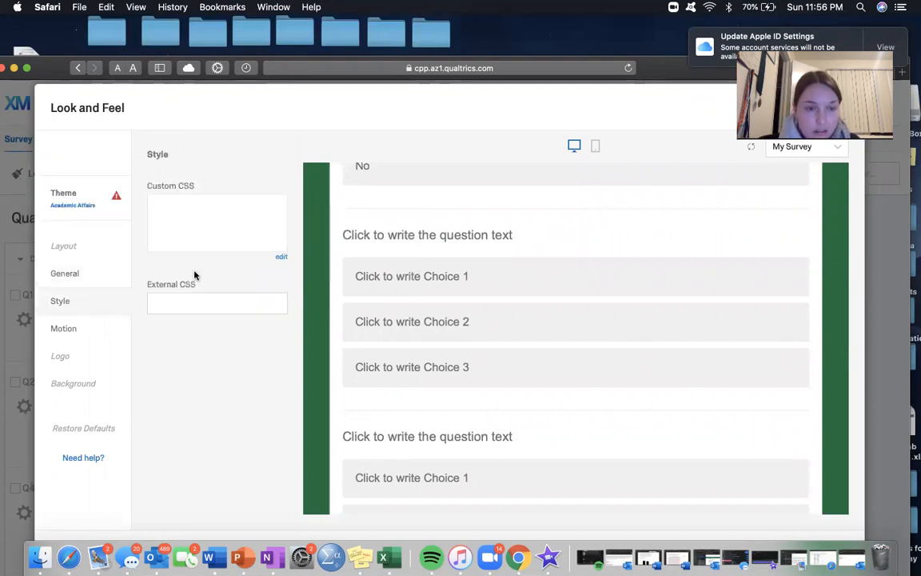
{"action": "left_click", "coordinate": [90, 328]}
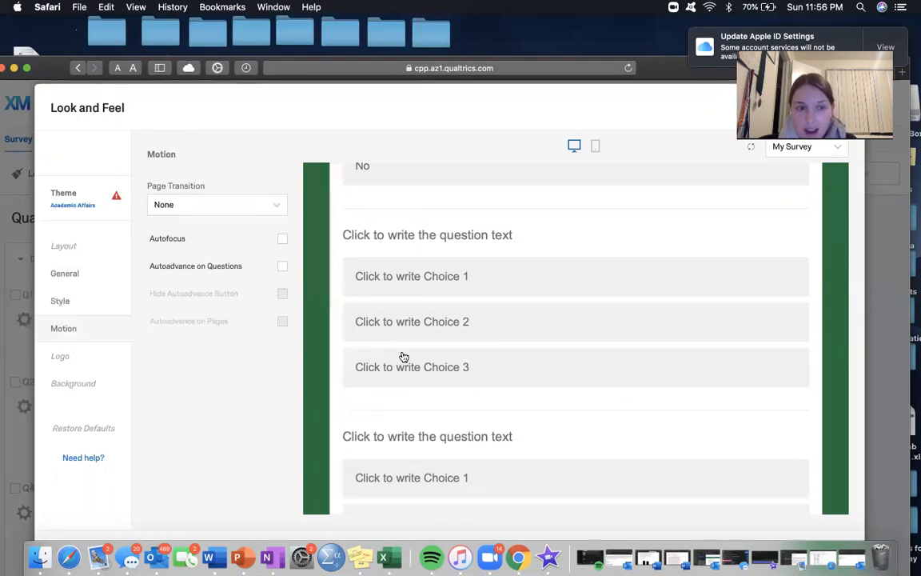
Step: Switch the survey theme to the Blank dynamic theme
{"action": "left_click", "coordinate": [120, 214]}
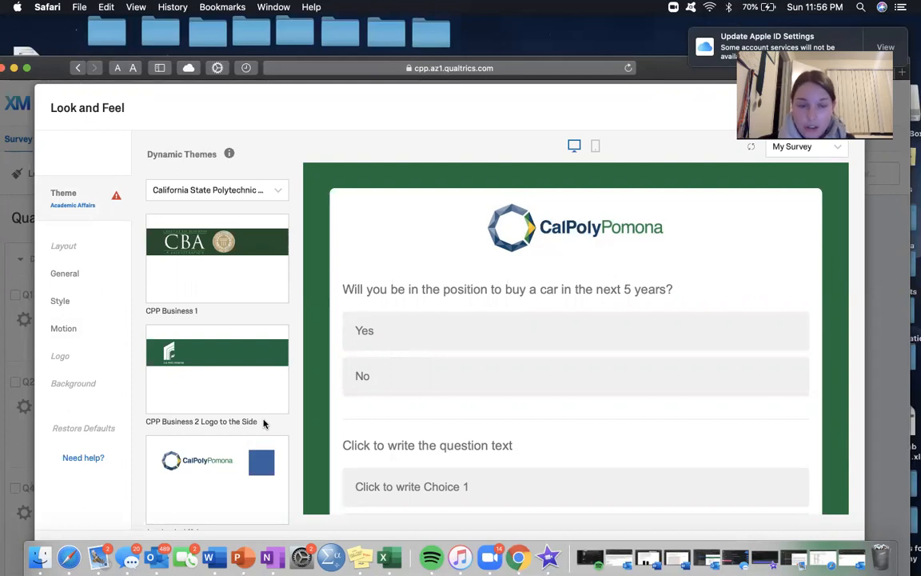
{"action": "scroll", "coordinate": [240, 335], "scroll_direction": "down", "scroll_amount": 10}
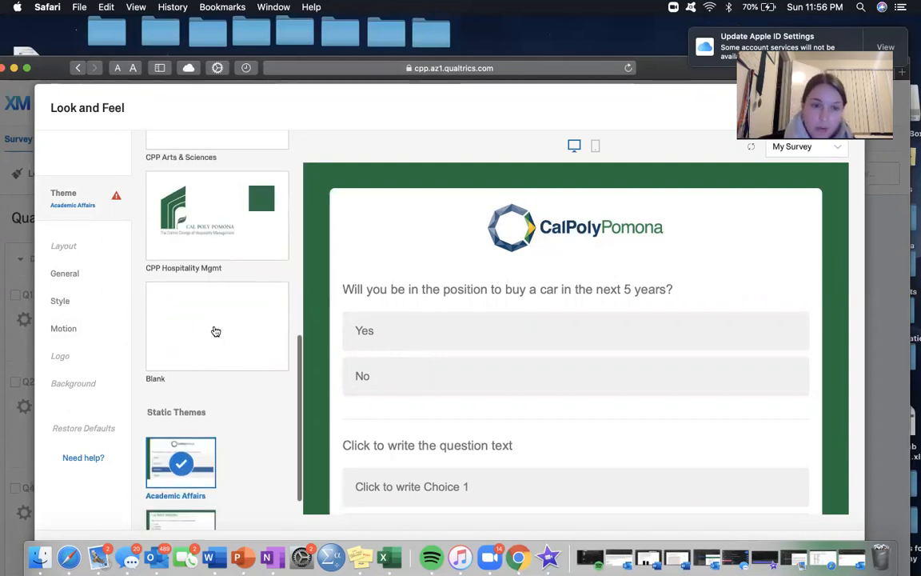
{"action": "left_click", "coordinate": [215, 331]}
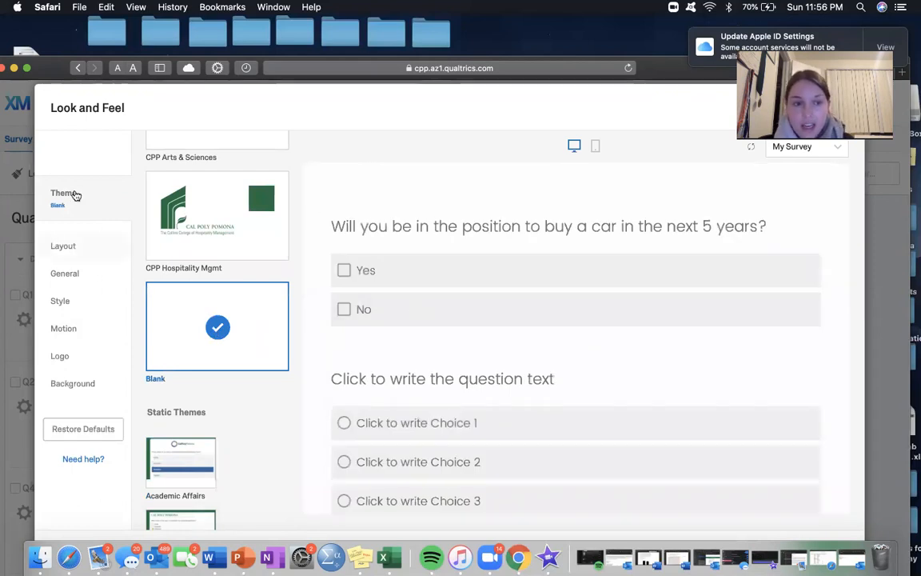
Step: Try the Modern and Flat layouts on the survey and settle on the Classic layout
{"action": "left_click", "coordinate": [64, 245]}
{"action": "left_click", "coordinate": [259, 318]}
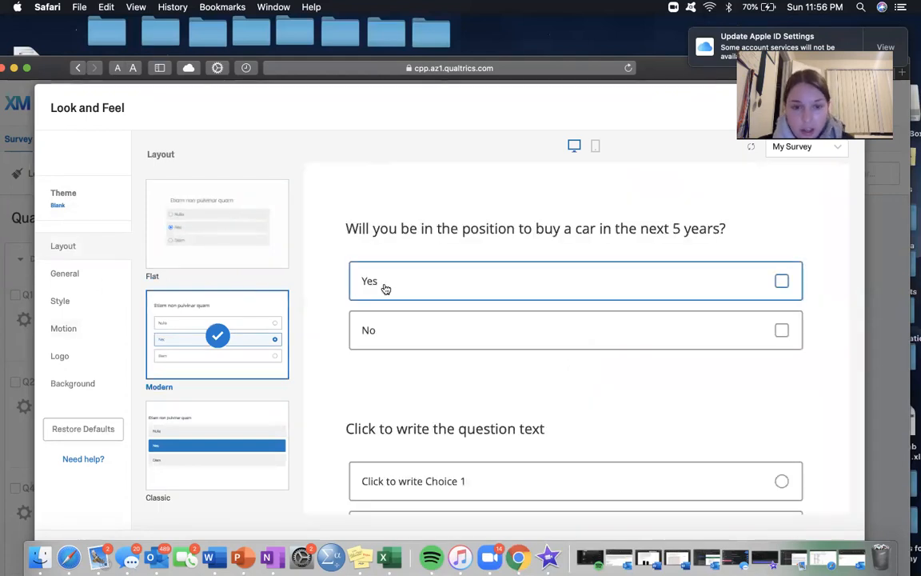
{"action": "left_click", "coordinate": [212, 260]}
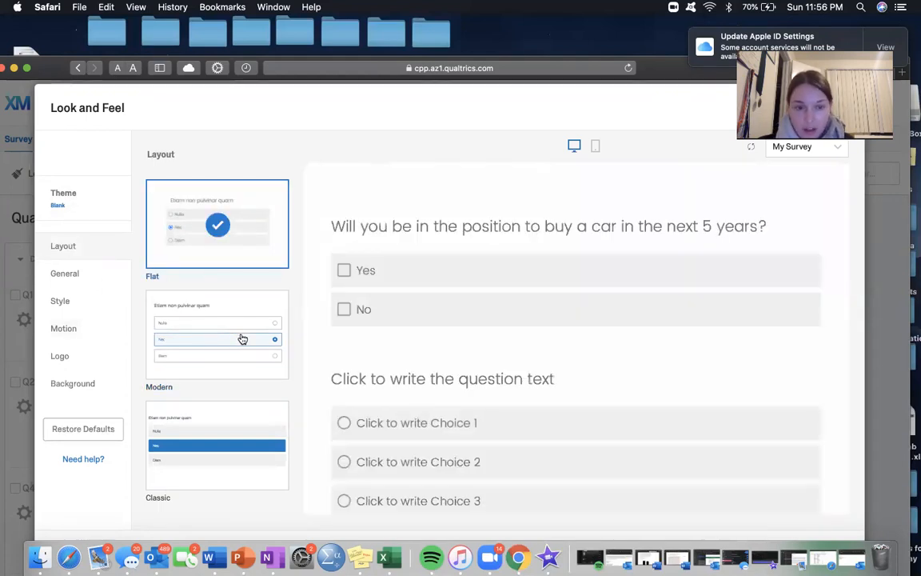
{"action": "left_click", "coordinate": [213, 449]}
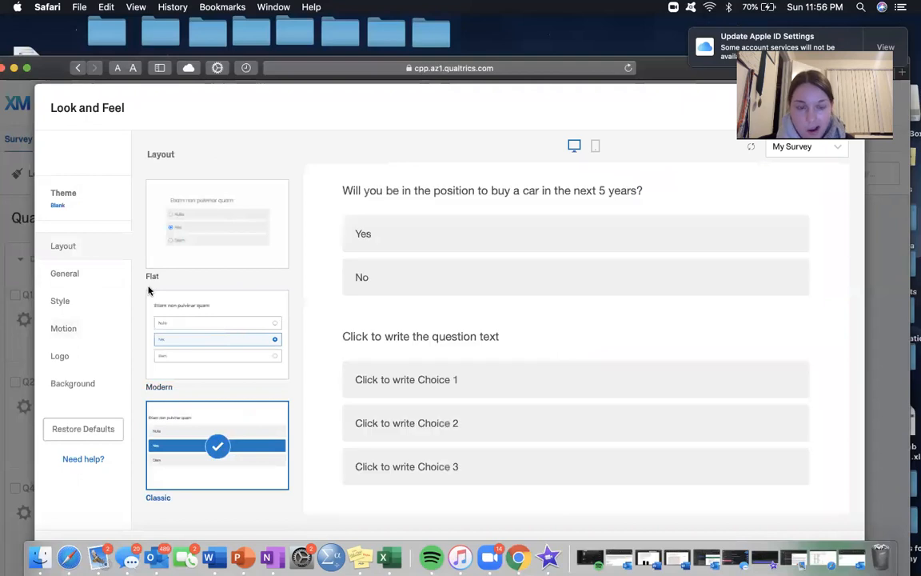
Step: Check the Next Button Text options in the General settings of the Blank theme
{"action": "left_click", "coordinate": [76, 273]}
{"action": "left_click", "coordinate": [263, 210]}
{"action": "left_click", "coordinate": [282, 206]}
Step: Set the style's primary color to bright pink #f20bff
{"action": "left_click", "coordinate": [77, 298]}
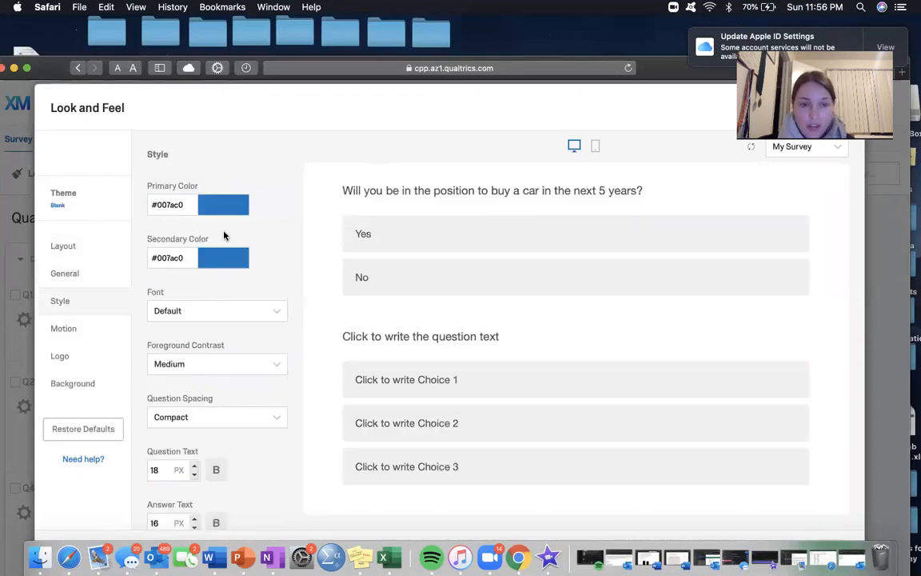
{"action": "left_click", "coordinate": [207, 205]}
{"action": "left_click", "coordinate": [227, 204]}
{"action": "left_click", "coordinate": [228, 205]}
{"action": "left_click_drag", "start_coordinate": [243, 310], "coordinate": [261, 312]}
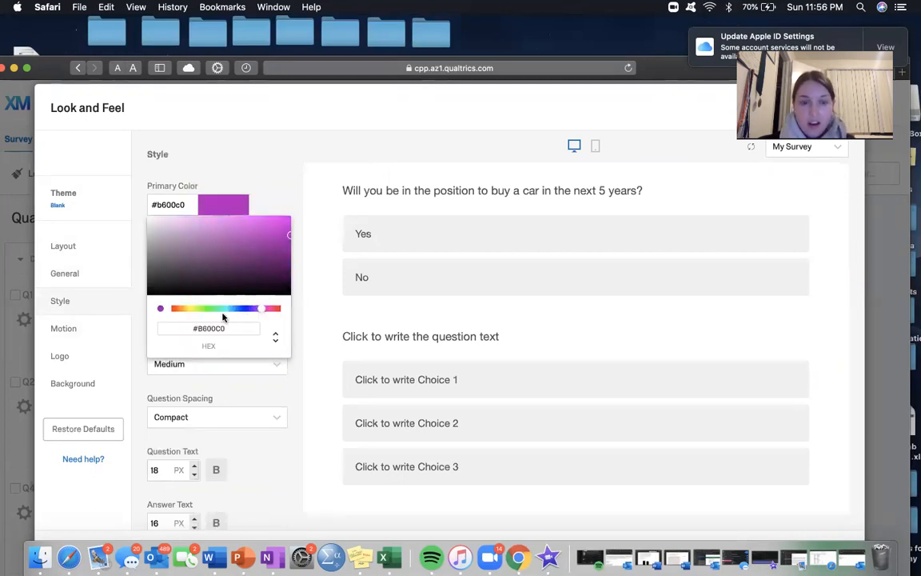
{"action": "left_click_drag", "start_coordinate": [244, 253], "coordinate": [284, 208]}
{"action": "left_click", "coordinate": [288, 193]}
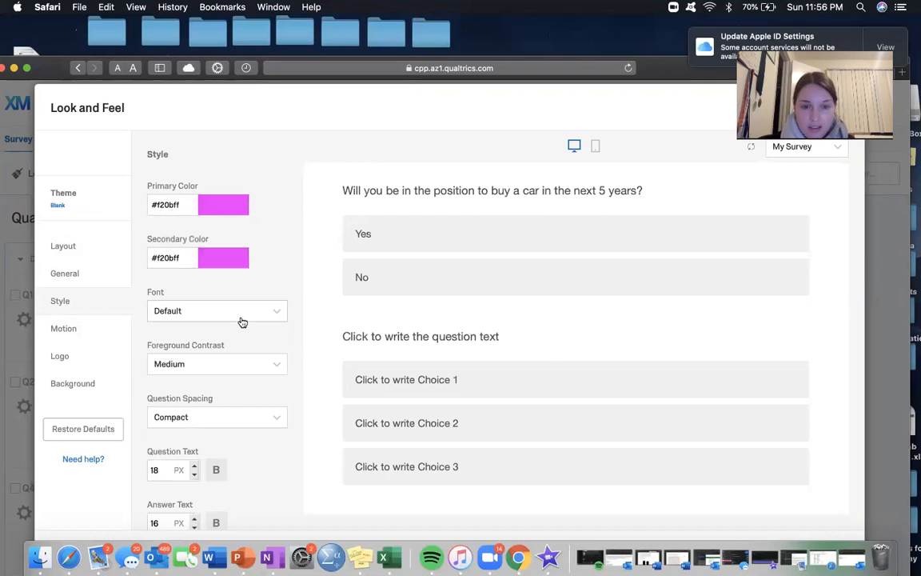
Step: Check the question text size in the Style settings and close Look and Feel to return to the survey questions
{"action": "scroll", "coordinate": [243, 320], "scroll_direction": "down", "scroll_amount": 5}
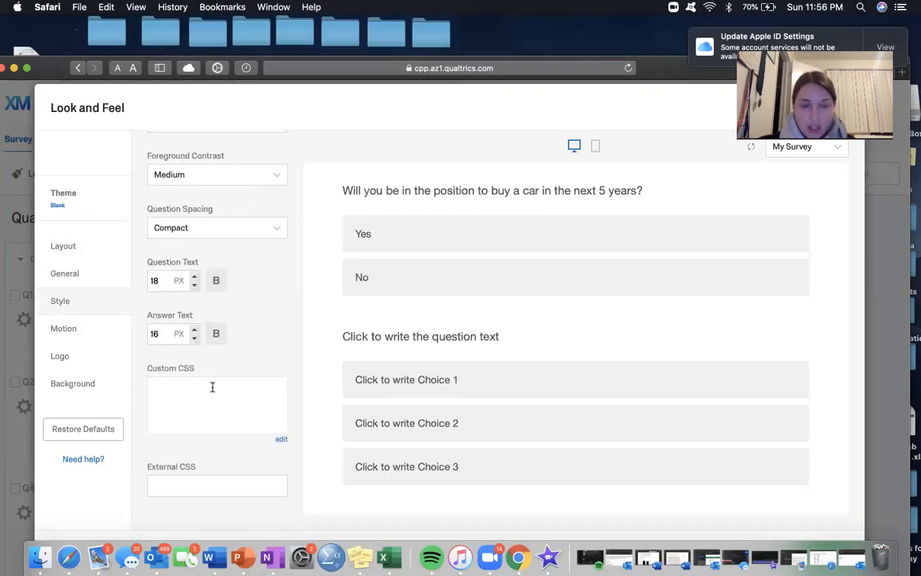
{"action": "left_click", "coordinate": [161, 278]}
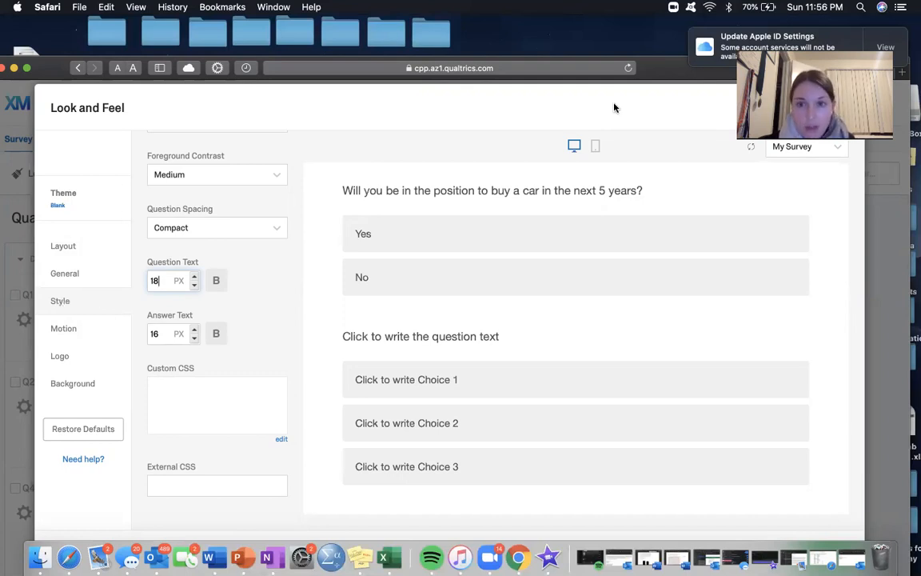
{"action": "left_click", "coordinate": [23, 460]}
{"action": "left_click_drag", "start_coordinate": [673, 68], "coordinate": [669, 30]}
{"action": "left_click", "coordinate": [765, 520]}
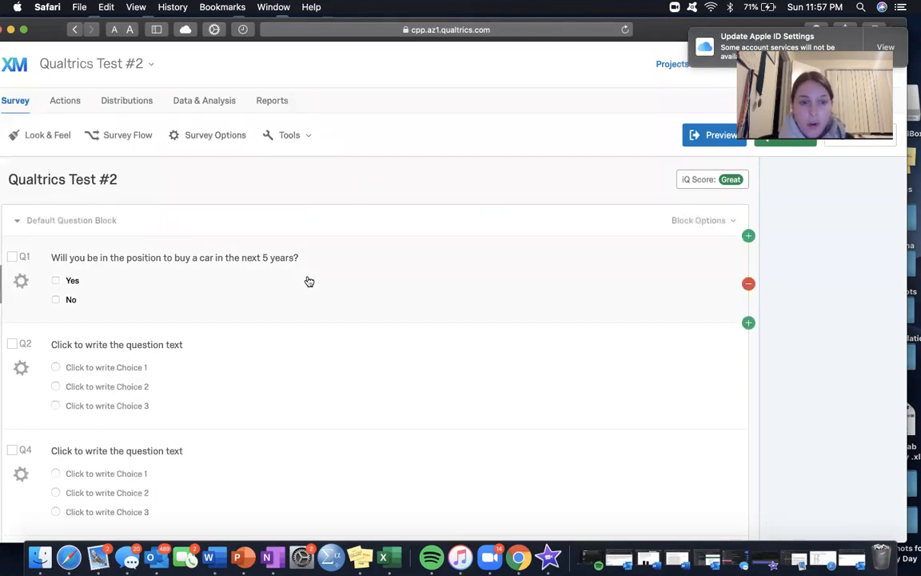
{"action": "scroll", "coordinate": [309, 280], "scroll_direction": "down", "scroll_amount": 5}
{"action": "scroll", "coordinate": [309, 282], "scroll_direction": "up", "scroll_amount": 6}
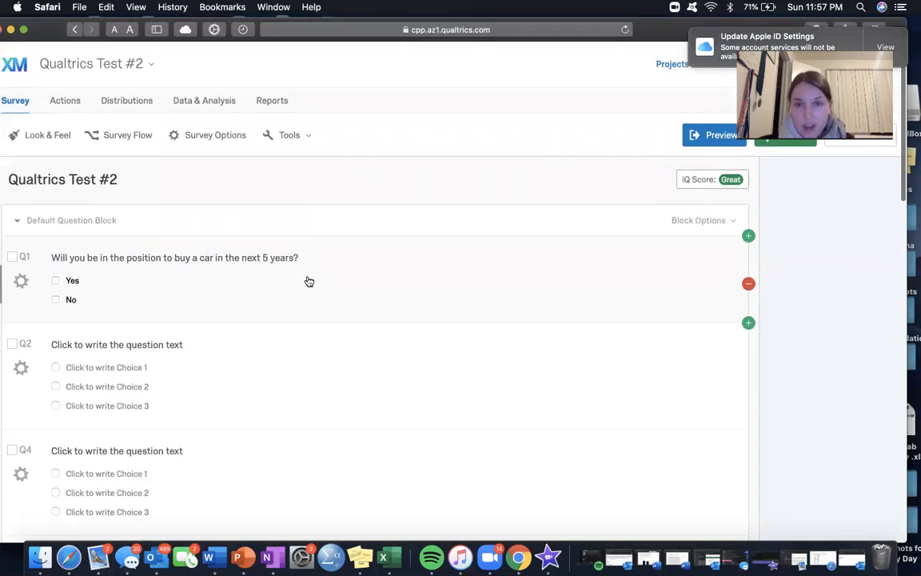
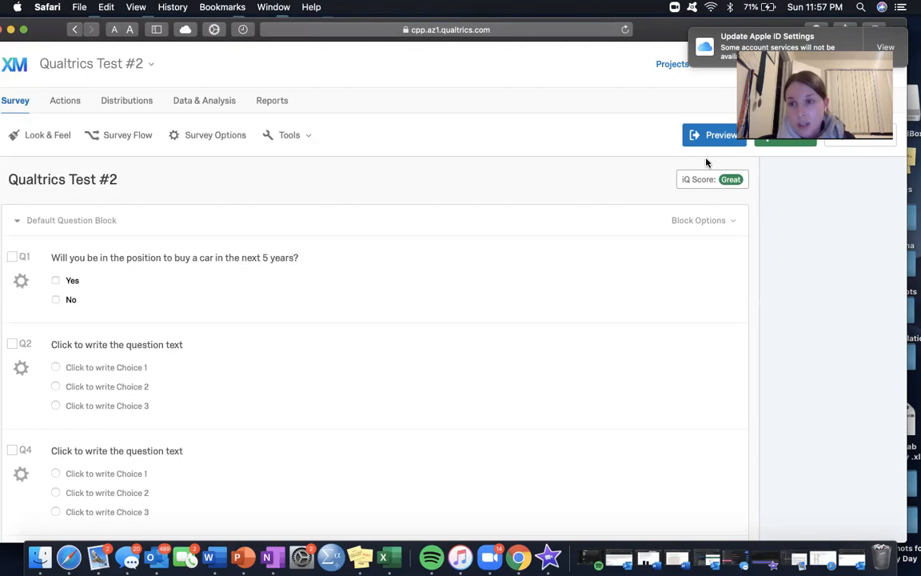
Step: Run the survey accessibility check, review the suggested improvements and close them
{"action": "left_click", "coordinate": [307, 135]}
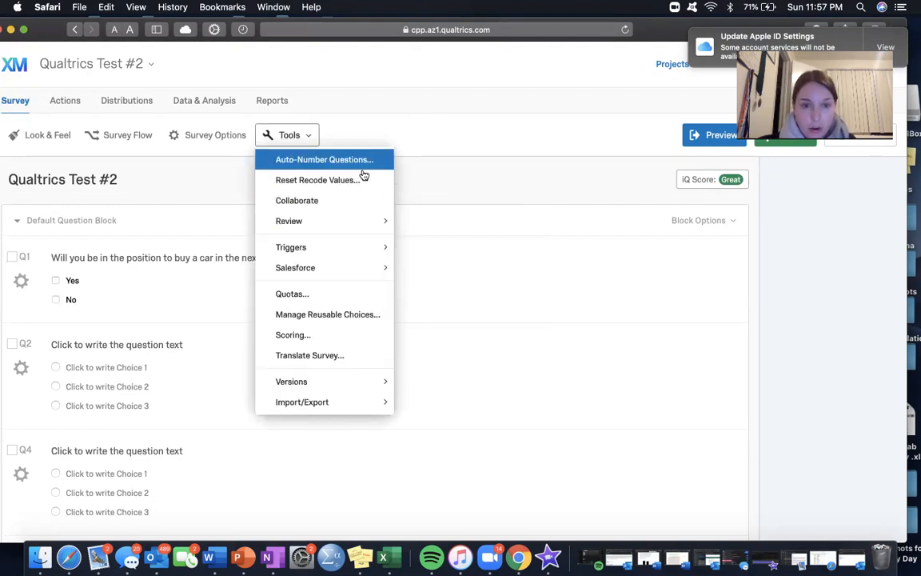
{"action": "mouse_move", "coordinate": [370, 246]}
{"action": "mouse_move", "coordinate": [366, 224]}
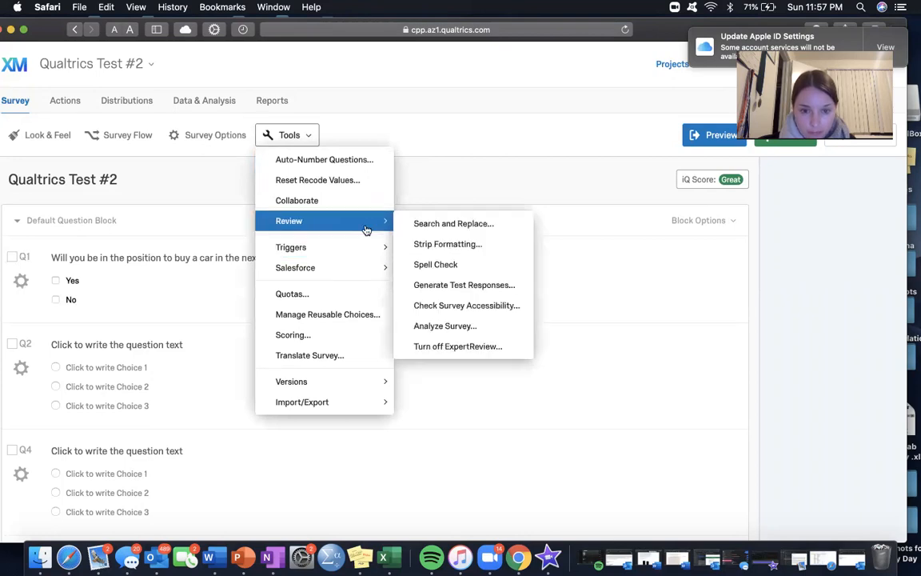
{"action": "left_click", "coordinate": [442, 305]}
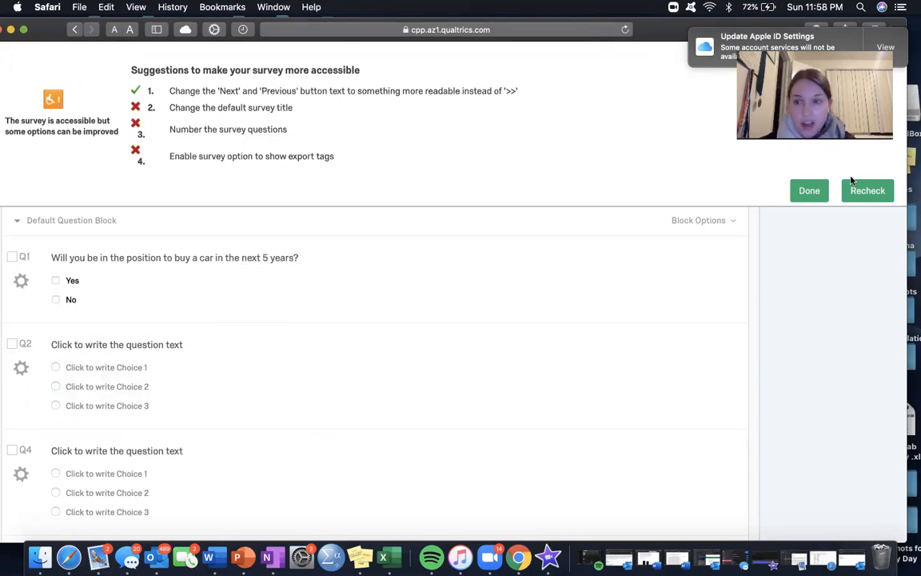
{"action": "left_click", "coordinate": [808, 190]}
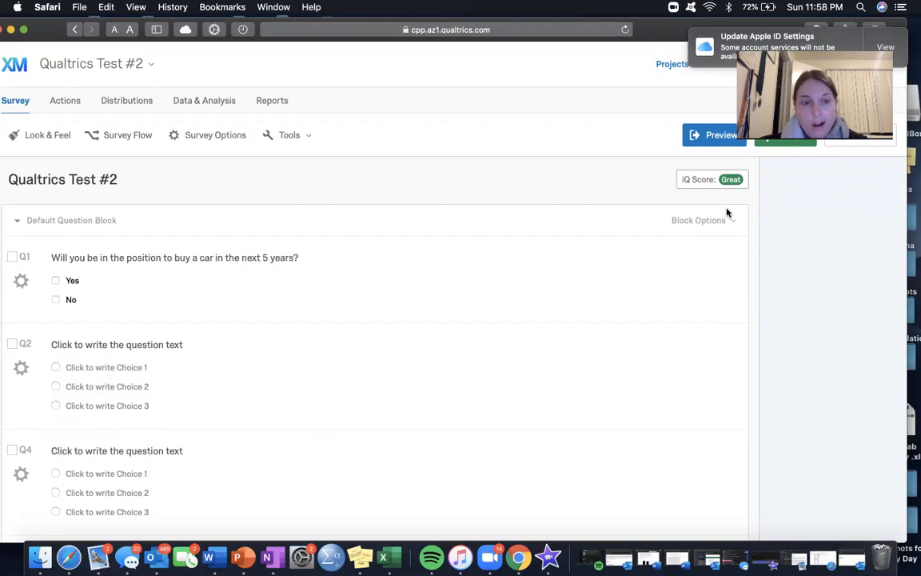
{"action": "left_click", "coordinate": [286, 136]}
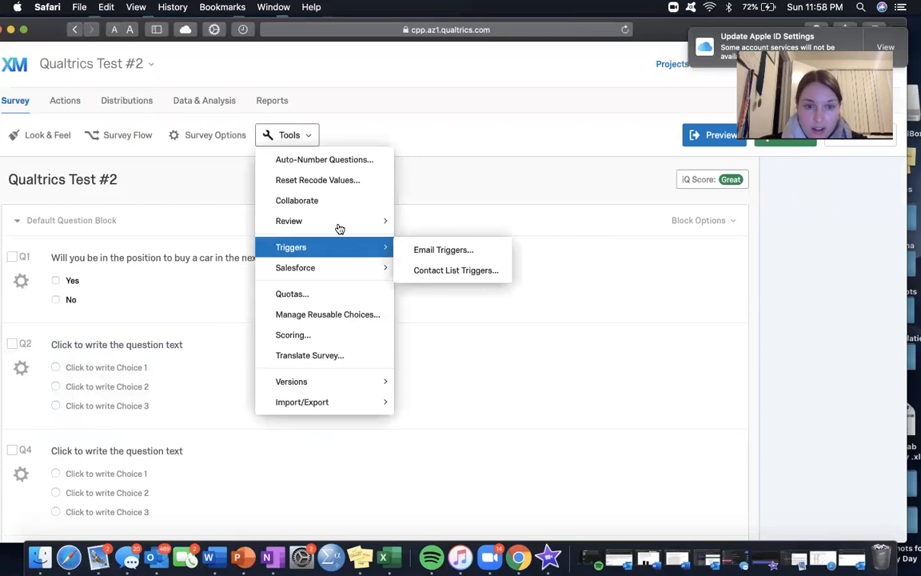
{"action": "mouse_move", "coordinate": [360, 221]}
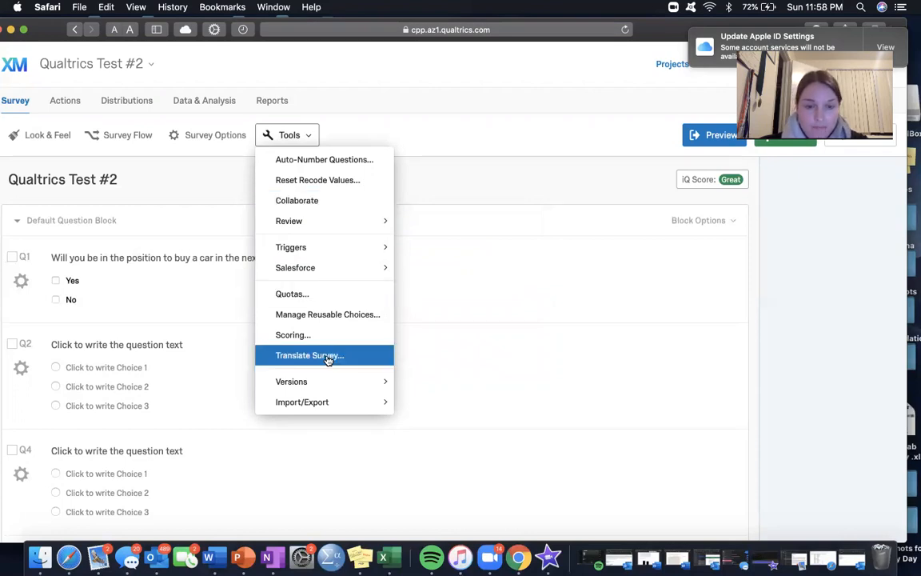
{"action": "mouse_move", "coordinate": [328, 382]}
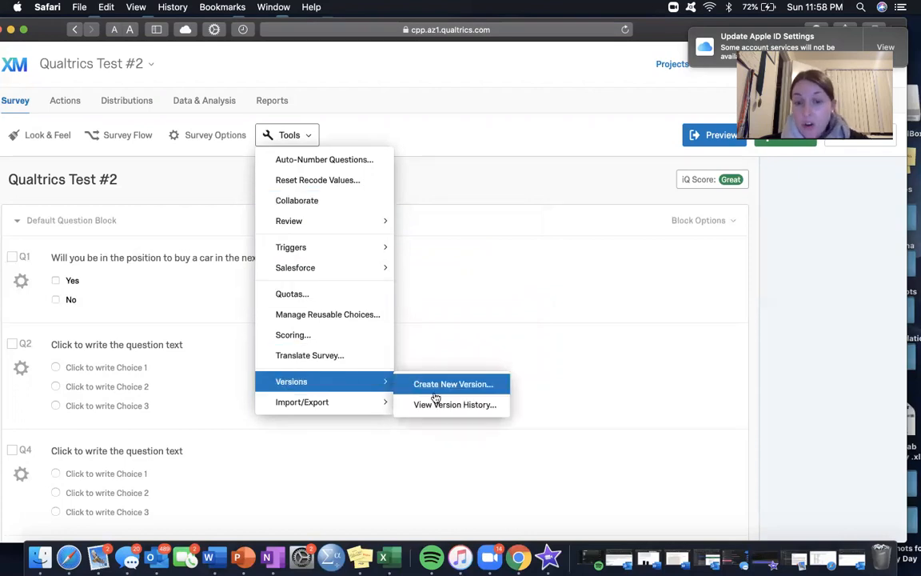
{"action": "mouse_move", "coordinate": [382, 404]}
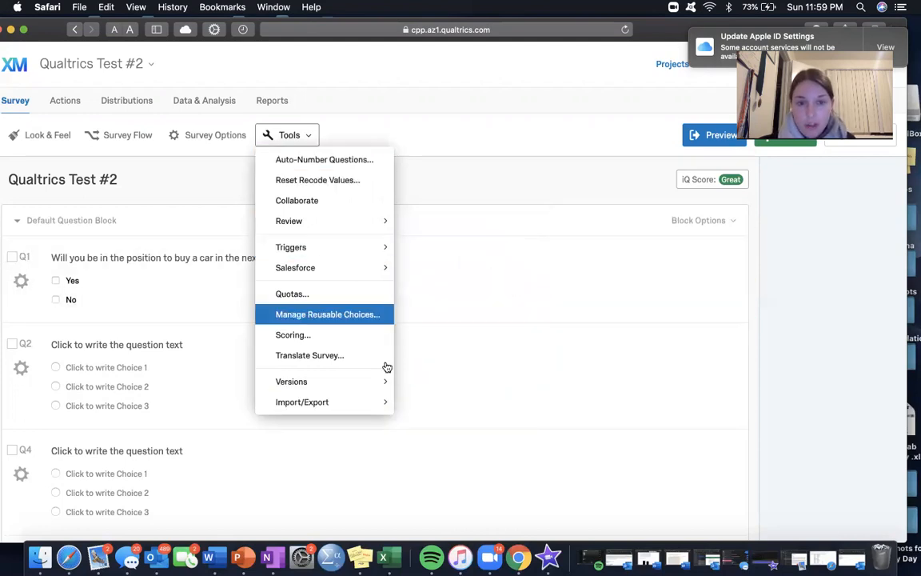
{"action": "left_click", "coordinate": [486, 136]}
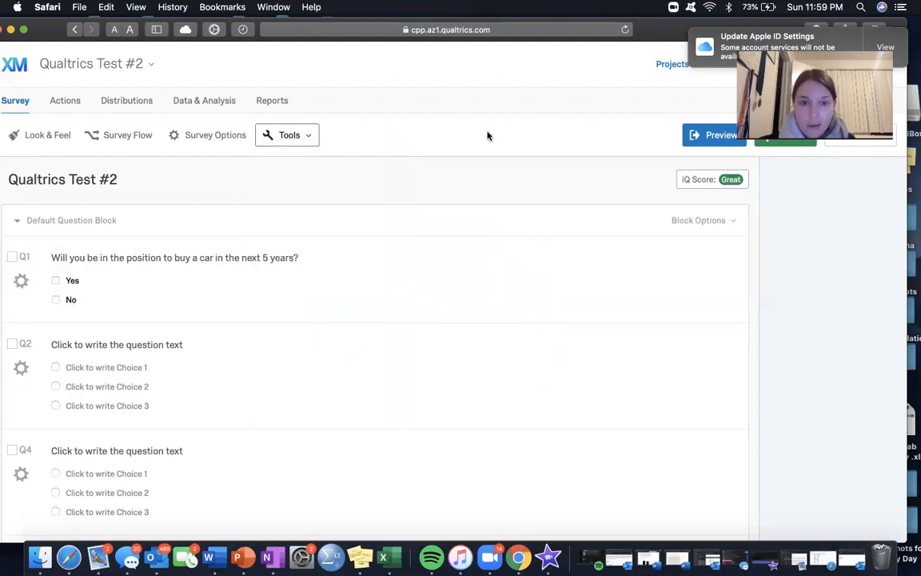
Step: Review the Survey Options from experience to partial completion, including the available survey languages, keeping English (US)
{"action": "left_click", "coordinate": [226, 136]}
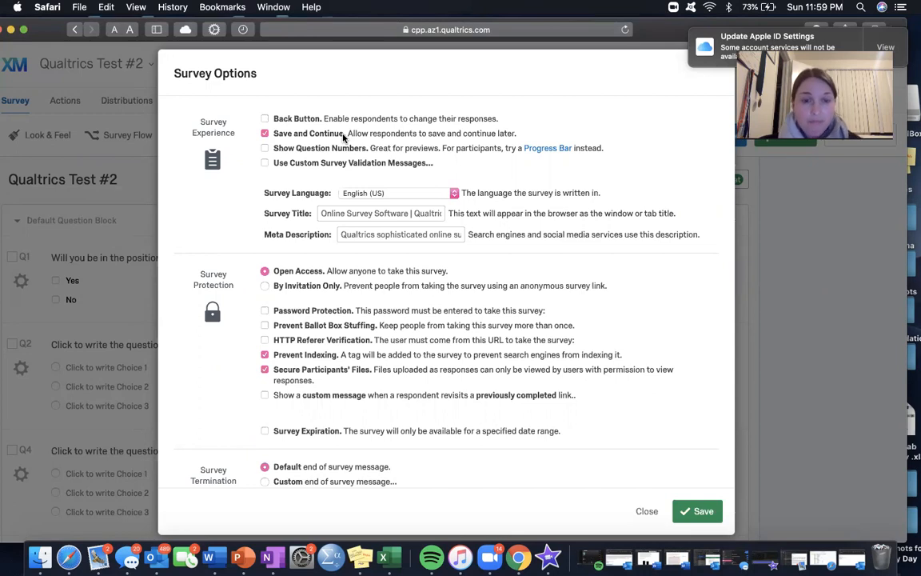
{"action": "left_click", "coordinate": [385, 195]}
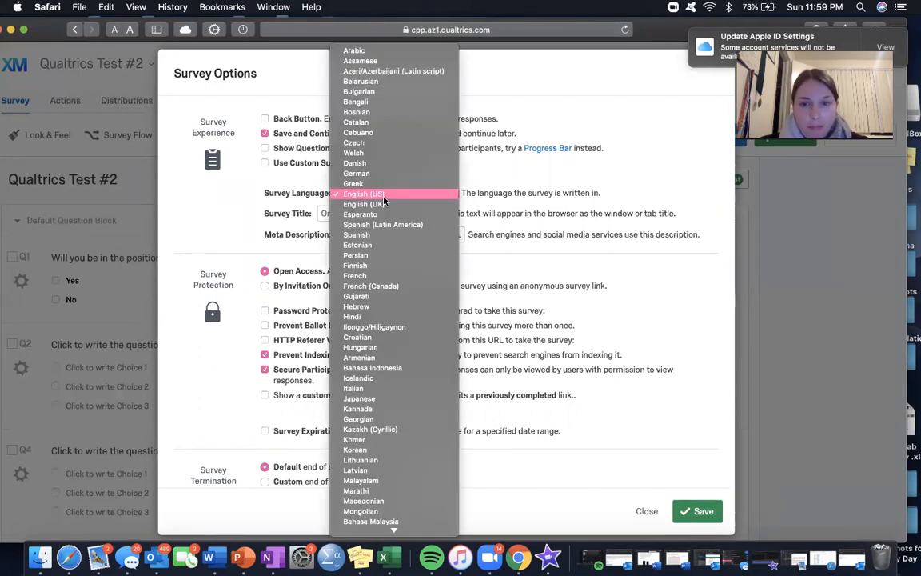
{"action": "left_click", "coordinate": [385, 200]}
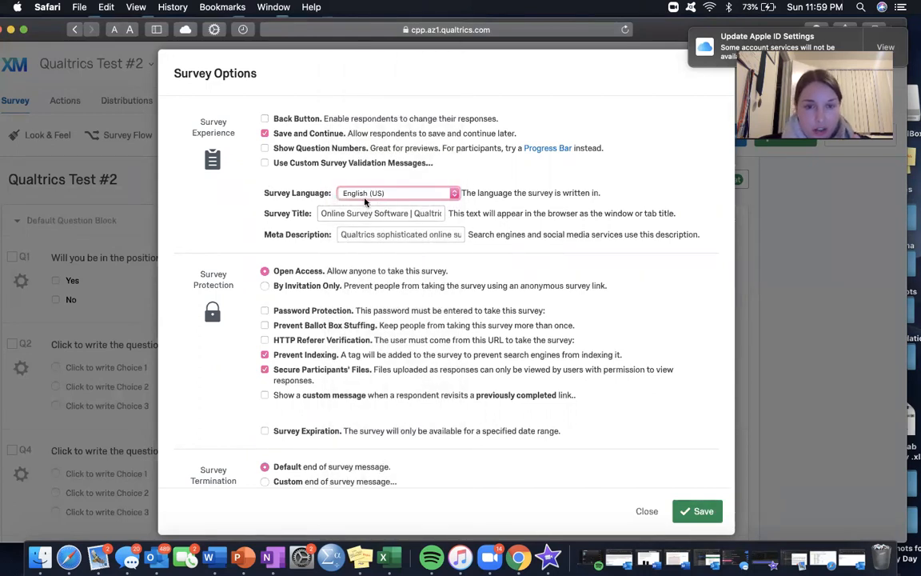
{"action": "left_click", "coordinate": [265, 149]}
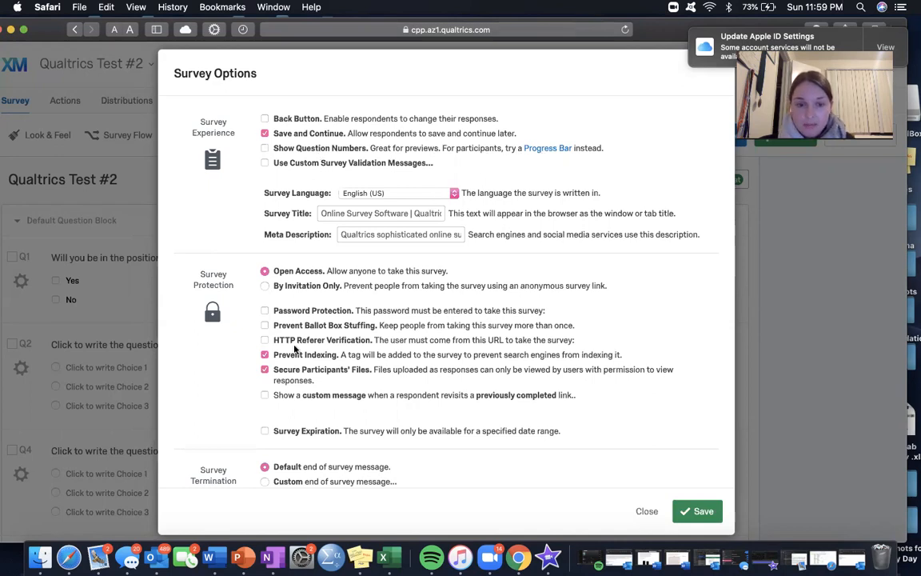
{"action": "scroll", "coordinate": [294, 349], "scroll_direction": "down", "scroll_amount": 8}
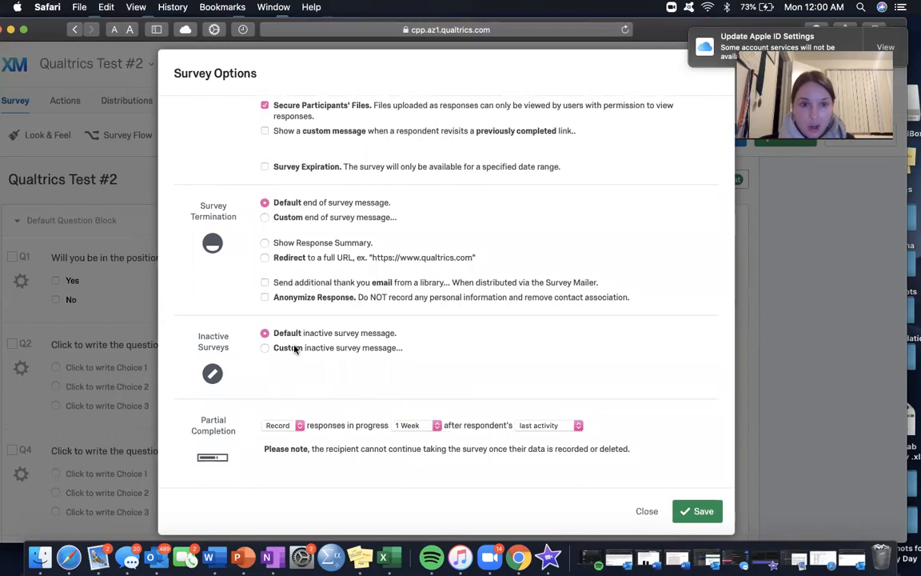
{"action": "scroll", "coordinate": [294, 349], "scroll_direction": "up", "scroll_amount": 3}
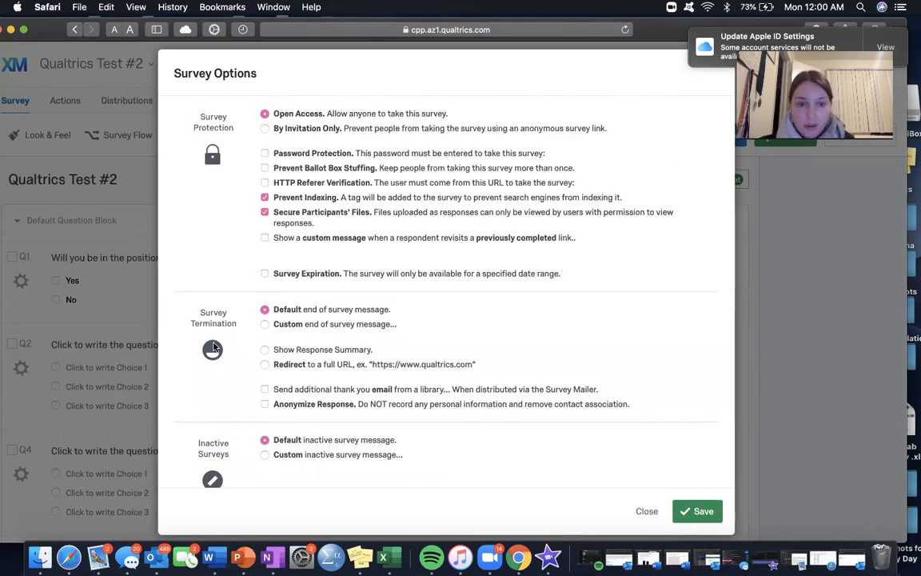
Step: Try a custom end of survey message, check the saved message libraries and close Survey Options without saving
{"action": "left_click", "coordinate": [278, 326]}
{"action": "left_click", "coordinate": [308, 339]}
{"action": "mouse_move", "coordinate": [385, 362]}
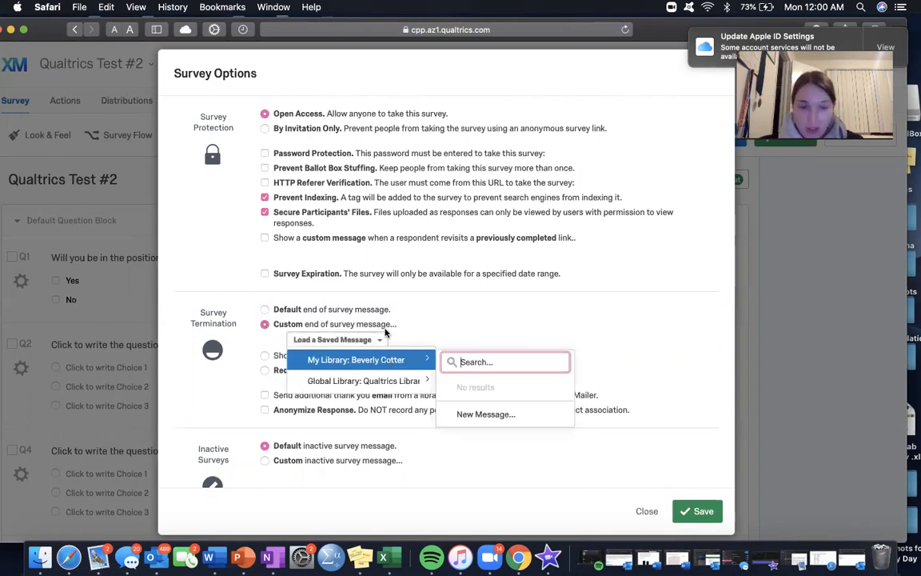
{"action": "left_click", "coordinate": [495, 301]}
{"action": "scroll", "coordinate": [428, 433], "scroll_direction": "down", "scroll_amount": 3}
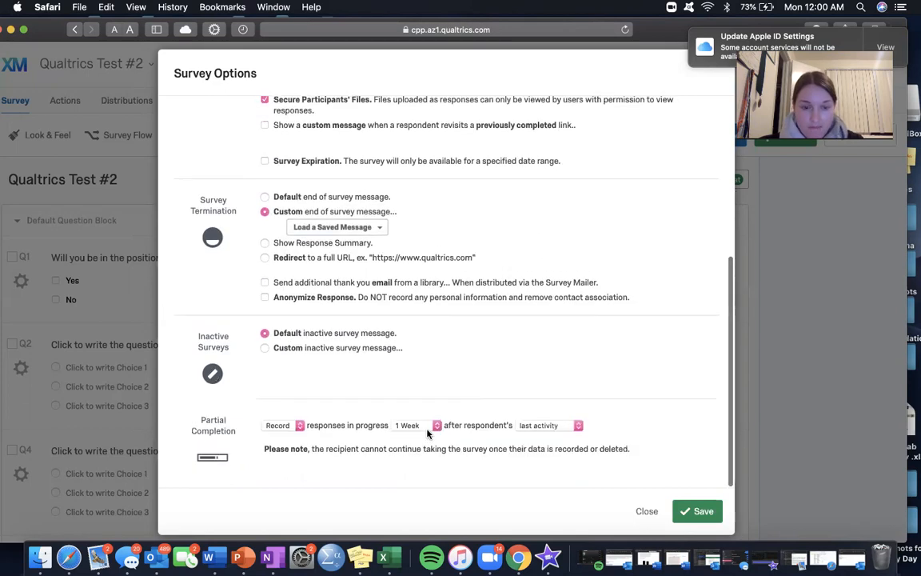
{"action": "scroll", "coordinate": [441, 357], "scroll_direction": "up", "scroll_amount": 6}
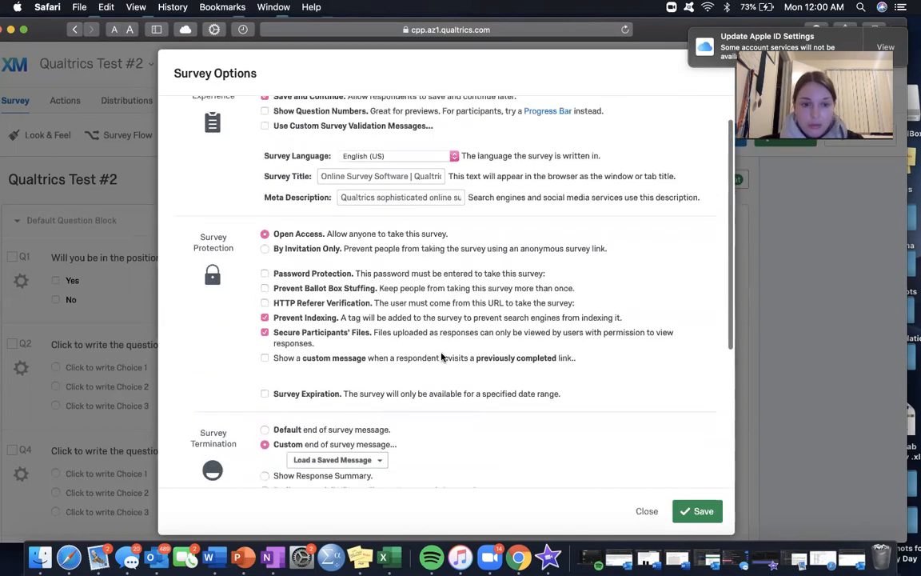
{"action": "scroll", "coordinate": [442, 357], "scroll_direction": "up", "scroll_amount": 1}
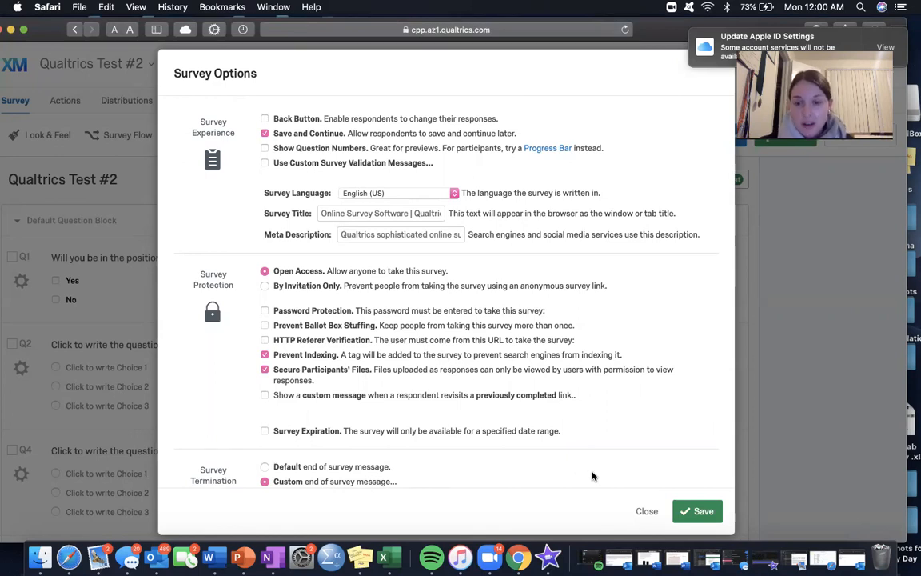
{"action": "left_click", "coordinate": [648, 511]}
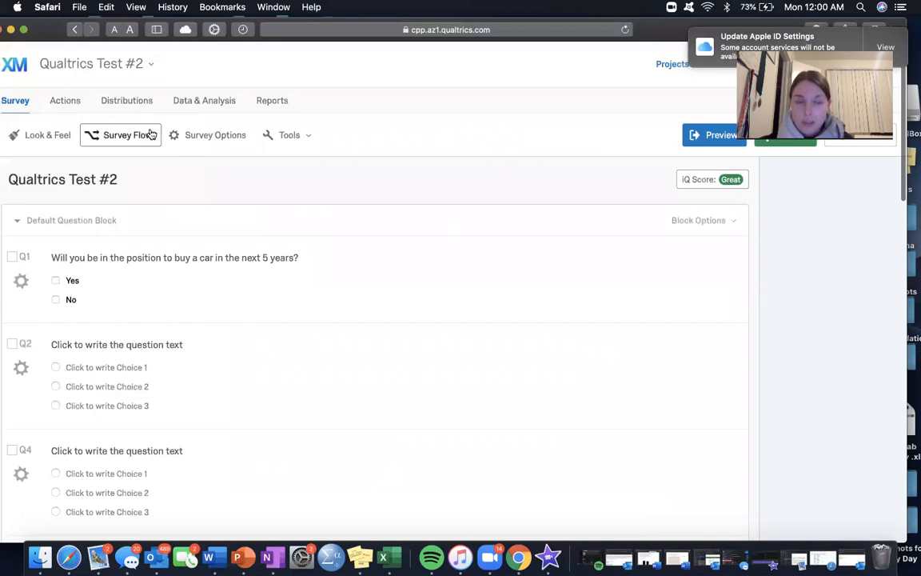
Step: Look over the survey questions down to the end of the survey and open the Actions page
{"action": "left_click", "coordinate": [59, 134]}
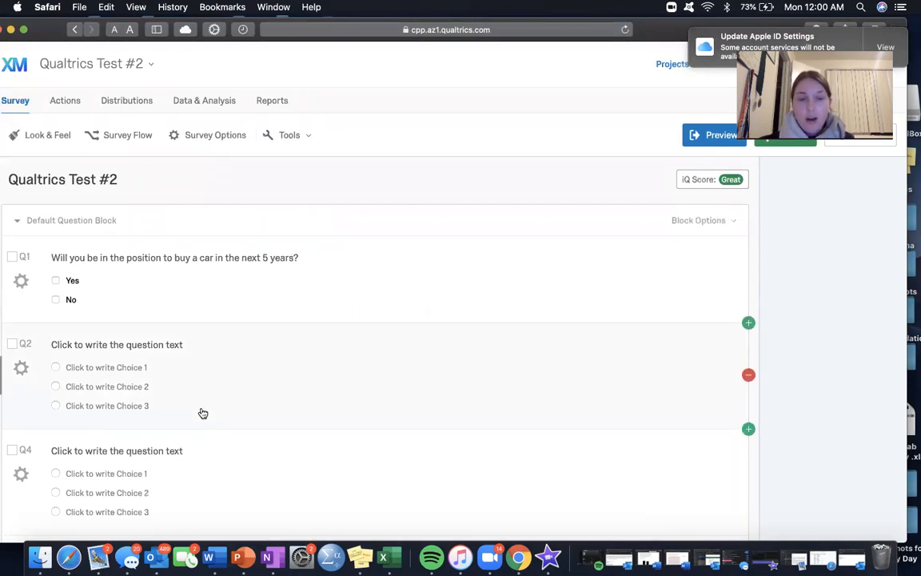
{"action": "scroll", "coordinate": [202, 411], "scroll_direction": "down", "scroll_amount": 15}
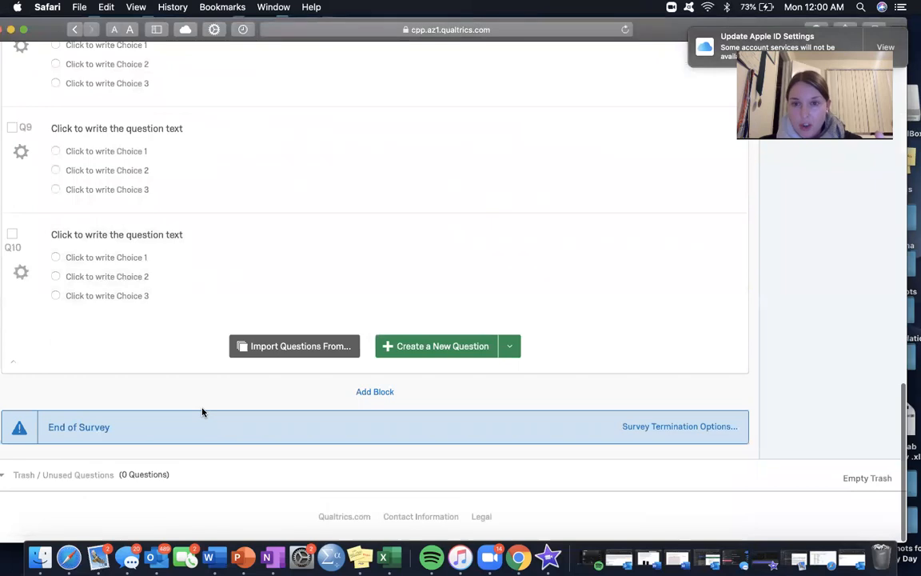
{"action": "scroll", "coordinate": [202, 411], "scroll_direction": "up", "scroll_amount": 15}
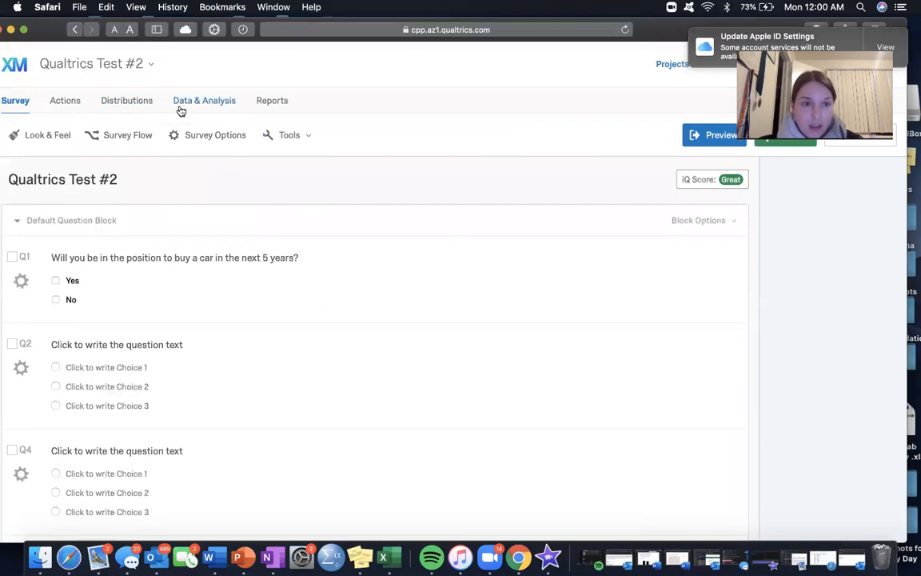
{"action": "left_click", "coordinate": [67, 96]}
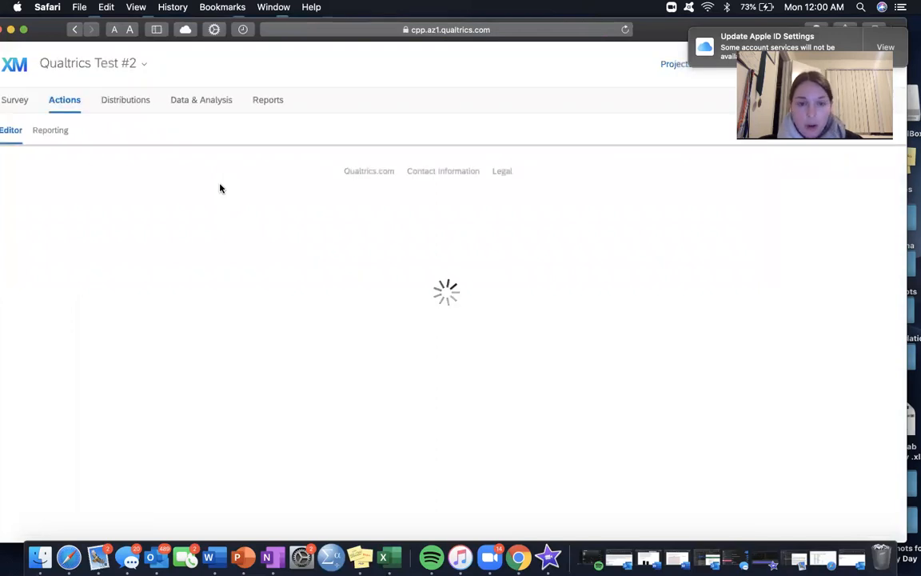
Step: Compare the CSV, TSV, Excel, XML, SPSS, Google Drive and User Submitted Files export formats in Data & Analysis, closing without downloading
{"action": "left_click", "coordinate": [189, 107]}
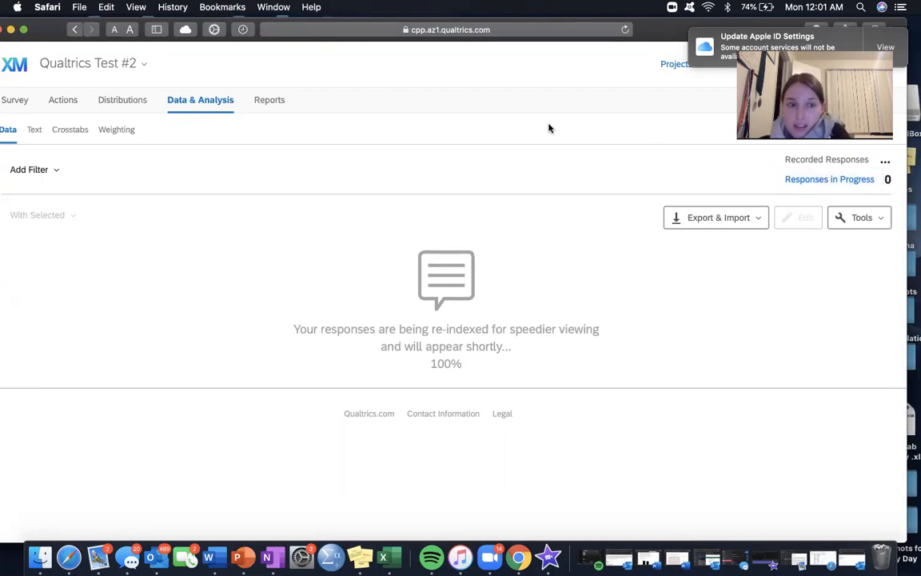
{"action": "left_click", "coordinate": [735, 219]}
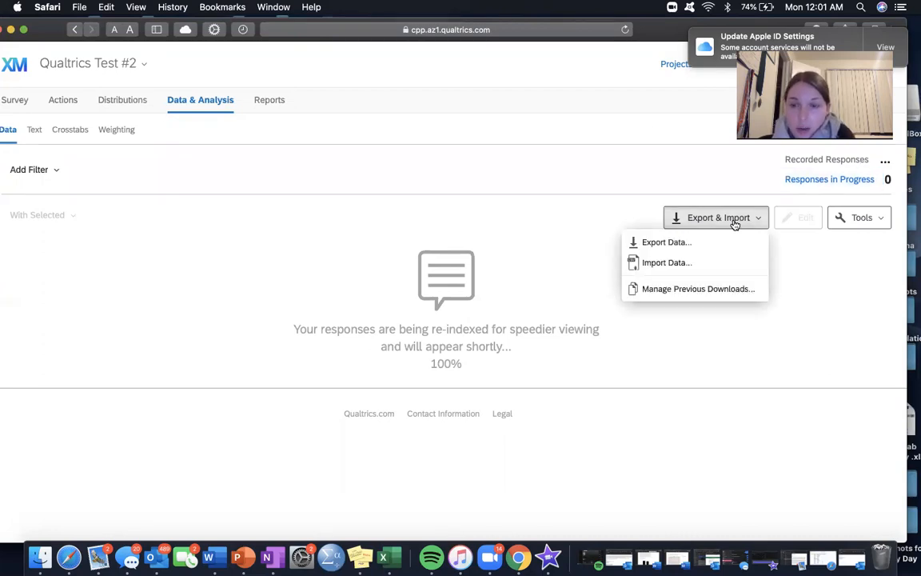
{"action": "left_click", "coordinate": [662, 243]}
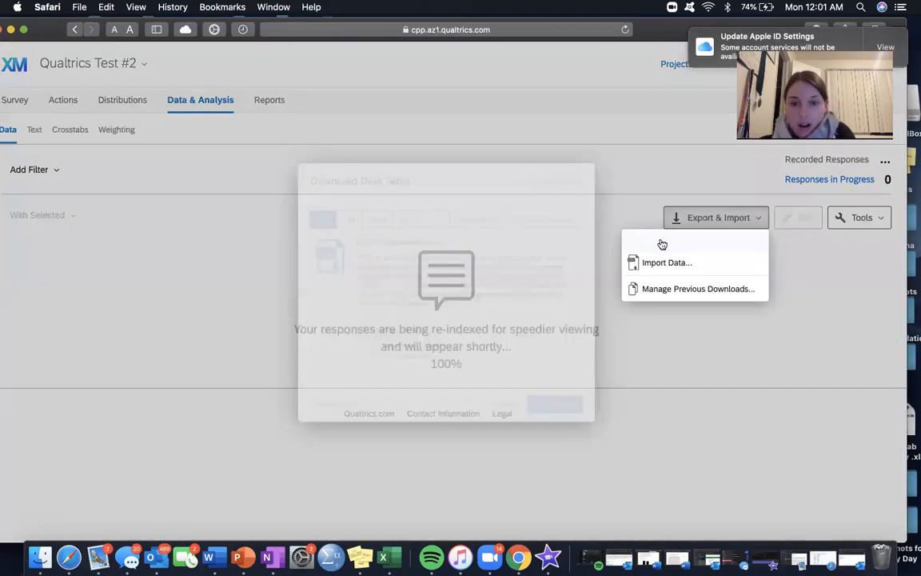
{"action": "left_click", "coordinate": [324, 200]}
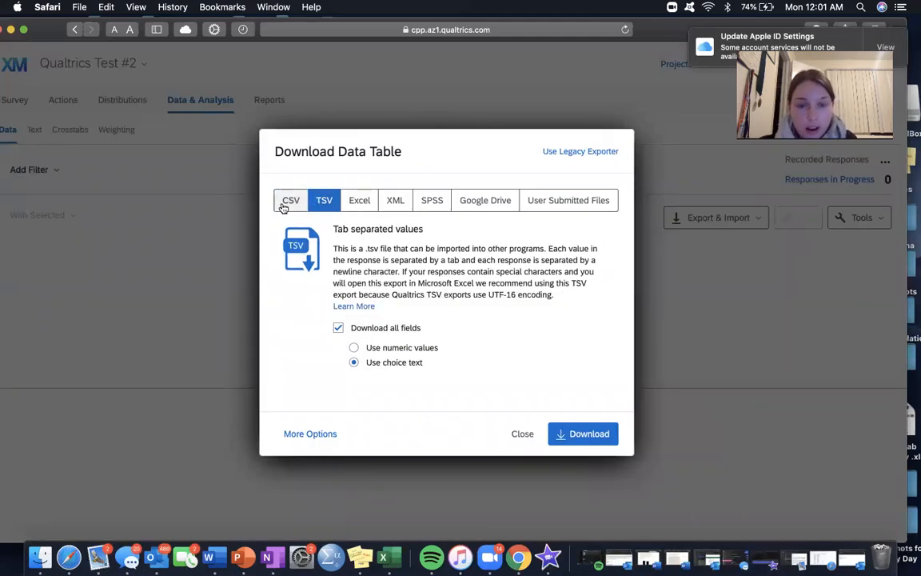
{"action": "left_click", "coordinate": [290, 201]}
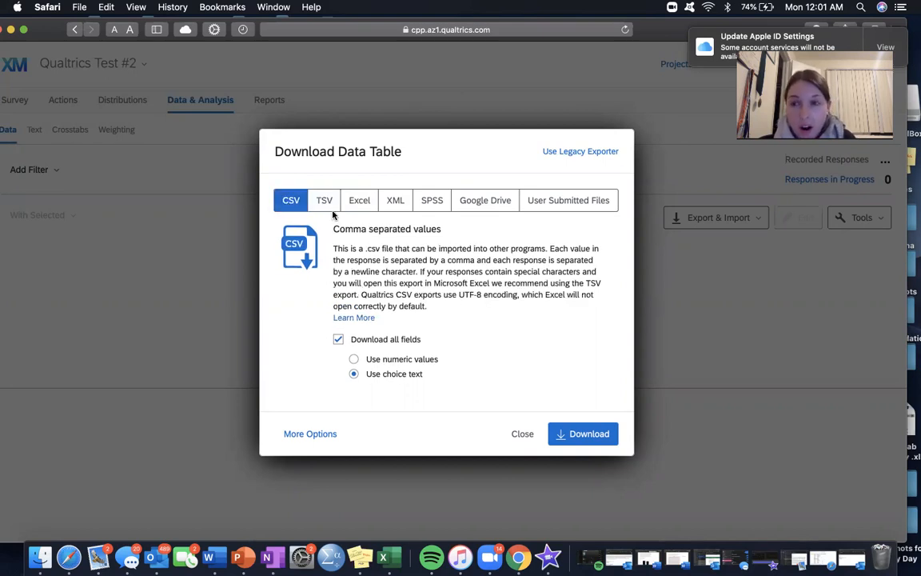
{"action": "left_click", "coordinate": [427, 205]}
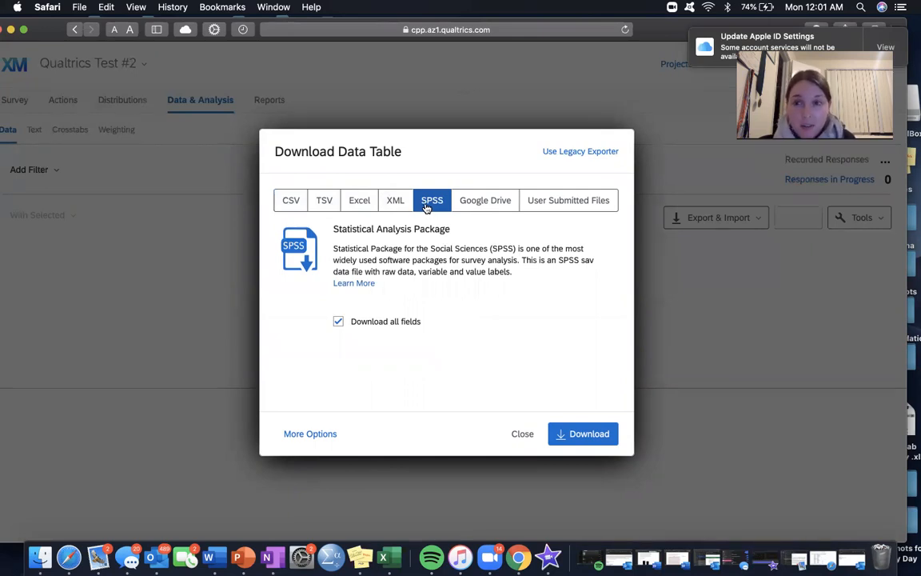
{"action": "left_click", "coordinate": [492, 199]}
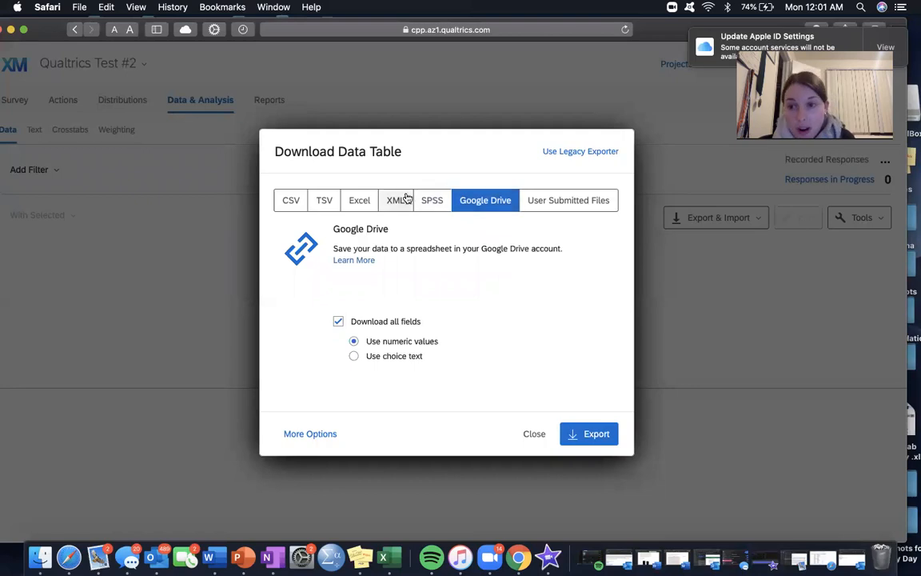
{"action": "left_click", "coordinate": [368, 200]}
{"action": "left_click", "coordinate": [400, 201]}
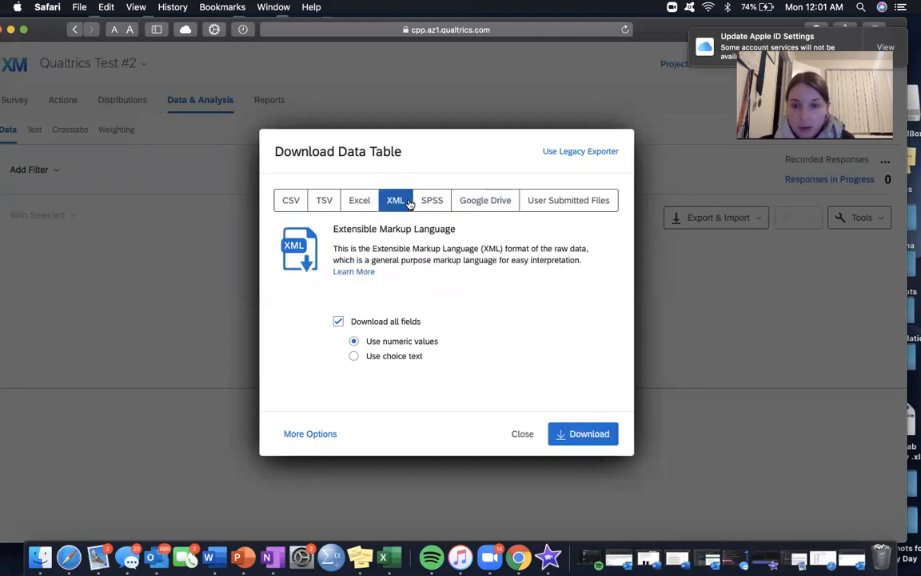
{"action": "left_click", "coordinate": [592, 201]}
{"action": "left_click", "coordinate": [525, 435]}
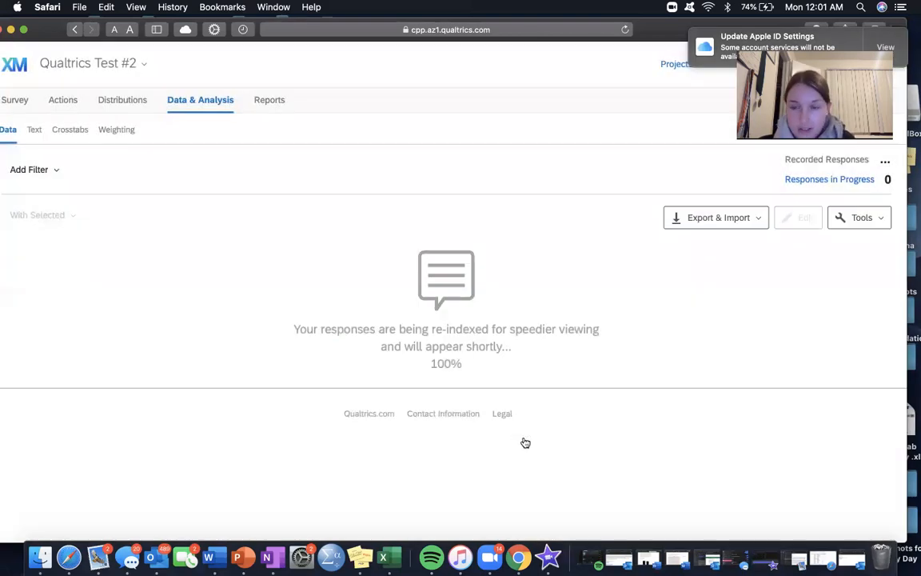
Step: Check the tools available for the response data and open the Crosstabs page
{"action": "left_click", "coordinate": [838, 221]}
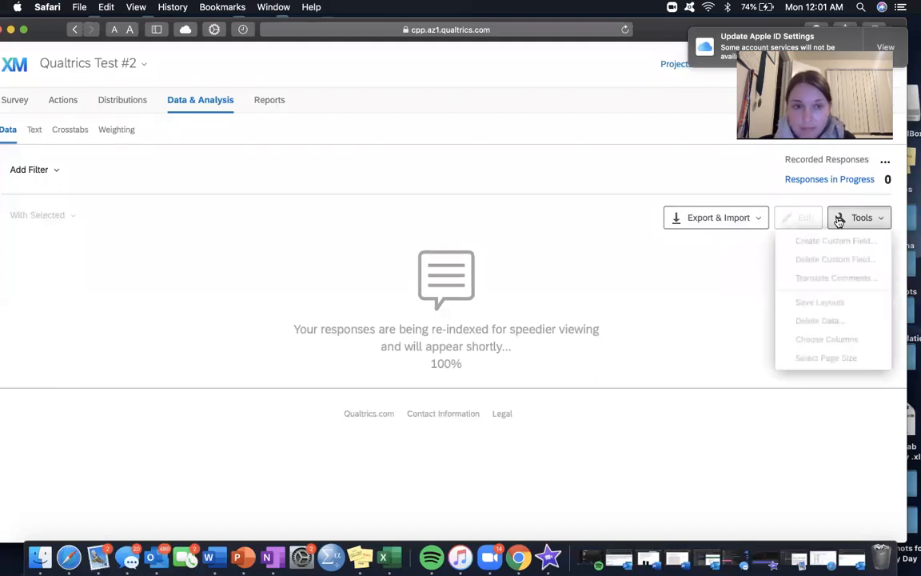
{"action": "left_click", "coordinate": [838, 222]}
{"action": "left_click", "coordinate": [838, 221]}
{"action": "left_click", "coordinate": [179, 177]}
{"action": "left_click", "coordinate": [58, 130]}
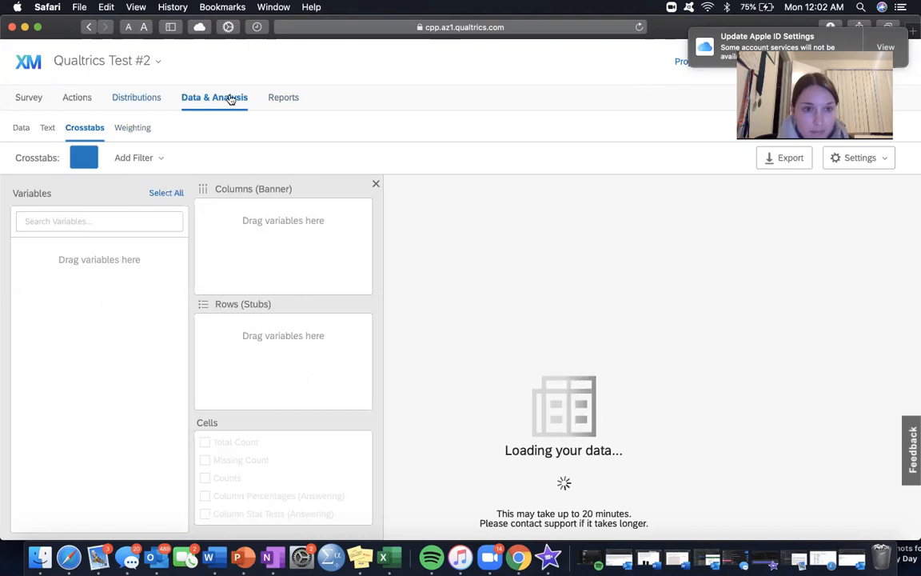
Step: Review the Default Report results for Q1 and Q2 in Reports and check which fields the results can be filtered by
{"action": "left_click", "coordinate": [289, 102]}
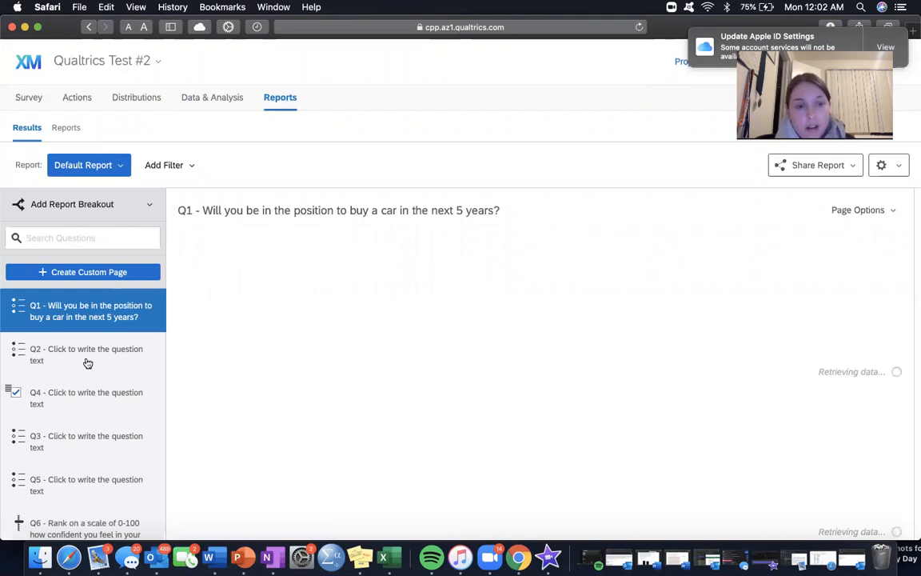
{"action": "left_click", "coordinate": [113, 359]}
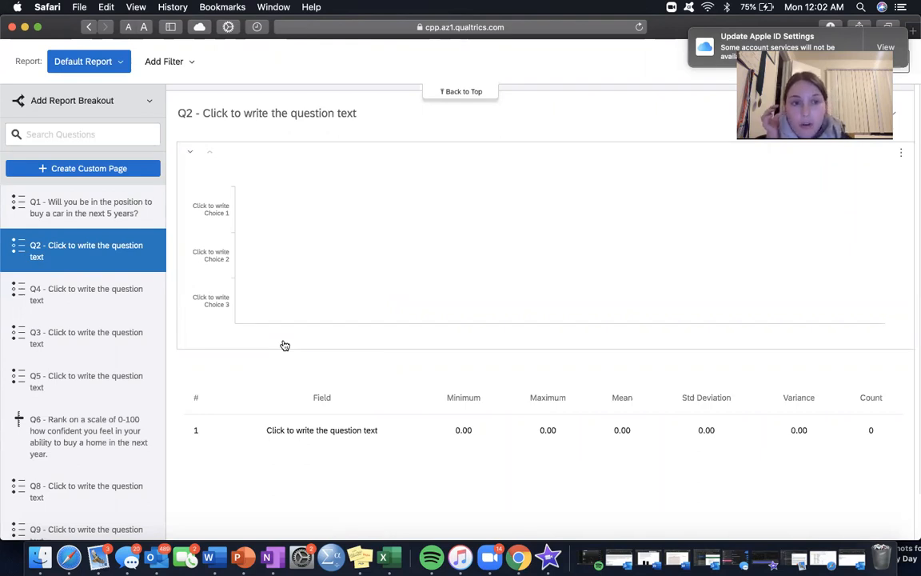
{"action": "scroll", "coordinate": [284, 346], "scroll_direction": "up", "scroll_amount": 9}
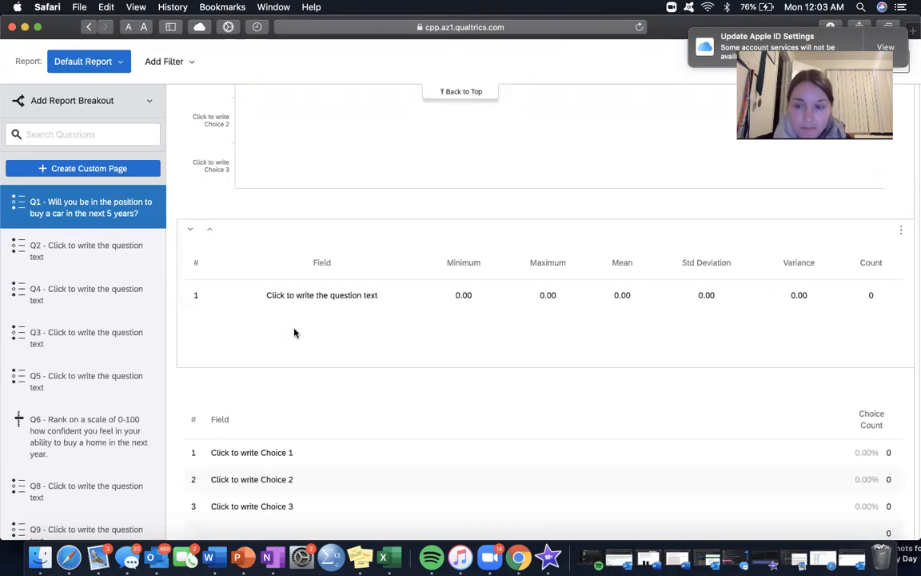
{"action": "scroll", "coordinate": [294, 328], "scroll_direction": "up", "scroll_amount": 10}
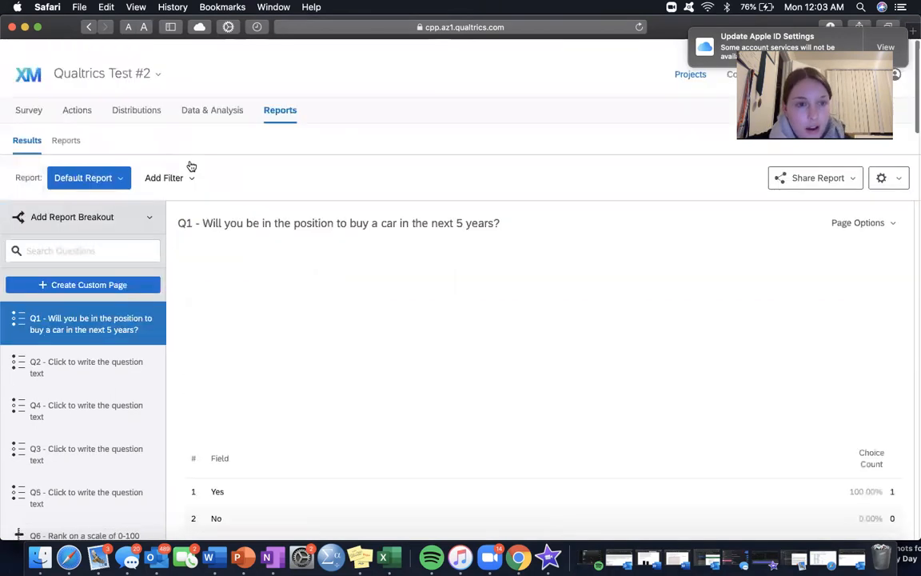
{"action": "left_click", "coordinate": [189, 168]}
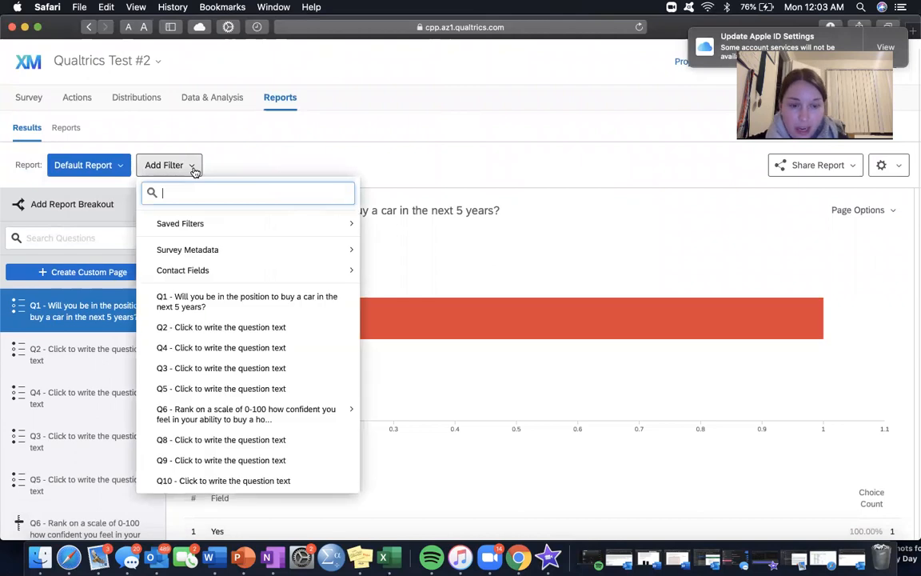
{"action": "left_click", "coordinate": [195, 169]}
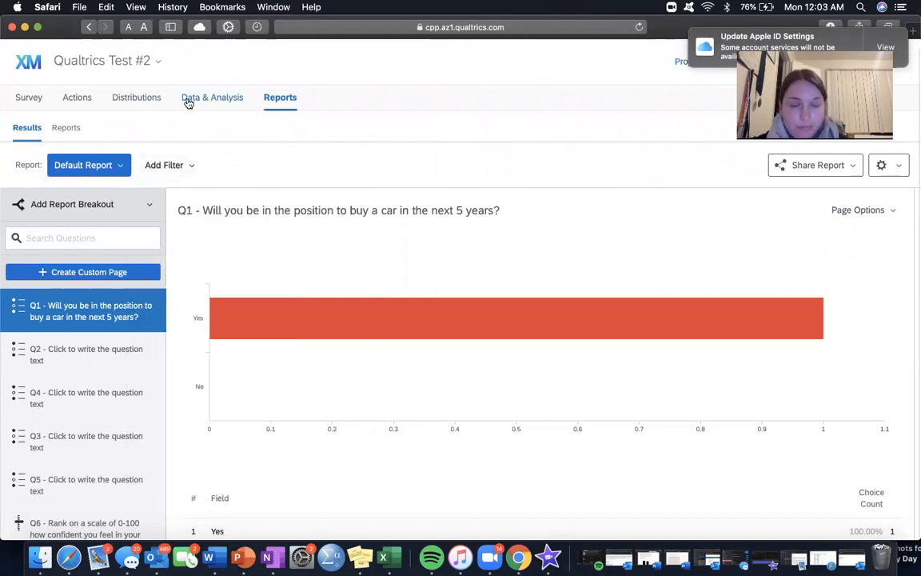
Step: Return to the survey editor and look over the questions from Q1 down to Q10
{"action": "left_click", "coordinate": [24, 95]}
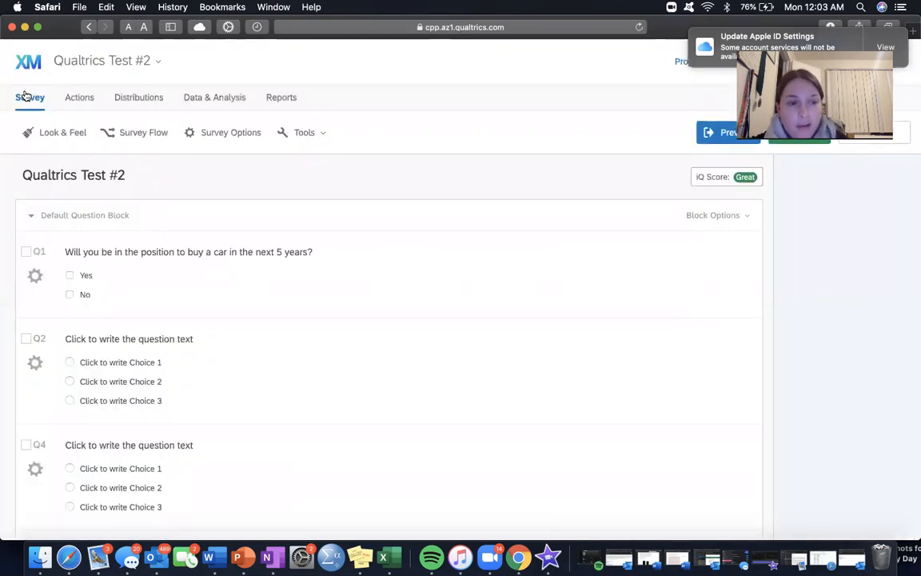
{"action": "scroll", "coordinate": [165, 329], "scroll_direction": "down", "scroll_amount": 5}
{"action": "scroll", "coordinate": [164, 331], "scroll_direction": "down", "scroll_amount": 4}
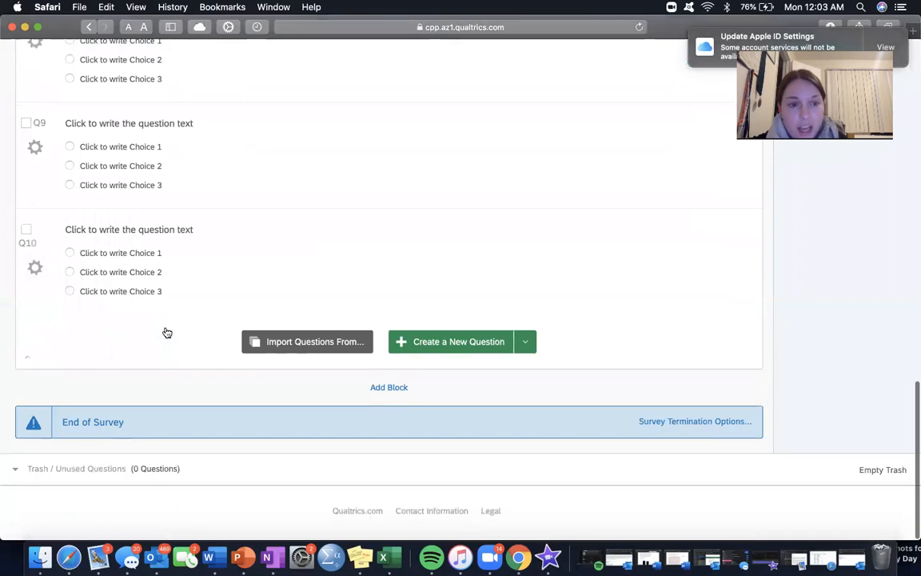
{"action": "scroll", "coordinate": [165, 331], "scroll_direction": "up", "scroll_amount": 10}
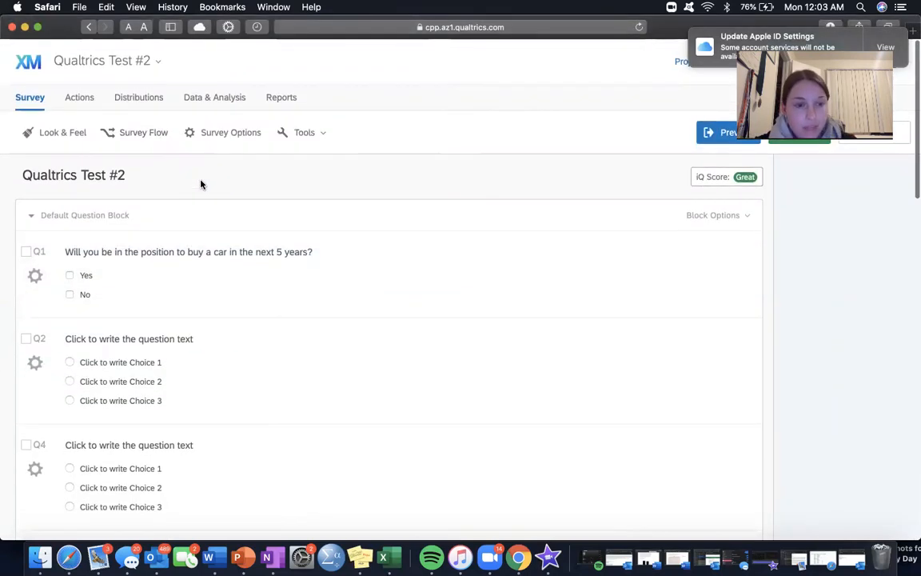
{"action": "scroll", "coordinate": [212, 325], "scroll_direction": "down", "scroll_amount": 1}
{"action": "scroll", "coordinate": [214, 327], "scroll_direction": "up", "scroll_amount": 2}
Step: View the individual response recorded Mar 16, 2020 in Data & Analysis, from its Q1 answer to its location data, and close it
{"action": "left_click", "coordinate": [216, 99]}
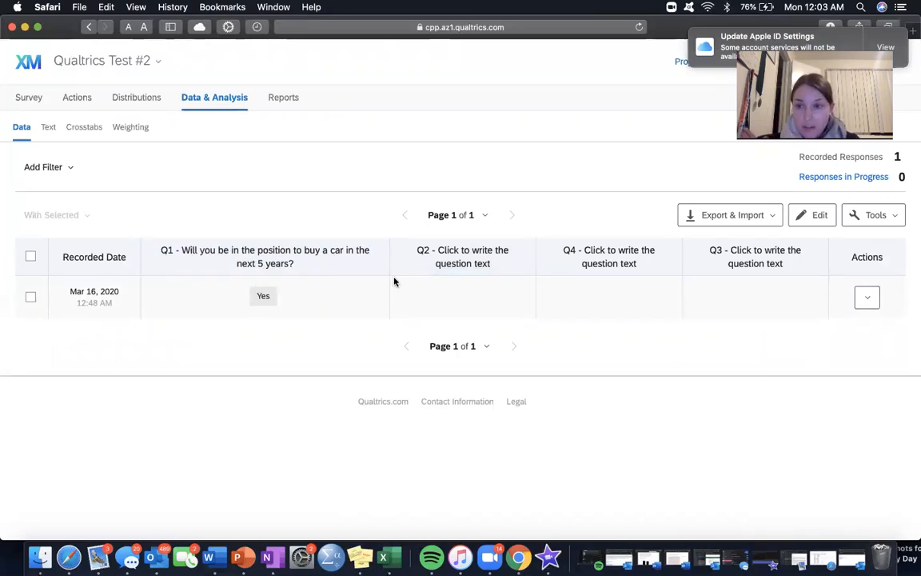
{"action": "left_click", "coordinate": [232, 251]}
{"action": "left_click", "coordinate": [102, 294]}
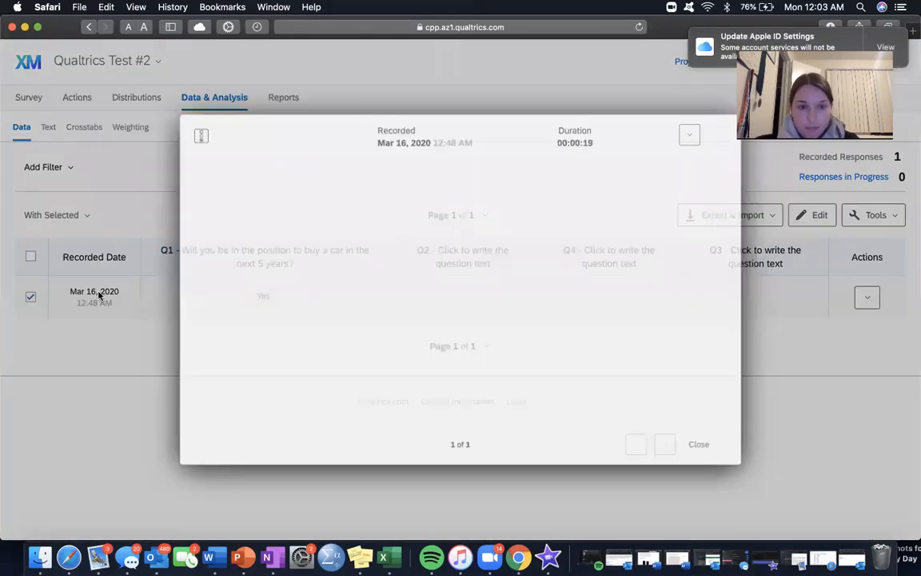
{"action": "scroll", "coordinate": [353, 306], "scroll_direction": "down", "scroll_amount": 15}
{"action": "scroll", "coordinate": [353, 306], "scroll_direction": "up", "scroll_amount": 5}
{"action": "scroll", "coordinate": [354, 306], "scroll_direction": "up", "scroll_amount": 10}
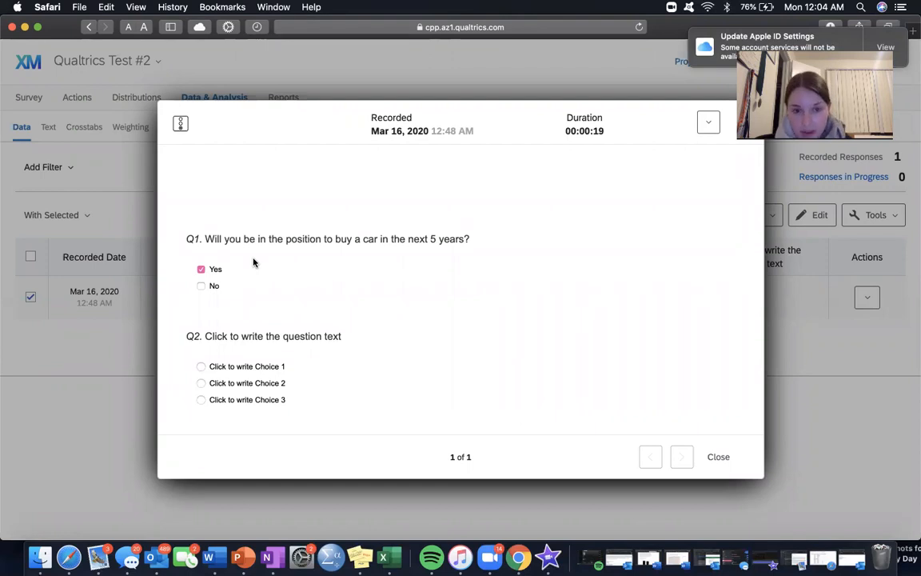
{"action": "scroll", "coordinate": [254, 262], "scroll_direction": "down", "scroll_amount": 15}
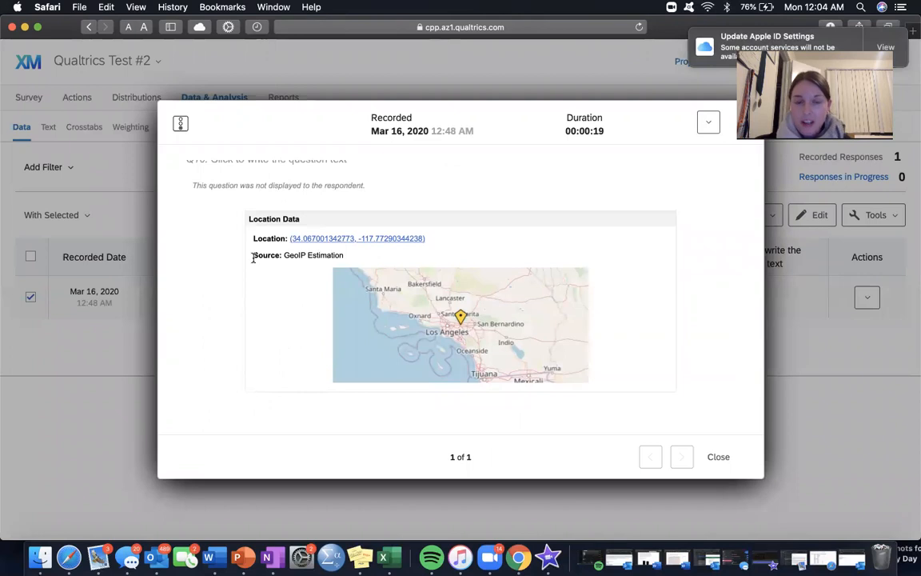
{"action": "scroll", "coordinate": [253, 260], "scroll_direction": "up", "scroll_amount": 15}
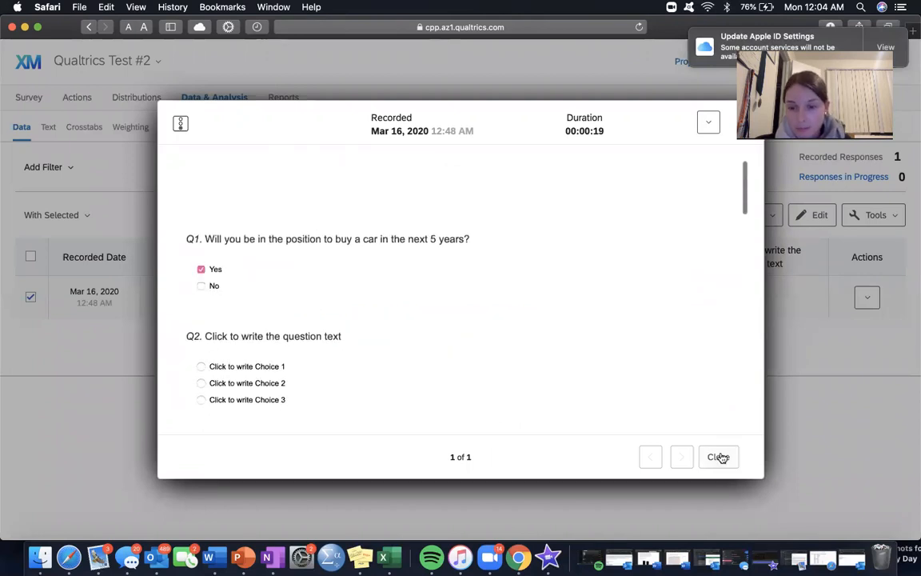
{"action": "left_click", "coordinate": [719, 457]}
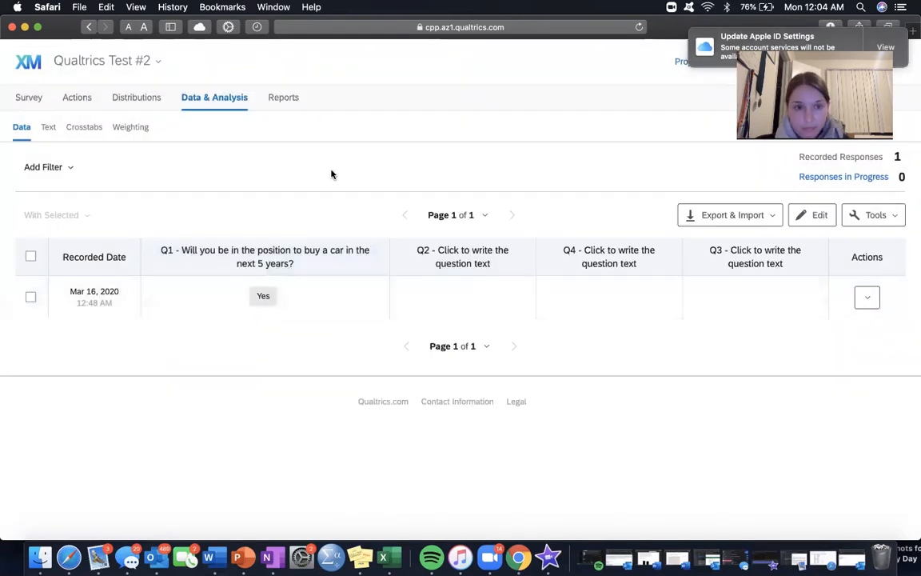
Step: Look over the column, row, cell and weight areas of the Crosstabs page and return to the Reports results
{"action": "left_click", "coordinate": [95, 132]}
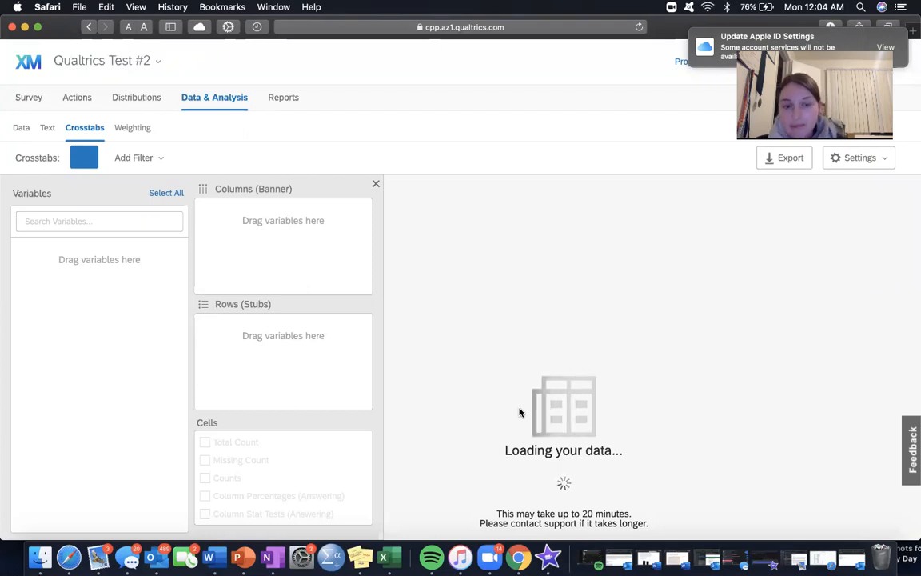
{"action": "scroll", "coordinate": [519, 412], "scroll_direction": "down", "scroll_amount": 3}
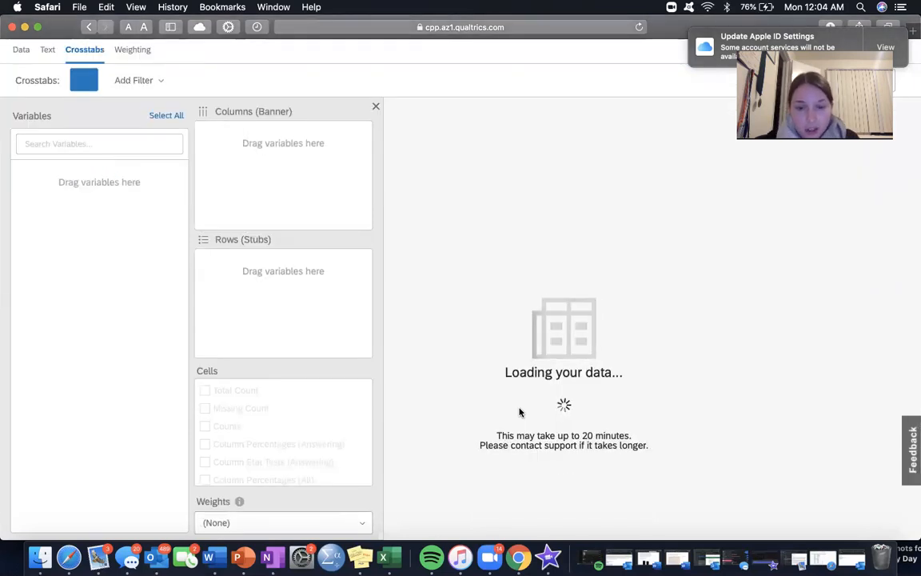
{"action": "scroll", "coordinate": [520, 412], "scroll_direction": "up", "scroll_amount": 2}
{"action": "scroll", "coordinate": [652, 40], "scroll_direction": "up", "scroll_amount": 1}
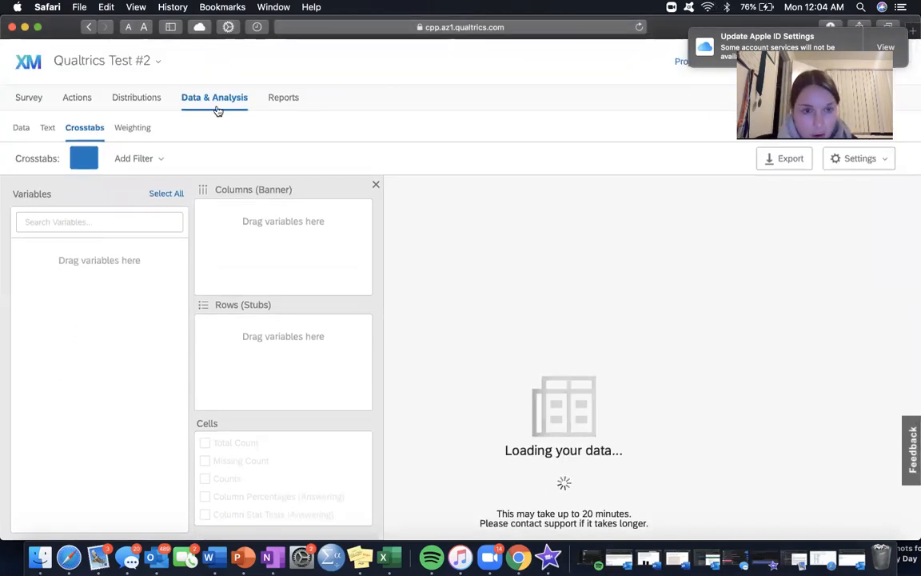
{"action": "left_click", "coordinate": [287, 100]}
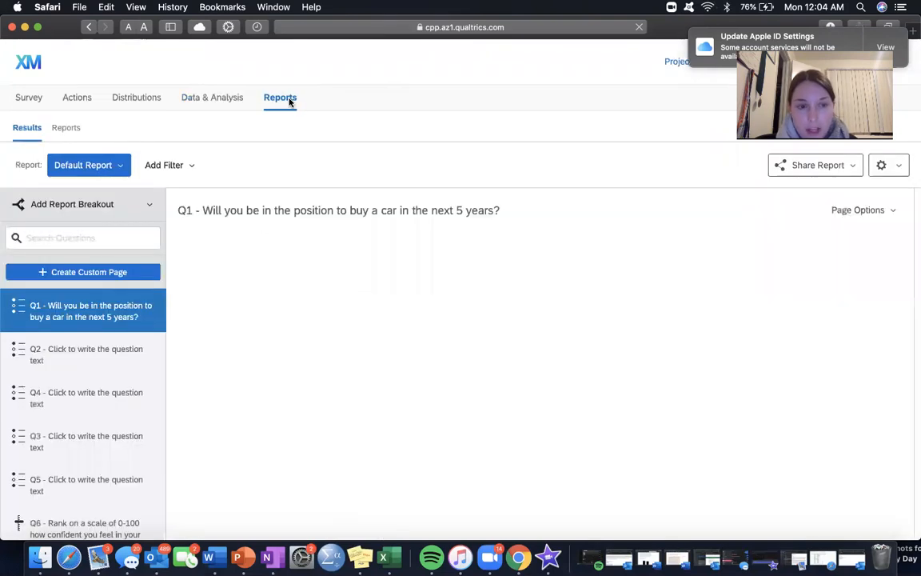
Step: Compare the Email, Web, Social and Mobile options for distributing the survey
{"action": "left_click", "coordinate": [142, 104]}
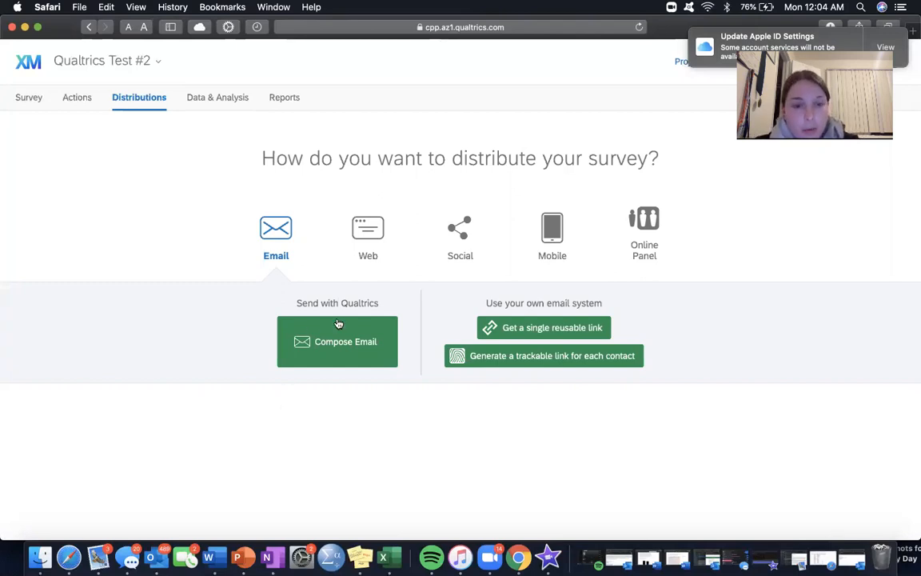
{"action": "left_click", "coordinate": [368, 230]}
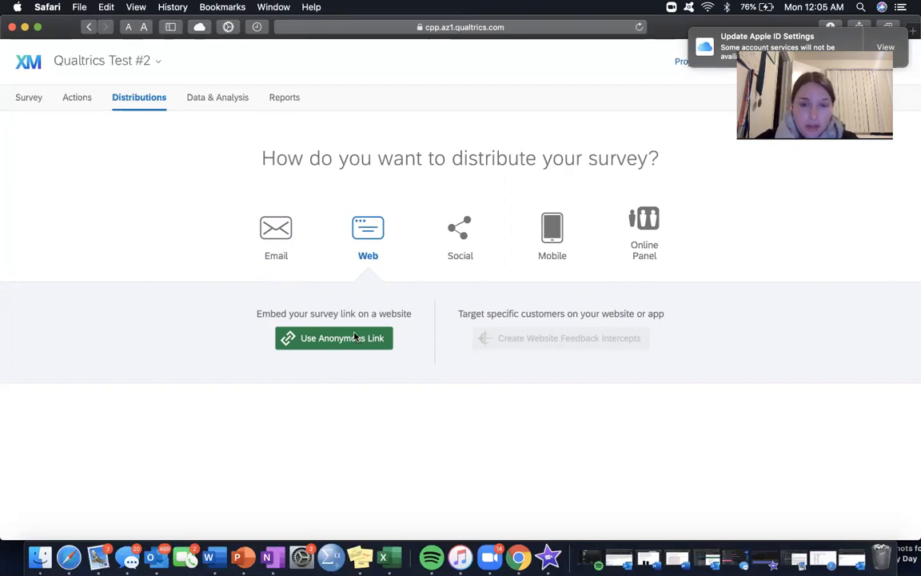
{"action": "left_click", "coordinate": [480, 242]}
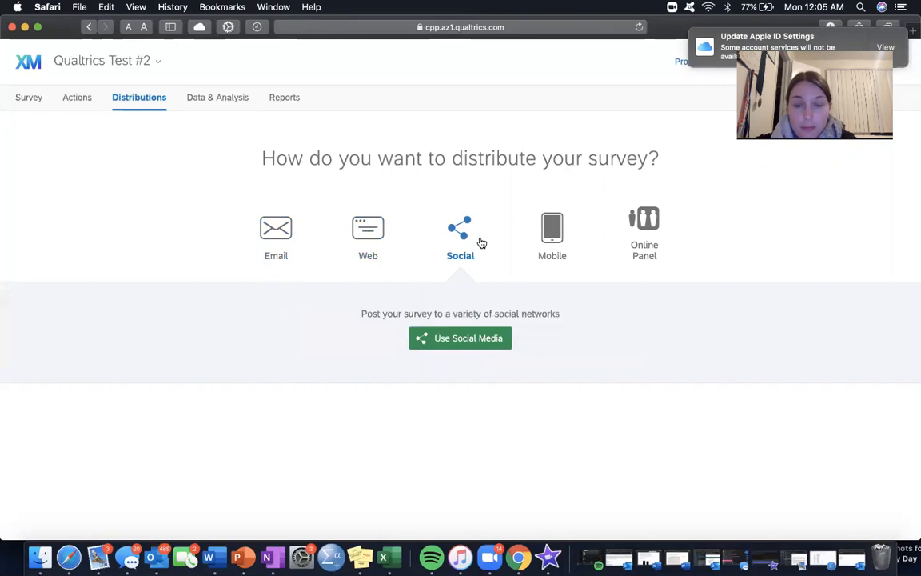
{"action": "left_click", "coordinate": [552, 232]}
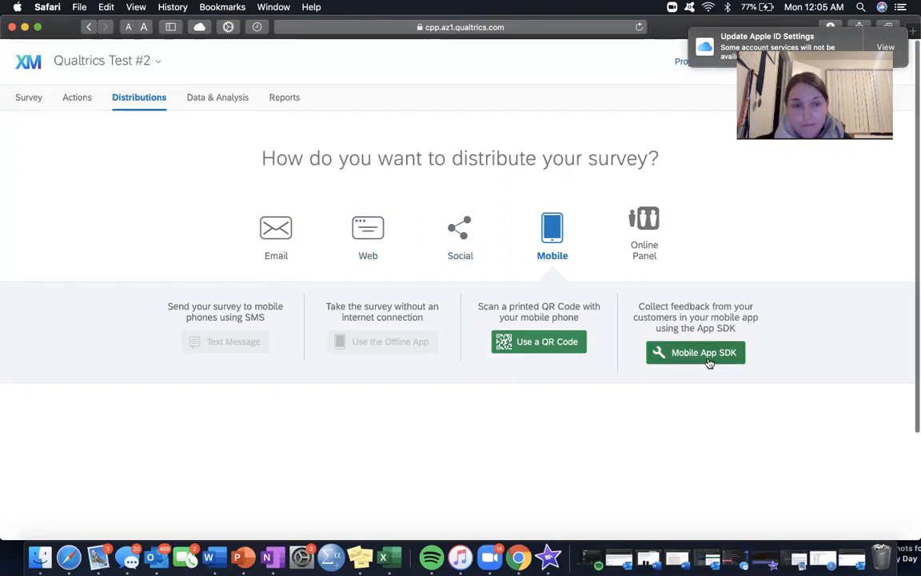
{"action": "scroll", "coordinate": [327, 150], "scroll_direction": "down", "scroll_amount": 1}
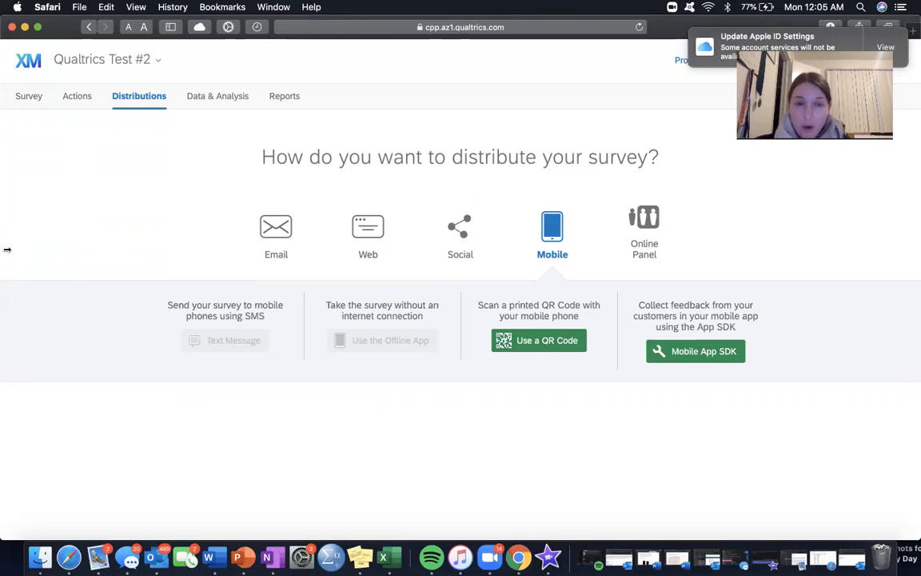
Step: Revisit the survey questions and the Distributions, Data & Analysis and Reports pages as a recap
{"action": "left_click", "coordinate": [28, 92]}
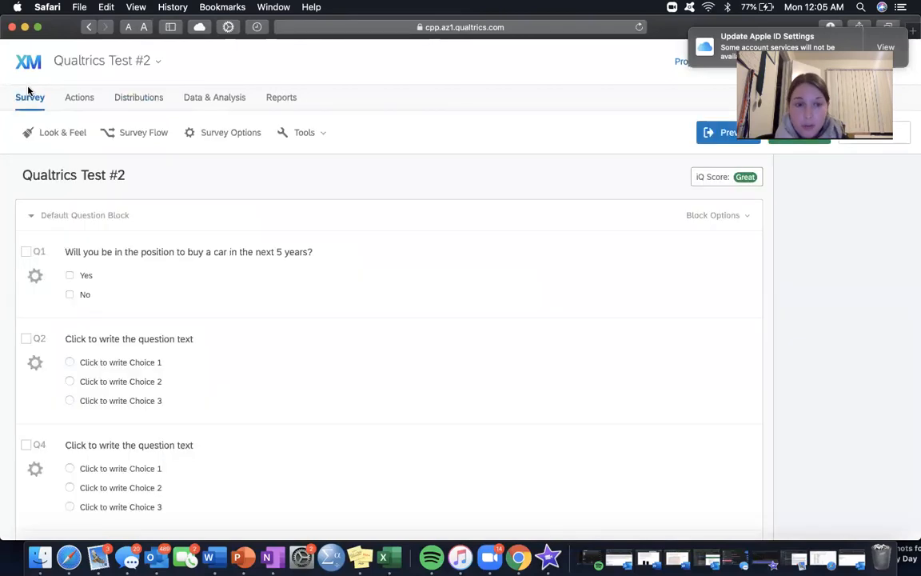
{"action": "scroll", "coordinate": [179, 294], "scroll_direction": "down", "scroll_amount": 20}
{"action": "scroll", "coordinate": [180, 295], "scroll_direction": "up", "scroll_amount": 5}
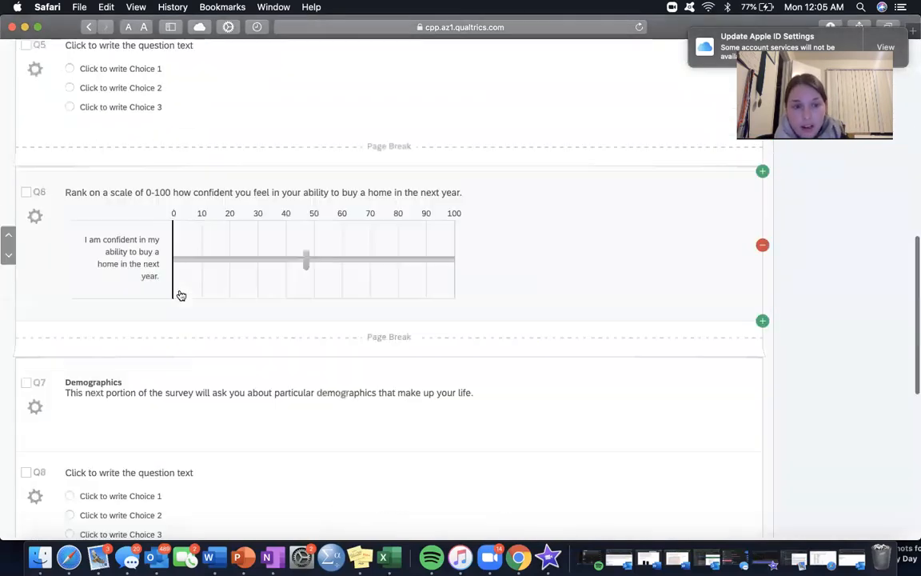
{"action": "scroll", "coordinate": [181, 295], "scroll_direction": "up", "scroll_amount": 10}
{"action": "left_click", "coordinate": [151, 104]}
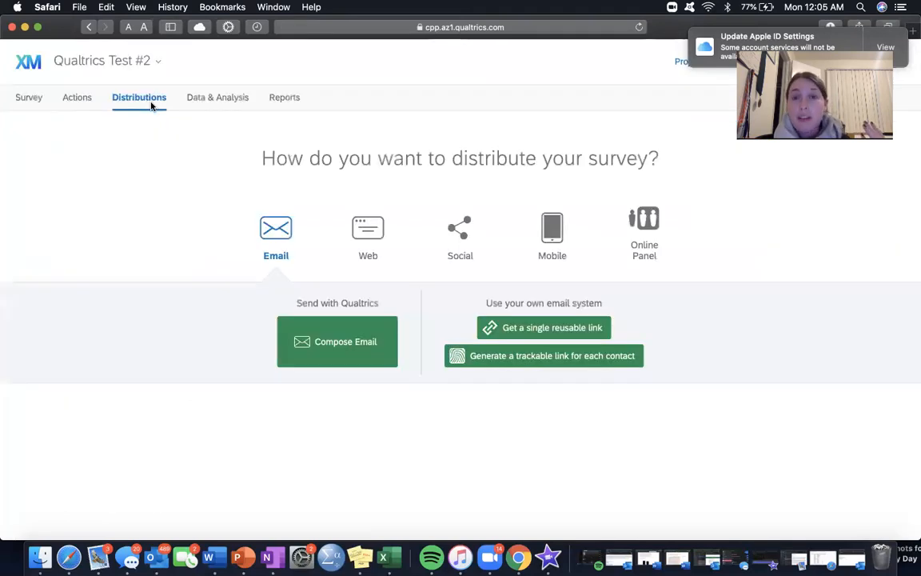
{"action": "left_click", "coordinate": [214, 97]}
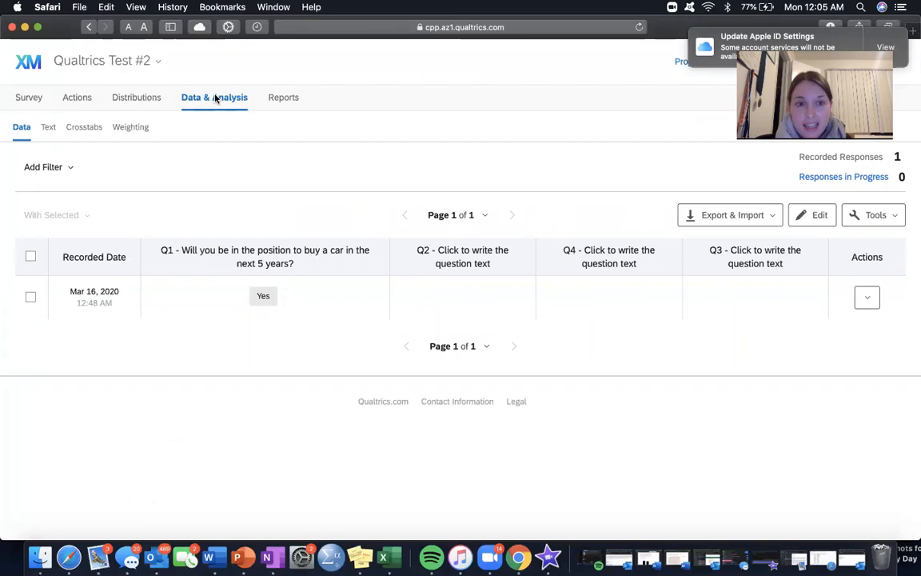
{"action": "left_click", "coordinate": [278, 108]}
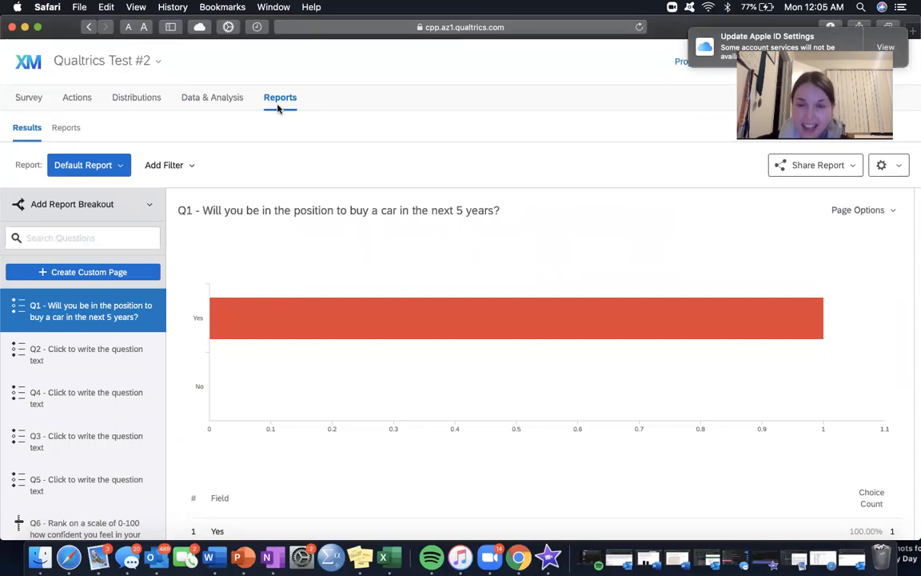
Step: Return to the Projects page and look through the list of recently modified surveys
{"action": "left_click_drag", "start_coordinate": [680, 27], "coordinate": [670, 130]}
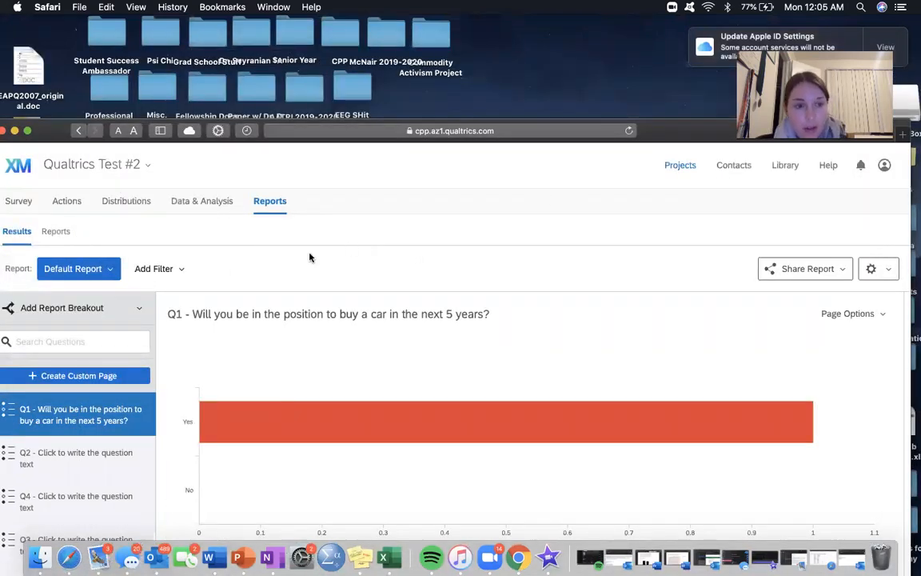
{"action": "left_click", "coordinate": [683, 166]}
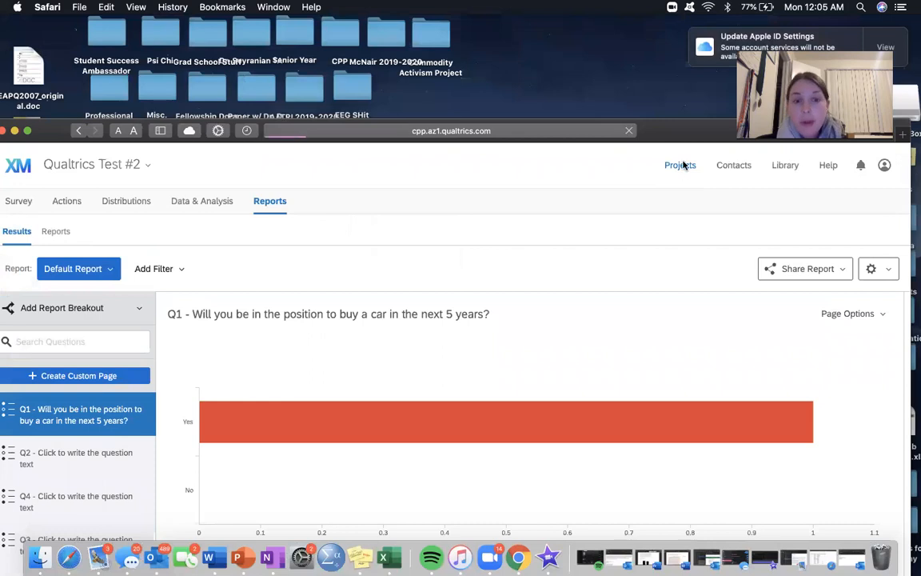
{"action": "left_click_drag", "start_coordinate": [695, 133], "coordinate": [701, 27]}
{"action": "scroll", "coordinate": [319, 308], "scroll_direction": "down", "scroll_amount": 10}
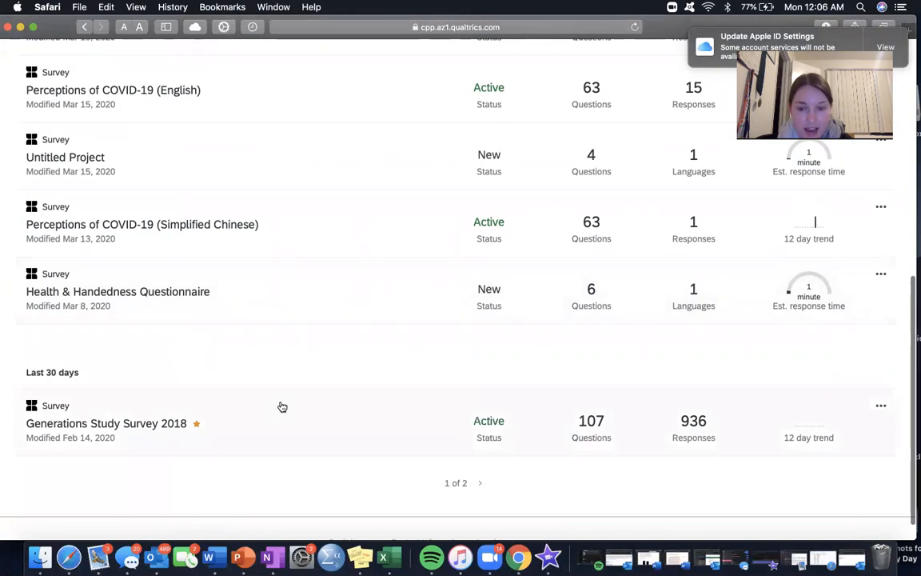
{"action": "scroll", "coordinate": [281, 405], "scroll_direction": "up", "scroll_amount": 5}
{"action": "scroll", "coordinate": [282, 406], "scroll_direction": "up", "scroll_amount": 2}
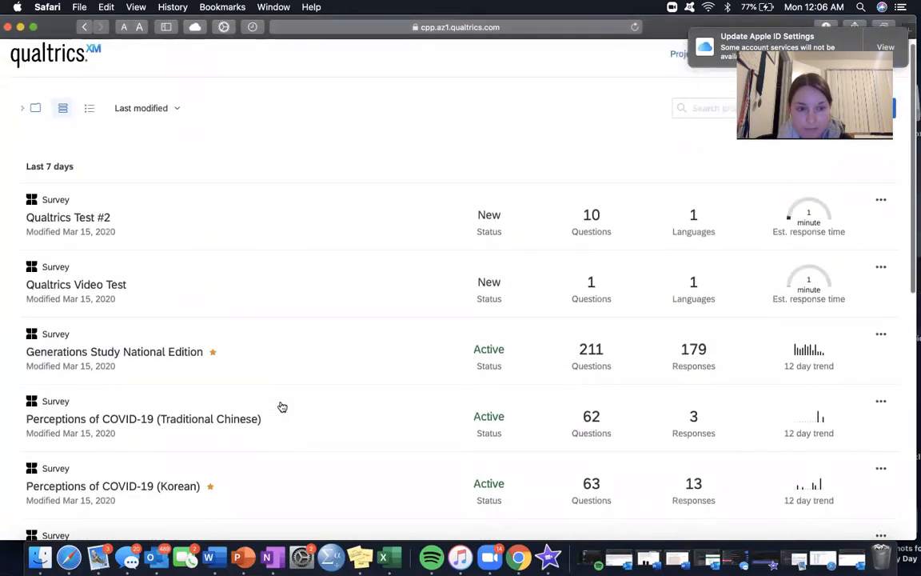
Step: Open the Generations Study National Edition survey, expand its Survey Questions block and skim the questions
{"action": "left_click", "coordinate": [296, 363]}
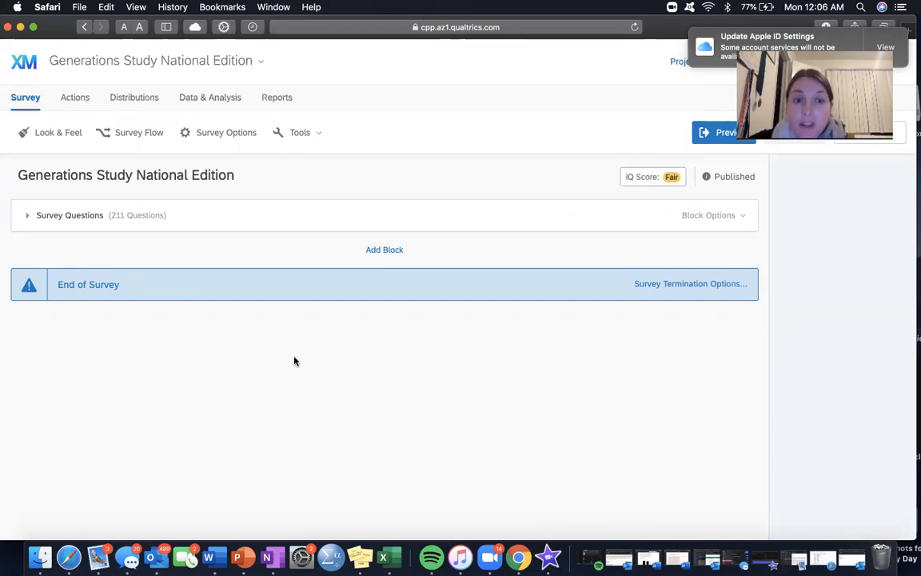
{"action": "left_click", "coordinate": [517, 233]}
{"action": "scroll", "coordinate": [382, 384], "scroll_direction": "down", "scroll_amount": 6}
{"action": "scroll", "coordinate": [383, 384], "scroll_direction": "up", "scroll_amount": 6}
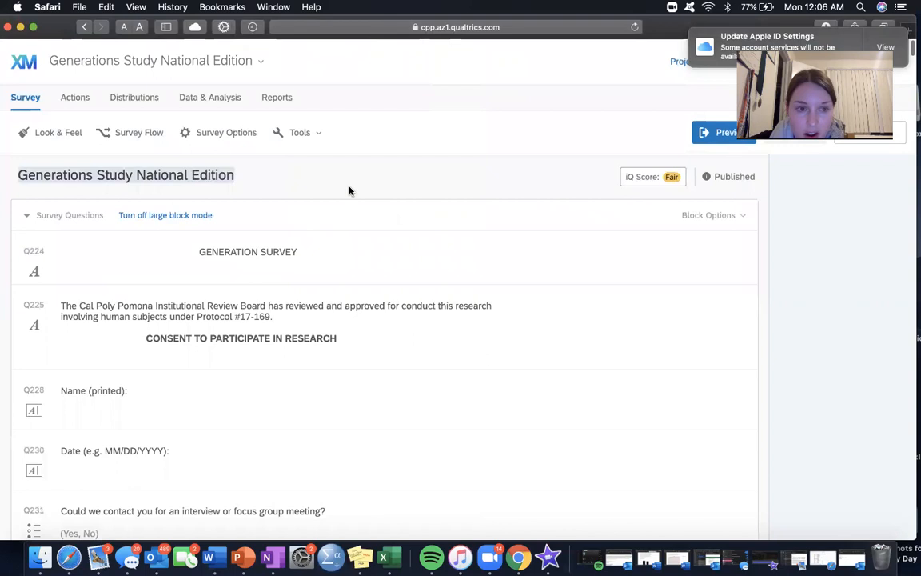
Step: Review the survey's iQ Score suggestions in ExpertReview, close the report and glance over the survey questions and tools
{"action": "left_click", "coordinate": [645, 178]}
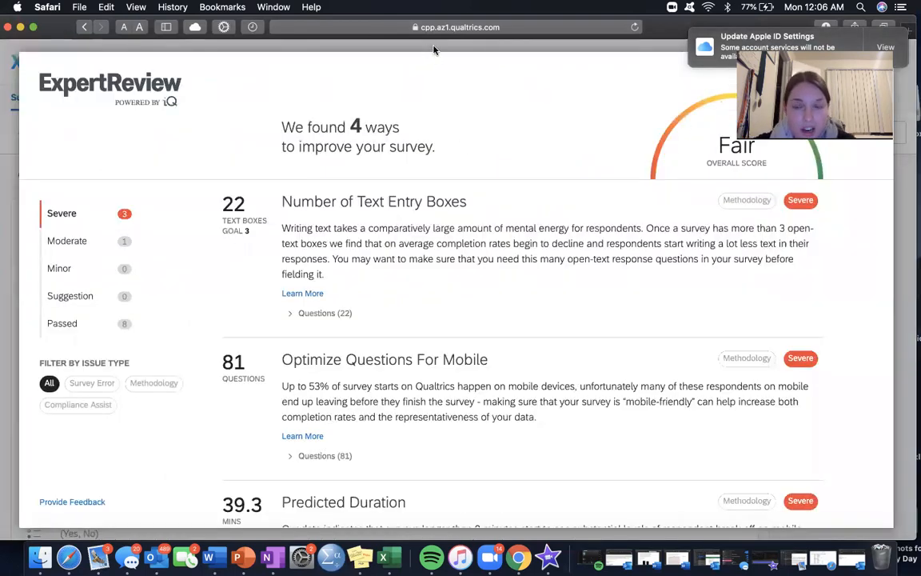
{"action": "left_click", "coordinate": [391, 44]}
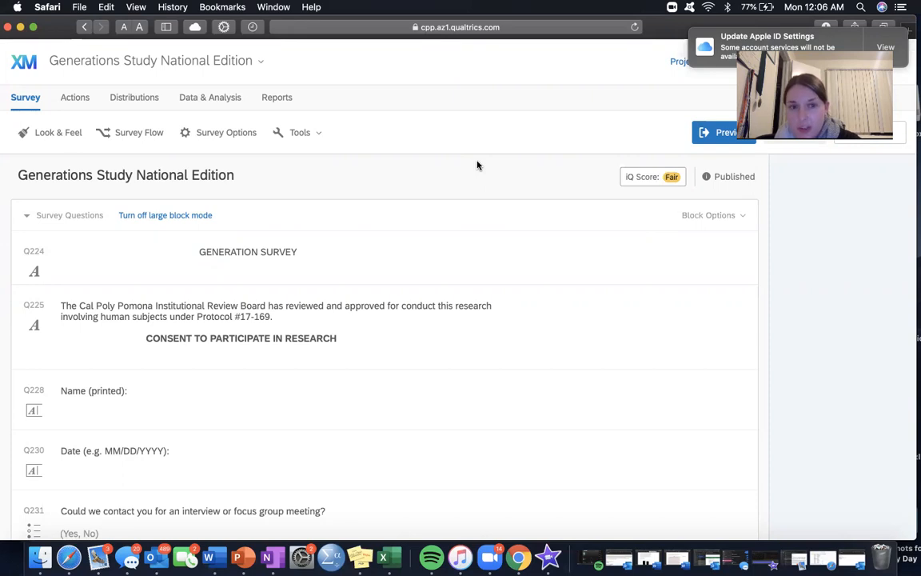
{"action": "scroll", "coordinate": [458, 225], "scroll_direction": "down", "scroll_amount": 15}
{"action": "scroll", "coordinate": [458, 226], "scroll_direction": "up", "scroll_amount": 10}
{"action": "scroll", "coordinate": [458, 226], "scroll_direction": "up", "scroll_amount": 5}
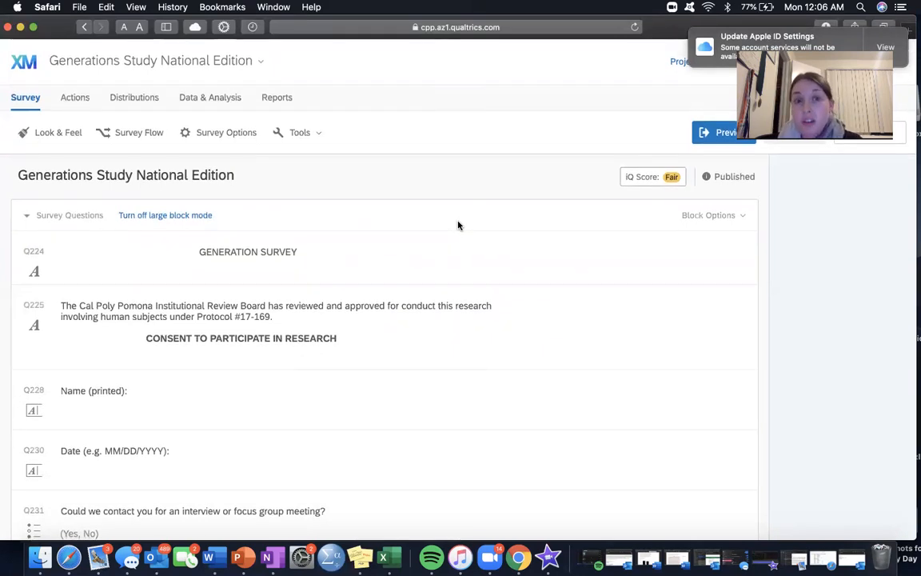
{"action": "left_click", "coordinate": [298, 133]}
{"action": "left_click", "coordinate": [434, 140]}
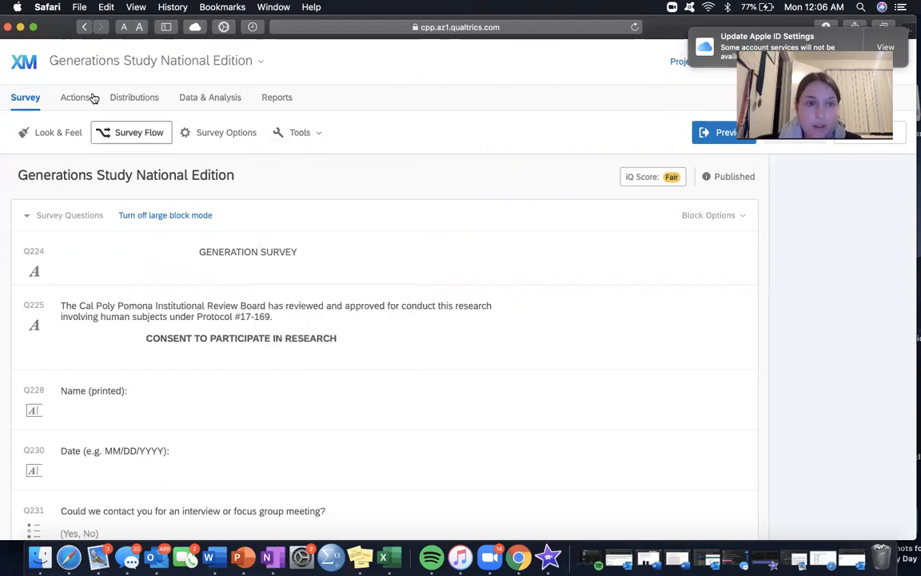
Step: View the survey's recorded responses and the Recent Responses chart in the distribution summary, and return to the survey editor
{"action": "left_click", "coordinate": [211, 98]}
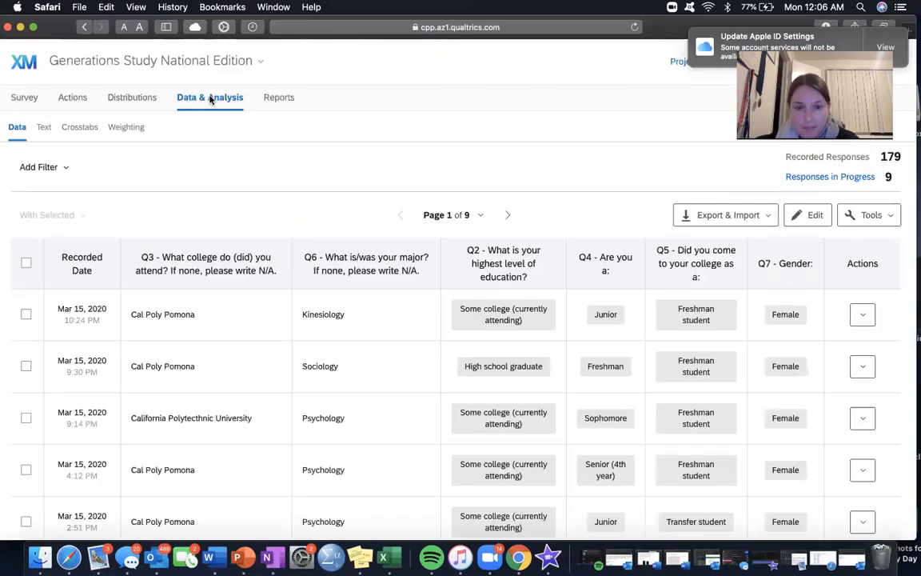
{"action": "left_click", "coordinate": [133, 97]}
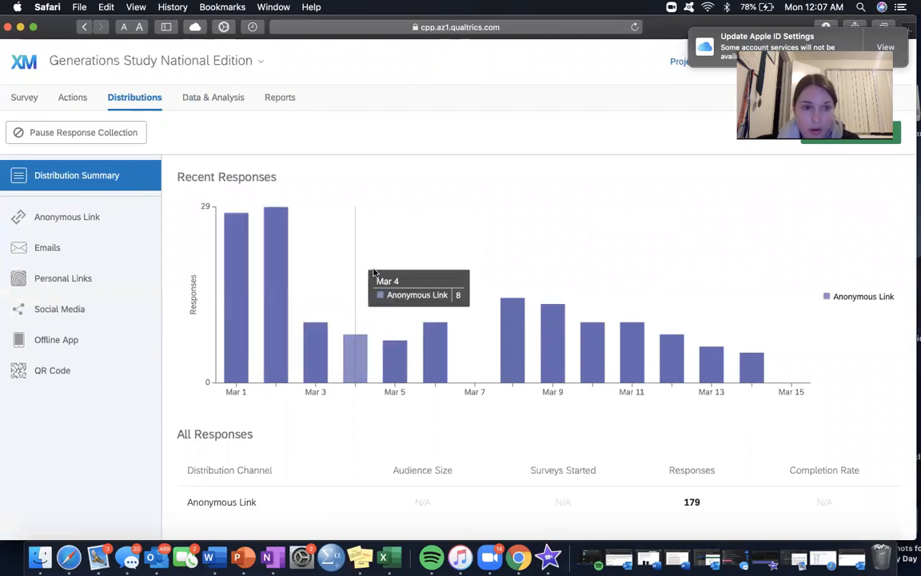
{"action": "mouse_move", "coordinate": [353, 213]}
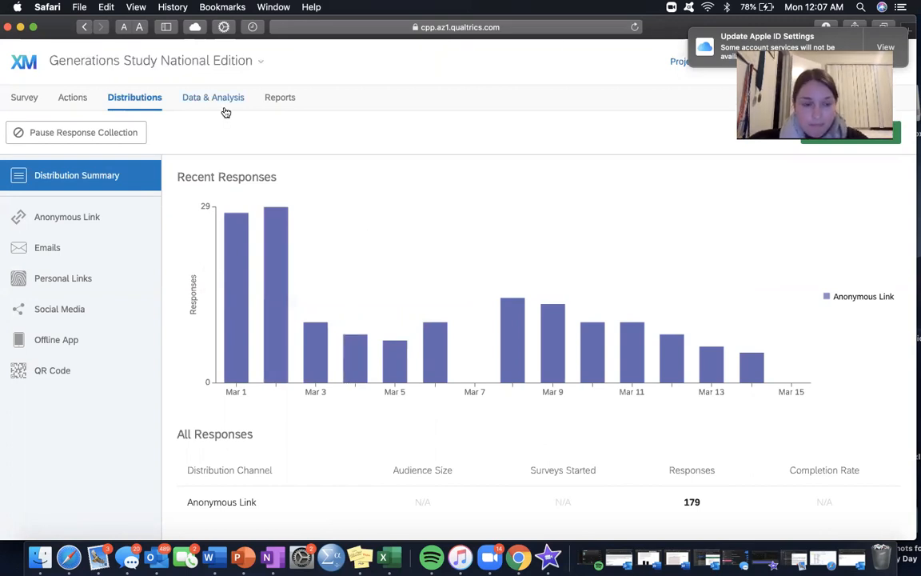
{"action": "left_click", "coordinate": [70, 97]}
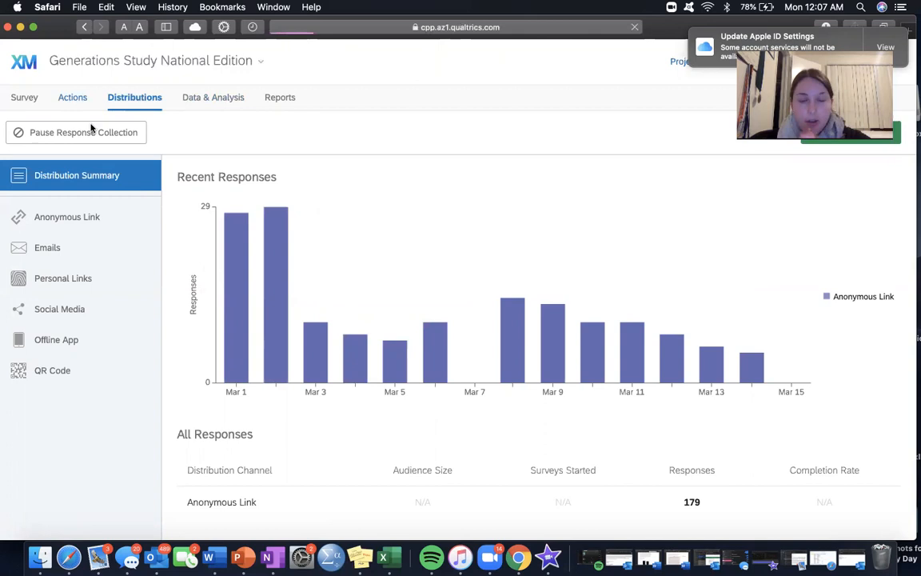
{"action": "left_click", "coordinate": [33, 99]}
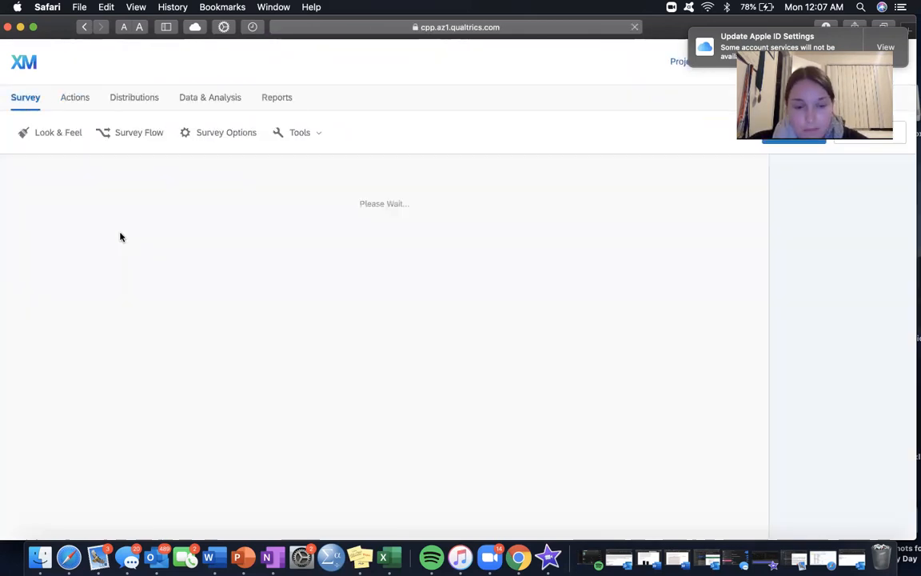
Step: Examine the table of recorded responses for the Generations Study National Edition survey
{"action": "left_click", "coordinate": [212, 98]}
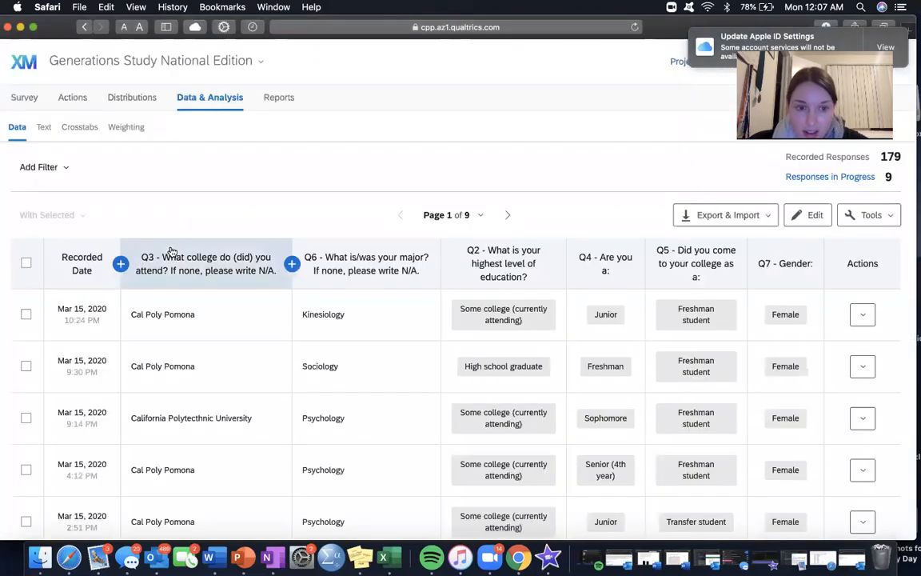
{"action": "scroll", "coordinate": [171, 252], "scroll_direction": "down", "scroll_amount": 5}
{"action": "scroll", "coordinate": [171, 250], "scroll_direction": "down", "scroll_amount": 2}
{"action": "scroll", "coordinate": [170, 249], "scroll_direction": "up", "scroll_amount": 7}
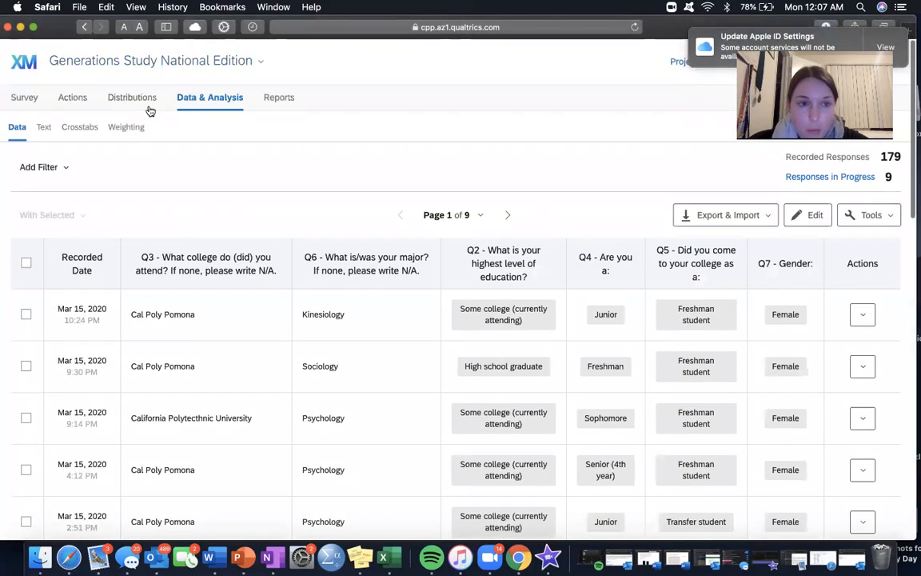
Step: Open Crosstabs for the survey, acknowledge the new variables and skip the updates and welcome walkthrough
{"action": "left_click", "coordinate": [92, 130]}
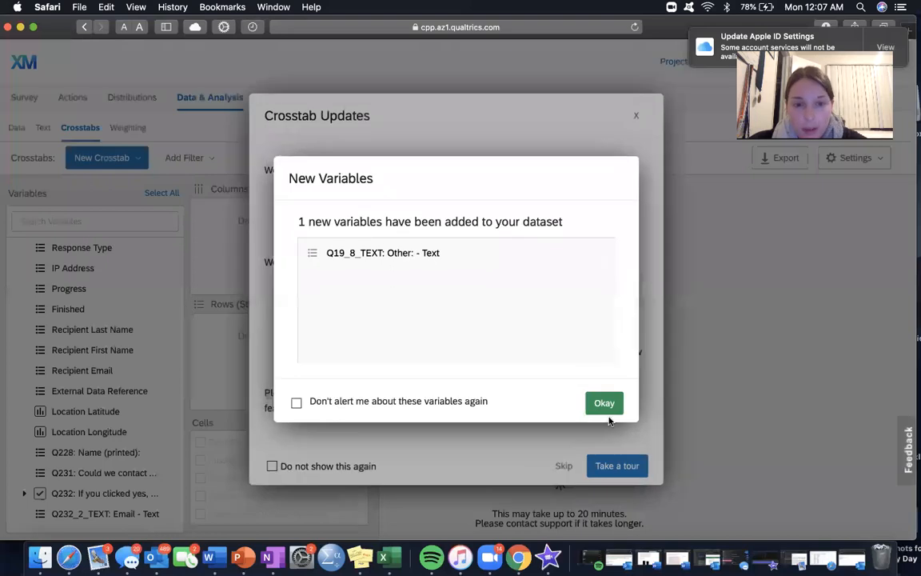
{"action": "left_click", "coordinate": [610, 403]}
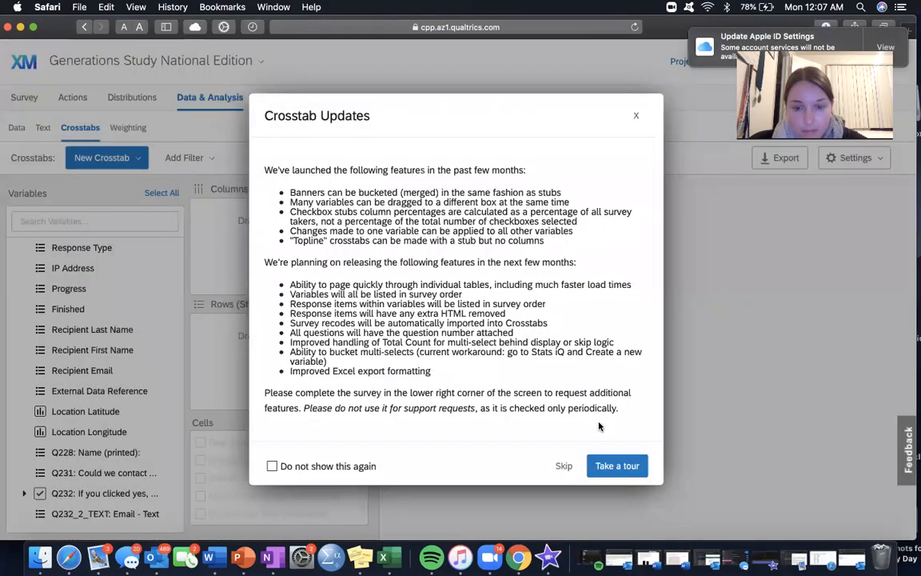
{"action": "left_click", "coordinate": [563, 466]}
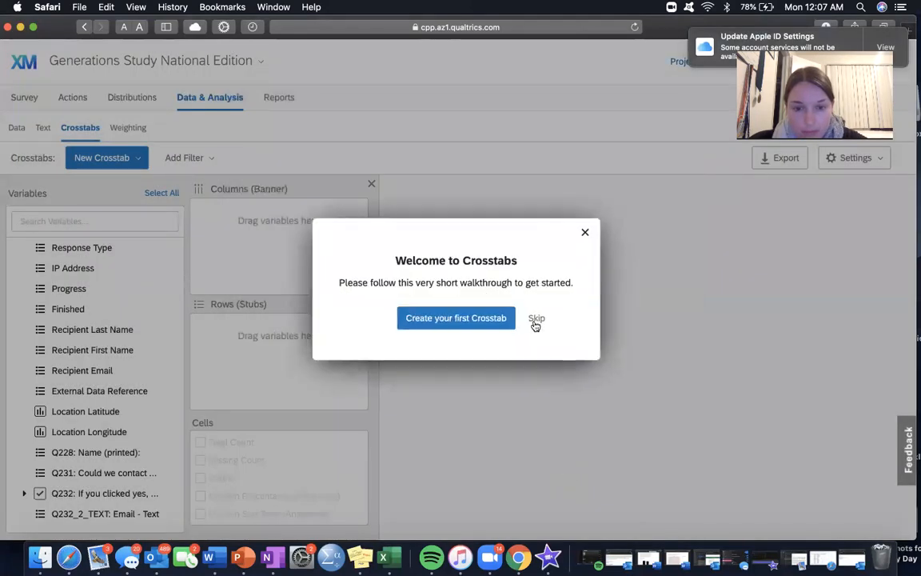
{"action": "left_click", "coordinate": [536, 318]}
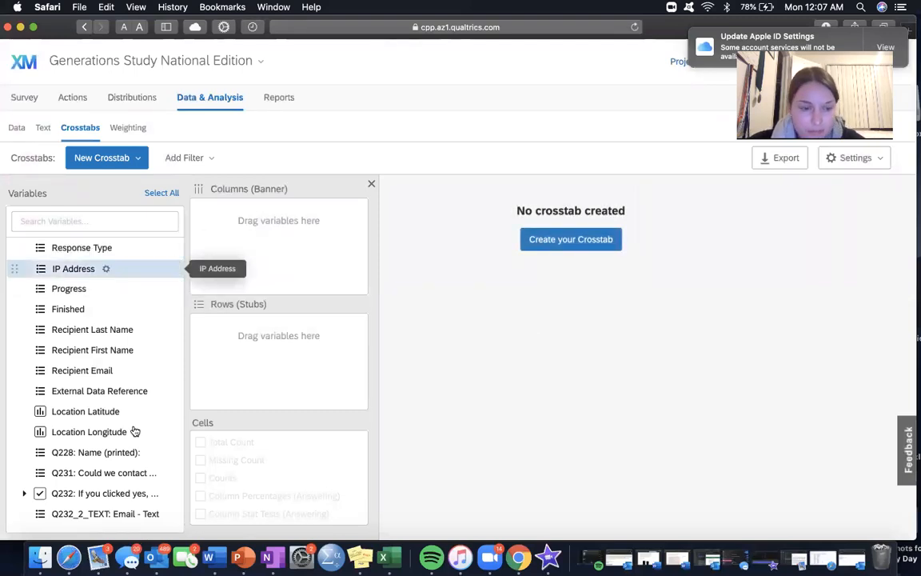
Step: Add the Q13 zip code question to the crosstab's columns (banner)
{"action": "scroll", "coordinate": [128, 419], "scroll_direction": "down", "scroll_amount": 1}
{"action": "left_click_drag", "start_coordinate": [88, 313], "coordinate": [239, 238]}
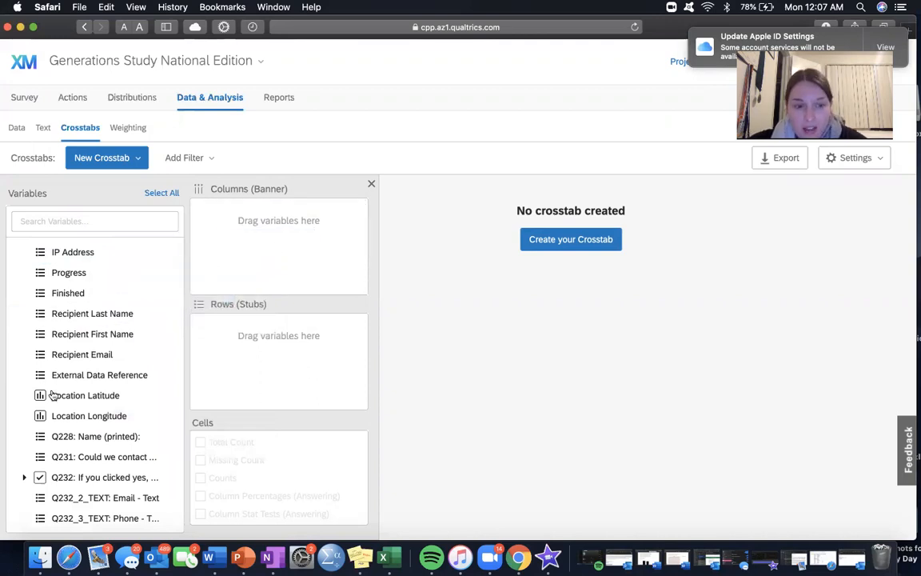
{"action": "scroll", "coordinate": [116, 431], "scroll_direction": "up", "scroll_amount": 1}
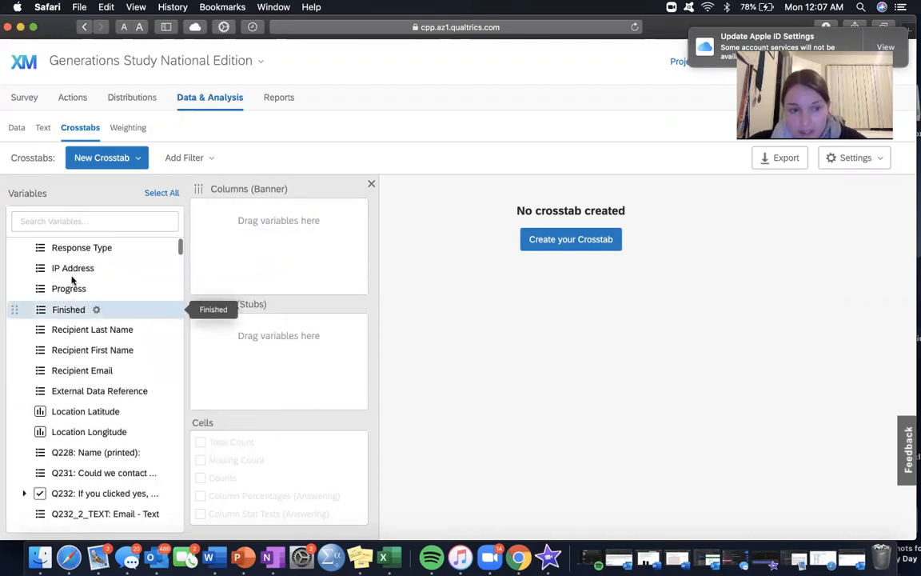
{"action": "left_click_drag", "start_coordinate": [70, 289], "coordinate": [101, 291]}
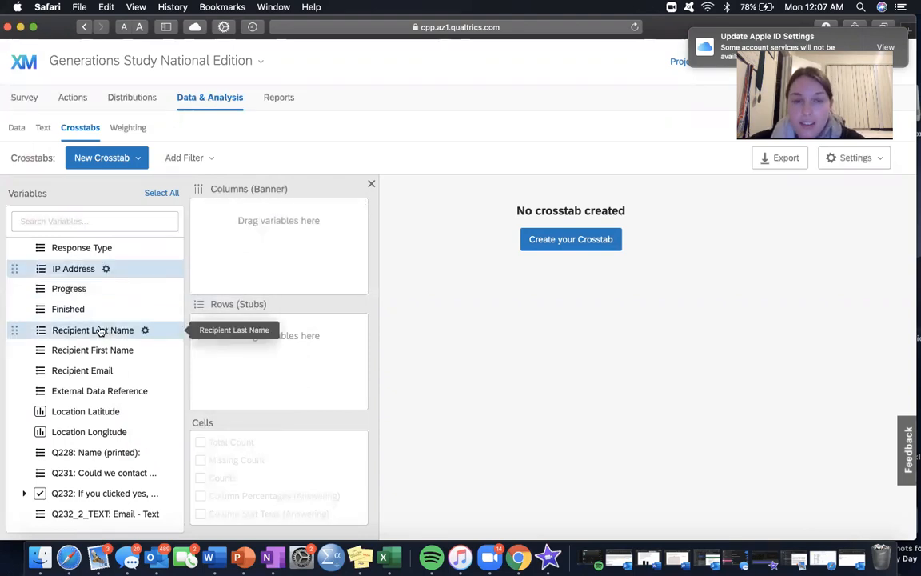
{"action": "scroll", "coordinate": [100, 331], "scroll_direction": "down", "scroll_amount": 10}
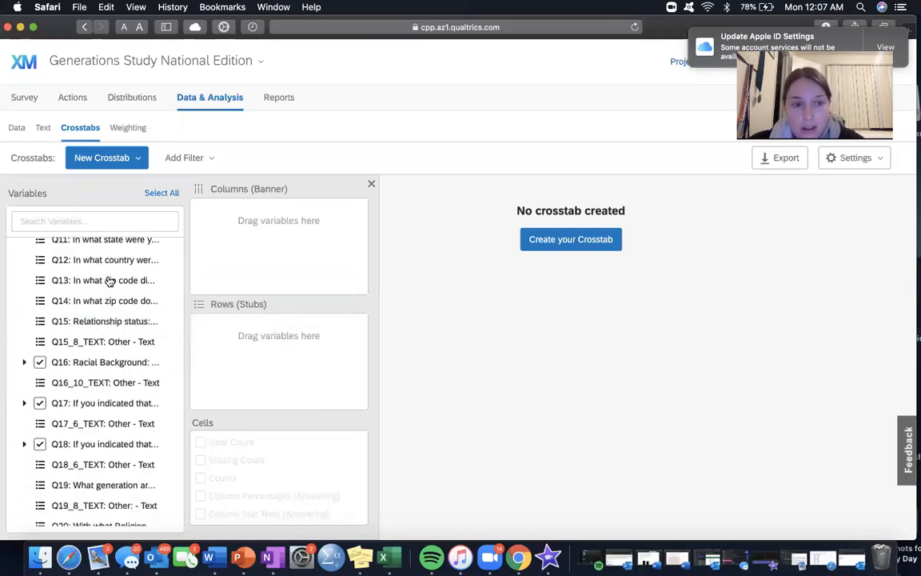
{"action": "left_click_drag", "start_coordinate": [110, 282], "coordinate": [227, 250]}
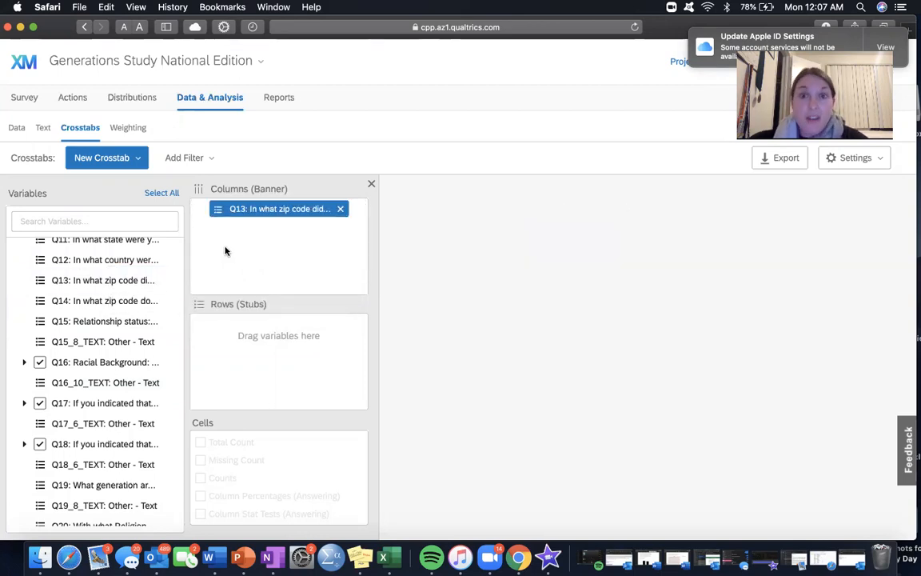
Step: Try the Q19 generation question as the crosstab's row (stub), and remove it again
{"action": "scroll", "coordinate": [68, 438], "scroll_direction": "down", "scroll_amount": 5}
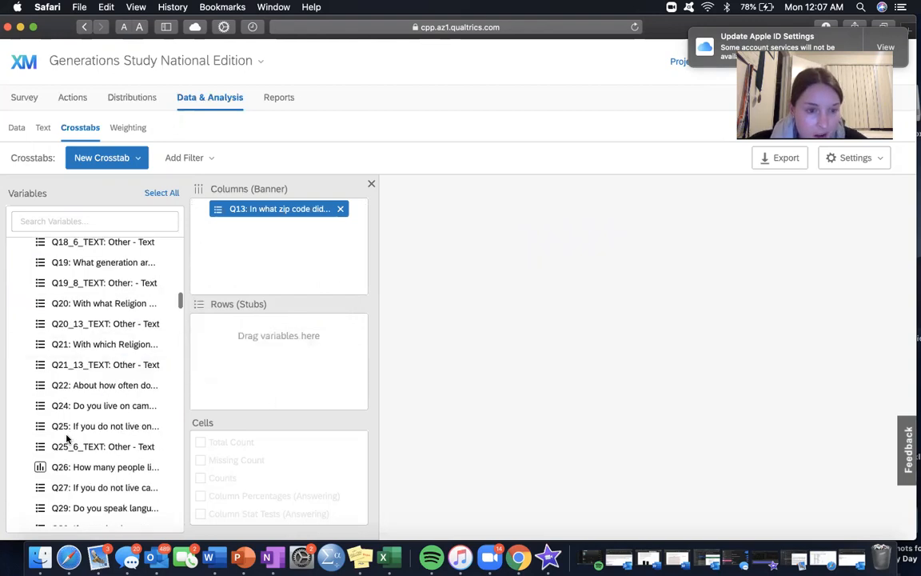
{"action": "scroll", "coordinate": [66, 438], "scroll_direction": "up", "scroll_amount": 1}
{"action": "left_click_drag", "start_coordinate": [119, 313], "coordinate": [262, 337]}
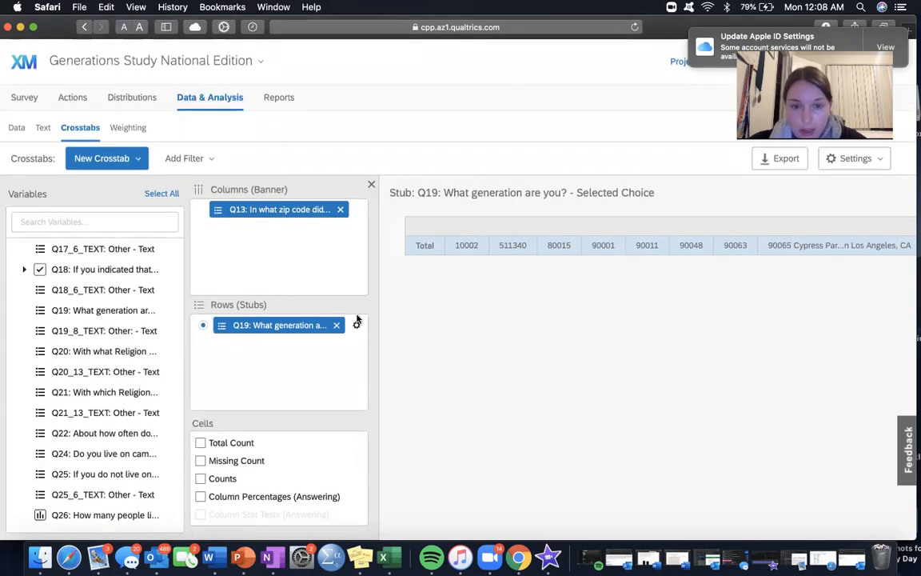
{"action": "left_click", "coordinate": [335, 326]}
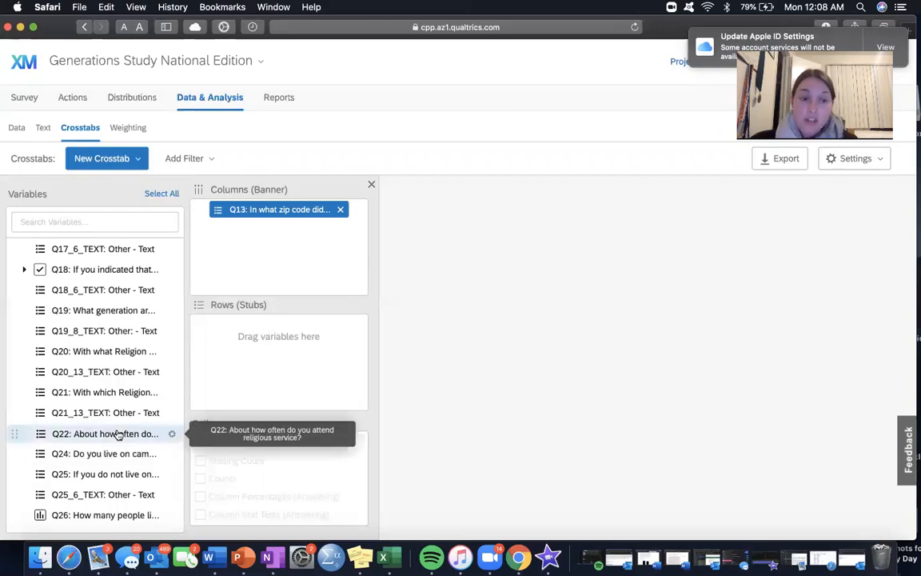
Step: Check the options for exporting the crosstab to Excel, and close them without exporting
{"action": "scroll", "coordinate": [117, 433], "scroll_direction": "down", "scroll_amount": 5}
{"action": "scroll", "coordinate": [117, 434], "scroll_direction": "up", "scroll_amount": 1}
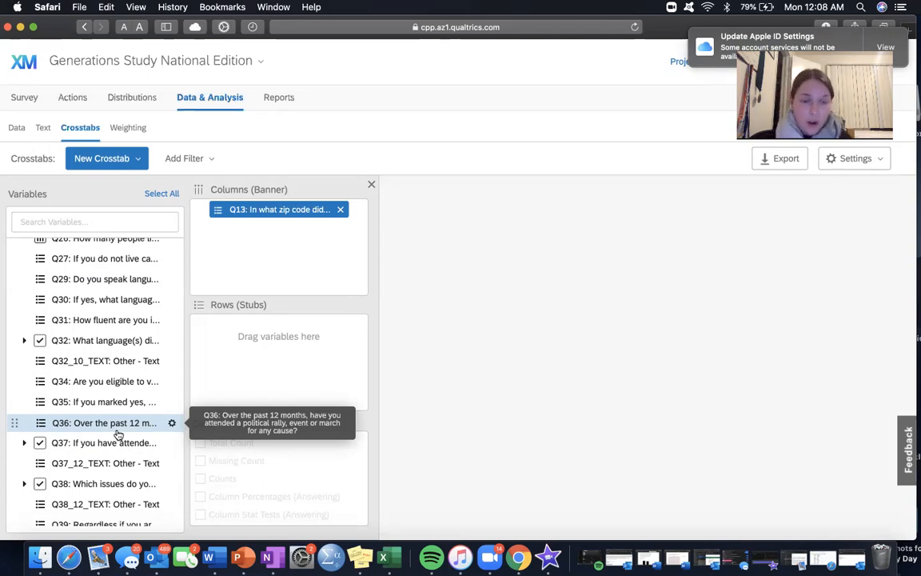
{"action": "left_click", "coordinate": [774, 169]}
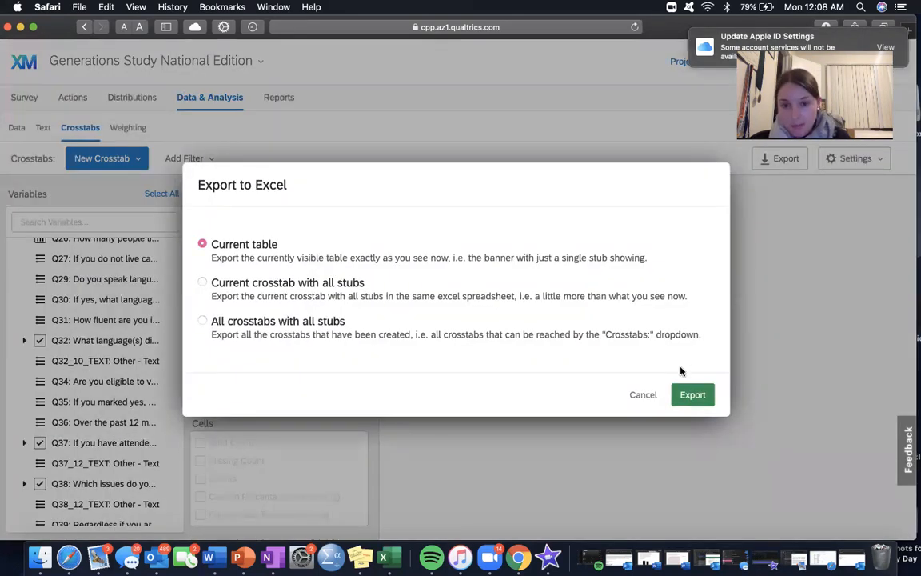
{"action": "left_click", "coordinate": [654, 393]}
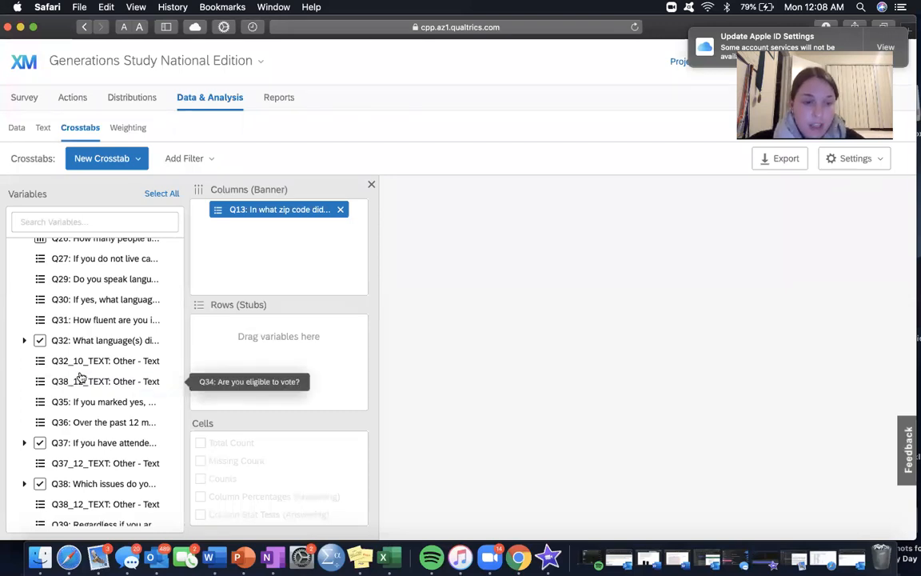
Step: Add Q194, "I spend most of my time with...", to the crosstab's rows (stubs)
{"action": "scroll", "coordinate": [80, 376], "scroll_direction": "down", "scroll_amount": 15}
{"action": "scroll", "coordinate": [80, 375], "scroll_direction": "up", "scroll_amount": 20}
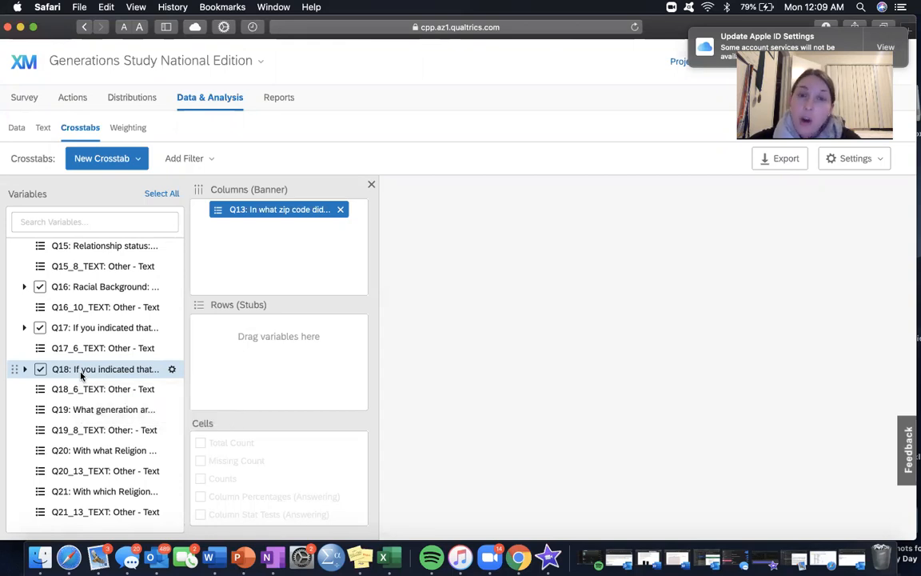
{"action": "scroll", "coordinate": [80, 375], "scroll_direction": "down", "scroll_amount": 15}
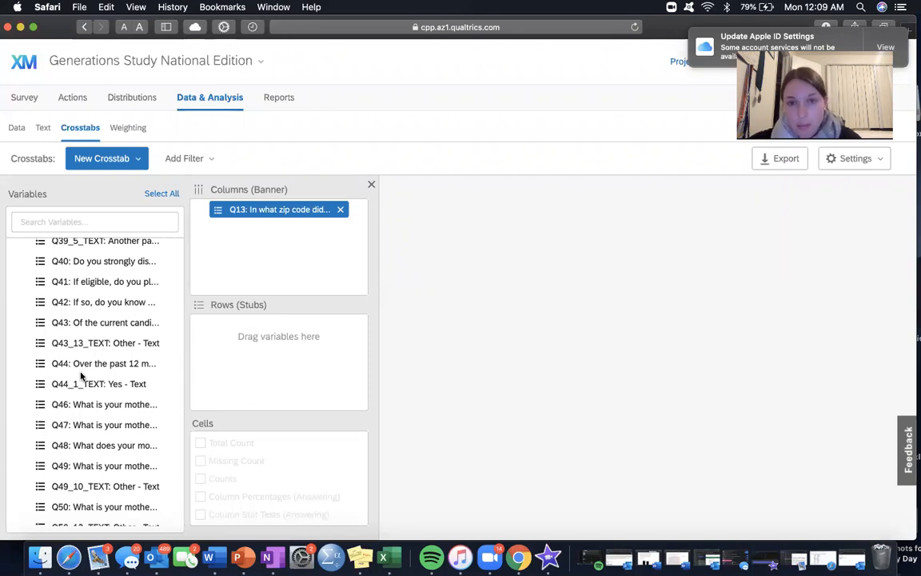
{"action": "scroll", "coordinate": [81, 375], "scroll_direction": "down", "scroll_amount": 20}
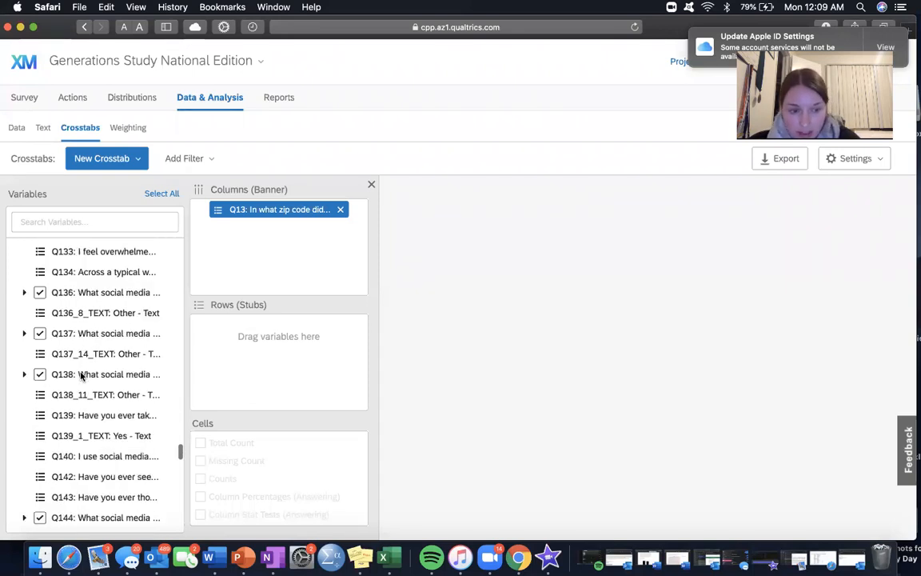
{"action": "left_click_drag", "start_coordinate": [112, 390], "coordinate": [90, 346]}
{"action": "left_click_drag", "start_coordinate": [93, 291], "coordinate": [245, 352]}
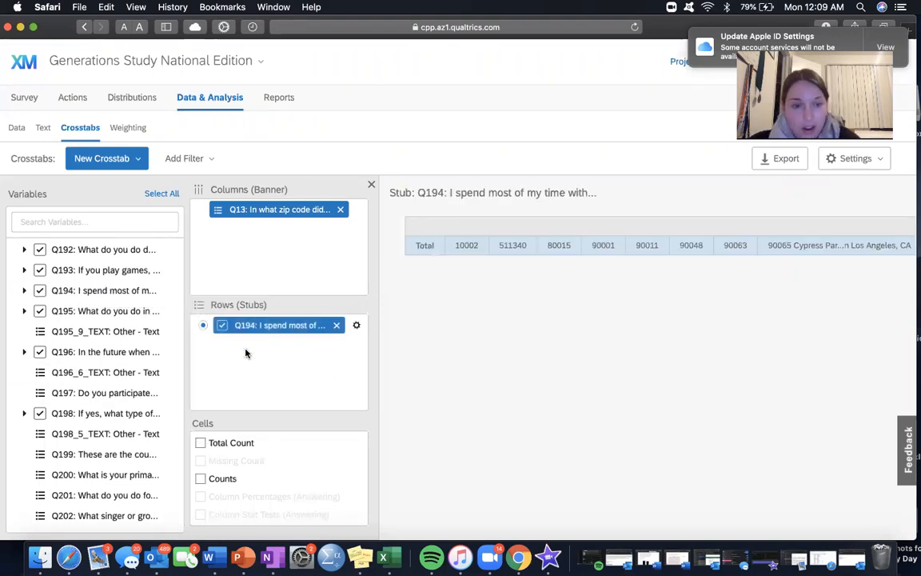
Step: Remove Q13 from the crosstab's columns and Q194 from its rows
{"action": "left_click", "coordinate": [340, 209]}
{"action": "left_click", "coordinate": [336, 324]}
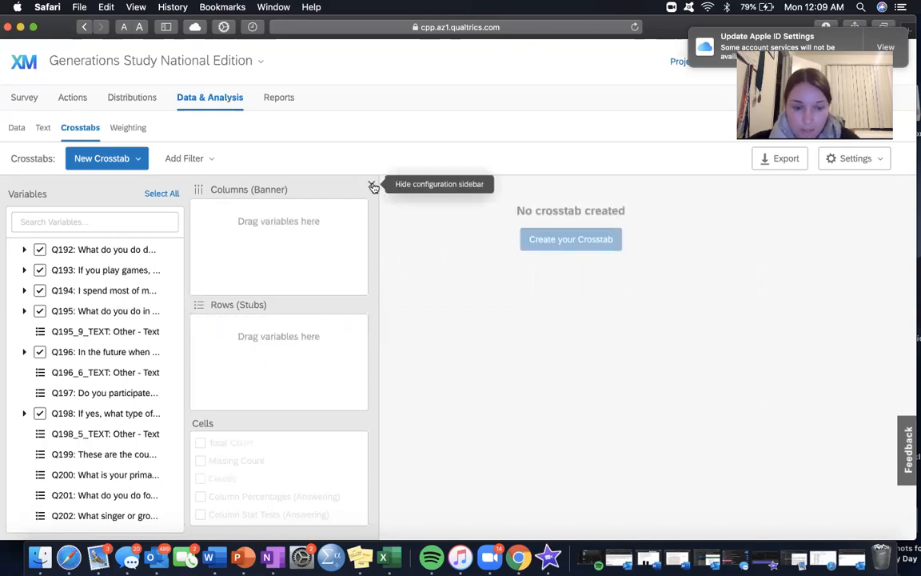
{"action": "scroll", "coordinate": [113, 404], "scroll_direction": "up", "scroll_amount": 20}
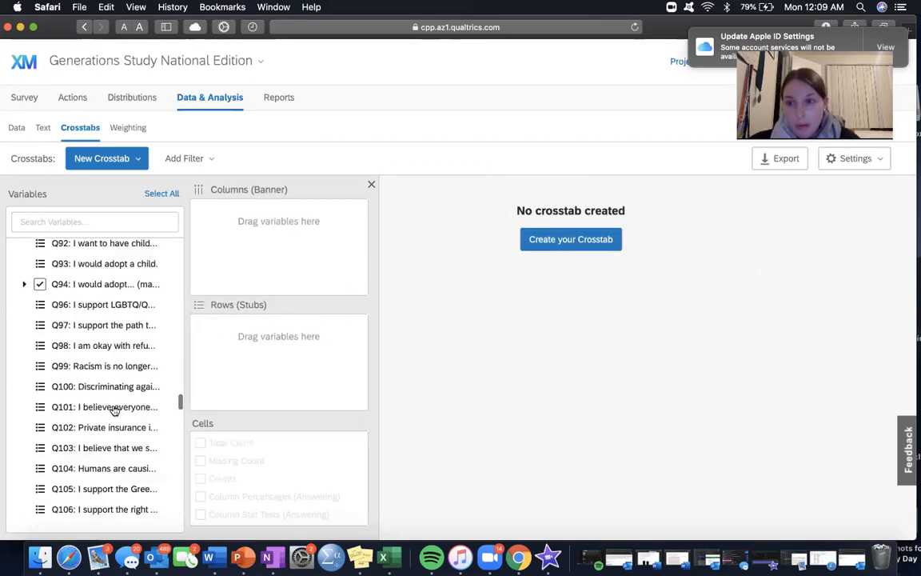
{"action": "scroll", "coordinate": [113, 287], "scroll_direction": "up", "scroll_amount": 15}
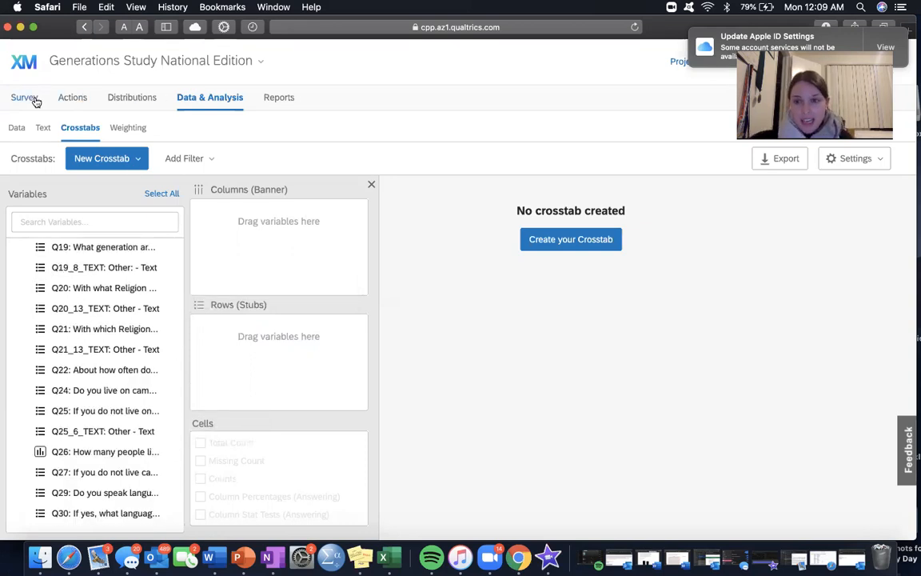
Step: Open the Text iQ page and start updating the data set with Text iQ data
{"action": "left_click", "coordinate": [47, 127]}
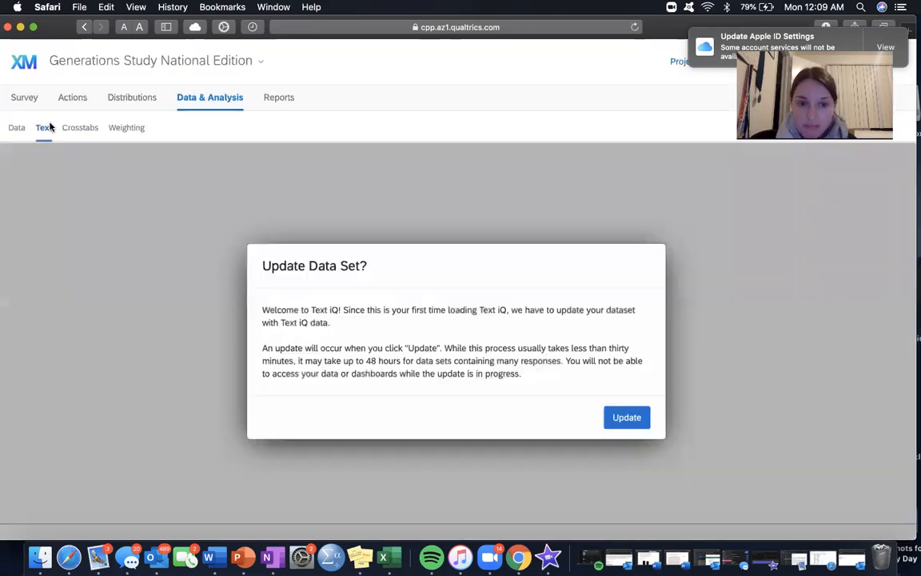
{"action": "left_click", "coordinate": [619, 418]}
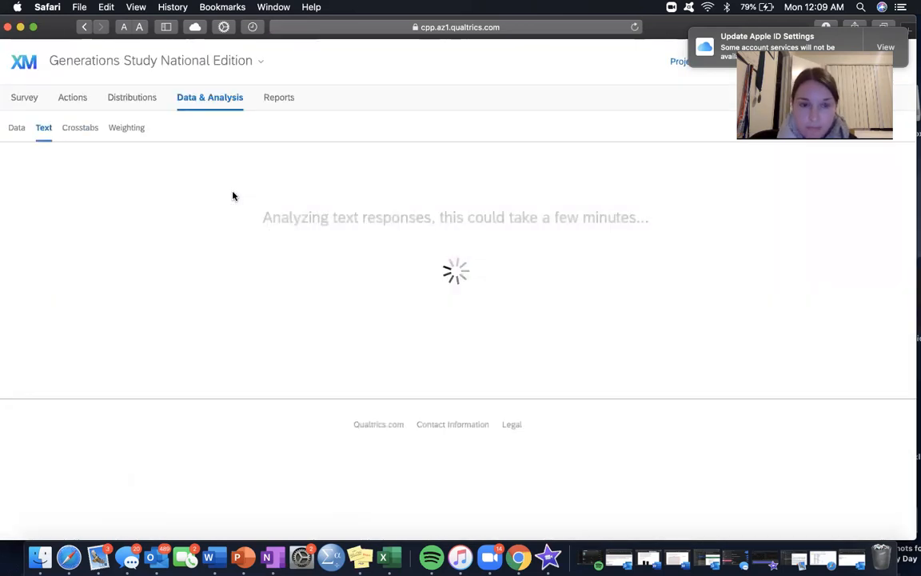
Step: Expand the Survey Questions block of the Generations Study National Edition survey and look over its first questions
{"action": "left_click", "coordinate": [29, 102]}
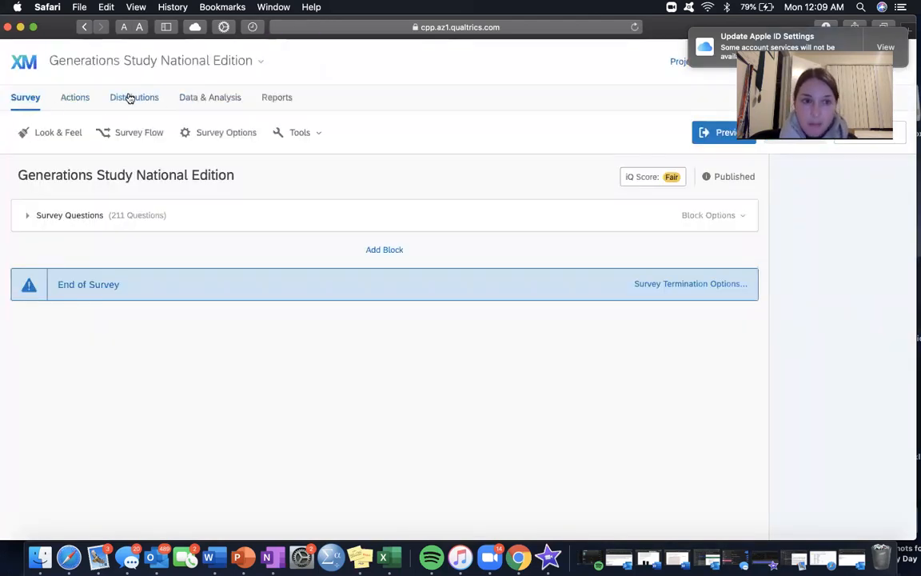
{"action": "left_click", "coordinate": [243, 97]}
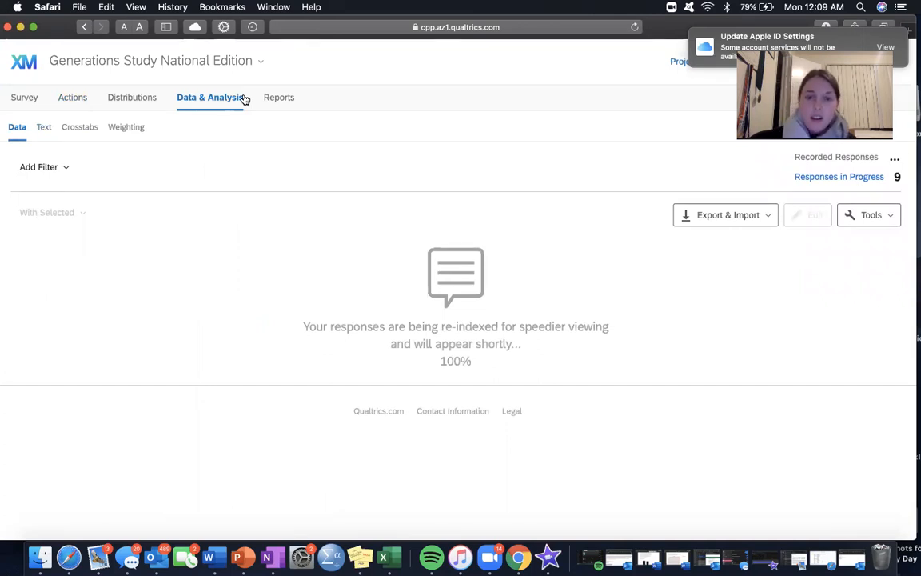
{"action": "left_click", "coordinate": [19, 96]}
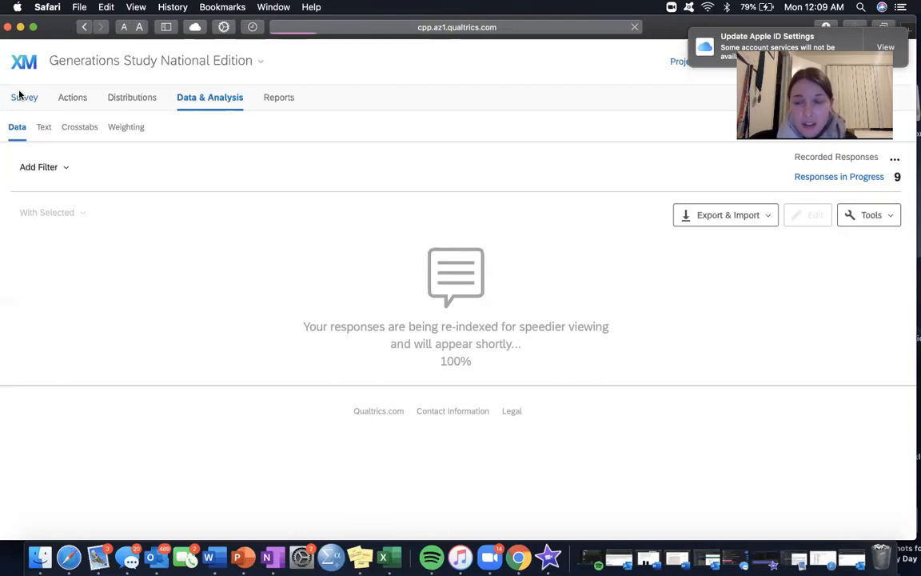
{"action": "scroll", "coordinate": [180, 371], "scroll_direction": "down", "scroll_amount": 1}
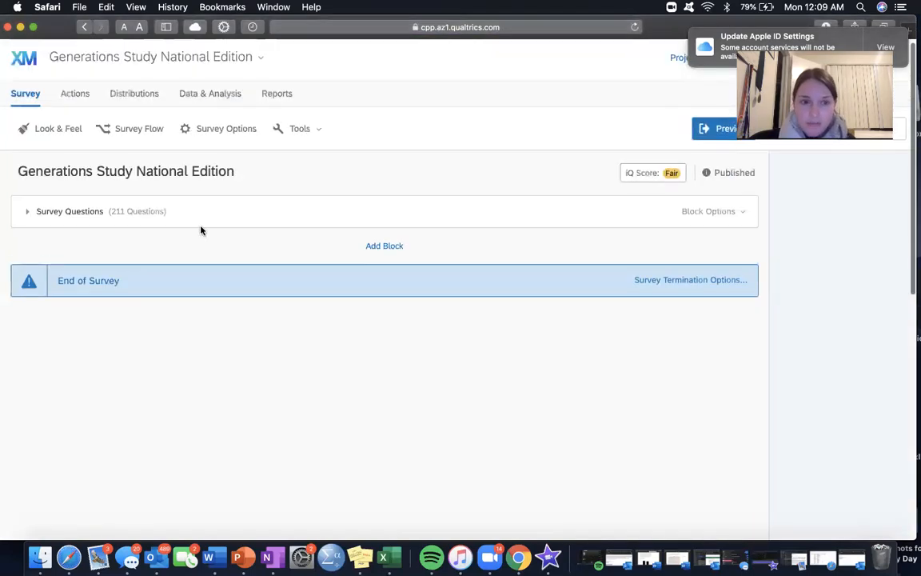
{"action": "left_click", "coordinate": [198, 217]}
{"action": "scroll", "coordinate": [186, 415], "scroll_direction": "down", "scroll_amount": 1}
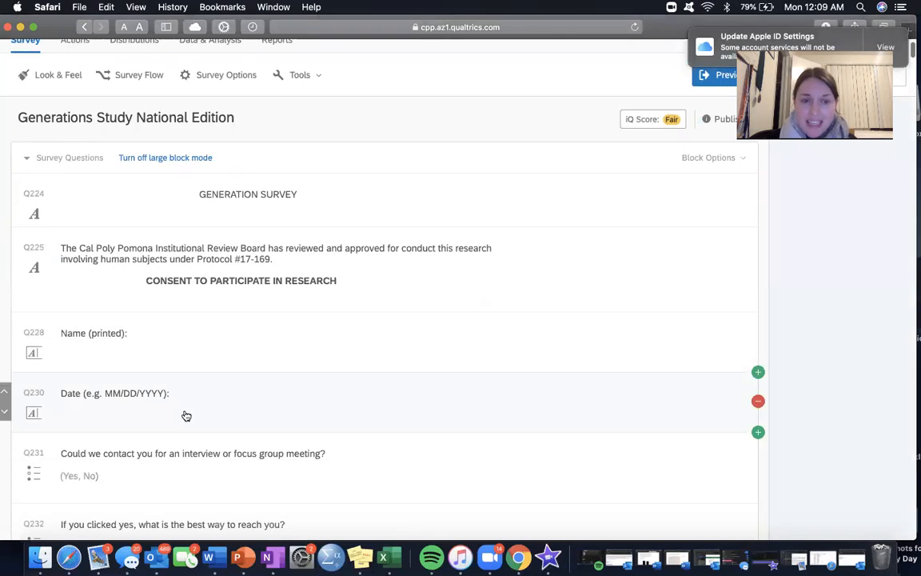
{"action": "scroll", "coordinate": [186, 416], "scroll_direction": "down", "scroll_amount": 5}
{"action": "scroll", "coordinate": [186, 415], "scroll_direction": "up", "scroll_amount": 10}
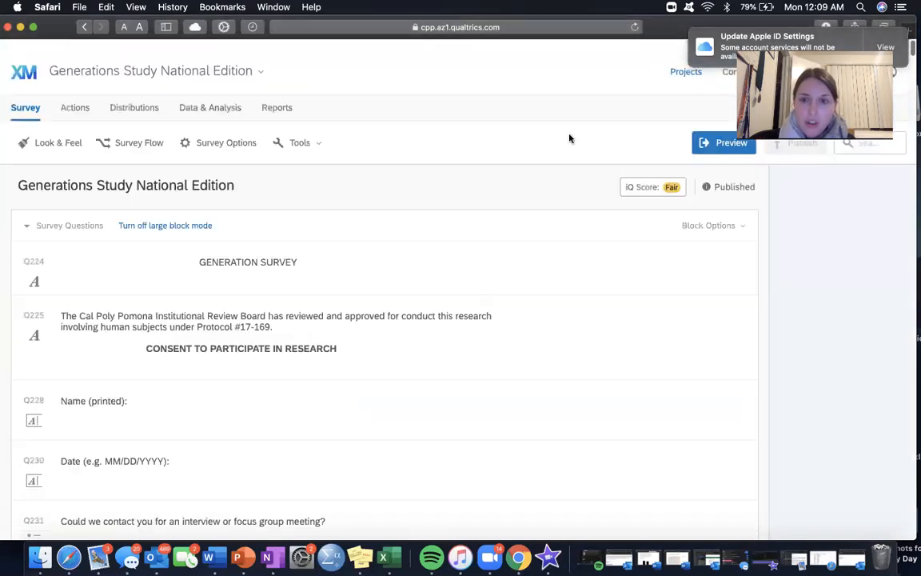
Step: Return to the project list and open the Qualtrics Test #2 survey for editing
{"action": "left_click", "coordinate": [677, 62]}
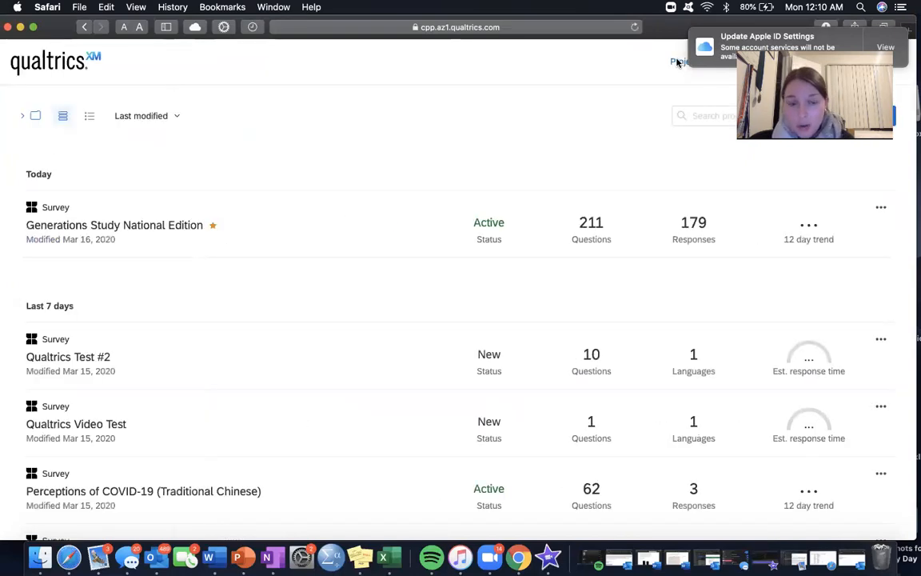
{"action": "left_click", "coordinate": [378, 353]}
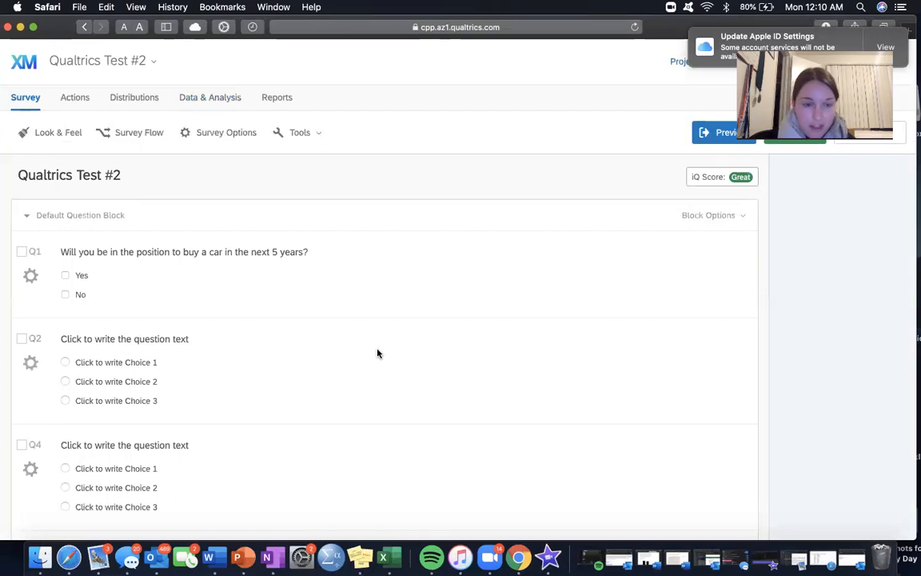
{"action": "scroll", "coordinate": [193, 362], "scroll_direction": "down", "scroll_amount": 15}
{"action": "scroll", "coordinate": [195, 364], "scroll_direction": "up", "scroll_amount": 12}
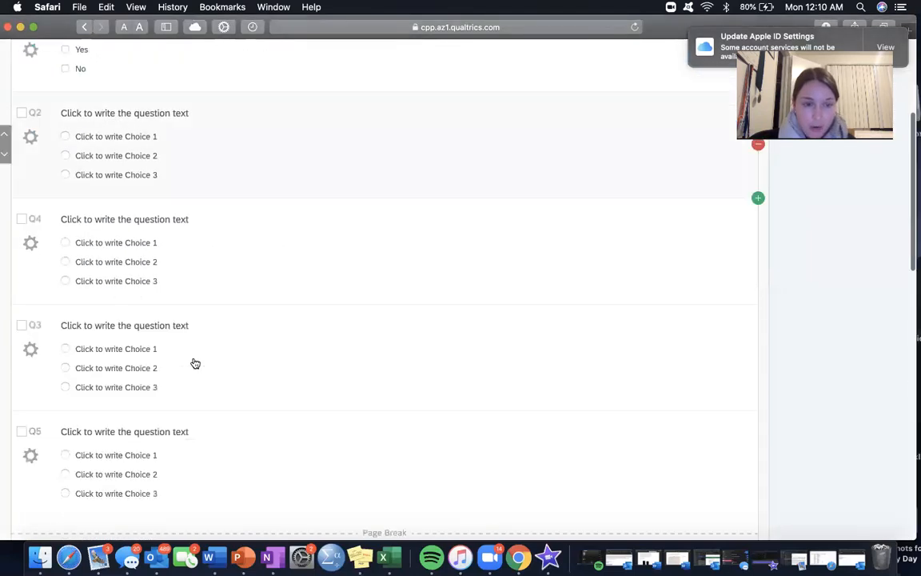
{"action": "scroll", "coordinate": [195, 364], "scroll_direction": "up", "scroll_amount": 5}
Step: Change Q2 from multiple choice to a Text Entry question
{"action": "left_click", "coordinate": [148, 339]}
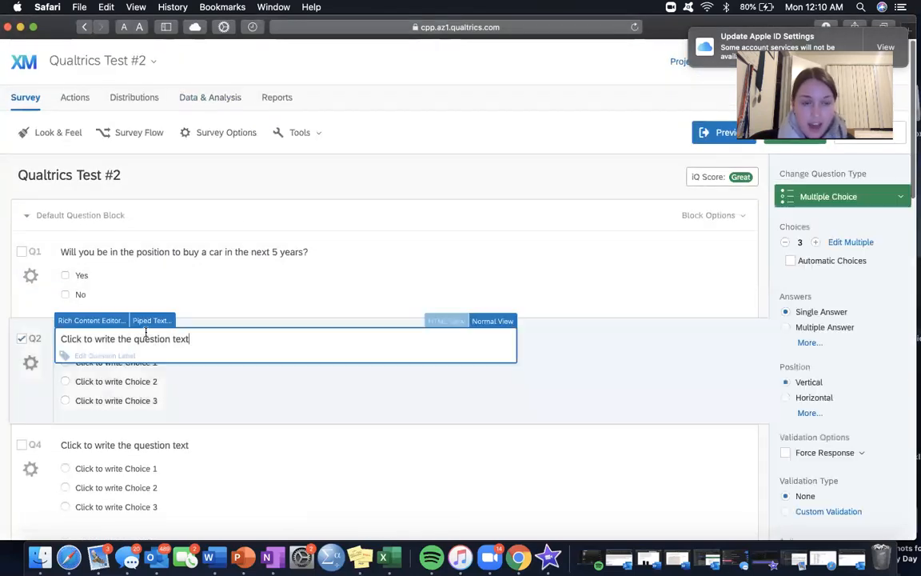
{"action": "key", "text": "super+a"}
{"action": "key", "text": "BackSpace"}
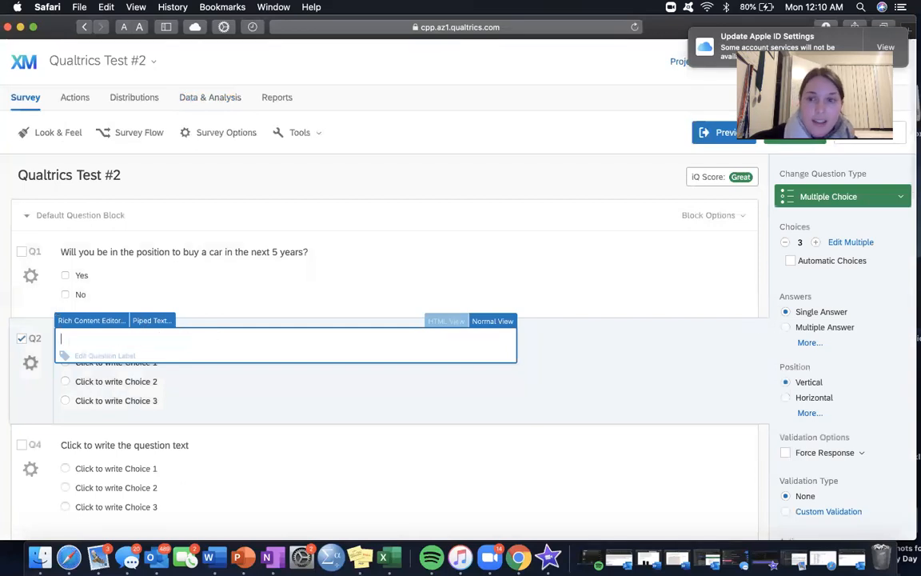
{"action": "left_click", "coordinate": [855, 199]}
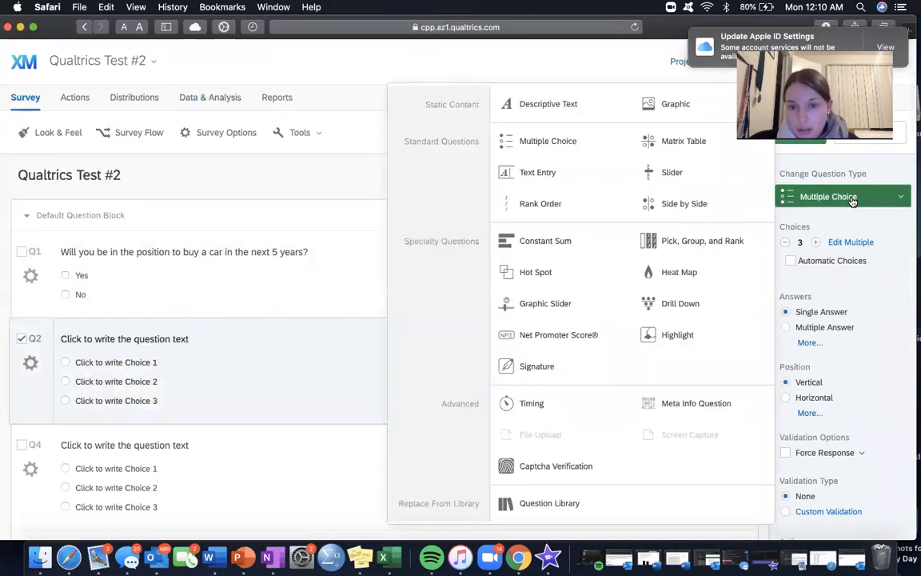
{"action": "left_click", "coordinate": [537, 172]}
Step: Write Q2's question text as "What is your favorite subject in school?" in the rich content editor
{"action": "left_click", "coordinate": [184, 339]}
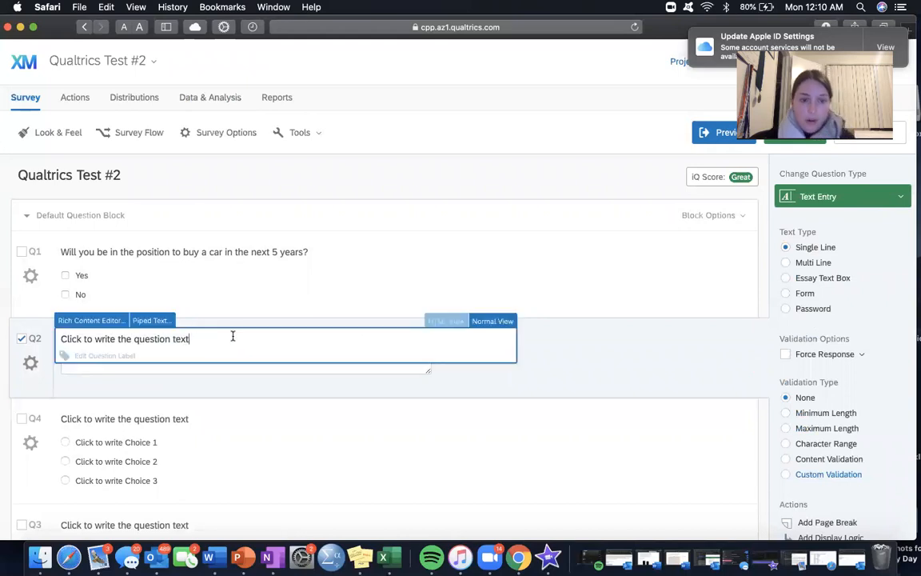
{"action": "left_click", "coordinate": [89, 319]}
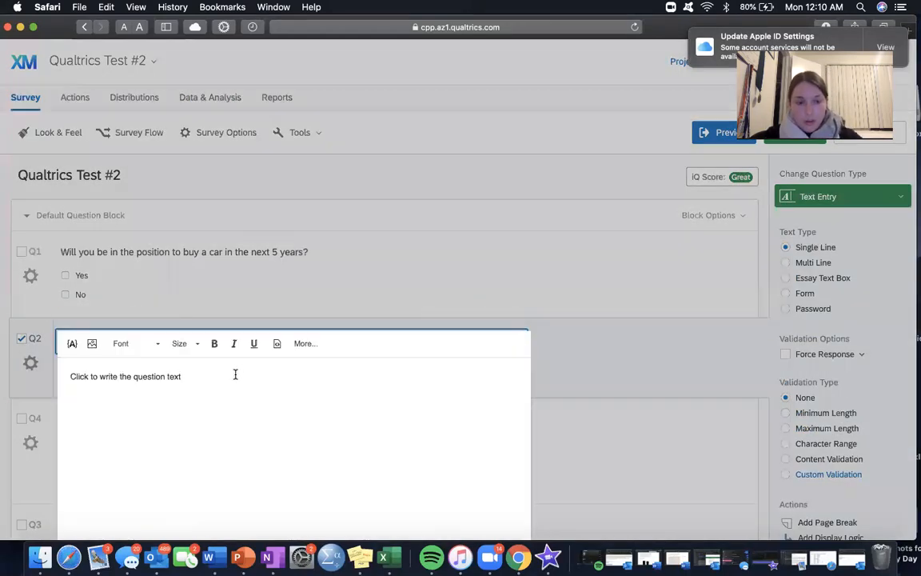
{"action": "key", "text": "super+a"}
{"action": "type", "text": "What is you"}
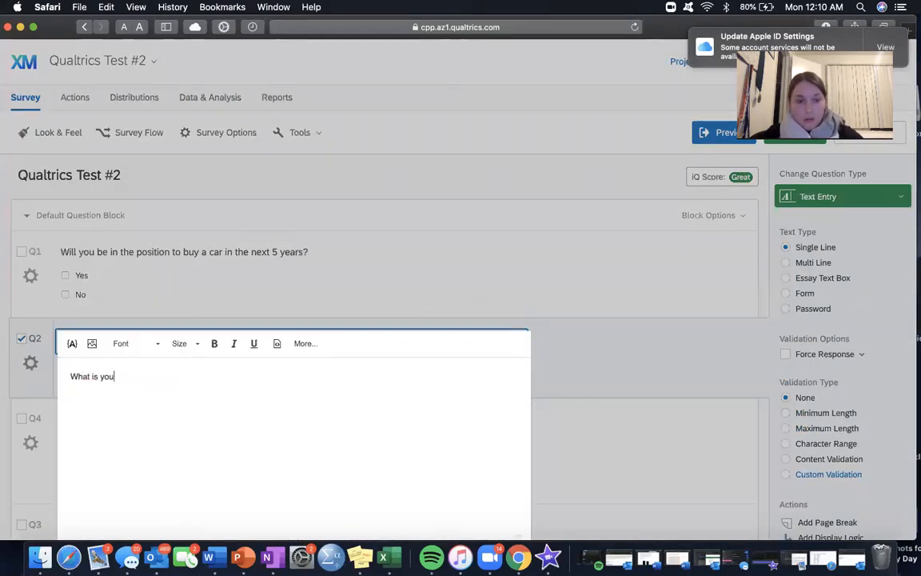
{"action": "type", "text": "r favorite subjet in"}
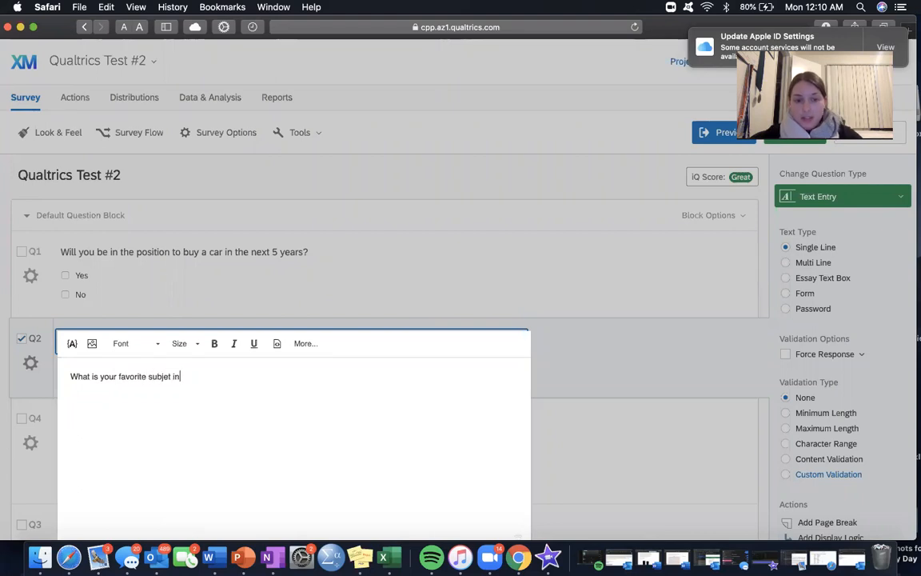
{"action": "key", "text": "BackSpace"}
{"action": "key", "text": "BackSpace"}
{"action": "key", "text": "BackSpace"}
{"action": "key", "text": "BackSpace"}
{"action": "type", "text": "ct in school?"}
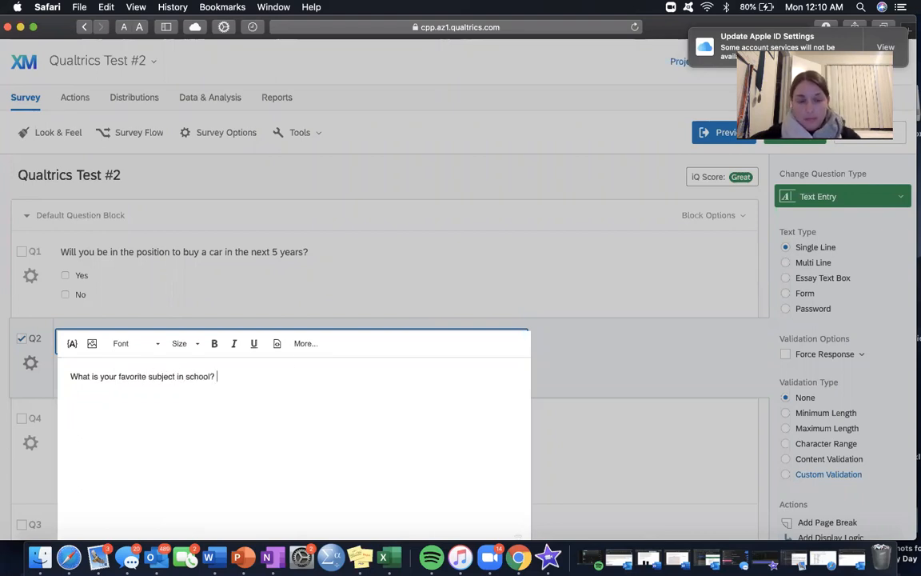
{"action": "left_click", "coordinate": [574, 391]}
Step: Try the sample answer "History" in Q2's answer box within the survey editor
{"action": "left_click", "coordinate": [250, 361]}
{"action": "type", "text": "History"}
{"action": "left_click", "coordinate": [533, 323]}
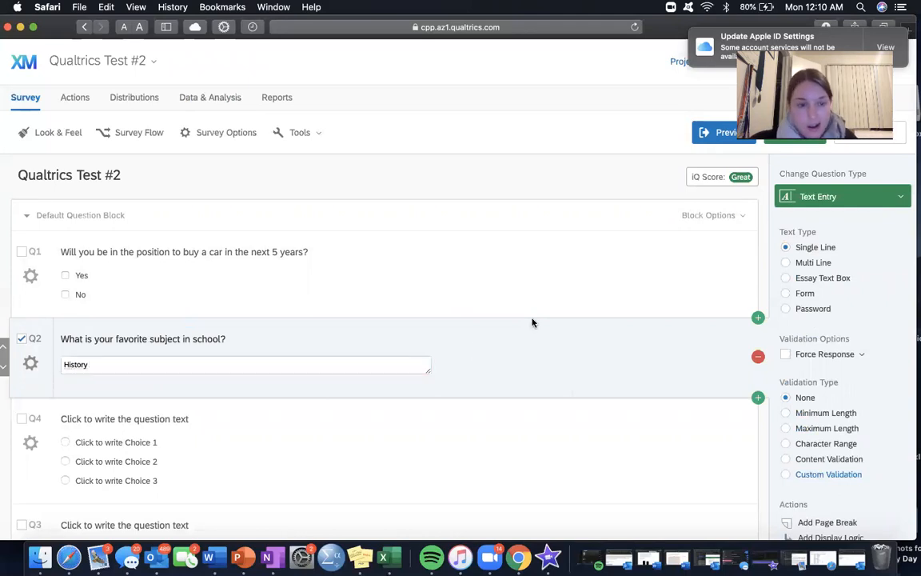
Step: Look through the Qualtrics Test #2 questions, from the car question past the home-buying slider to the Demographics text
{"action": "scroll", "coordinate": [532, 323], "scroll_direction": "down", "scroll_amount": 3}
{"action": "scroll", "coordinate": [532, 323], "scroll_direction": "down", "scroll_amount": 10}
{"action": "scroll", "coordinate": [532, 323], "scroll_direction": "up", "scroll_amount": 15}
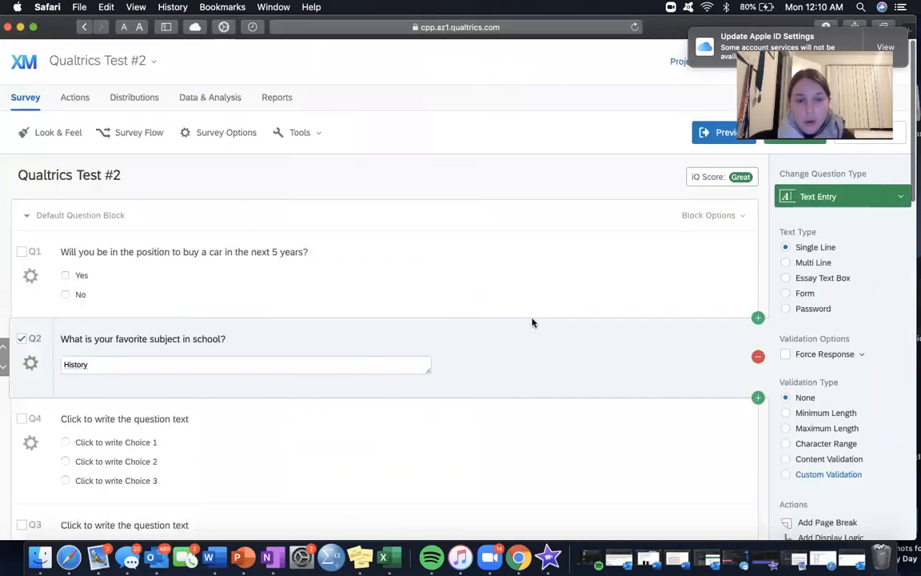
{"action": "scroll", "coordinate": [387, 244], "scroll_direction": "down", "scroll_amount": 2}
{"action": "scroll", "coordinate": [331, 391], "scroll_direction": "down", "scroll_amount": 10}
{"action": "scroll", "coordinate": [334, 391], "scroll_direction": "up", "scroll_amount": 12}
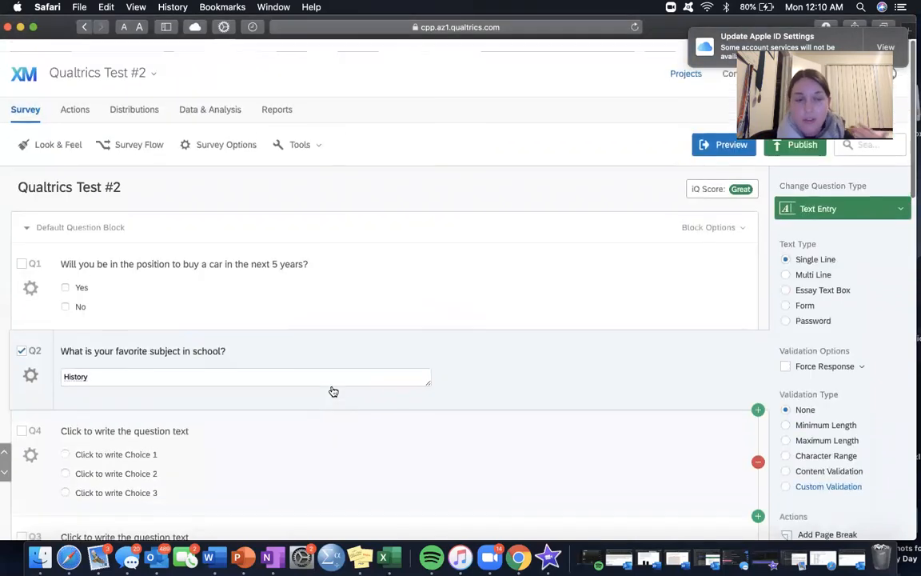
{"action": "scroll", "coordinate": [334, 391], "scroll_direction": "down", "scroll_amount": 1}
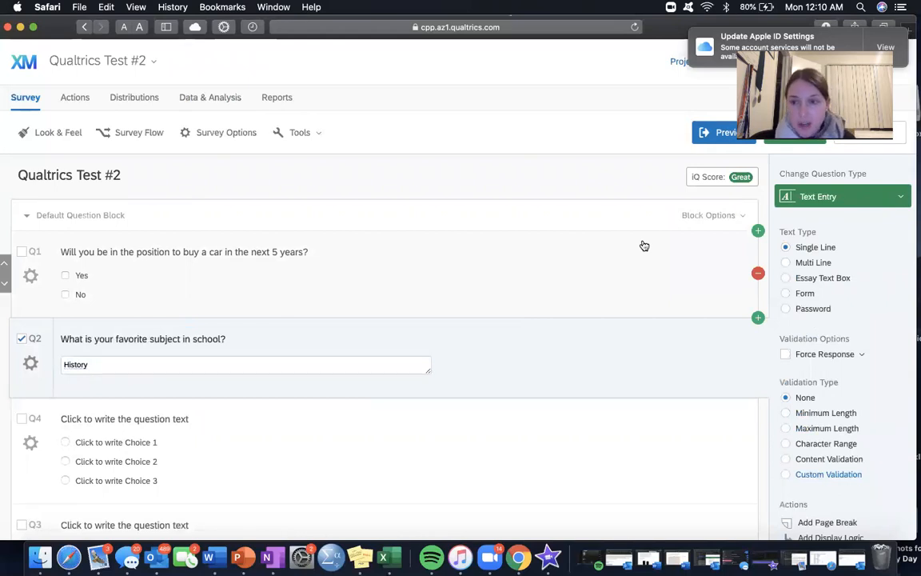
{"action": "scroll", "coordinate": [643, 245], "scroll_direction": "down", "scroll_amount": 8}
{"action": "scroll", "coordinate": [643, 244], "scroll_direction": "up", "scroll_amount": 8}
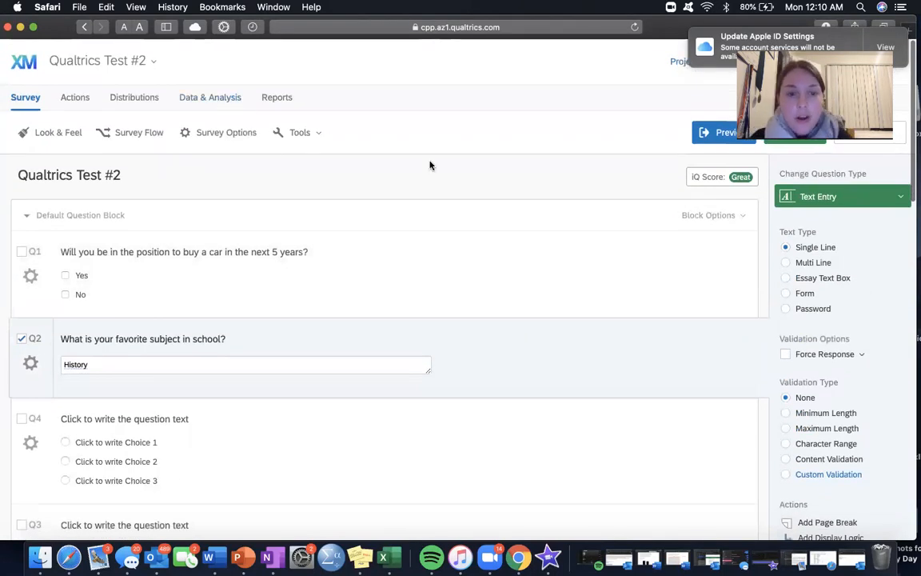
{"action": "scroll", "coordinate": [243, 346], "scroll_direction": "down", "scroll_amount": 6}
{"action": "scroll", "coordinate": [212, 165], "scroll_direction": "up", "scroll_amount": 2}
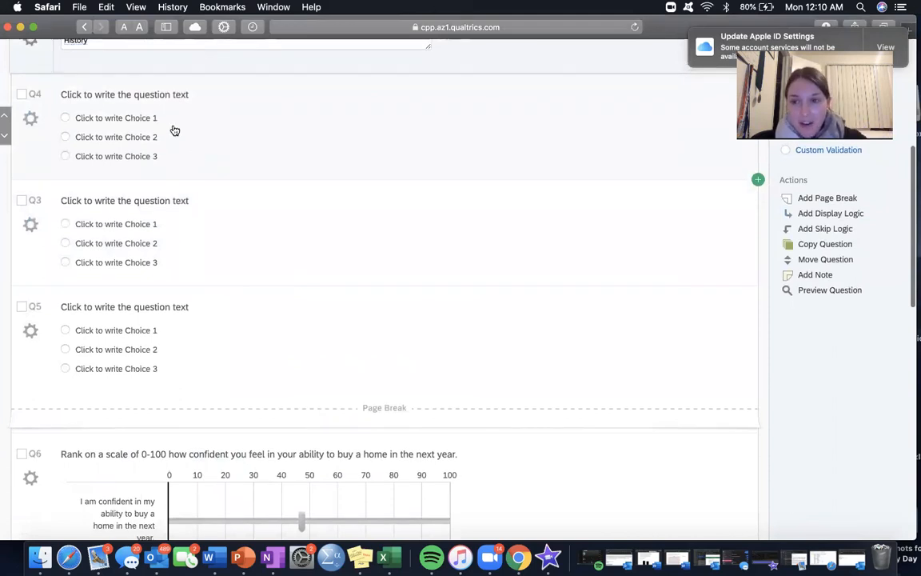
{"action": "scroll", "coordinate": [174, 130], "scroll_direction": "down", "scroll_amount": 4}
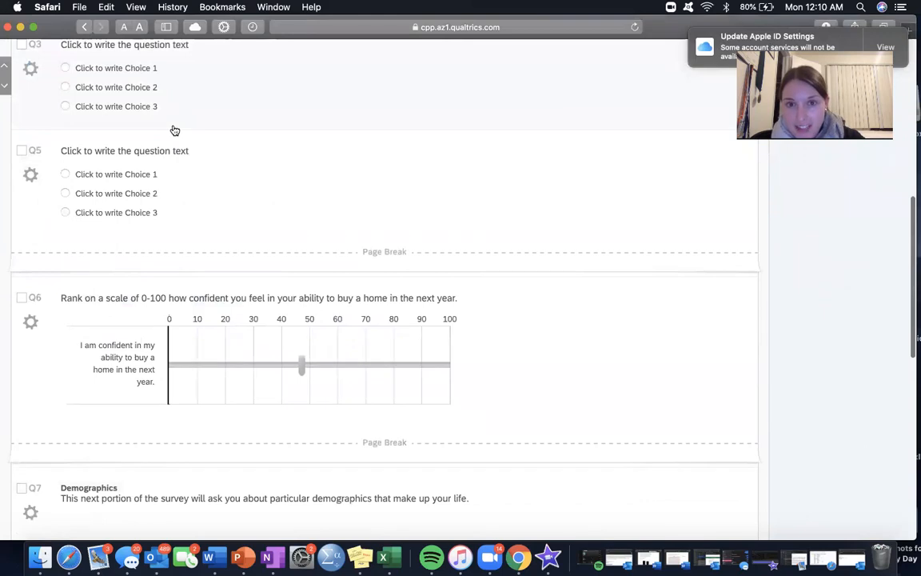
{"action": "scroll", "coordinate": [174, 130], "scroll_direction": "up", "scroll_amount": 10}
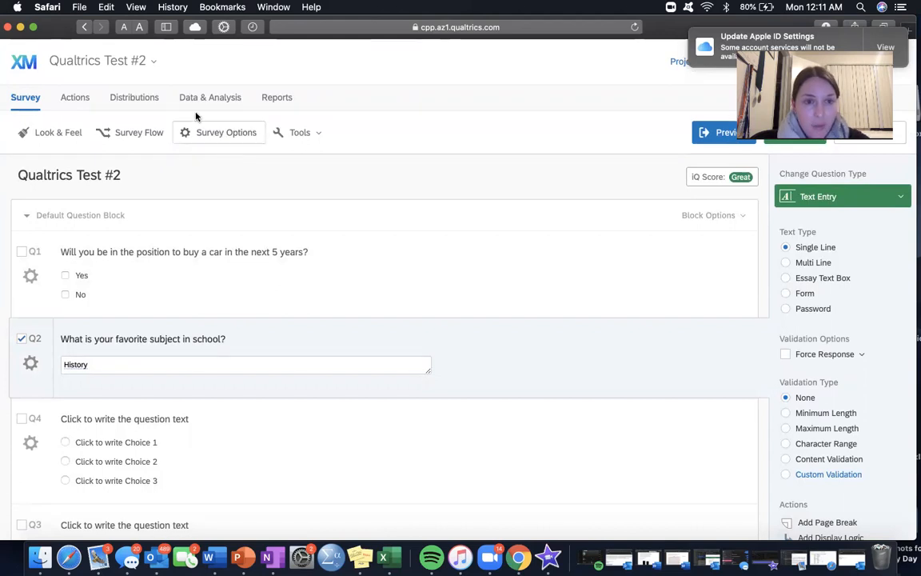
Step: Check the survey's distribution options and the approval form for a Web anonymous link, and close it without requesting approval
{"action": "left_click", "coordinate": [143, 97]}
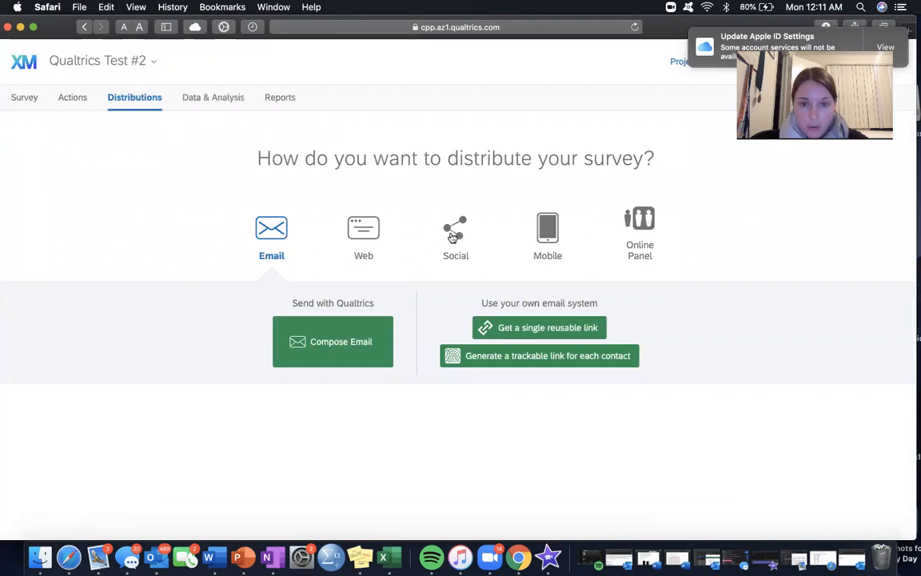
{"action": "left_click", "coordinate": [416, 218]}
{"action": "left_click", "coordinate": [348, 232]}
{"action": "left_click", "coordinate": [356, 342]}
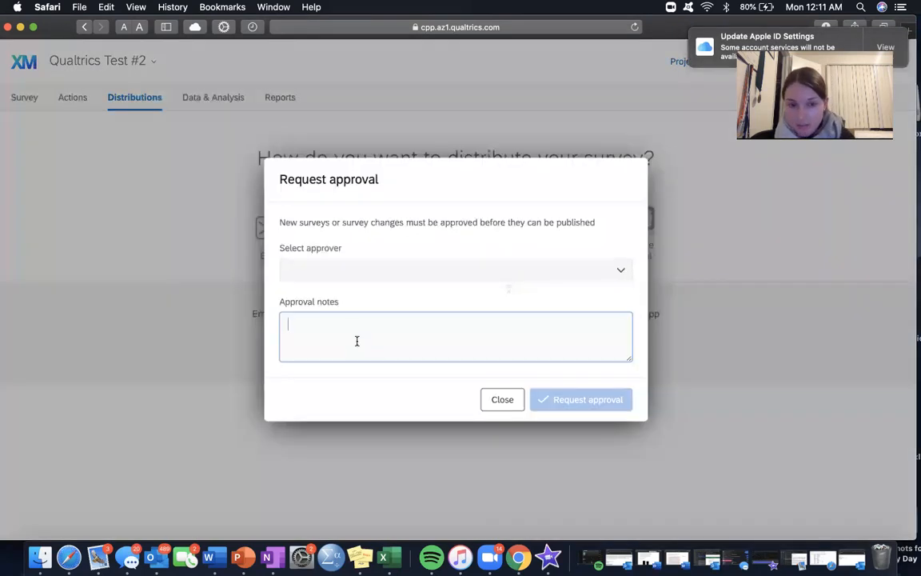
{"action": "left_click", "coordinate": [358, 274]}
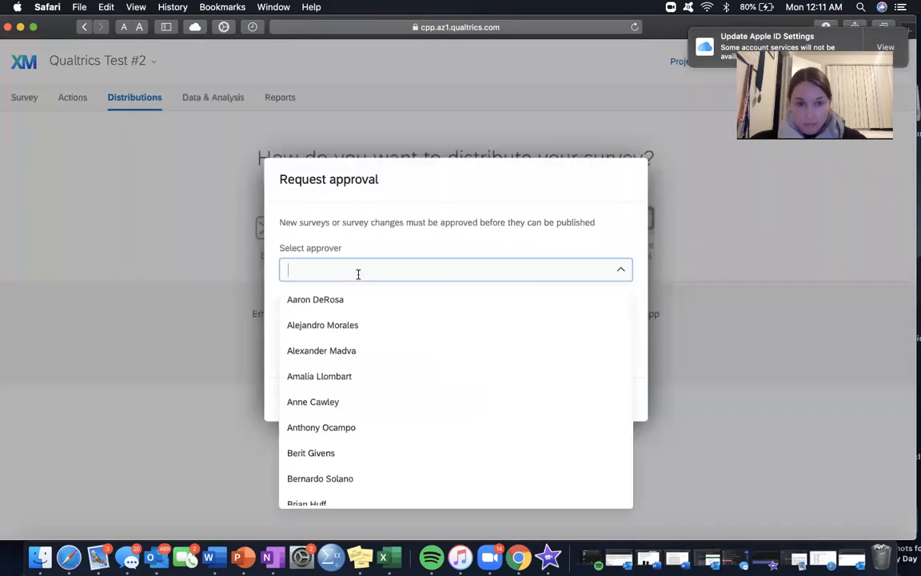
{"action": "left_click", "coordinate": [242, 345]}
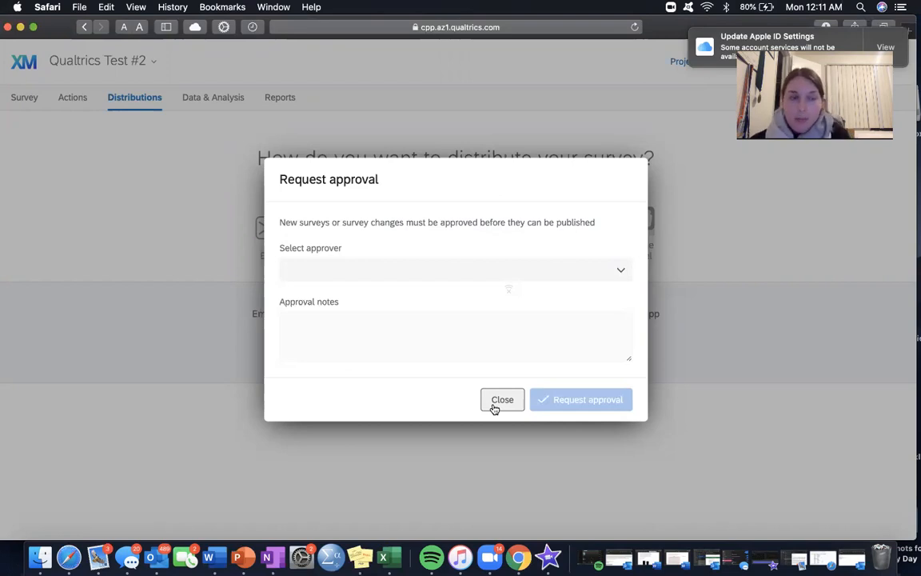
{"action": "left_click", "coordinate": [502, 400]}
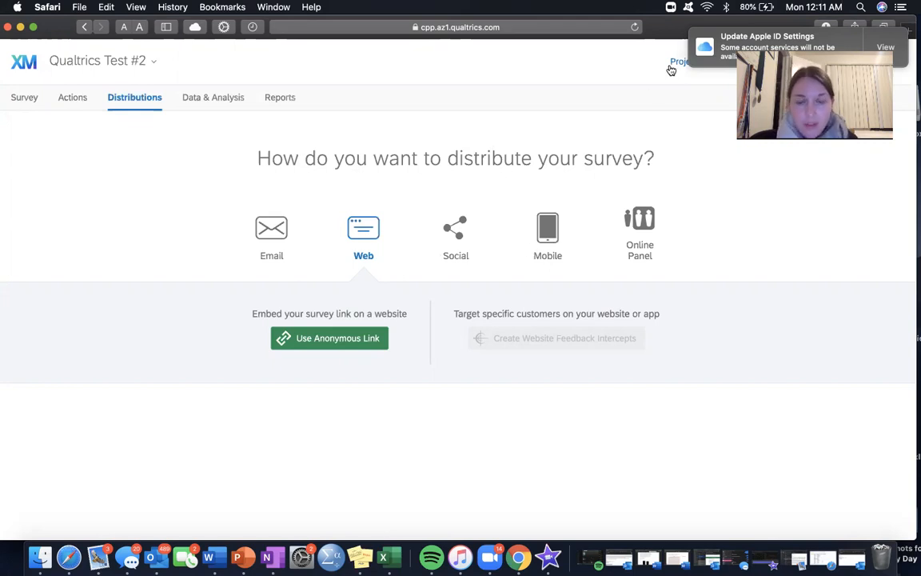
Step: Preview the survey, answering "Yes" to the car question and "Psychology" to the favorite school subject question
{"action": "left_click", "coordinate": [25, 97]}
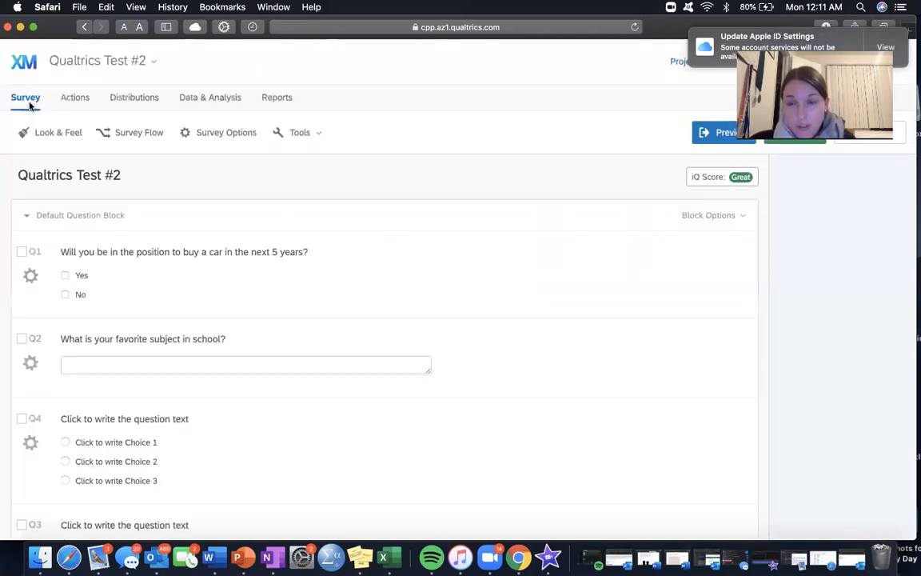
{"action": "left_click", "coordinate": [705, 136]}
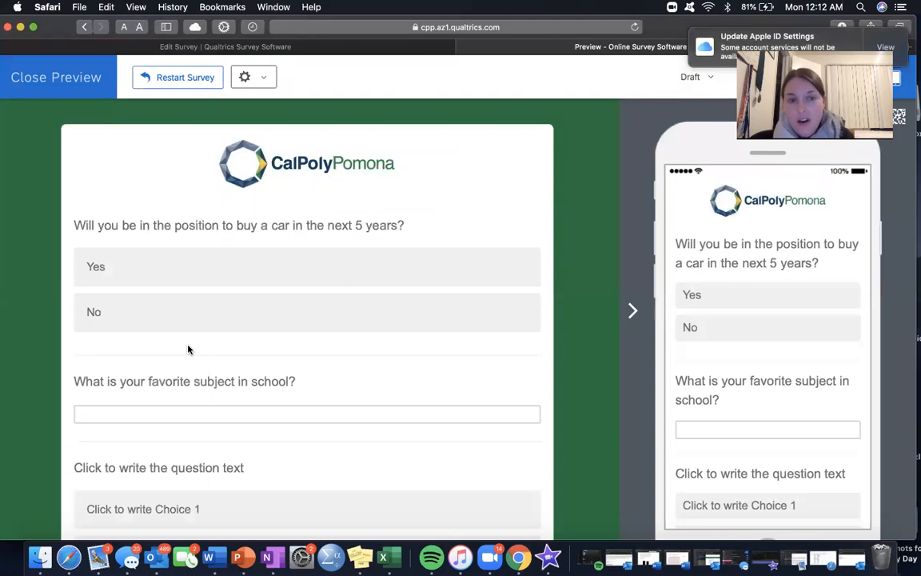
{"action": "left_click", "coordinate": [118, 265]}
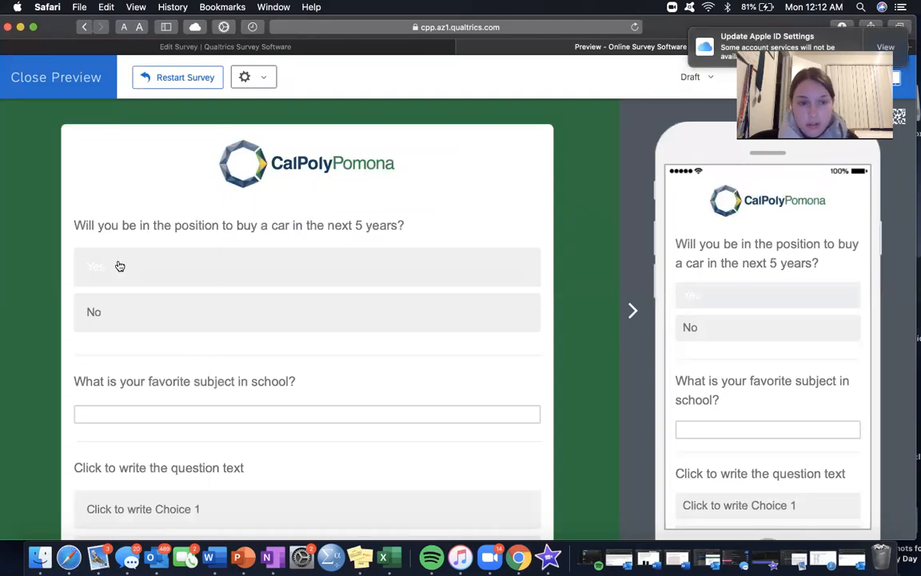
{"action": "left_click", "coordinate": [137, 181]}
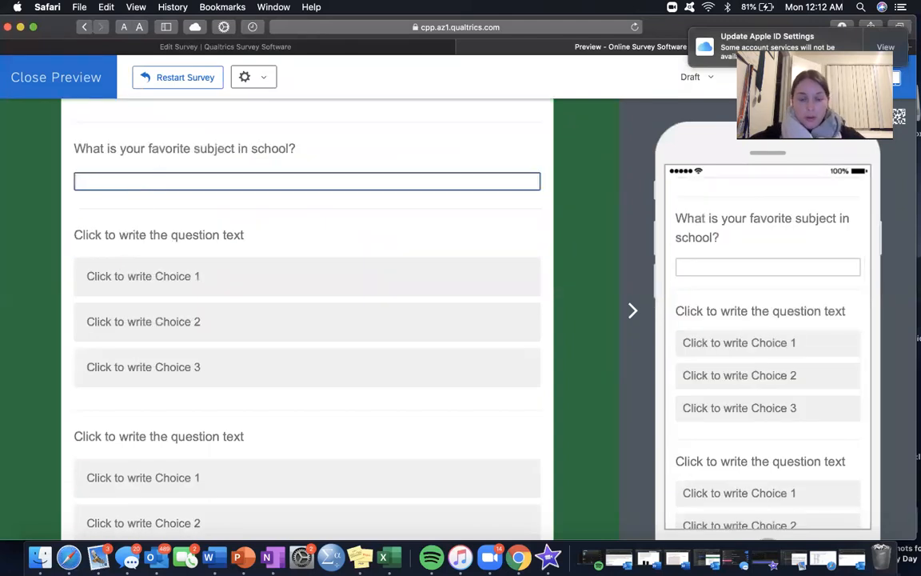
{"action": "type", "text": "Psychology"}
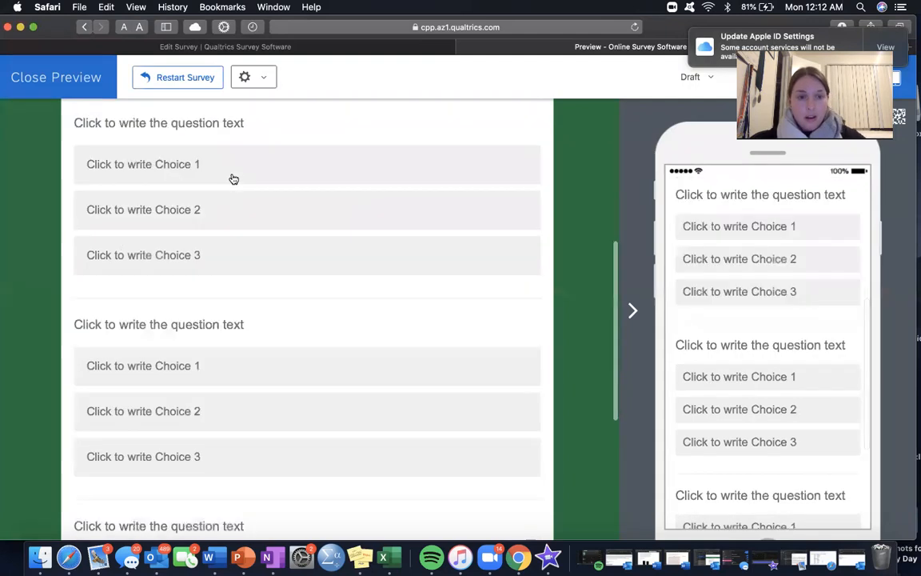
Step: Answer the remaining placeholder questions with Choice 1 in the preview, and set the home-buying confidence slider on the following page
{"action": "left_click", "coordinate": [230, 172]}
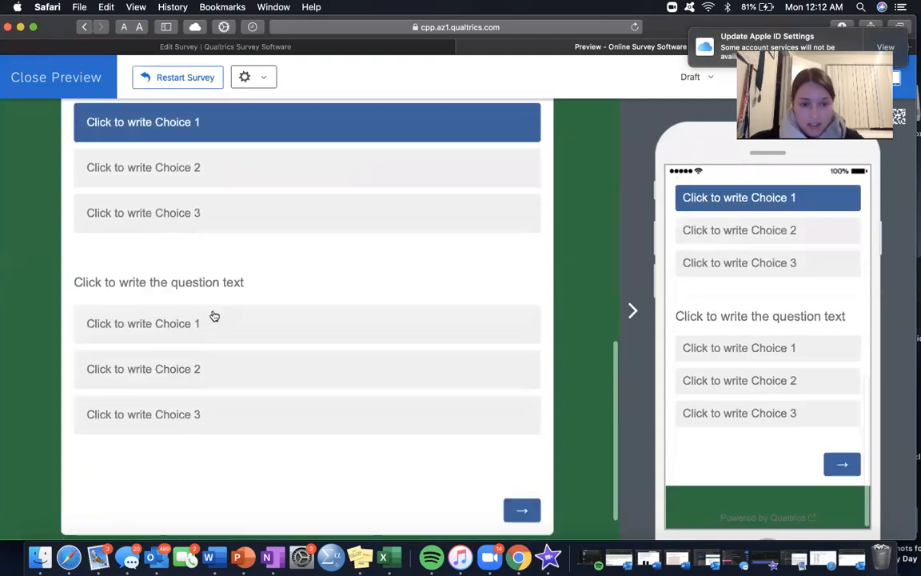
{"action": "left_click", "coordinate": [212, 316]}
{"action": "left_click", "coordinate": [530, 510]}
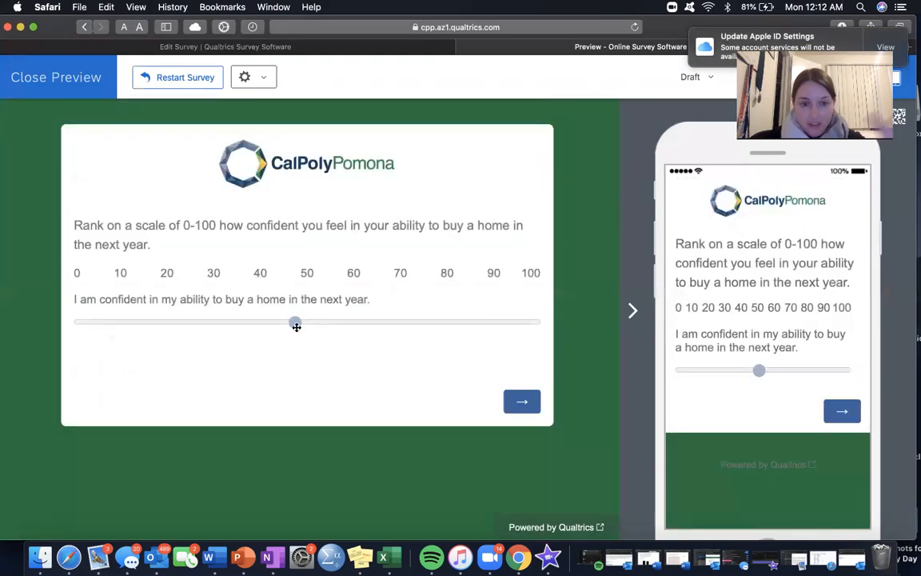
{"action": "left_click_drag", "start_coordinate": [294, 323], "coordinate": [131, 322]}
{"action": "left_click", "coordinate": [522, 402]}
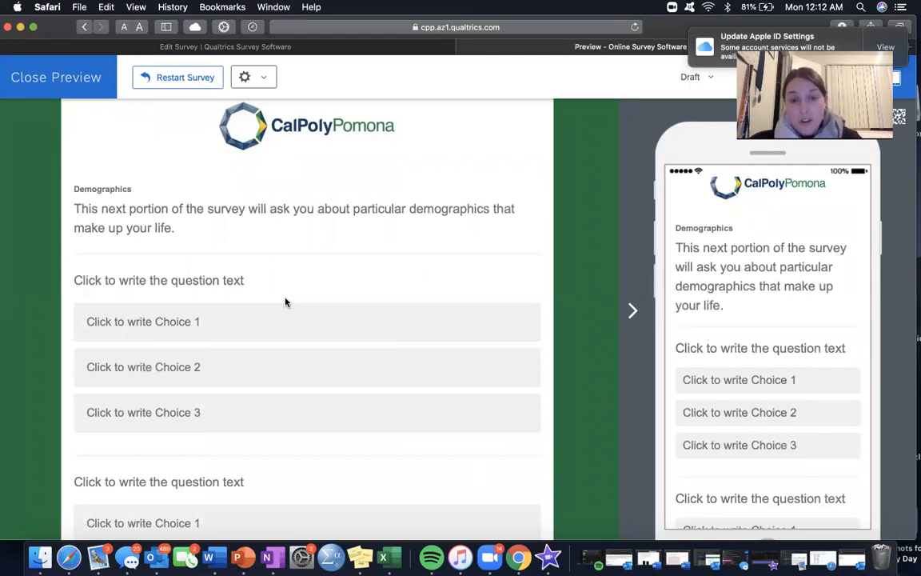
Step: Select Choice 1 for all three Demographics questions in the preview and submit the response
{"action": "scroll", "coordinate": [286, 300], "scroll_direction": "down", "scroll_amount": 5}
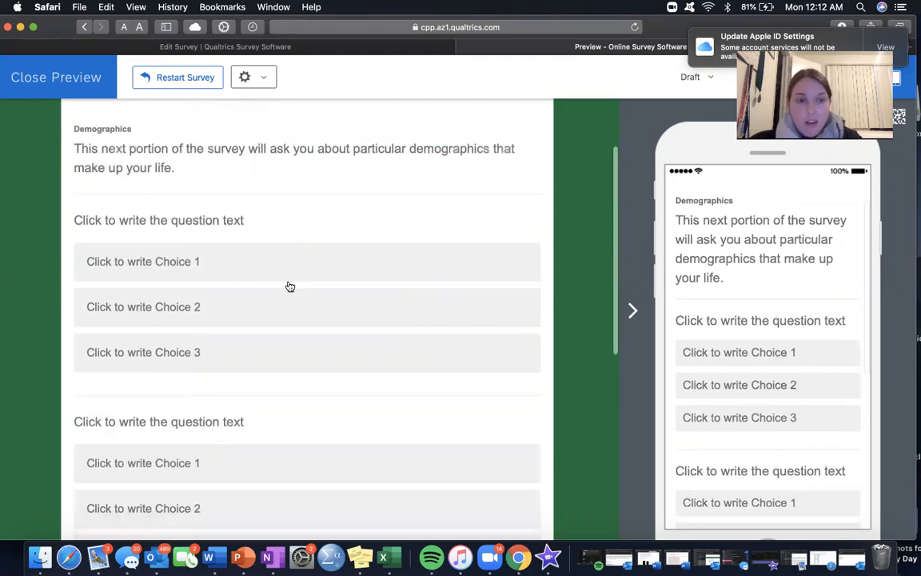
{"action": "scroll", "coordinate": [283, 290], "scroll_direction": "down", "scroll_amount": 1}
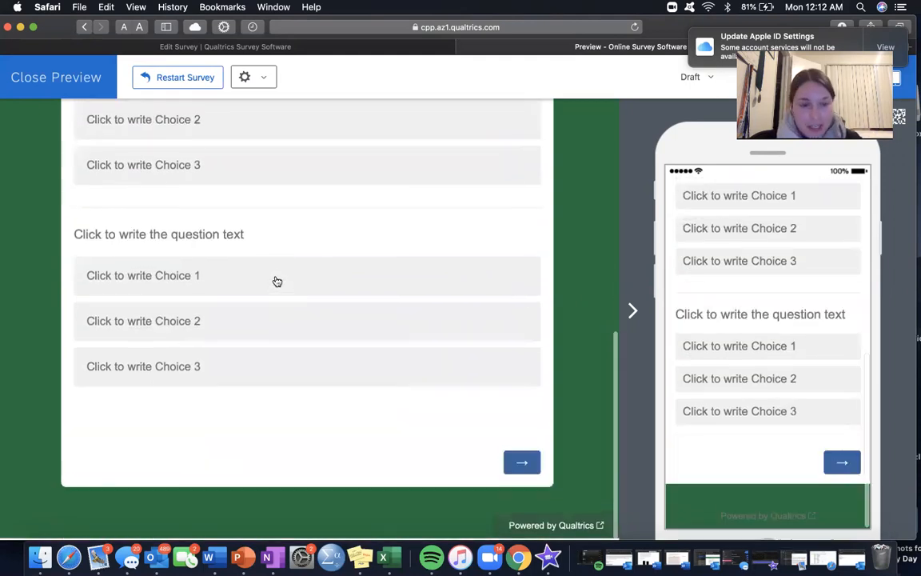
{"action": "left_click", "coordinate": [293, 284]}
{"action": "scroll", "coordinate": [336, 252], "scroll_direction": "up", "scroll_amount": 5}
{"action": "left_click", "coordinate": [322, 256]}
{"action": "scroll", "coordinate": [316, 257], "scroll_direction": "up", "scroll_amount": 2}
{"action": "left_click", "coordinate": [298, 240]}
{"action": "scroll", "coordinate": [296, 239], "scroll_direction": "up", "scroll_amount": 1}
{"action": "scroll", "coordinate": [514, 478], "scroll_direction": "down", "scroll_amount": 5}
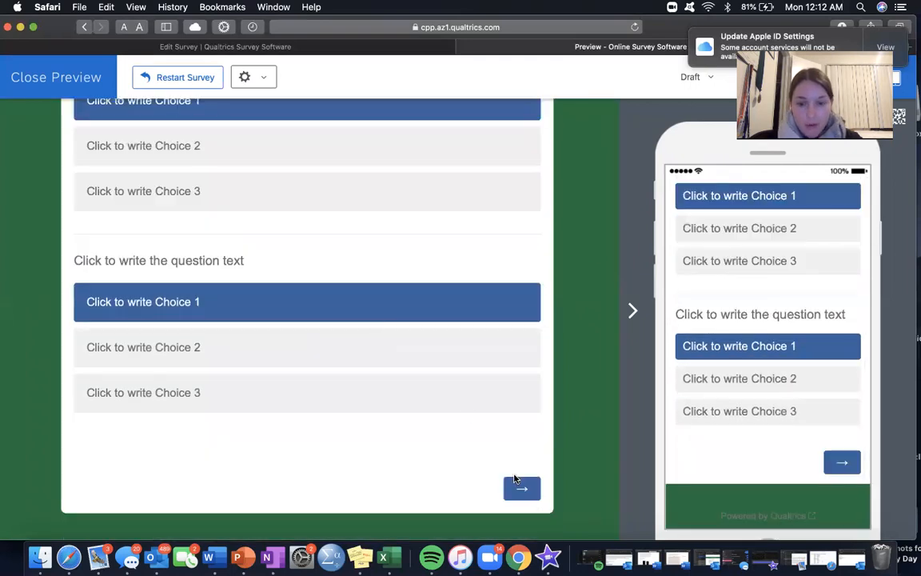
{"action": "left_click", "coordinate": [523, 488]}
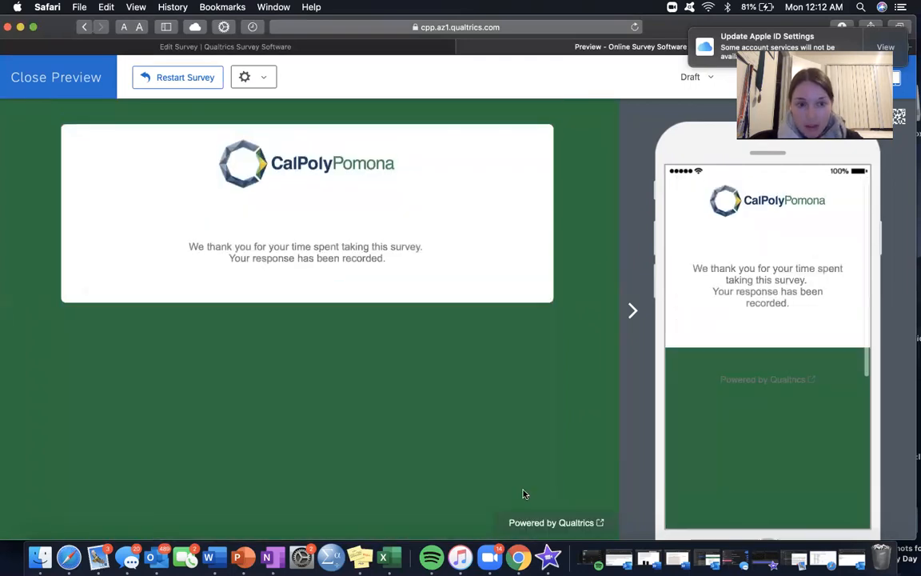
Step: Close the survey preview and return to the Qualtrics Test #2 editor
{"action": "left_click", "coordinate": [93, 76]}
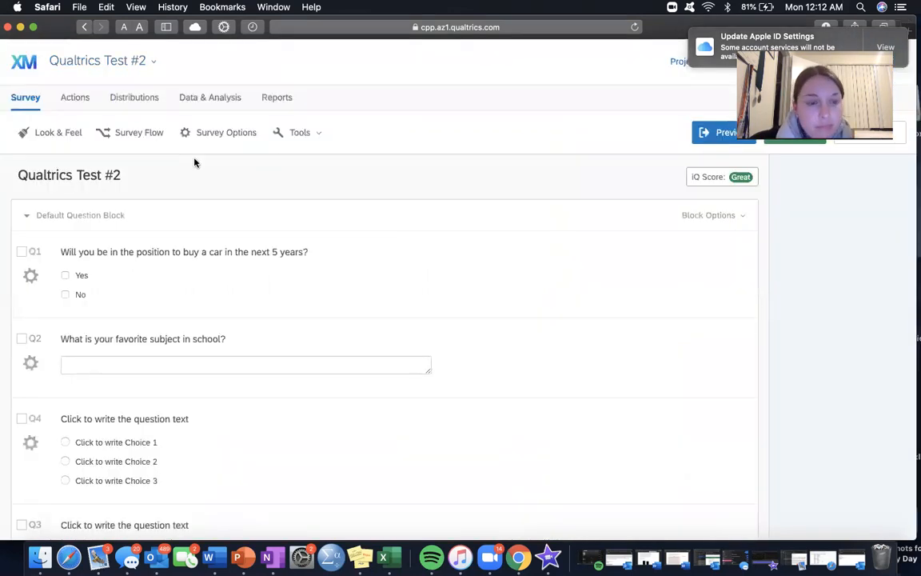
{"action": "scroll", "coordinate": [177, 271], "scroll_direction": "down", "scroll_amount": 1}
{"action": "scroll", "coordinate": [180, 274], "scroll_direction": "up", "scroll_amount": 1}
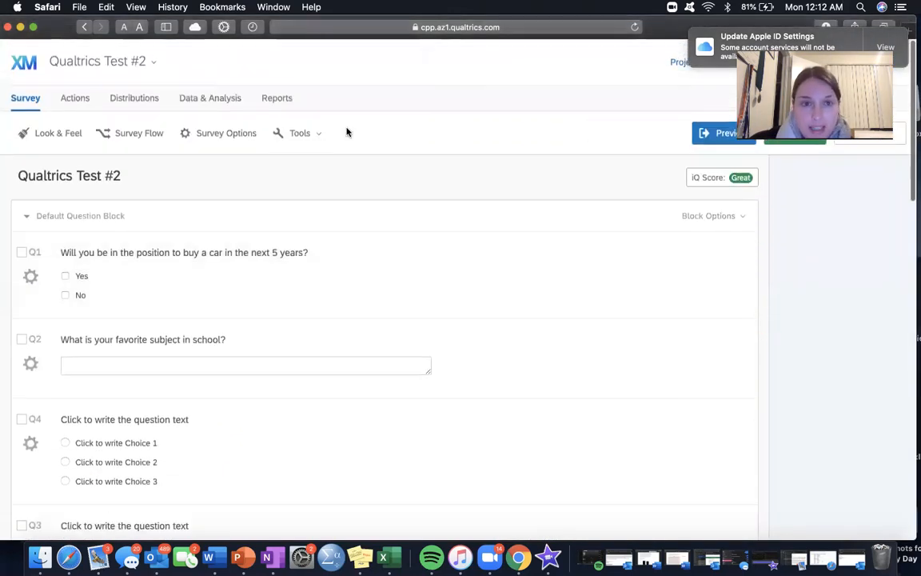
Step: Open Crosstabs in the survey's Data & Analysis area, skipping the tour of Crosstab updates
{"action": "left_click", "coordinate": [235, 99]}
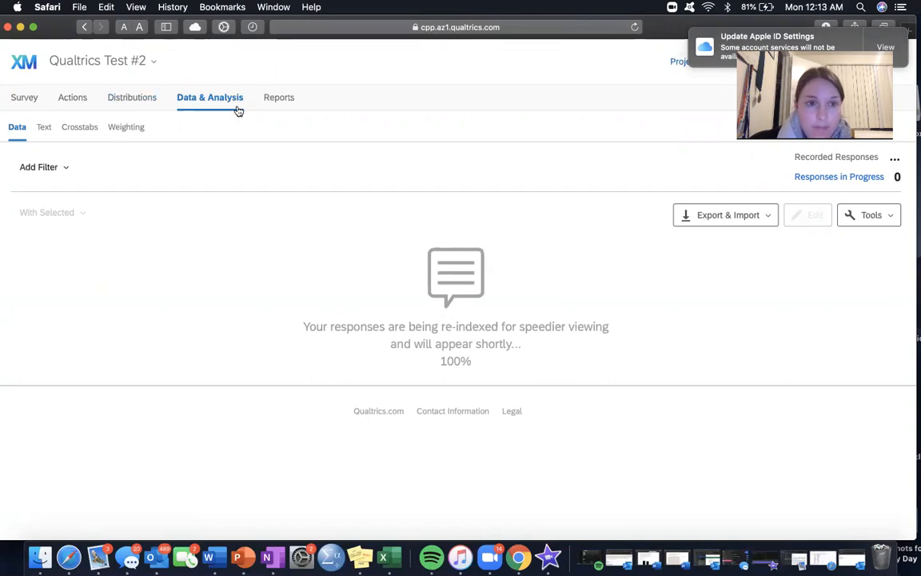
{"action": "left_click", "coordinate": [80, 130]}
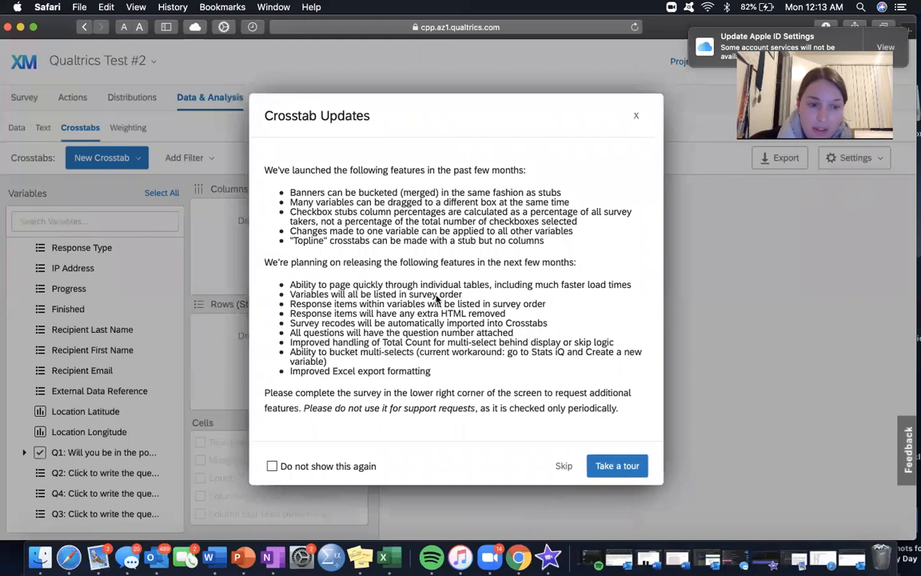
{"action": "left_click", "coordinate": [563, 466]}
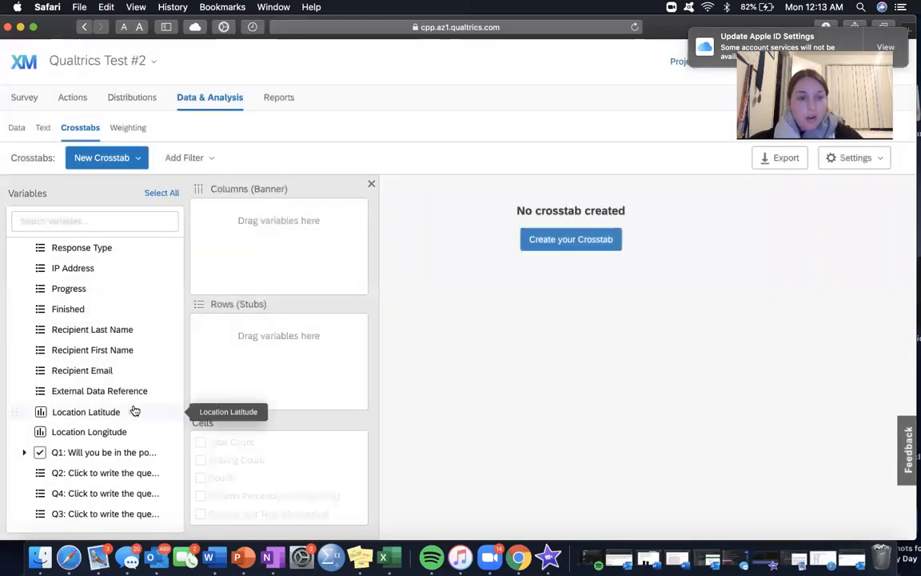
Step: Build a crosstab with the Q1 car question as the column banner and the Q6_1 home-buying confidence question as the row stub
{"action": "scroll", "coordinate": [111, 397], "scroll_direction": "down", "scroll_amount": 3}
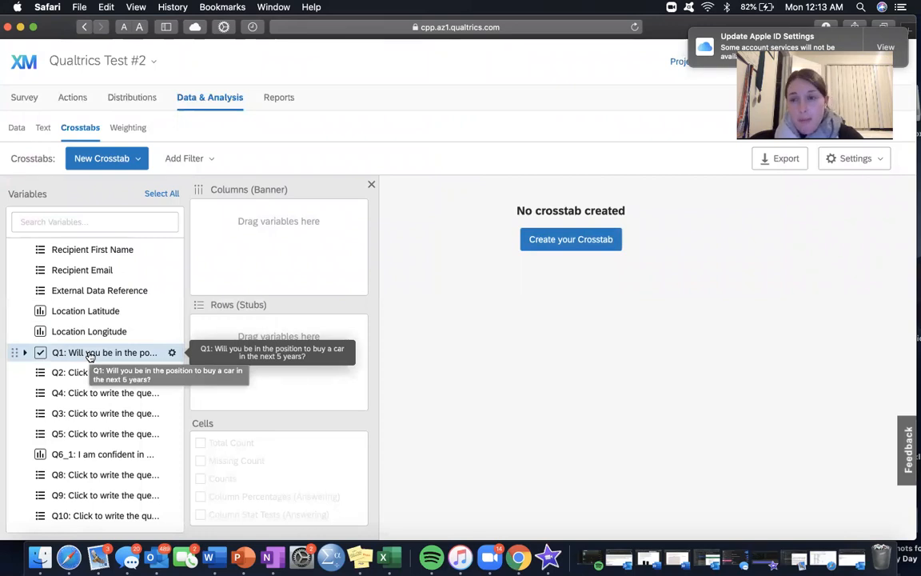
{"action": "left_click_drag", "start_coordinate": [90, 356], "coordinate": [224, 247]}
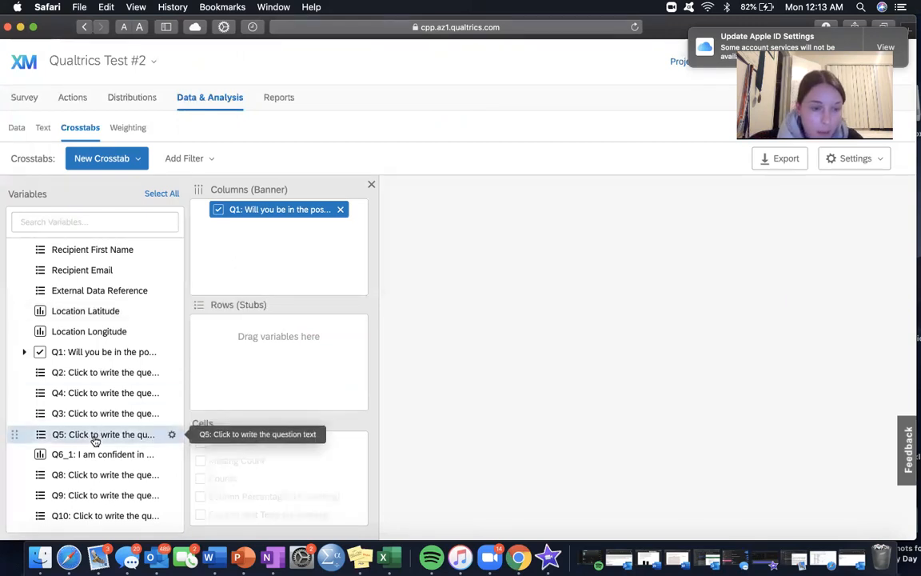
{"action": "left_click_drag", "start_coordinate": [95, 456], "coordinate": [242, 349]}
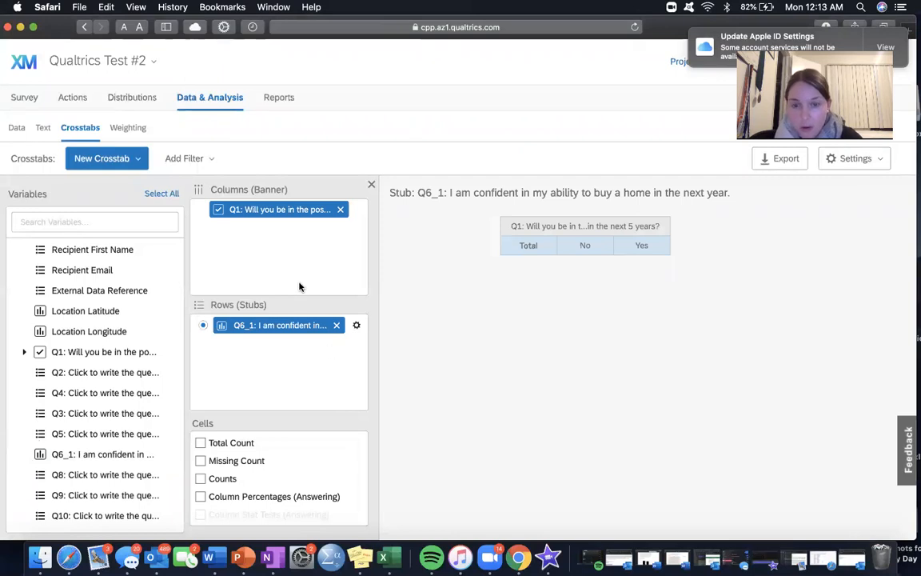
Step: Include Column Percentages (All) in the crosstab's cells and look through the remaining cell options
{"action": "scroll", "coordinate": [269, 438], "scroll_direction": "down", "scroll_amount": 4}
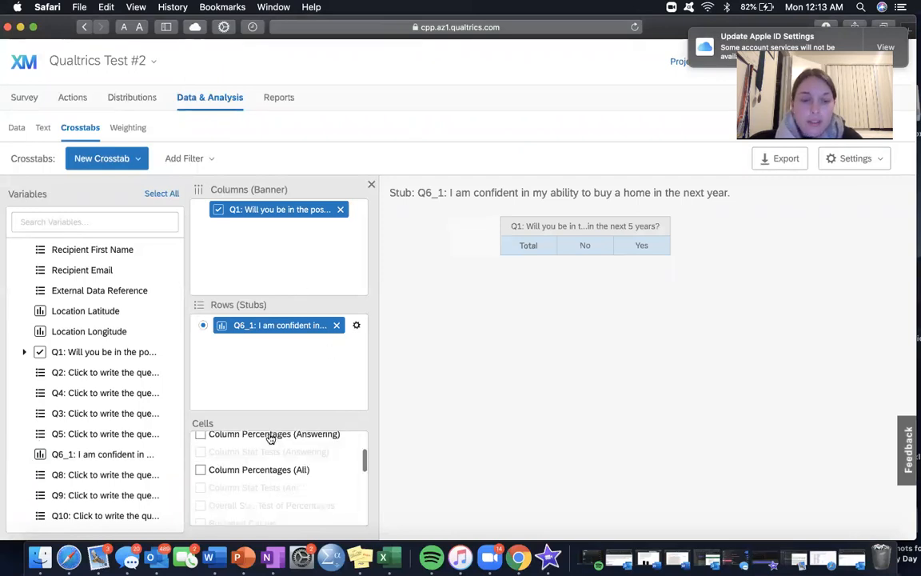
{"action": "scroll", "coordinate": [267, 442], "scroll_direction": "down", "scroll_amount": 1}
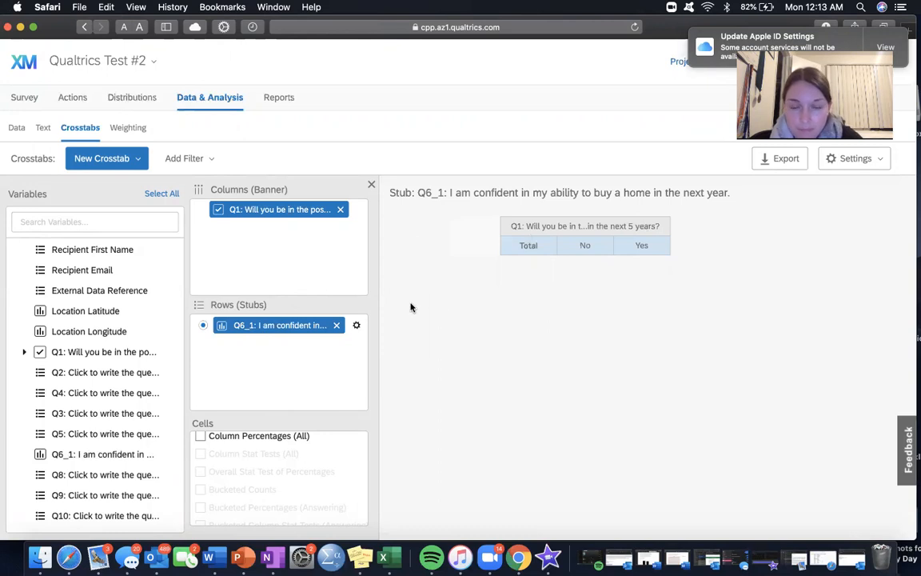
{"action": "mouse_move", "coordinate": [236, 486]}
{"action": "scroll", "coordinate": [236, 486], "scroll_direction": "up", "scroll_amount": 2}
{"action": "left_click", "coordinate": [199, 486]}
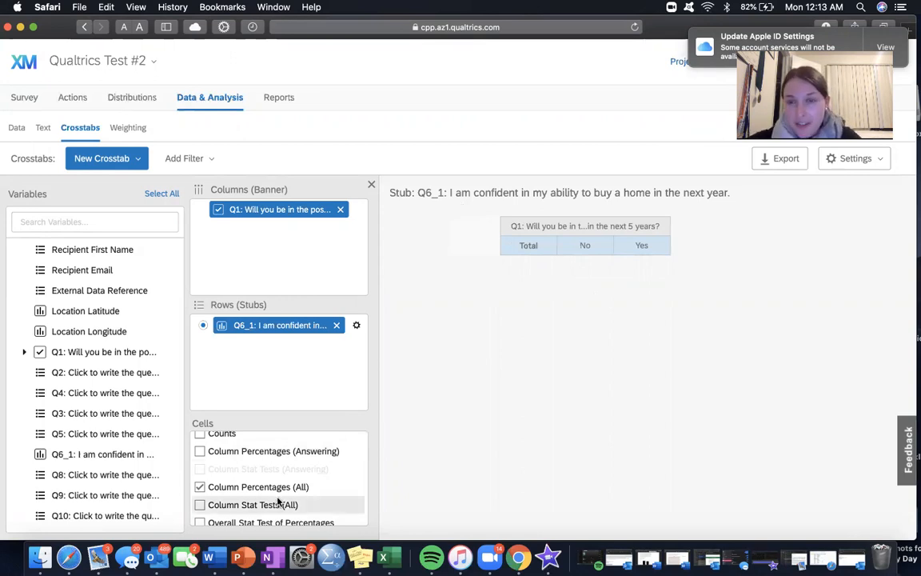
{"action": "scroll", "coordinate": [278, 501], "scroll_direction": "down", "scroll_amount": 3}
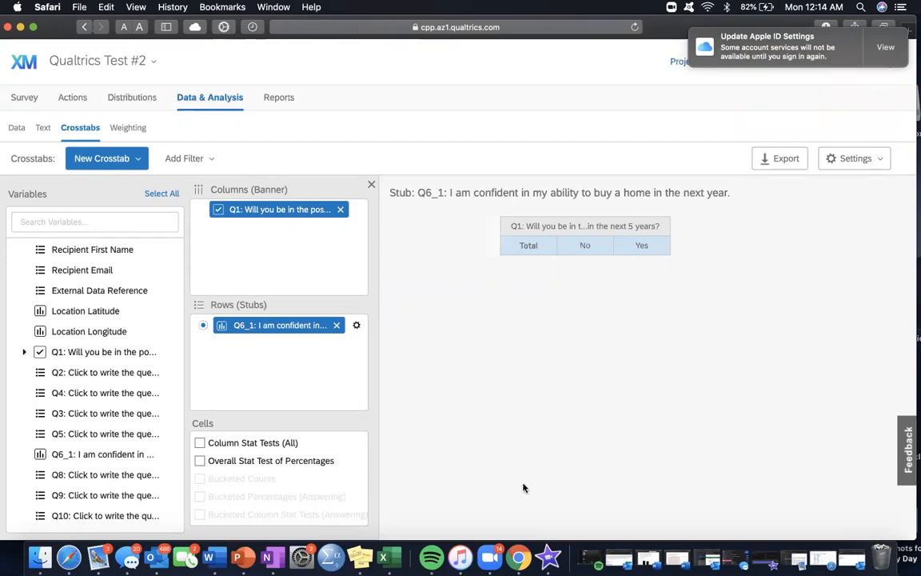
{"action": "left_click", "coordinate": [490, 530]}
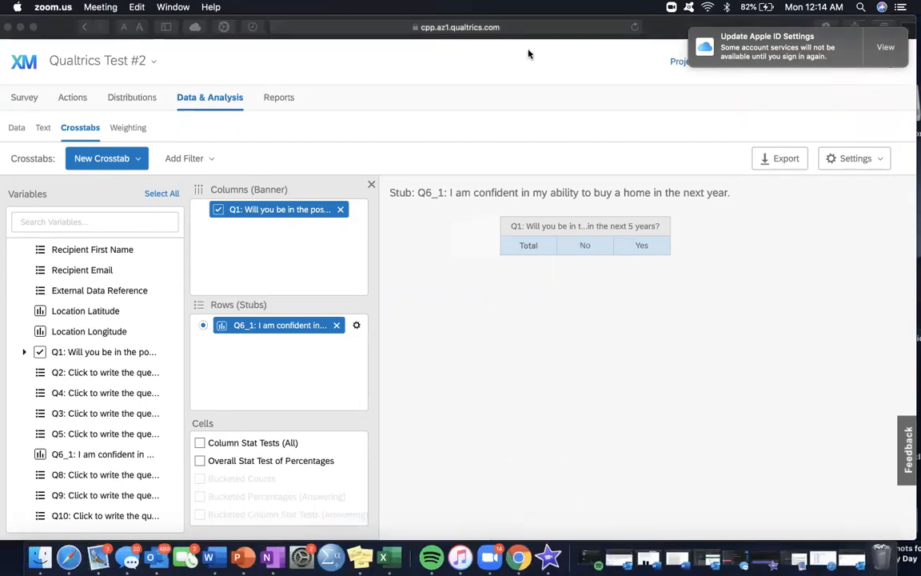